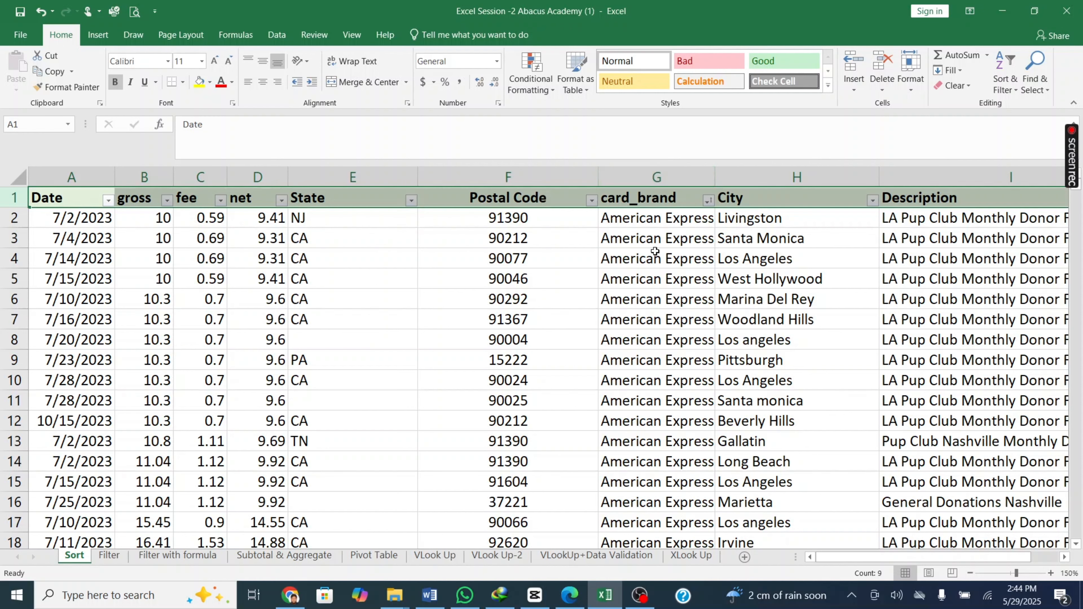
Step: Turn off the header row's filters and turn them back on to reset the card_brand sort indicator
{"action": "left_click", "coordinate": [1007, 87]}
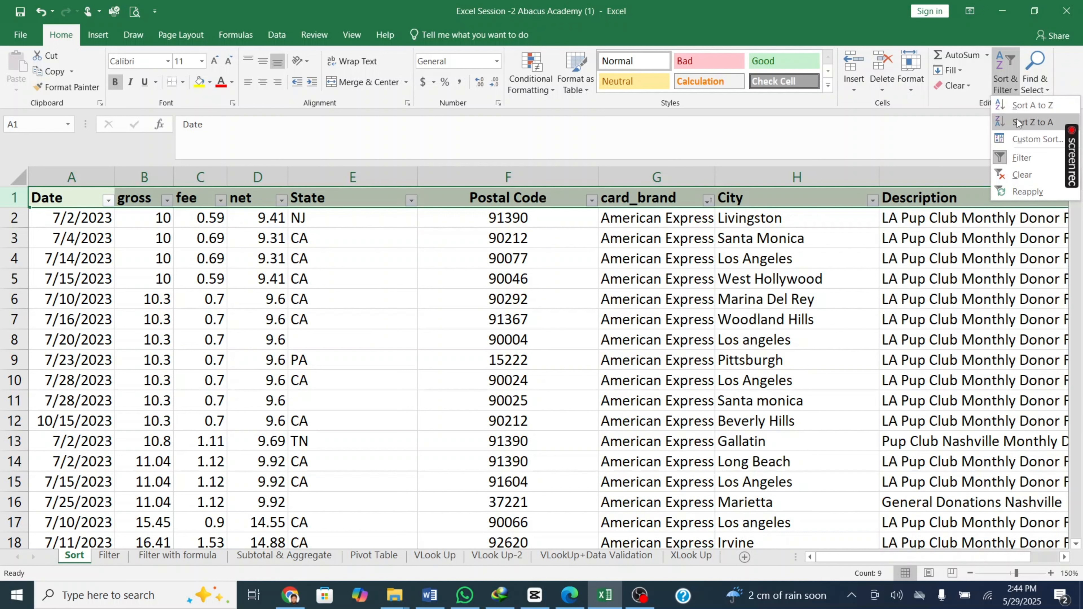
{"action": "left_click", "coordinate": [1021, 158]}
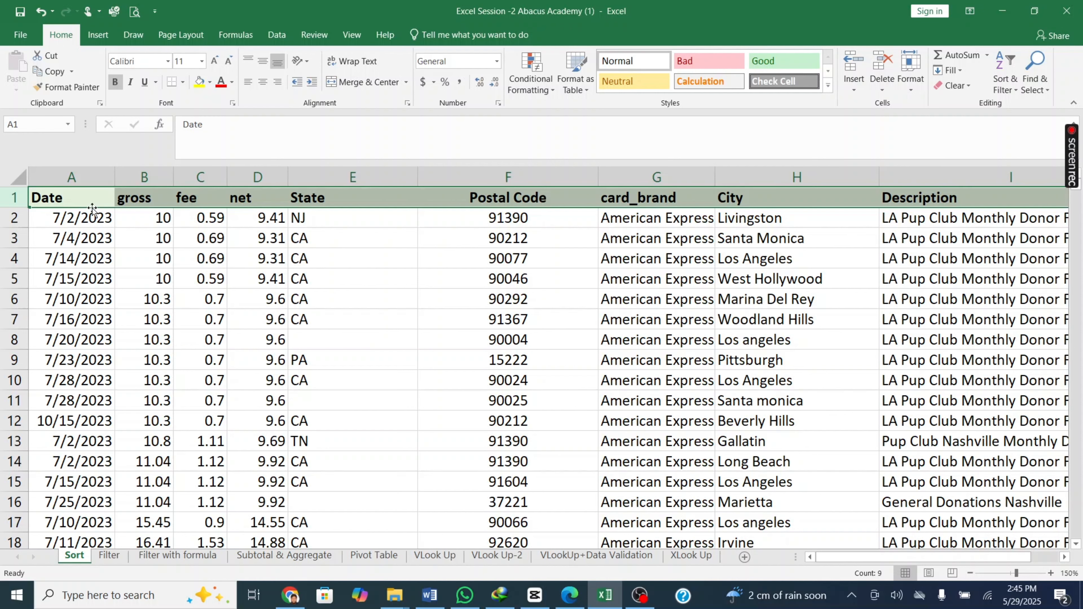
{"action": "left_click", "coordinate": [1005, 79]}
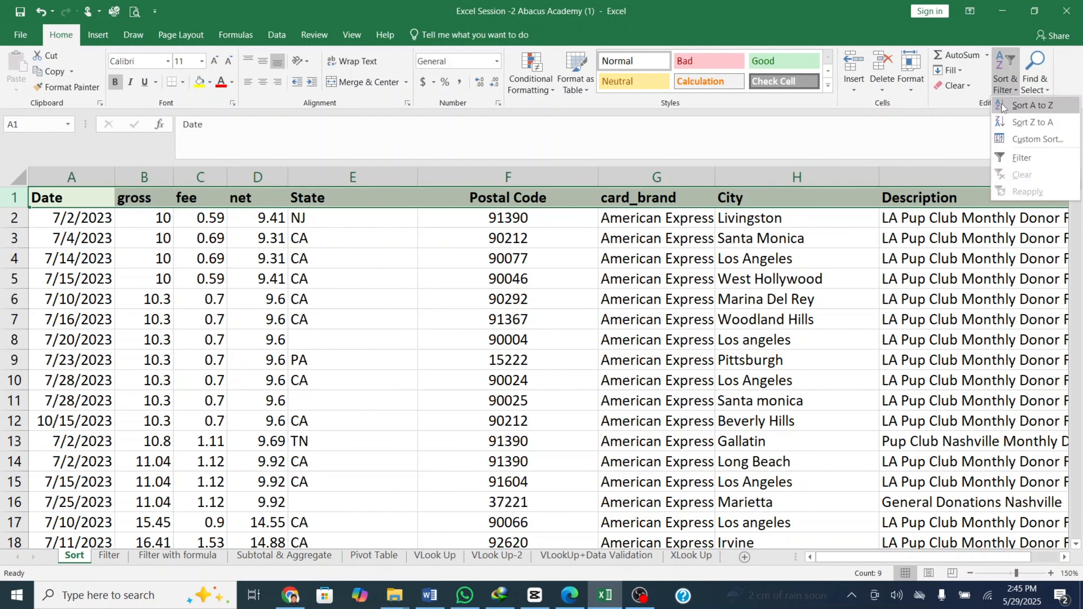
{"action": "left_click", "coordinate": [1021, 157]}
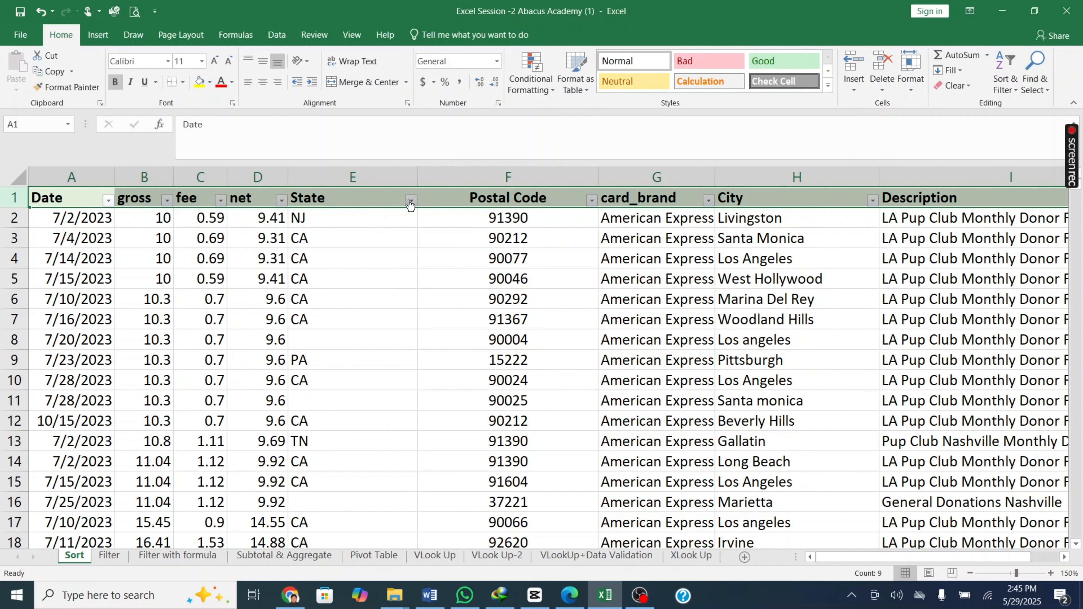
Step: Sort the donation table by the State column from A to Z
{"action": "left_click", "coordinate": [371, 198]}
{"action": "key", "text": "ctrl+space"}
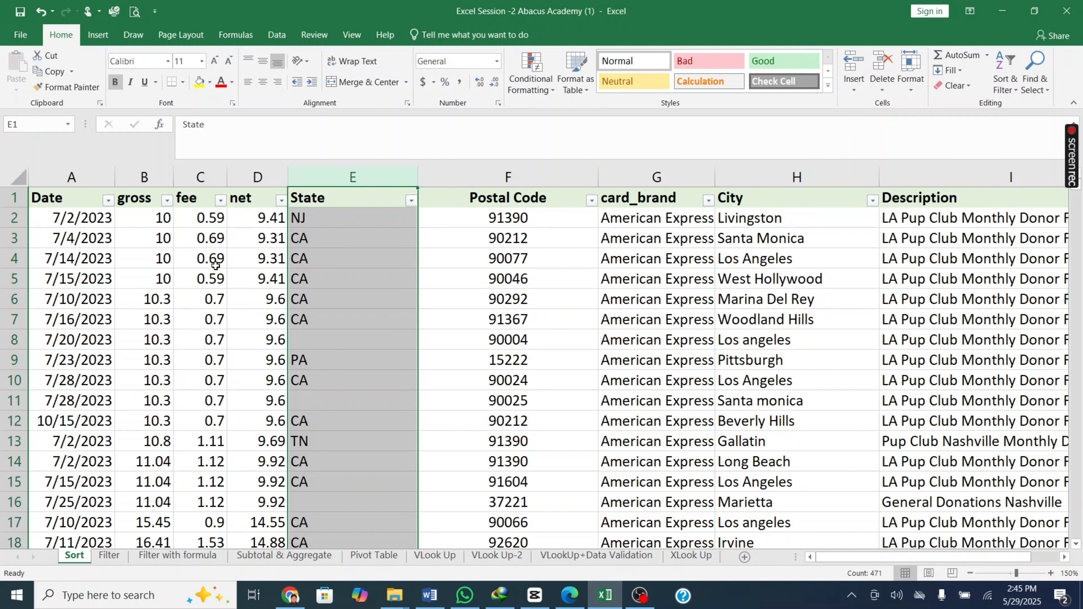
{"action": "left_click", "coordinate": [410, 200]}
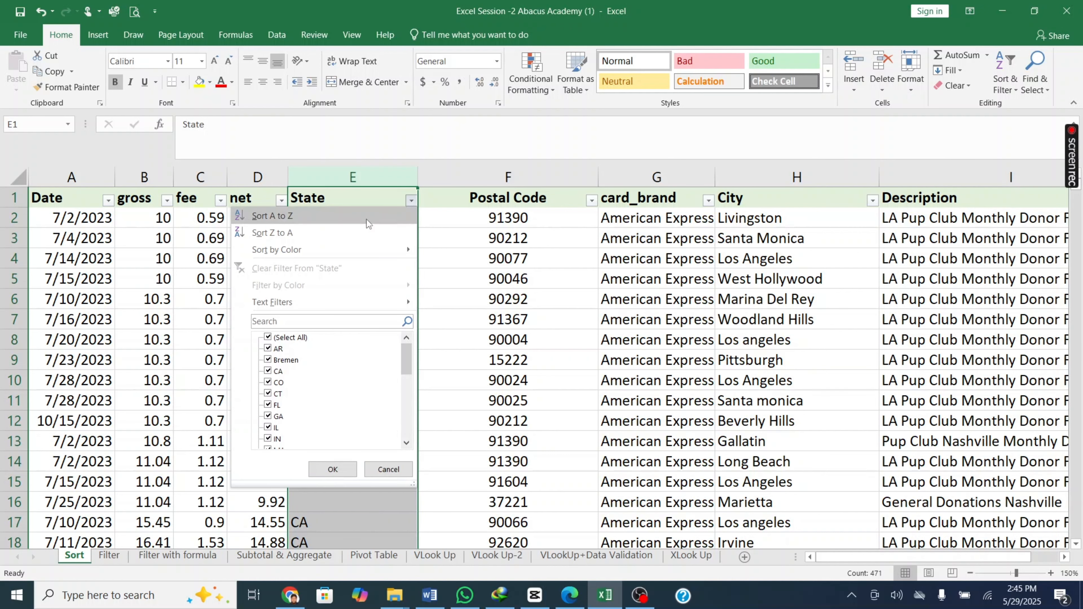
{"action": "left_click", "coordinate": [310, 216]}
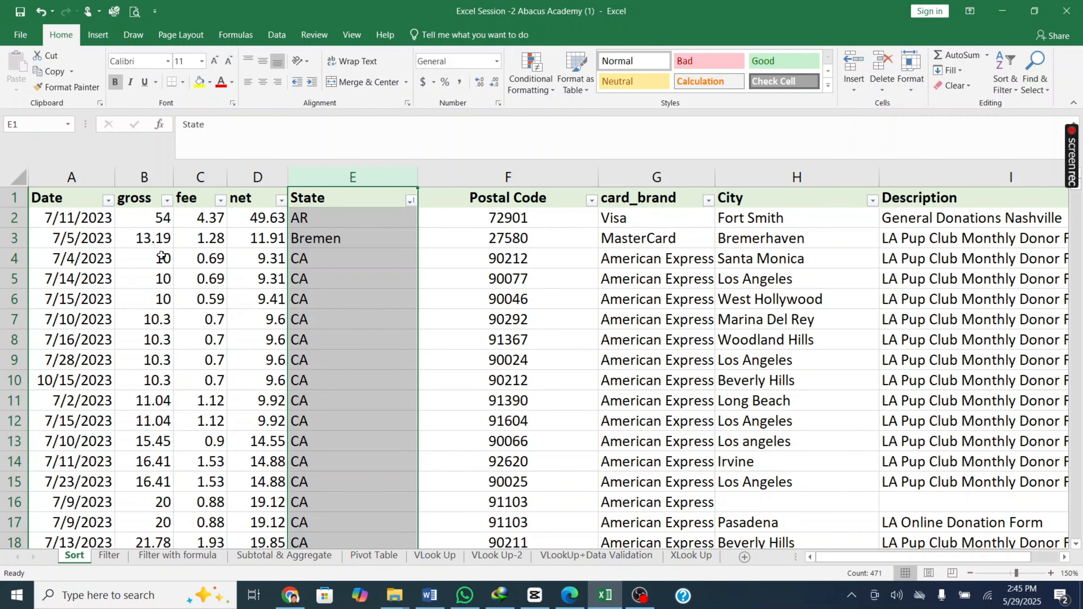
Step: Sort the donation table by the Date column from oldest to newest
{"action": "left_click", "coordinate": [84, 178]}
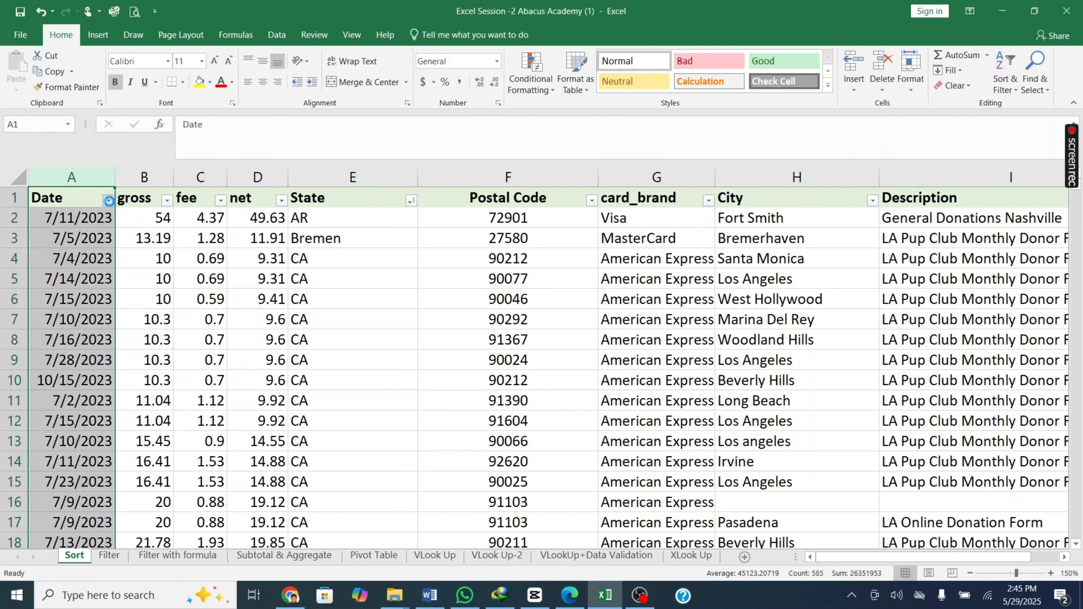
{"action": "left_click", "coordinate": [109, 201]}
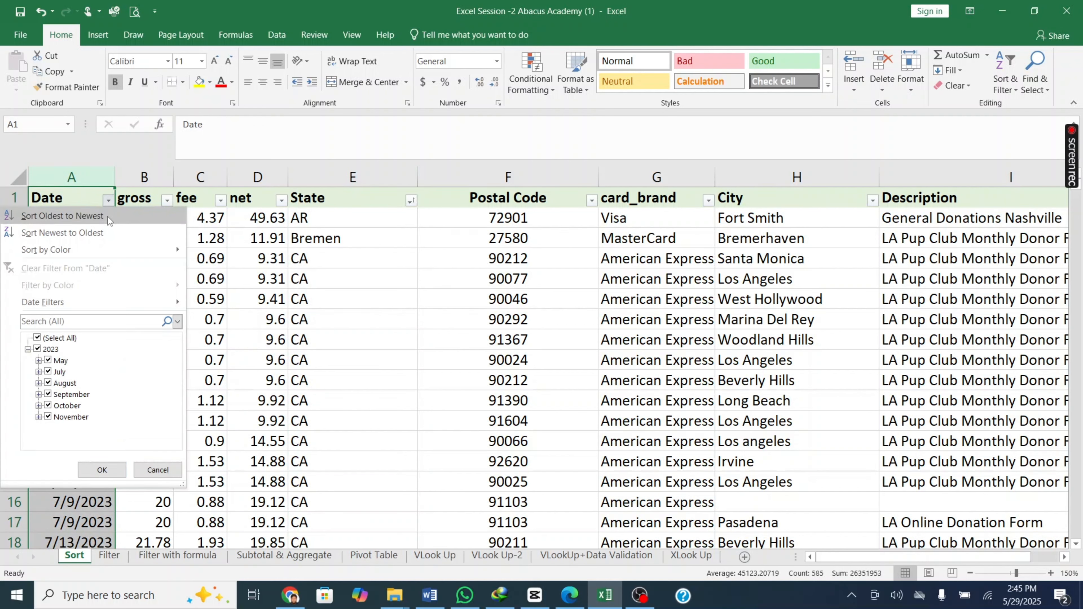
{"action": "left_click", "coordinate": [107, 217]}
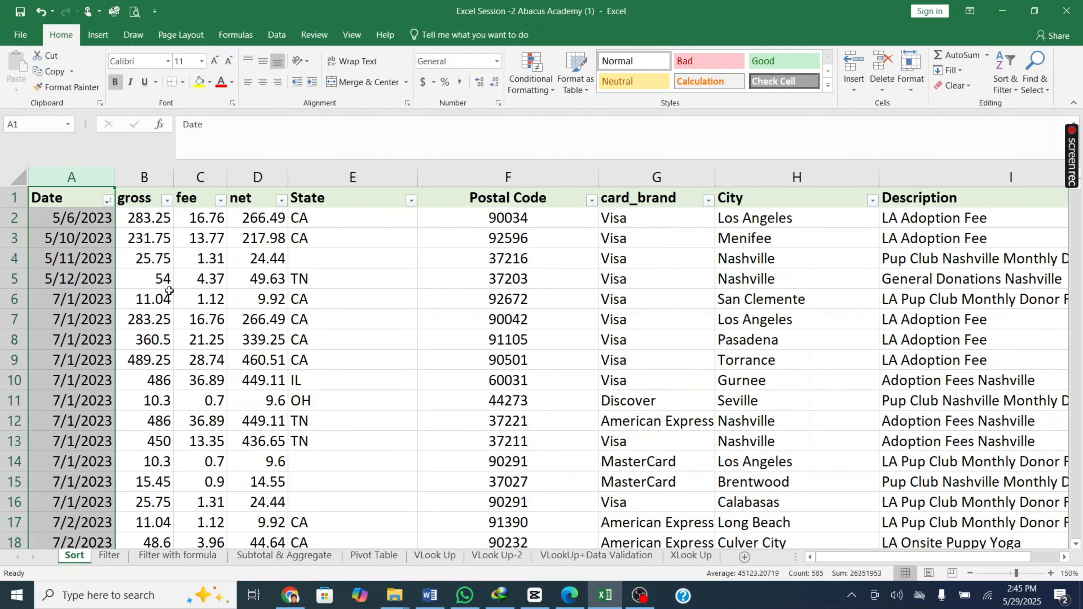
Step: Sort the table by the gross column from smallest to largest and select the first gross value
{"action": "left_click", "coordinate": [166, 201]}
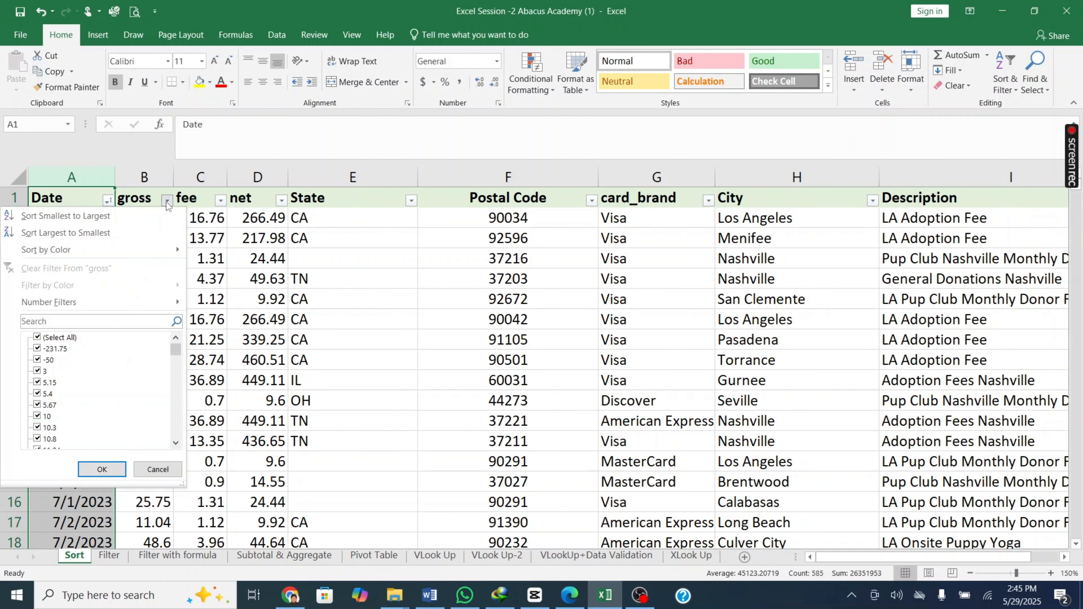
{"action": "left_click", "coordinate": [144, 219]}
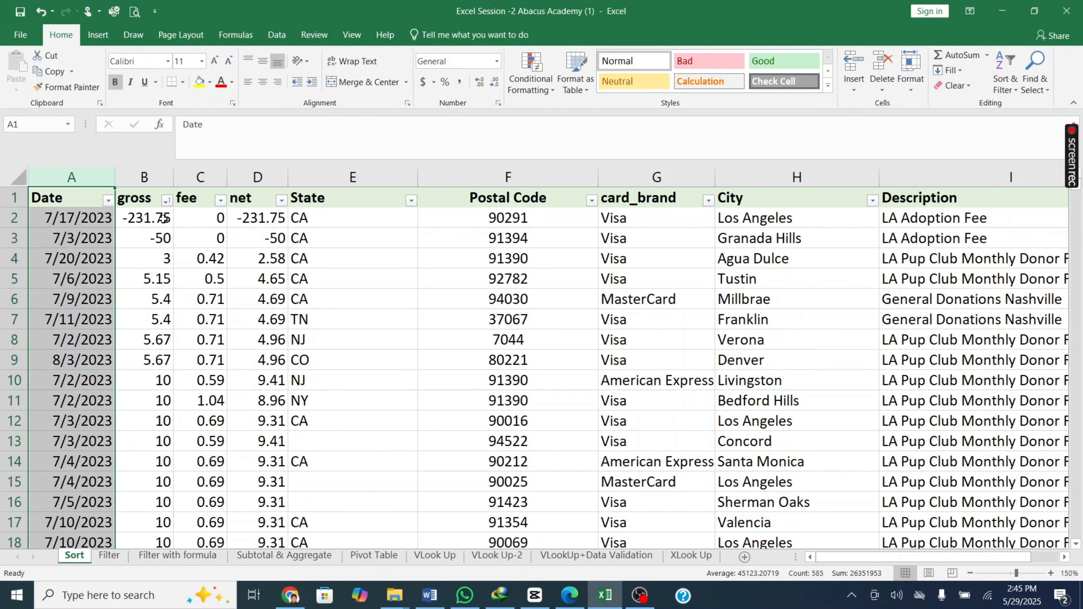
{"action": "left_click", "coordinate": [143, 218]}
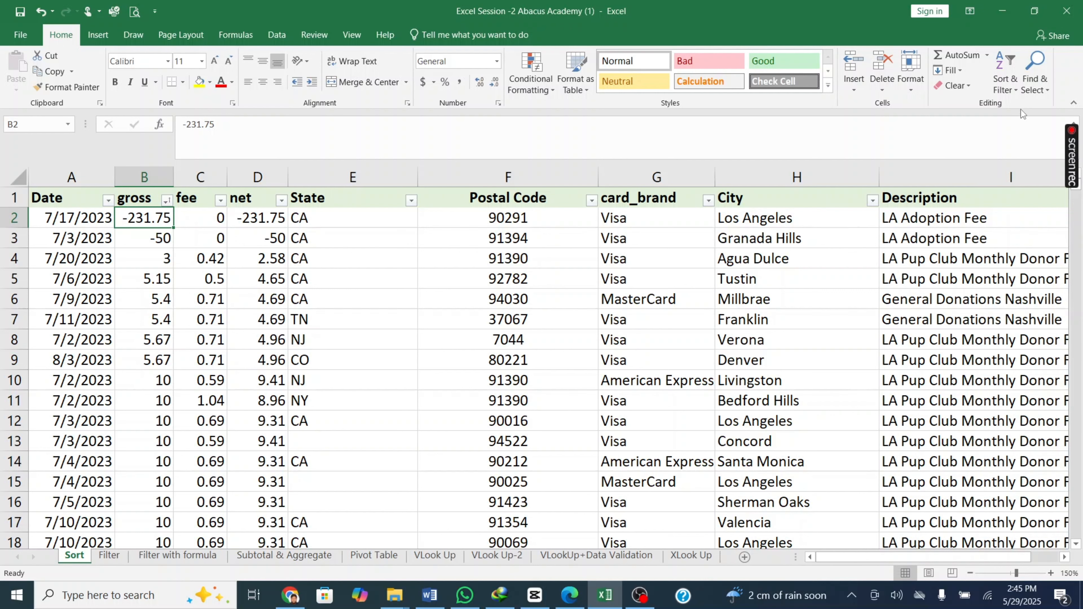
Step: Clear the table's sort and filter state and remove the filters from the header row
{"action": "left_click", "coordinate": [1005, 93]}
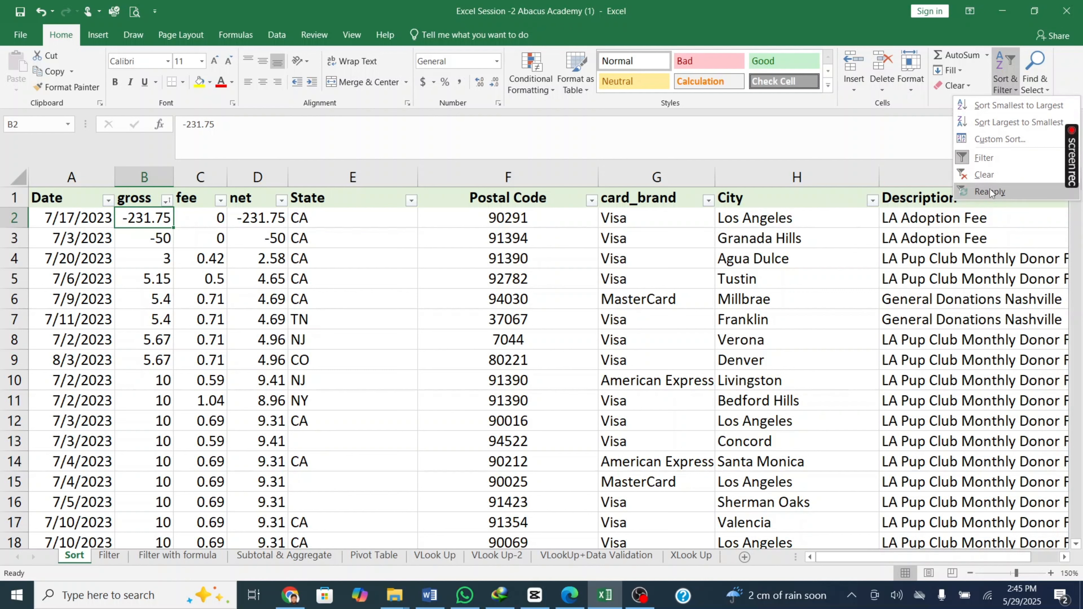
{"action": "left_click", "coordinate": [984, 176]}
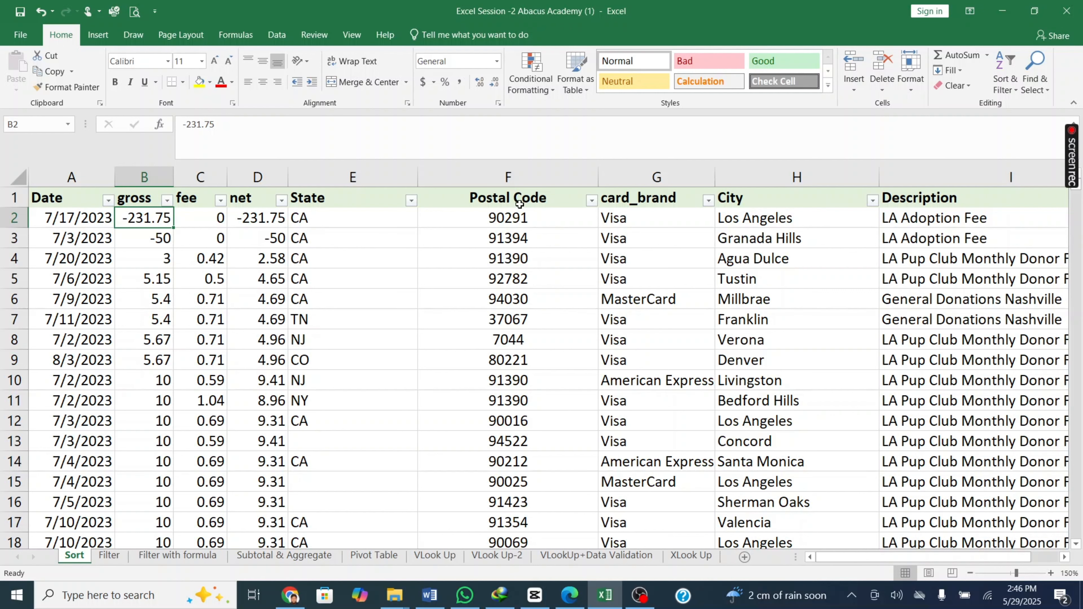
{"action": "left_click", "coordinate": [1012, 84]}
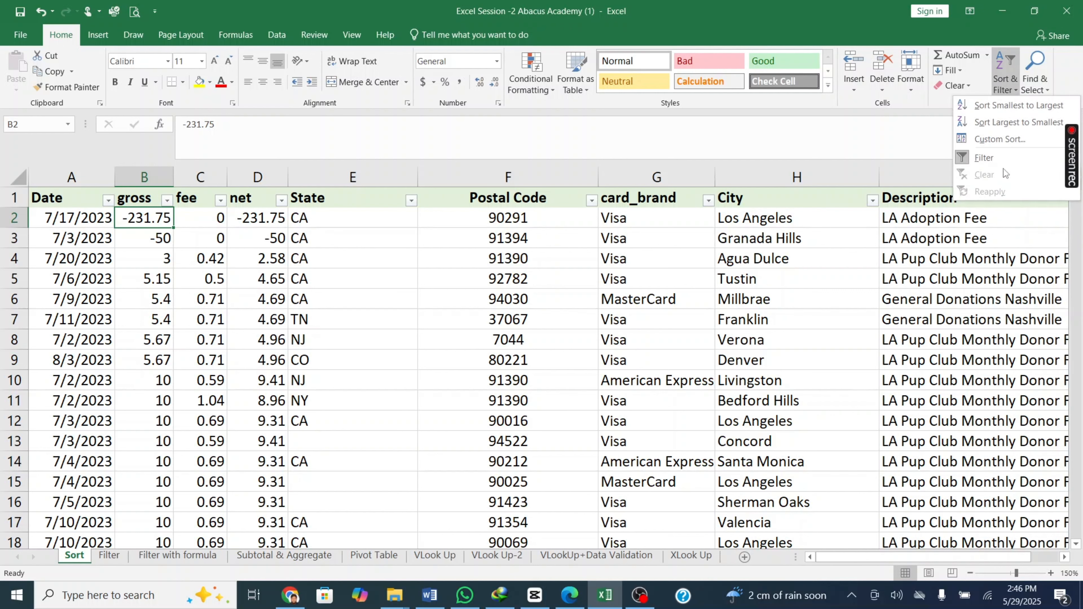
{"action": "left_click", "coordinate": [988, 159]}
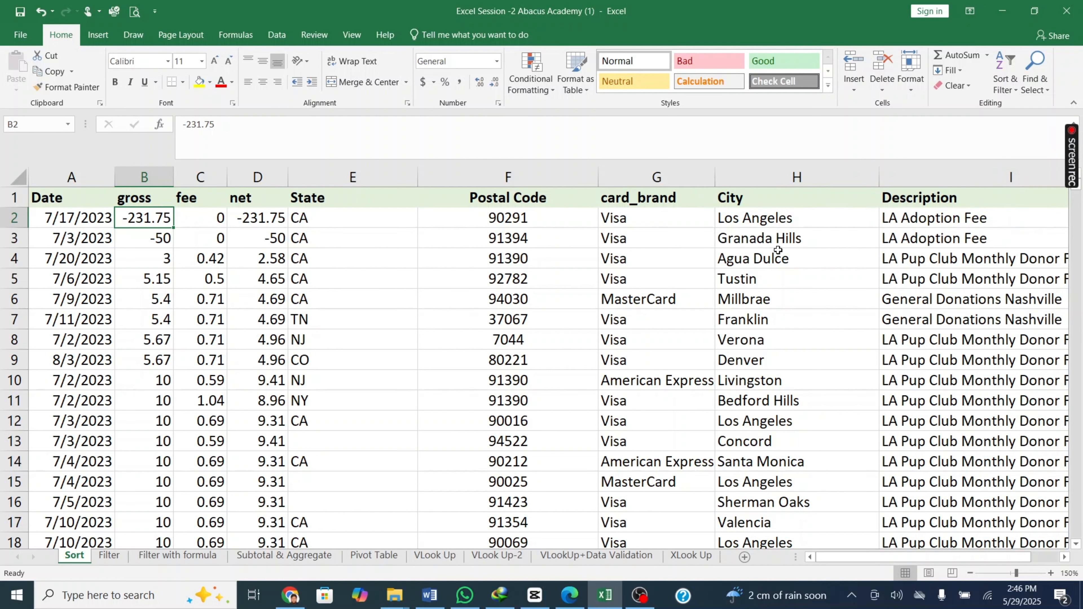
Step: Select the whole data range from the Date header through the last Description row and apply filters to it
{"action": "left_click", "coordinate": [72, 194]}
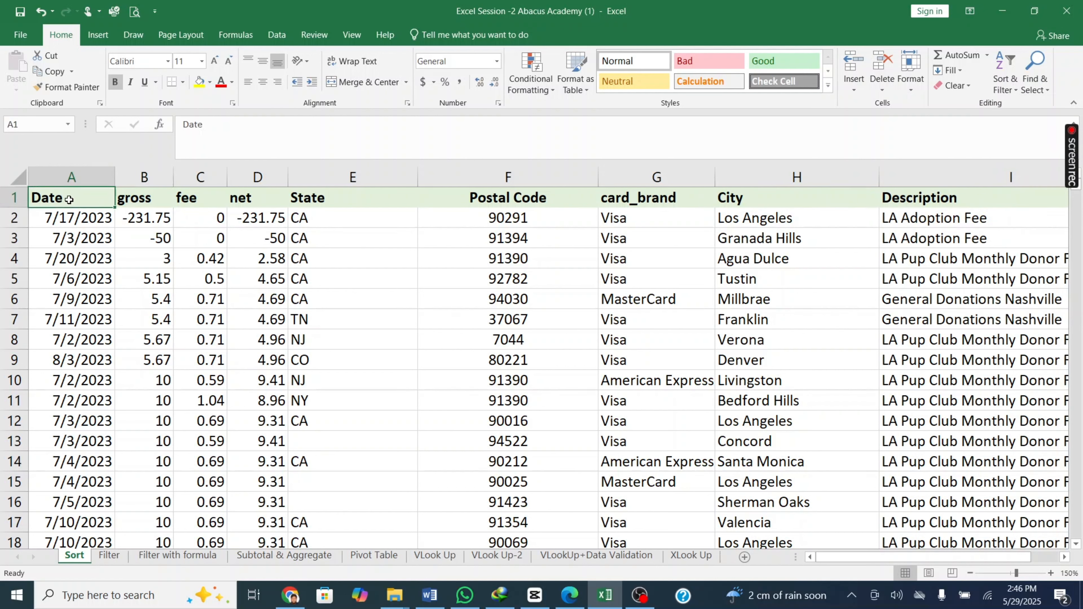
{"action": "scroll", "coordinate": [75, 241], "scroll_direction": "down", "scroll_amount": 2}
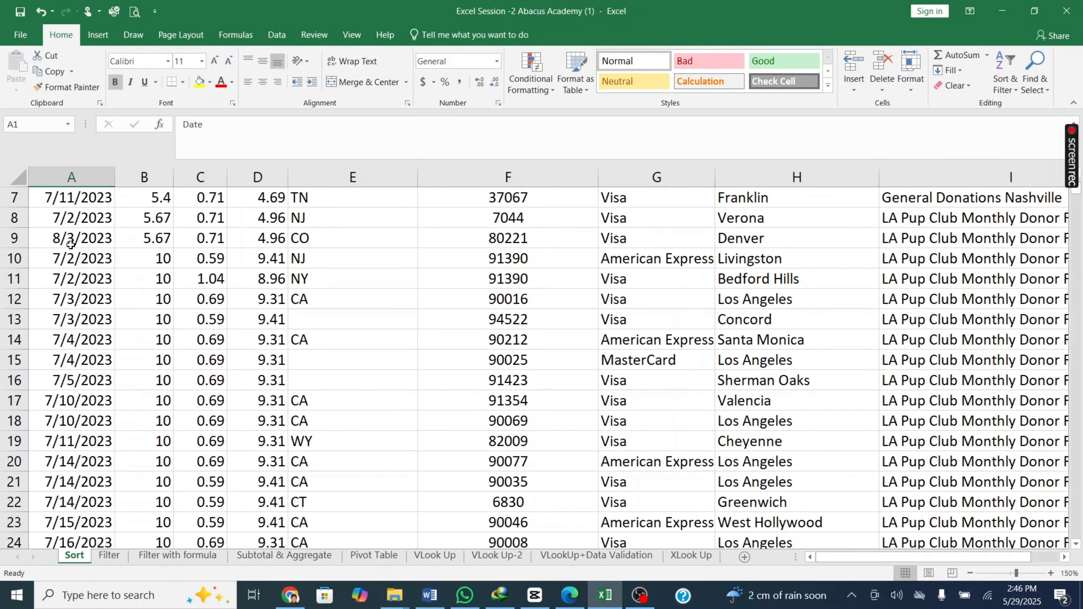
{"action": "scroll", "coordinate": [70, 245], "scroll_direction": "up", "scroll_amount": 2}
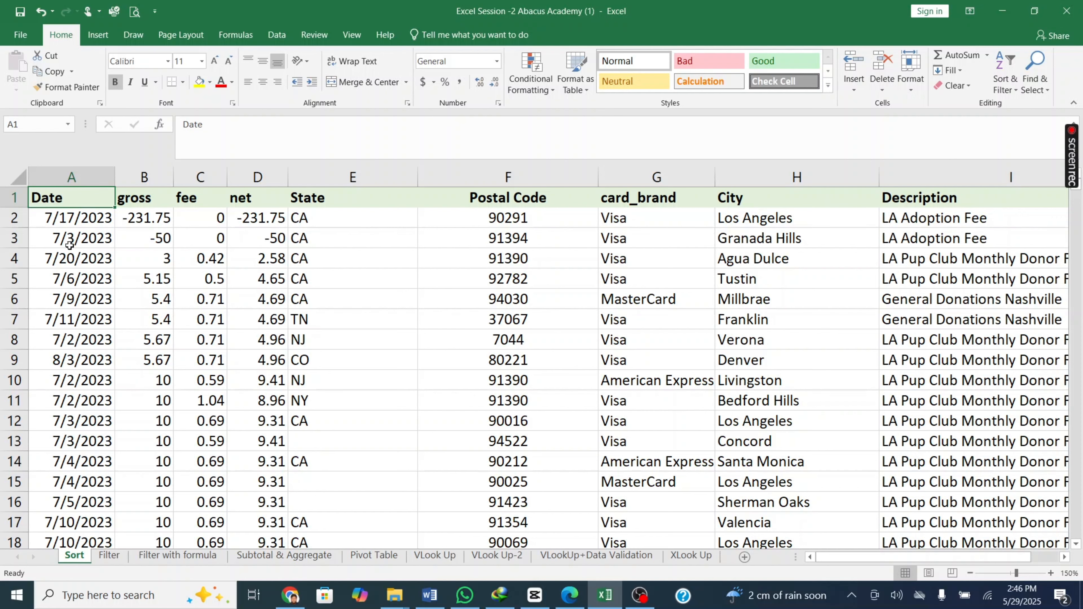
{"action": "key", "text": "ctrl+shift+Right"}
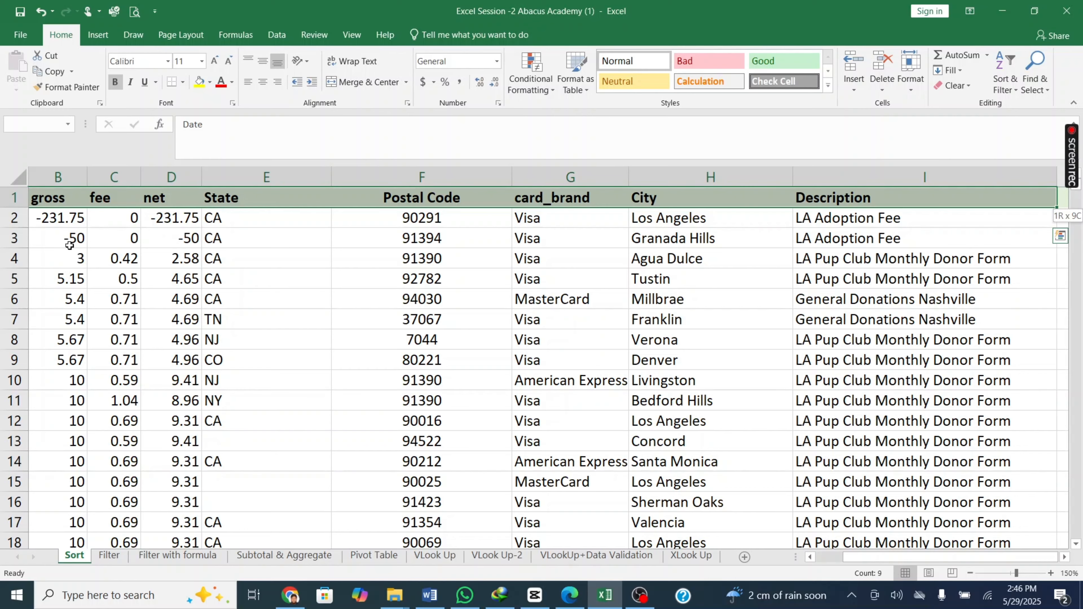
{"action": "key", "text": "ctrl+shift+Down"}
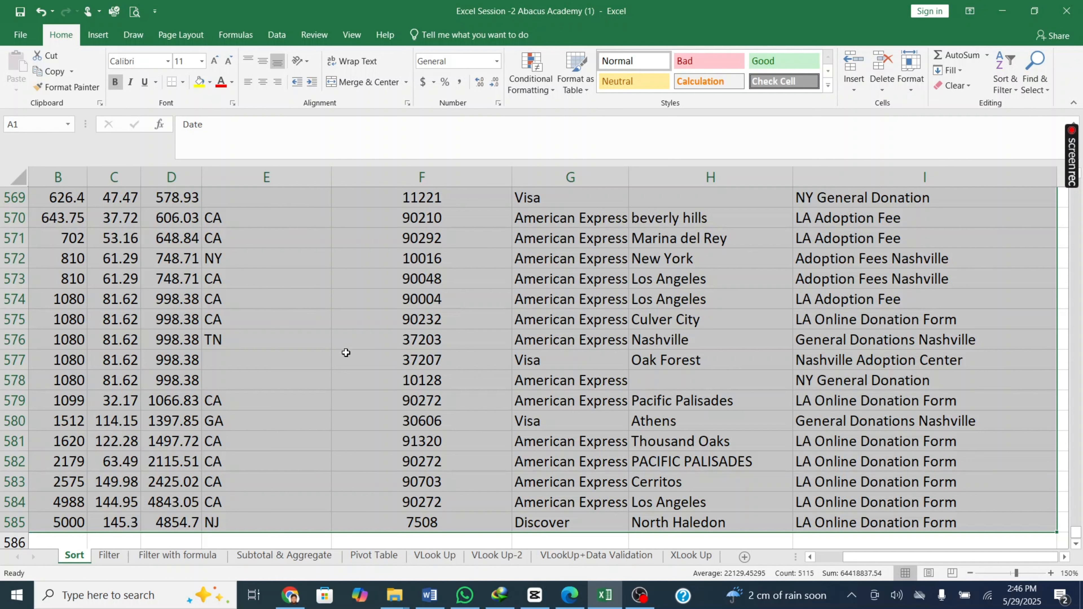
{"action": "left_click", "coordinate": [1007, 88]}
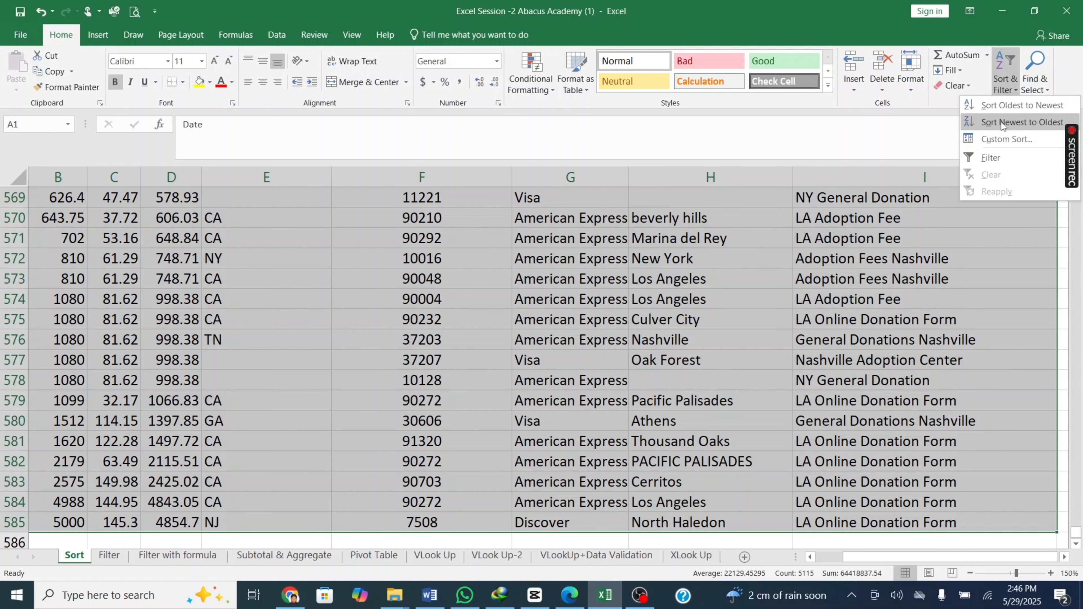
{"action": "left_click", "coordinate": [999, 157]}
{"action": "scroll", "coordinate": [623, 267], "scroll_direction": "up", "scroll_amount": 20}
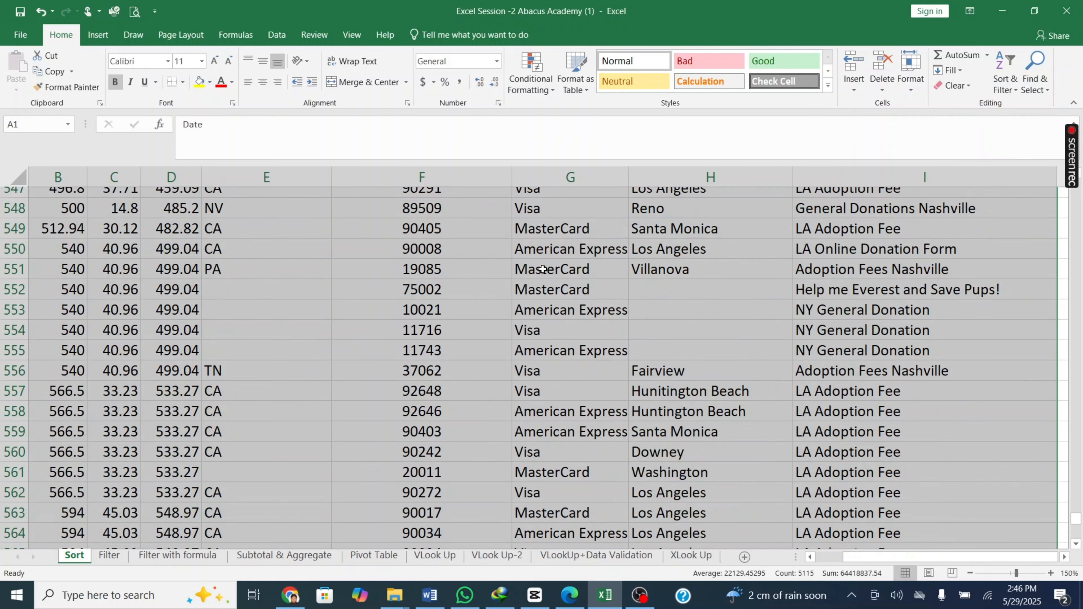
{"action": "left_click_drag", "start_coordinate": [1079, 491], "coordinate": [1077, 179]}
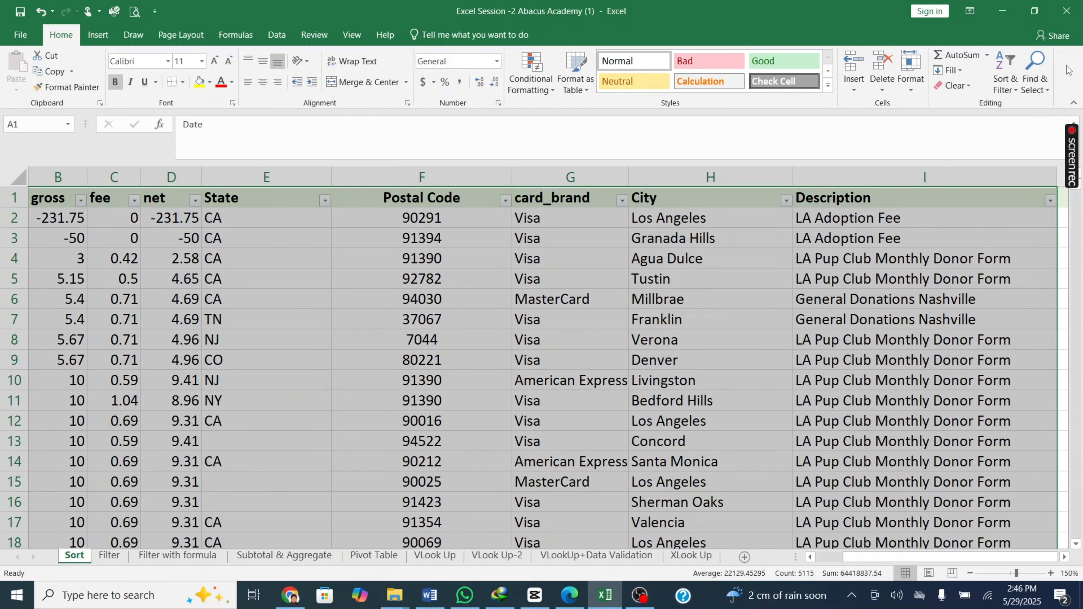
Step: Examine the filter options of Postal Code and card_brand without applying any, and look through the card_brand entries
{"action": "left_click", "coordinate": [506, 201]}
{"action": "left_click", "coordinate": [506, 204]}
{"action": "left_click", "coordinate": [623, 203]}
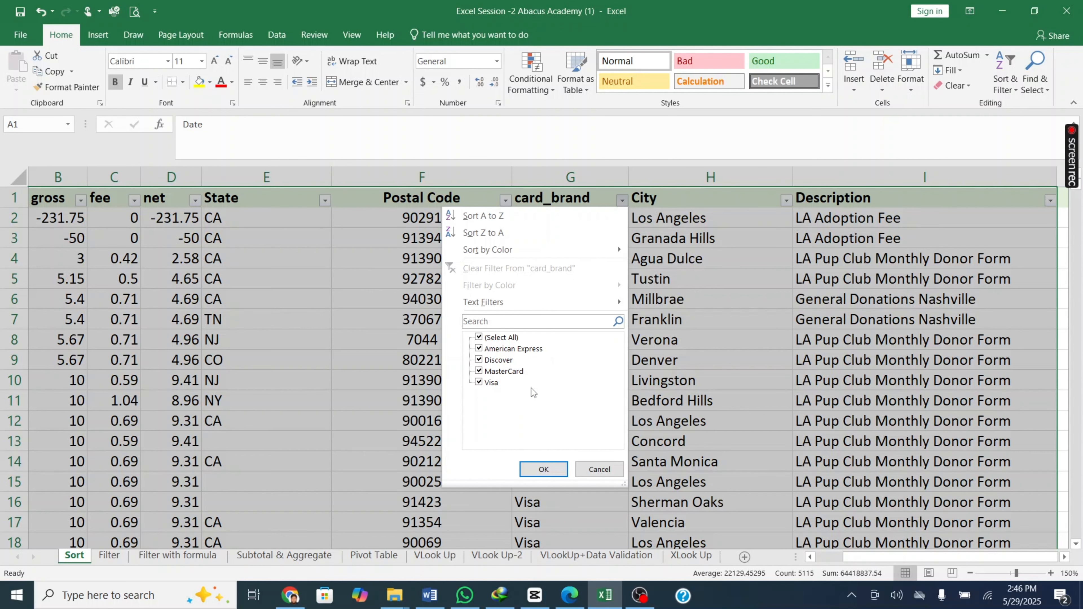
{"action": "left_click", "coordinate": [596, 469]}
{"action": "left_click", "coordinate": [563, 199]}
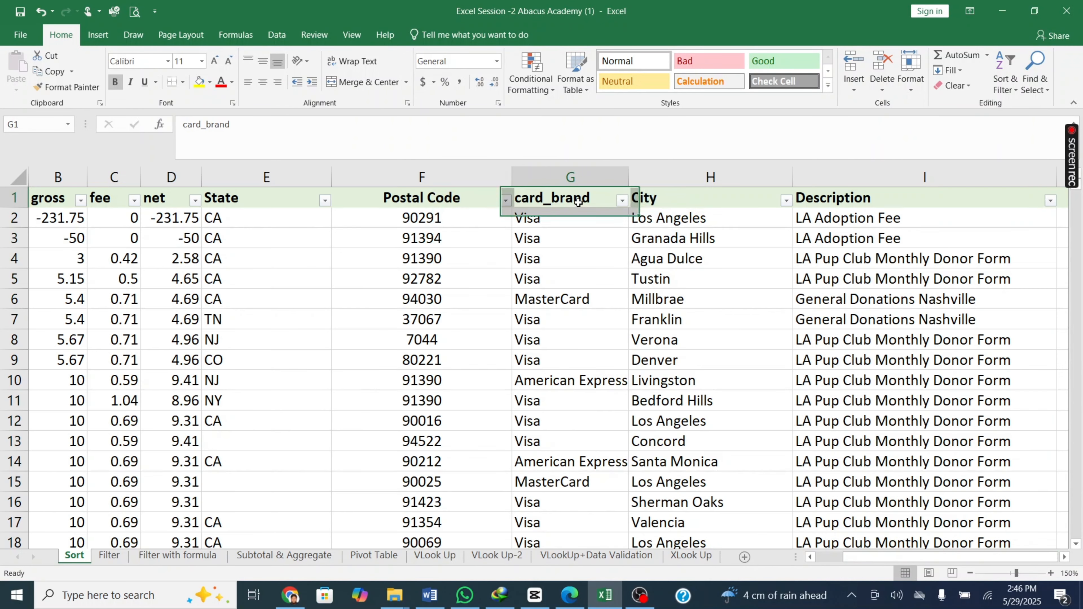
{"action": "left_click", "coordinate": [553, 223]}
{"action": "scroll", "coordinate": [547, 250], "scroll_direction": "down", "scroll_amount": 2}
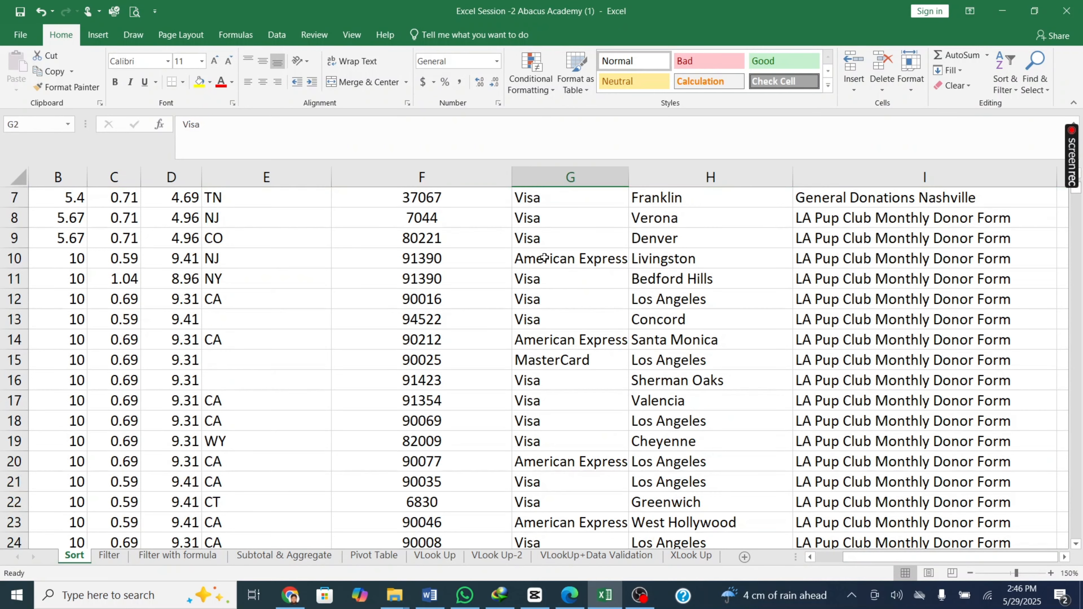
{"action": "scroll", "coordinate": [548, 256], "scroll_direction": "up", "scroll_amount": 2}
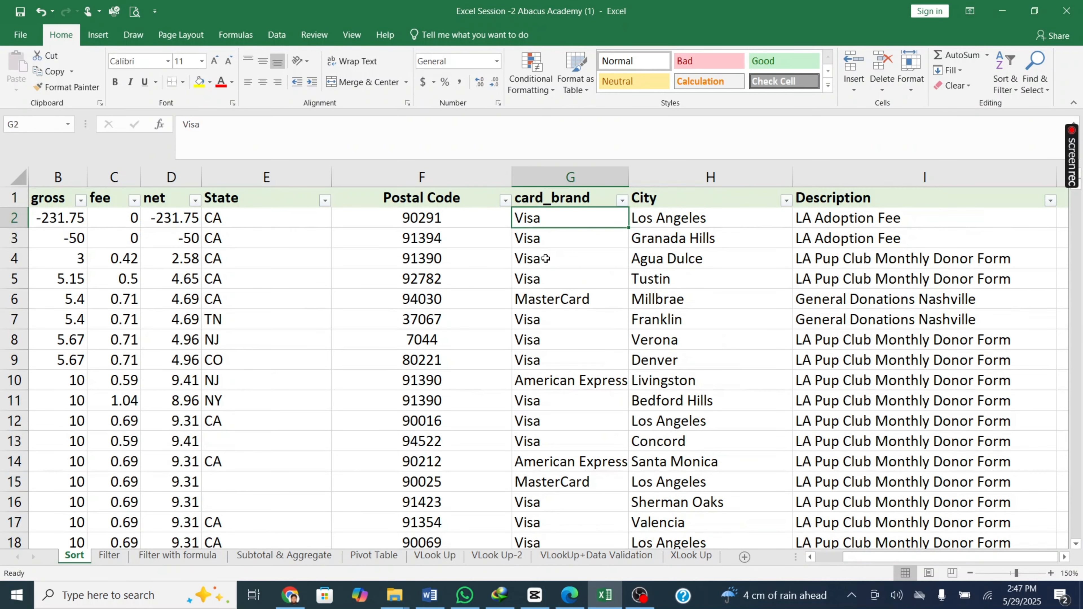
Step: Filter the card_brand column to only MasterCard and look through the filtered records
{"action": "left_click", "coordinate": [623, 200]}
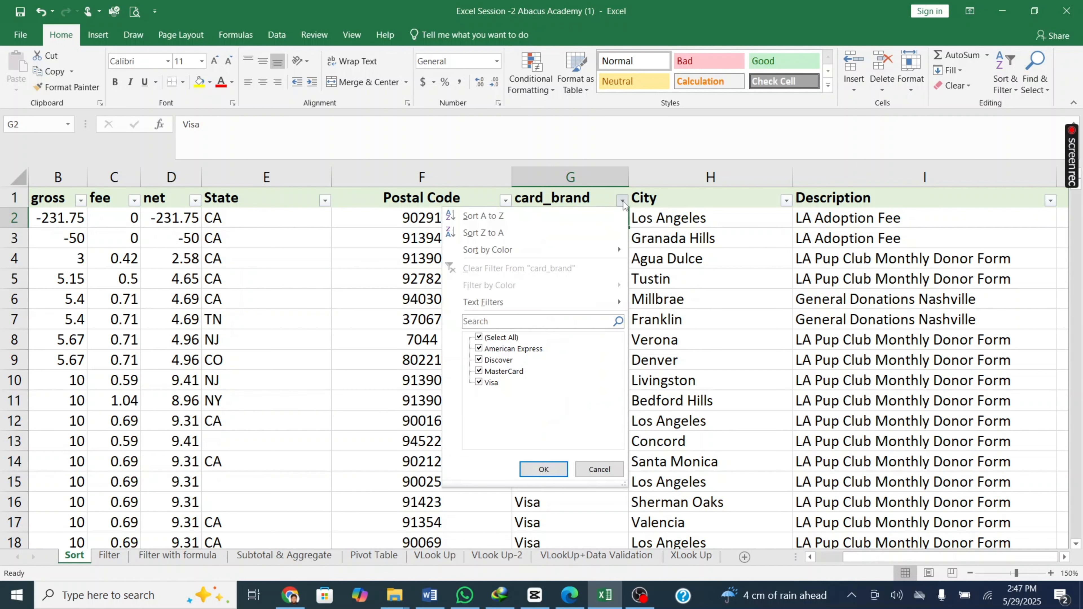
{"action": "left_click", "coordinate": [479, 338]}
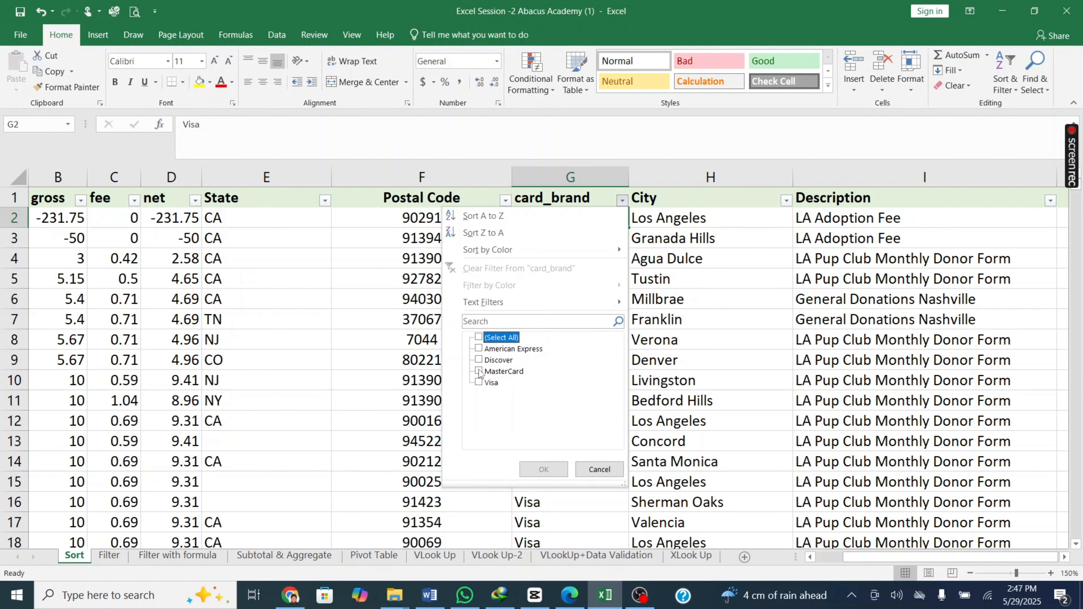
{"action": "left_click", "coordinate": [479, 371]}
{"action": "left_click", "coordinate": [554, 470]}
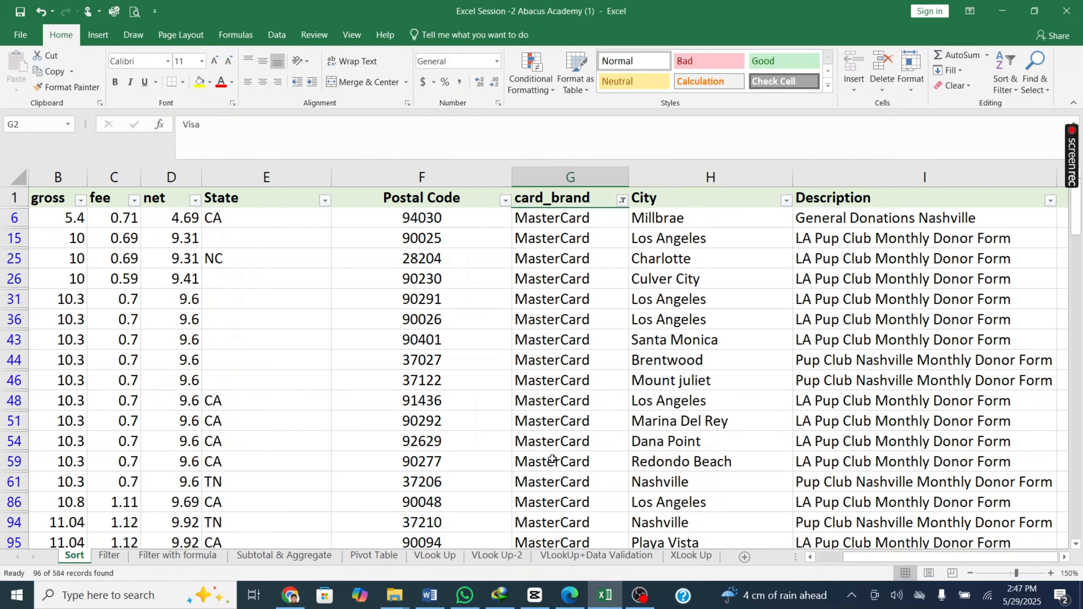
{"action": "scroll", "coordinate": [561, 290], "scroll_direction": "down", "scroll_amount": 2}
{"action": "scroll", "coordinate": [559, 320], "scroll_direction": "up", "scroll_amount": 2}
{"action": "scroll", "coordinate": [559, 321], "scroll_direction": "down", "scroll_amount": 8}
{"action": "scroll", "coordinate": [554, 329], "scroll_direction": "up", "scroll_amount": 8}
Step: Sort the MasterCard-filtered records by the State column from A to Z
{"action": "left_click", "coordinate": [1000, 87]}
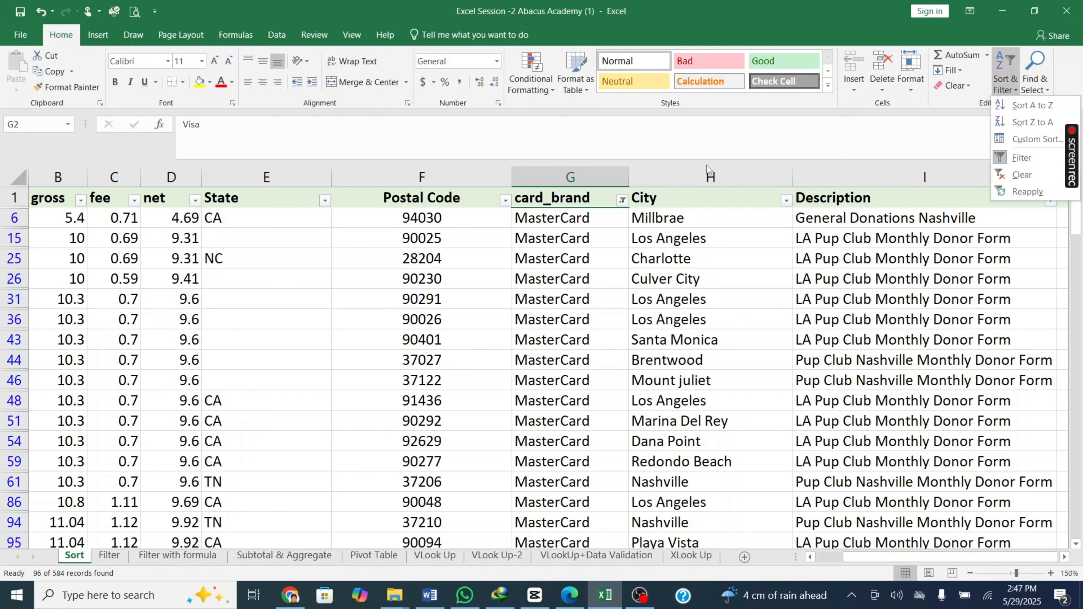
{"action": "left_click", "coordinate": [111, 147]}
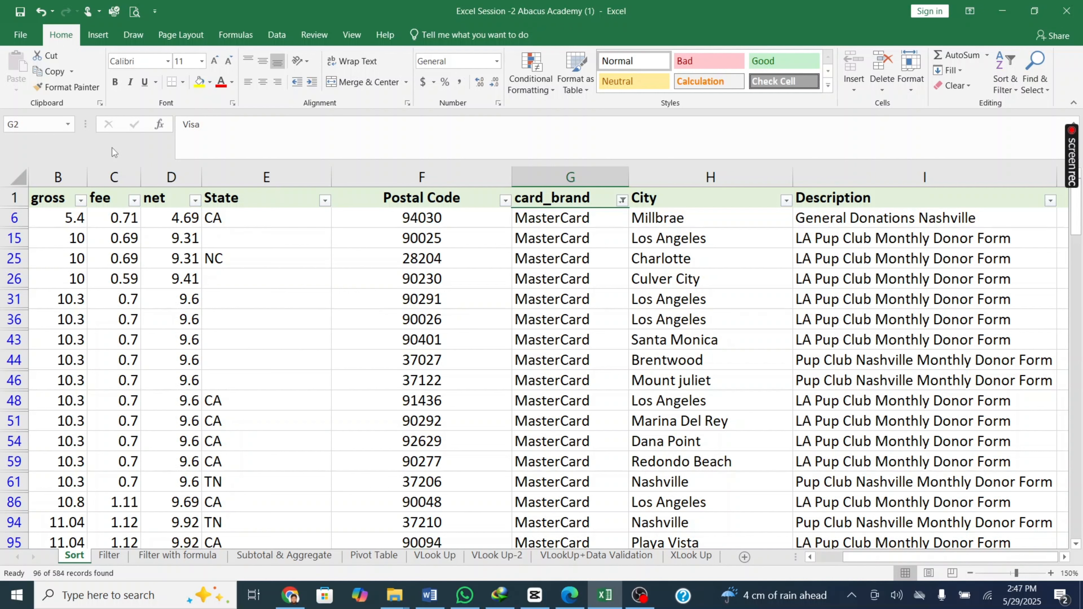
{"action": "left_click", "coordinate": [325, 200]}
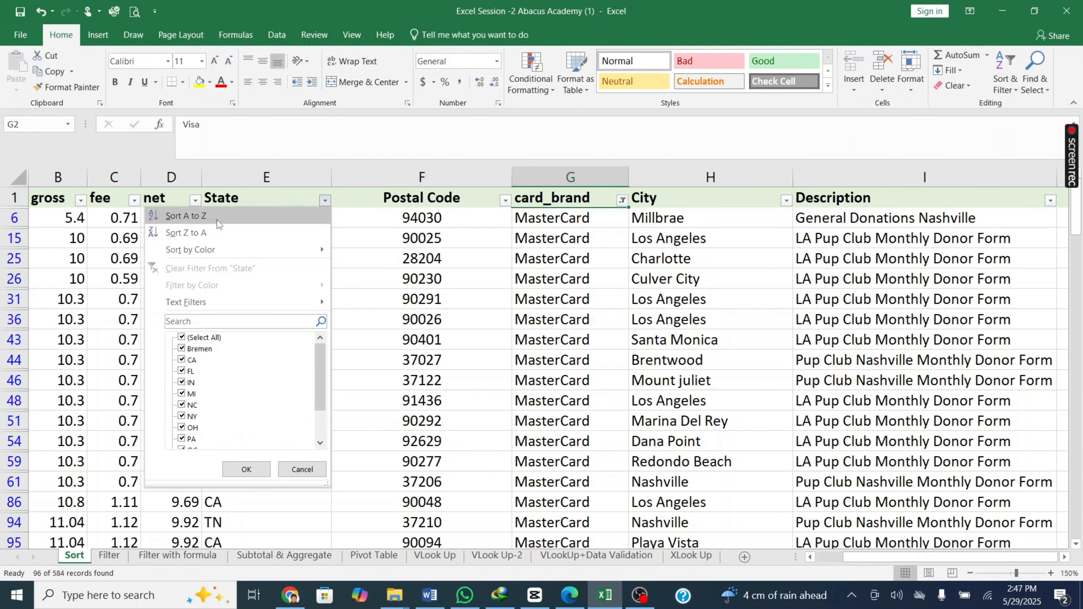
{"action": "left_click", "coordinate": [187, 217]}
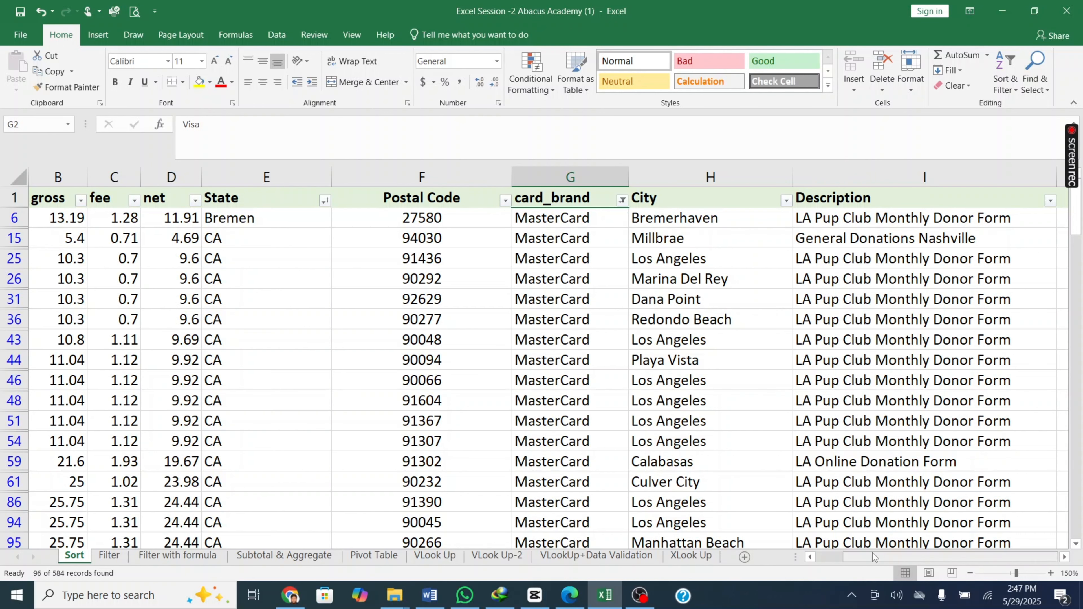
Step: Sort the filtered records by gross from smallest to largest, and clear the filter from the card_brand column
{"action": "left_click_drag", "start_coordinate": [876, 556], "coordinate": [850, 556]}
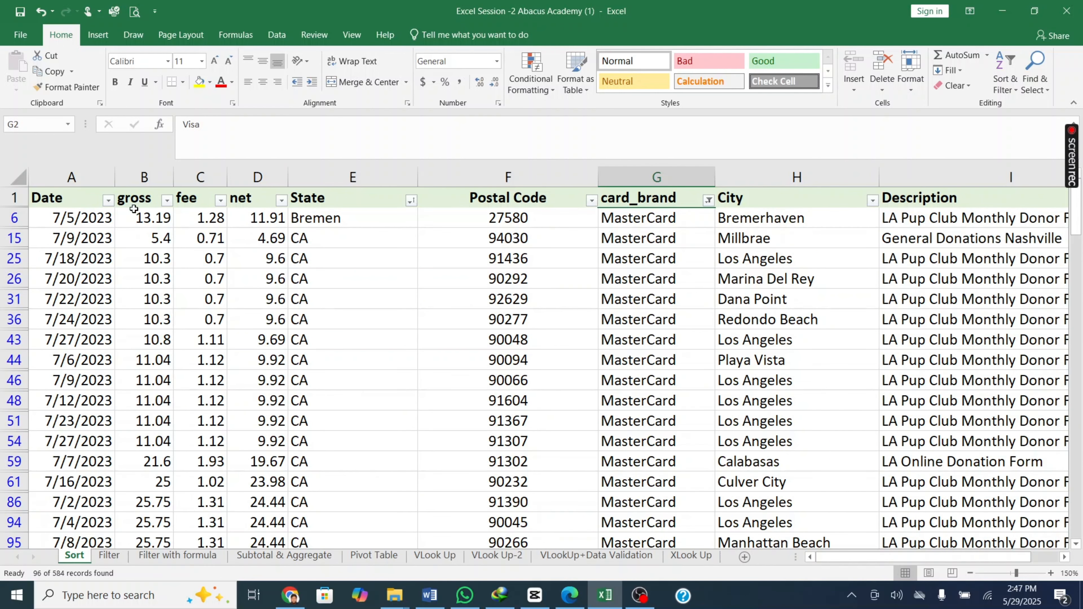
{"action": "left_click", "coordinate": [167, 200]}
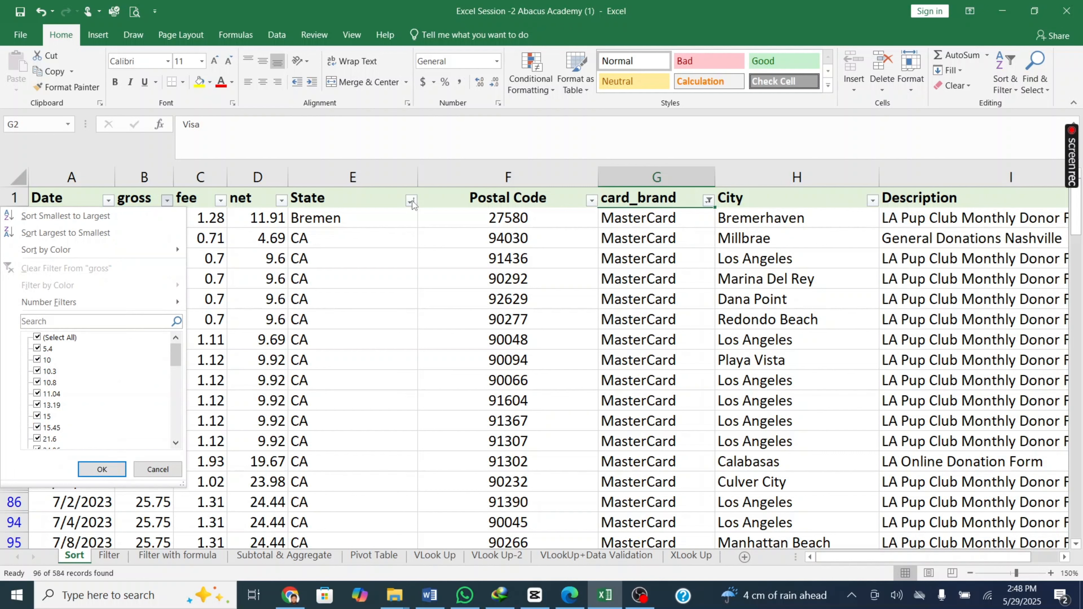
{"action": "left_click", "coordinate": [66, 215]}
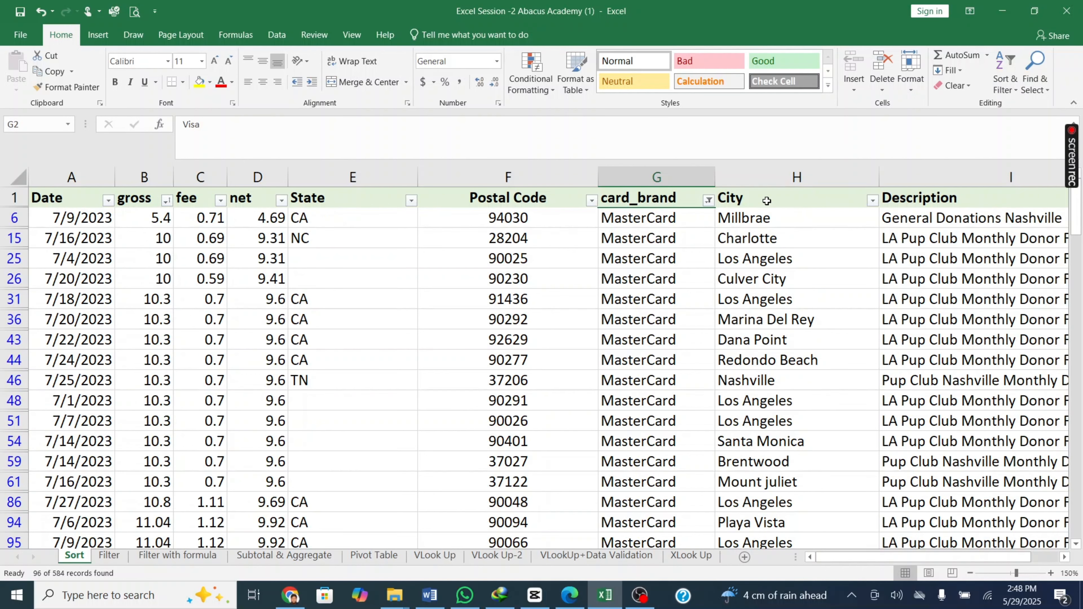
{"action": "left_click", "coordinate": [708, 200]}
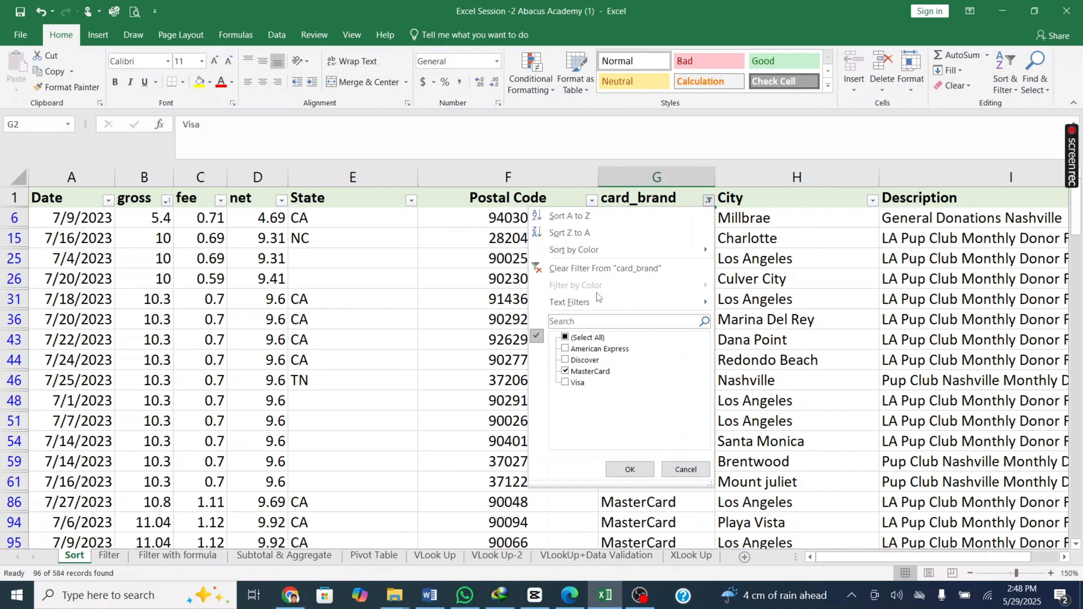
{"action": "left_click", "coordinate": [610, 267]}
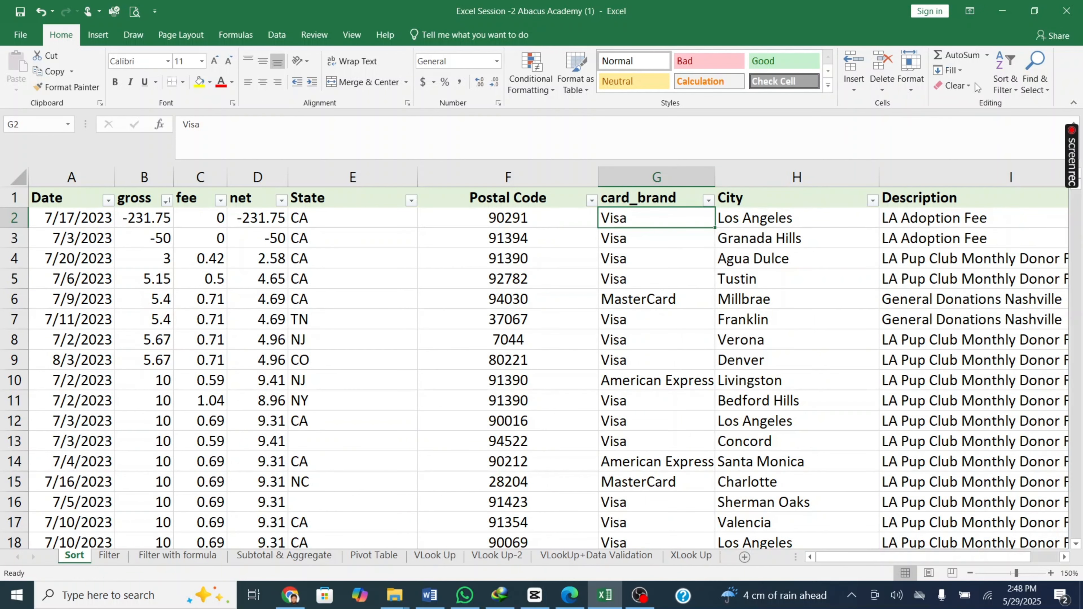
Step: Apply a custom sort by State A to Z and then by City A to Z, and check both columns
{"action": "left_click", "coordinate": [1011, 91]}
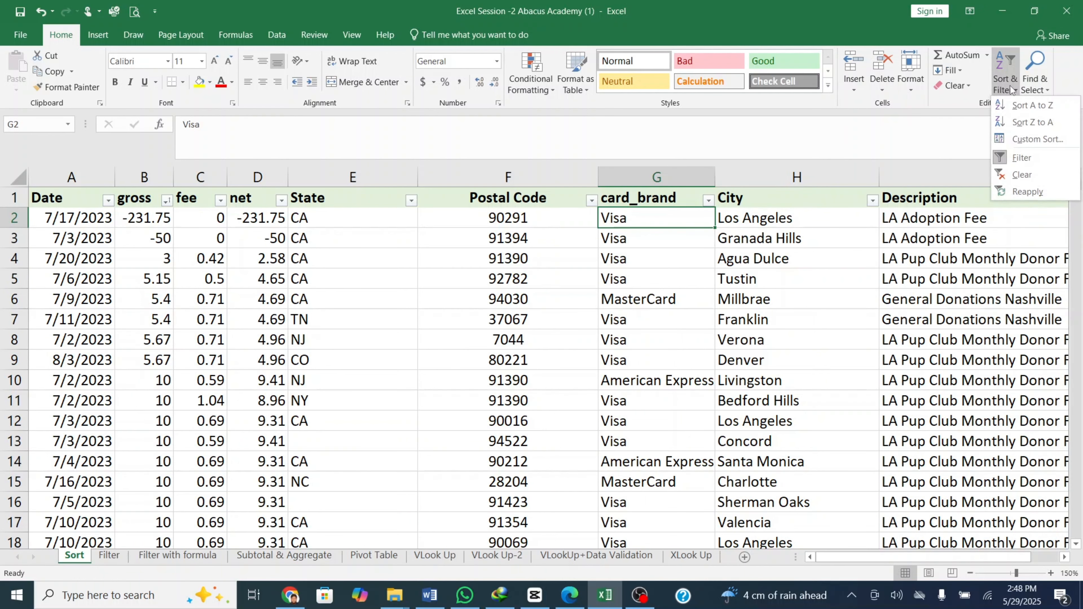
{"action": "left_click", "coordinate": [1020, 139]}
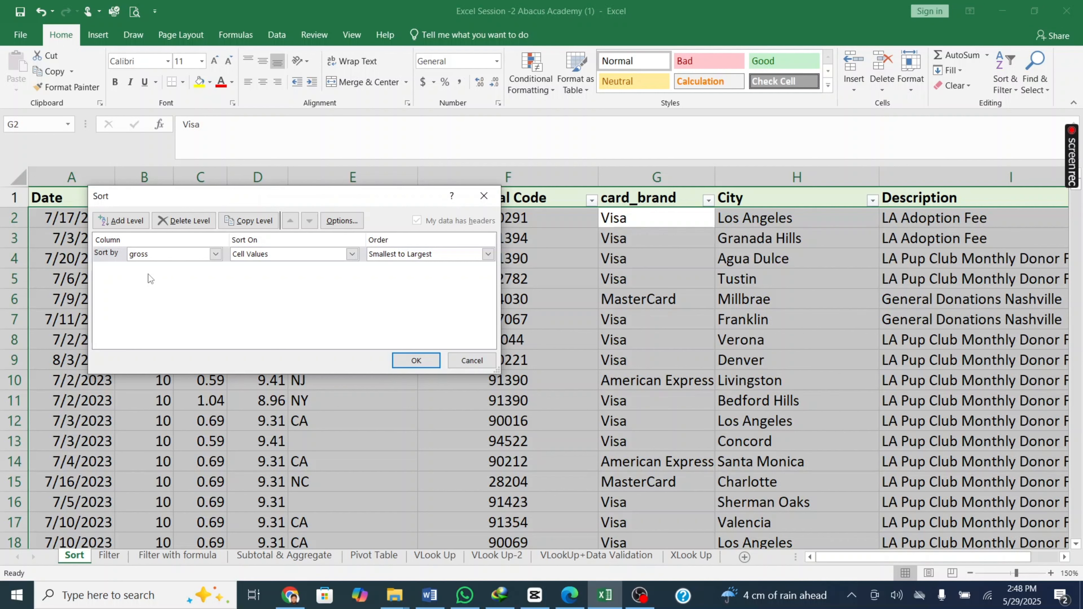
{"action": "left_click", "coordinate": [149, 259]}
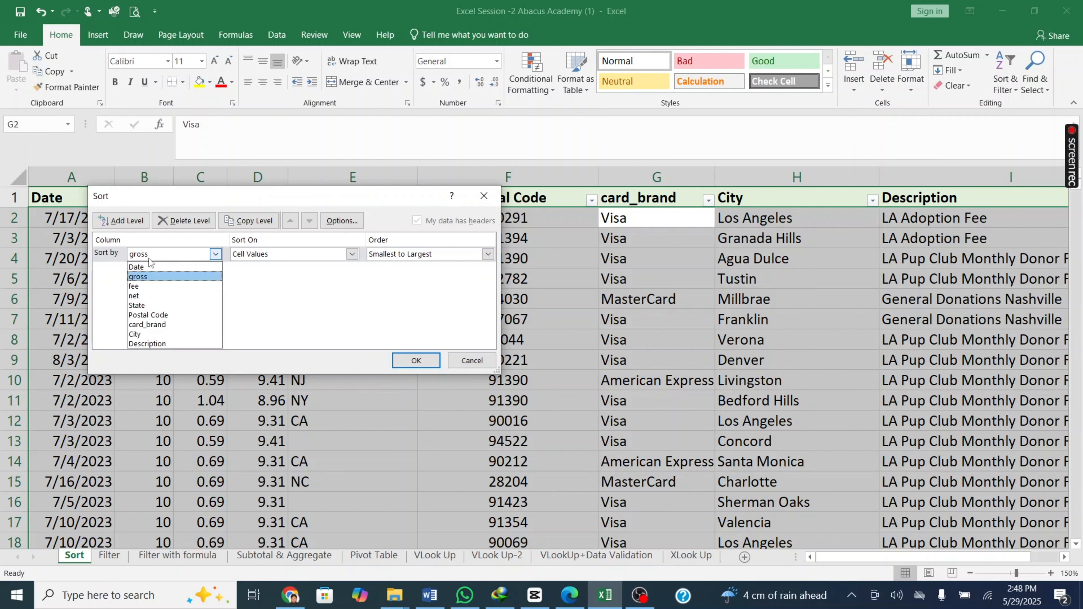
{"action": "left_click", "coordinate": [151, 305]}
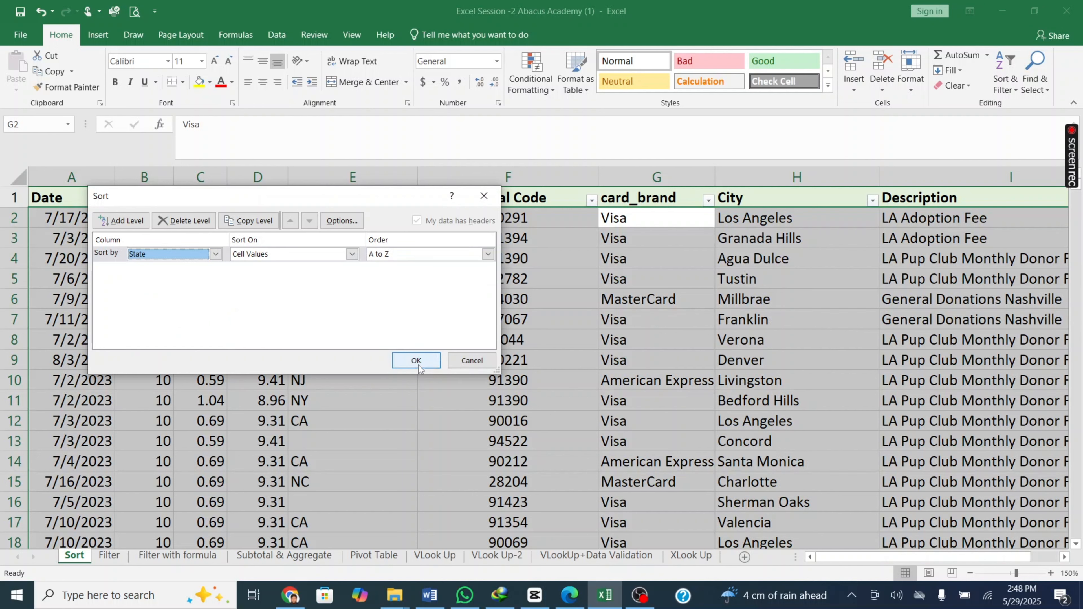
{"action": "left_click", "coordinate": [139, 221]}
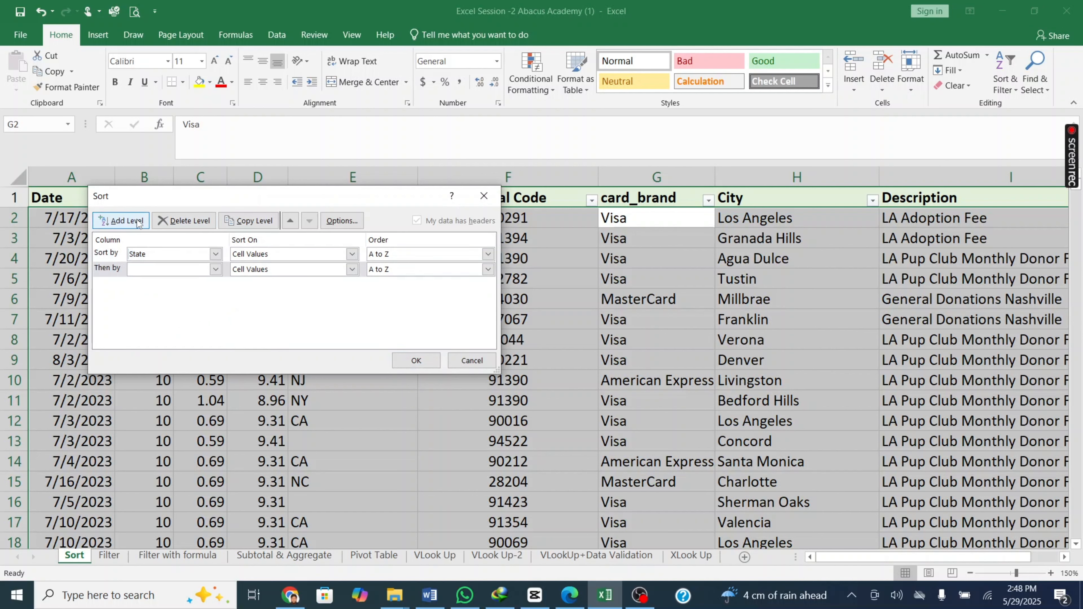
{"action": "left_click", "coordinate": [150, 269]}
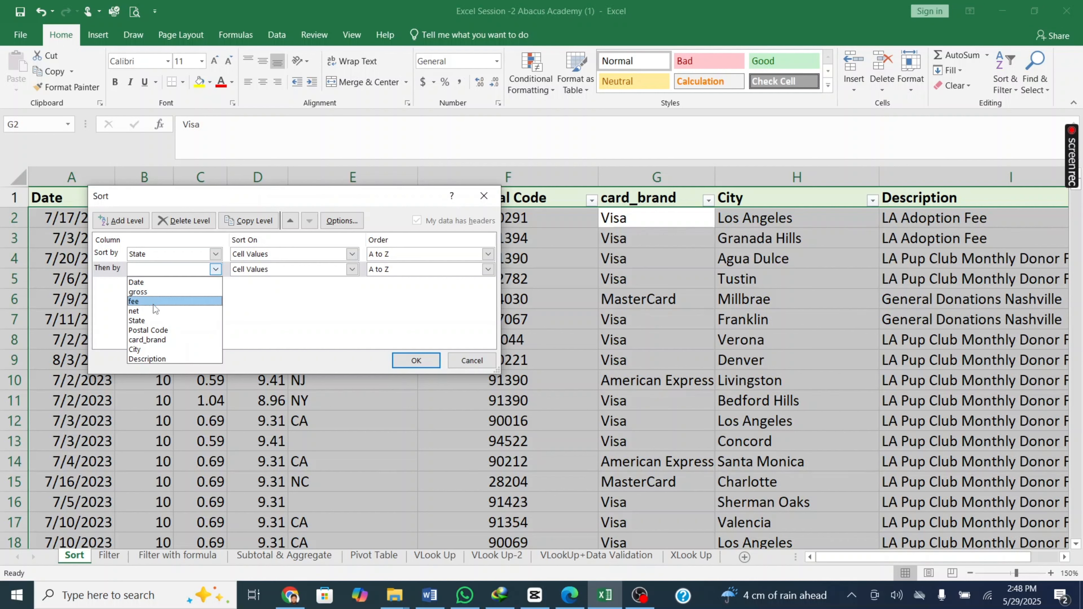
{"action": "left_click", "coordinate": [151, 350]}
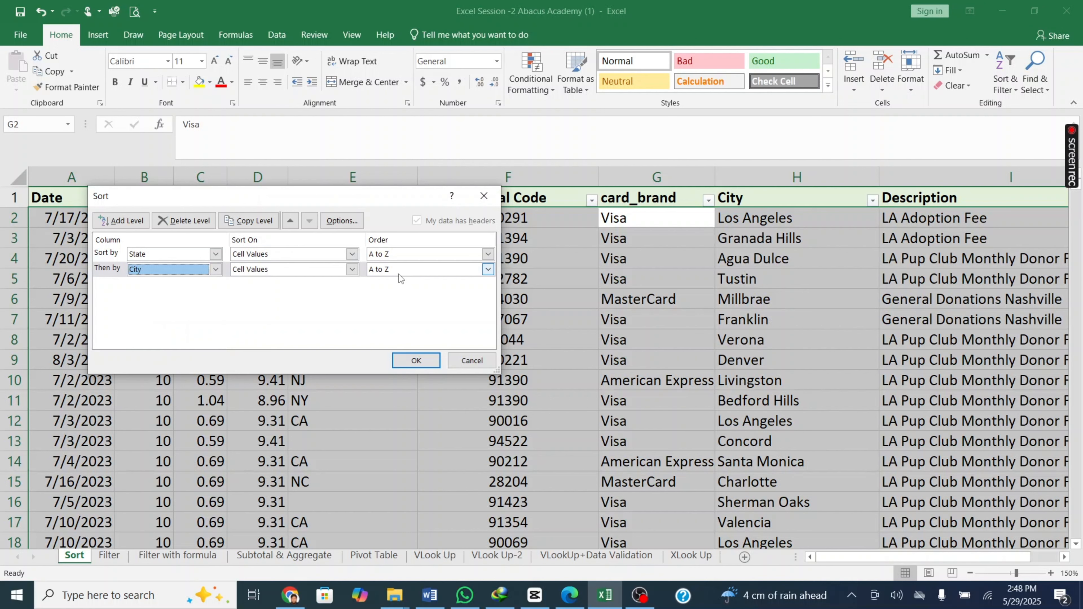
{"action": "left_click", "coordinate": [415, 361]}
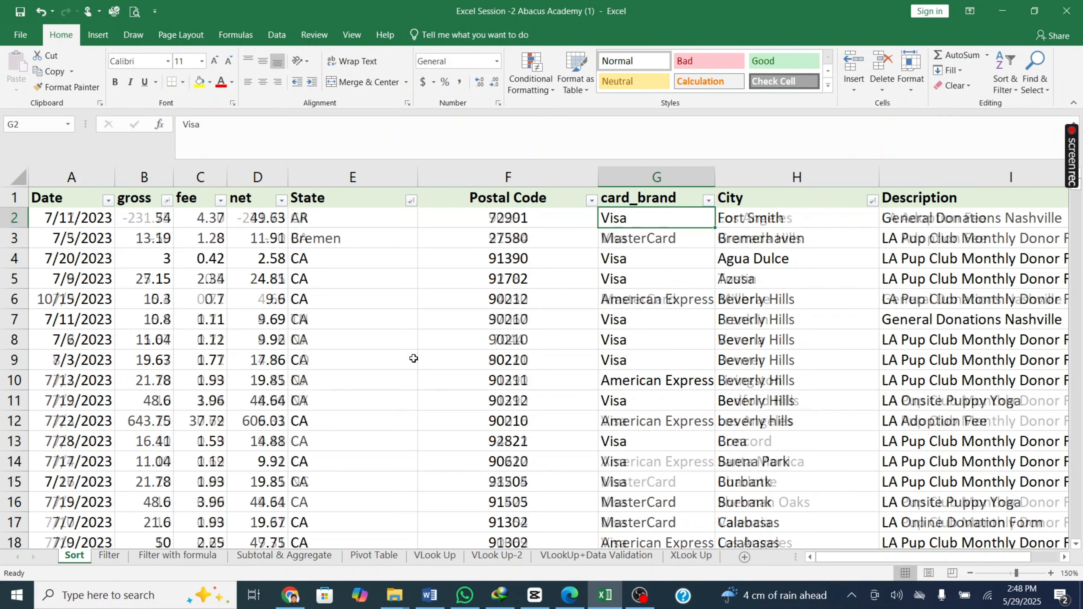
{"action": "left_click", "coordinate": [324, 218]}
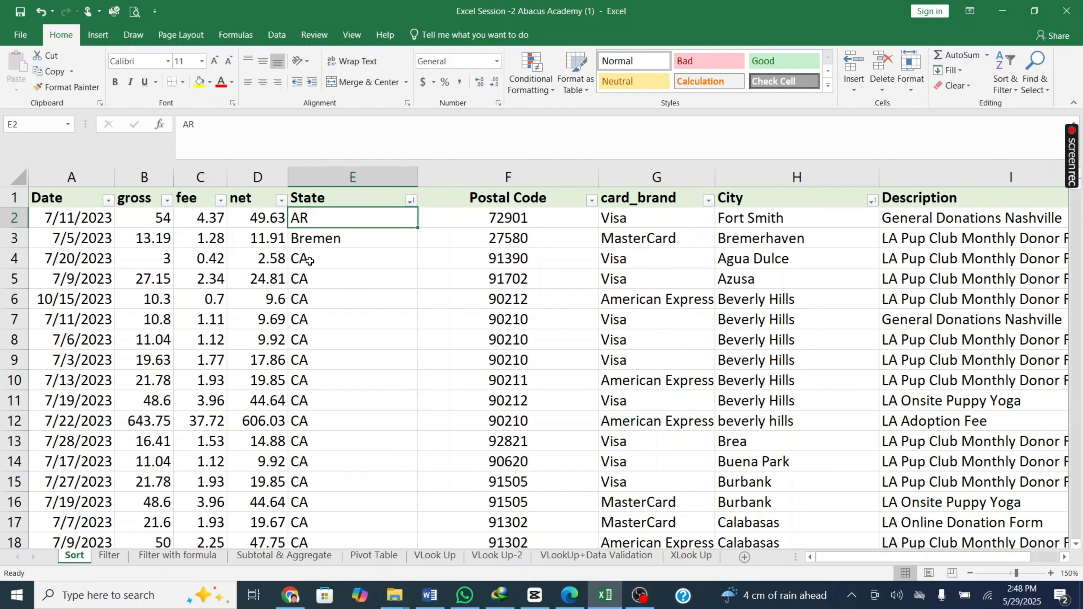
{"action": "left_click", "coordinate": [734, 221]}
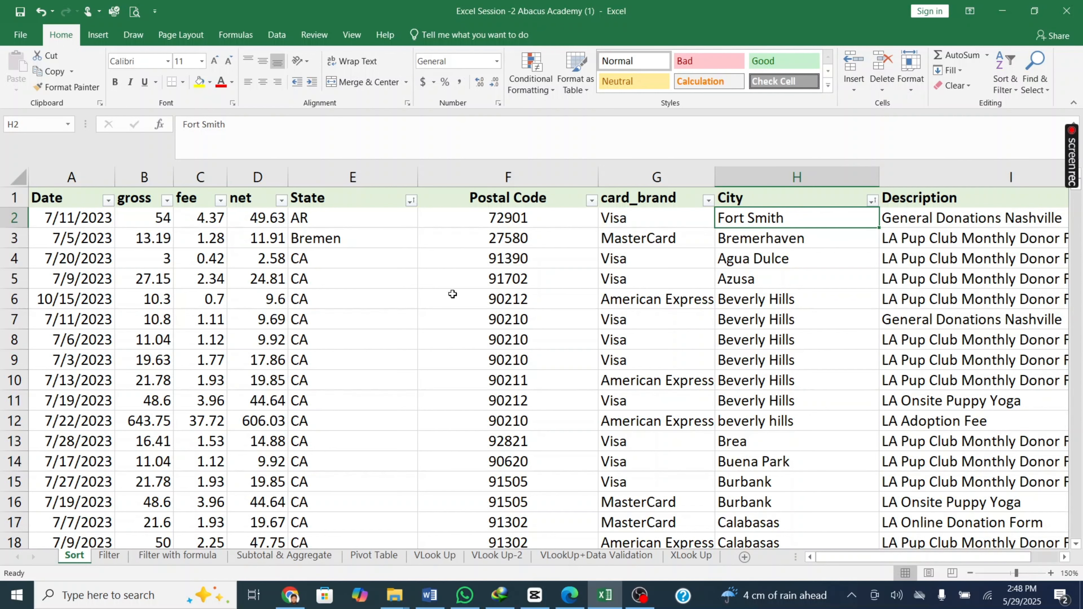
Step: Compare the State and City columns, and sort the table by City from Z to A
{"action": "left_click", "coordinate": [337, 177]}
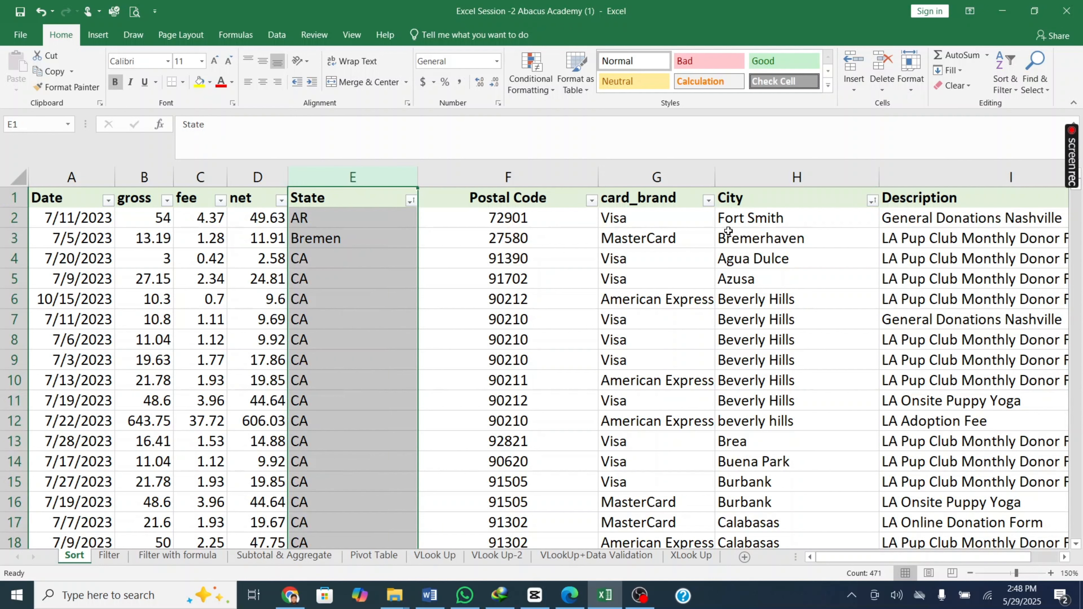
{"action": "left_click", "coordinate": [791, 176]}
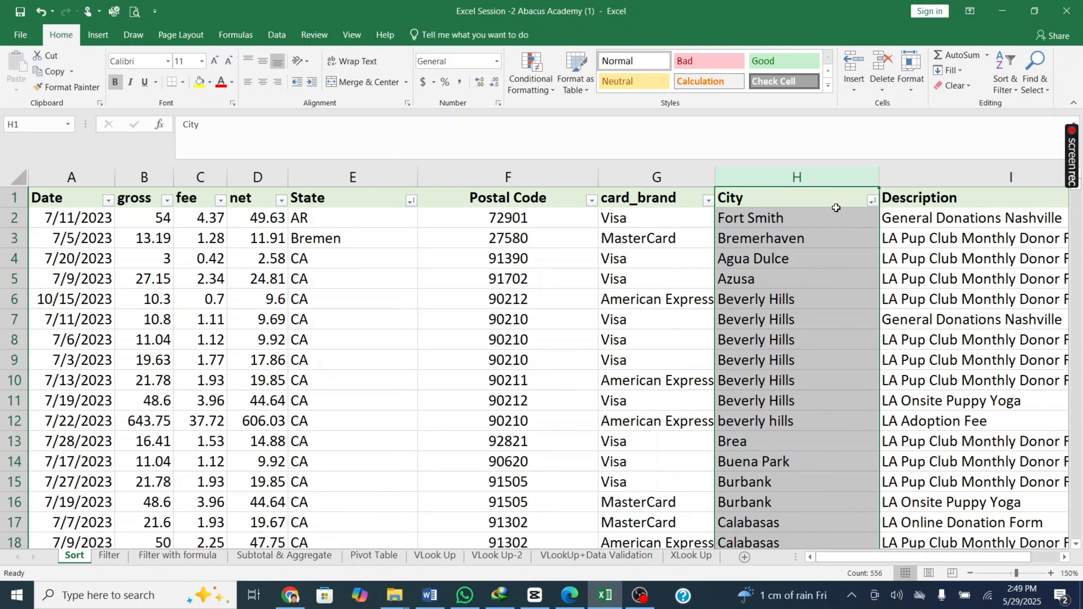
{"action": "left_click", "coordinate": [871, 200]}
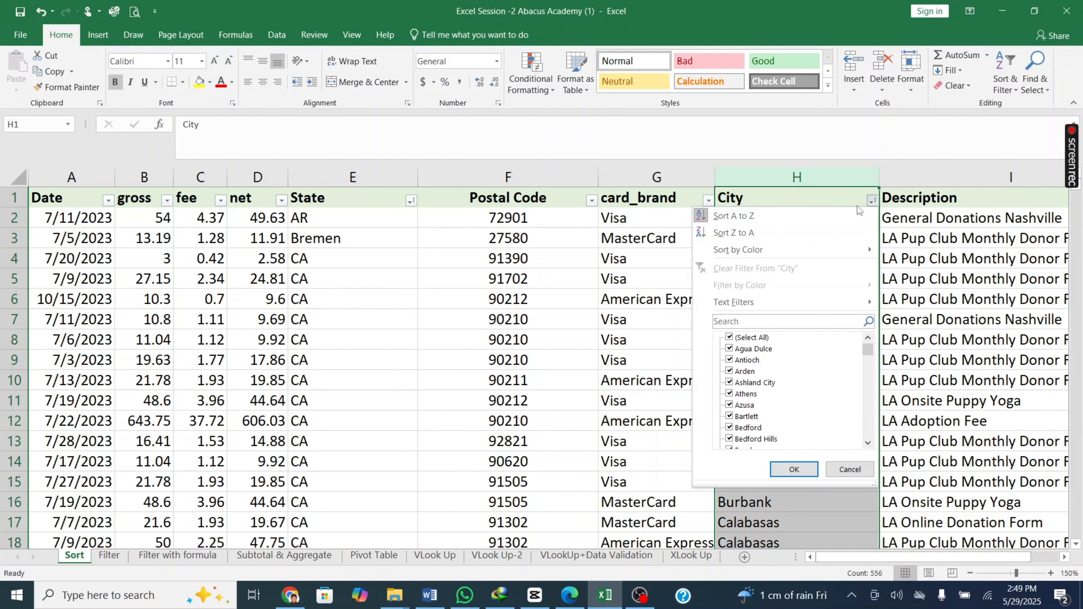
{"action": "left_click", "coordinate": [798, 232]}
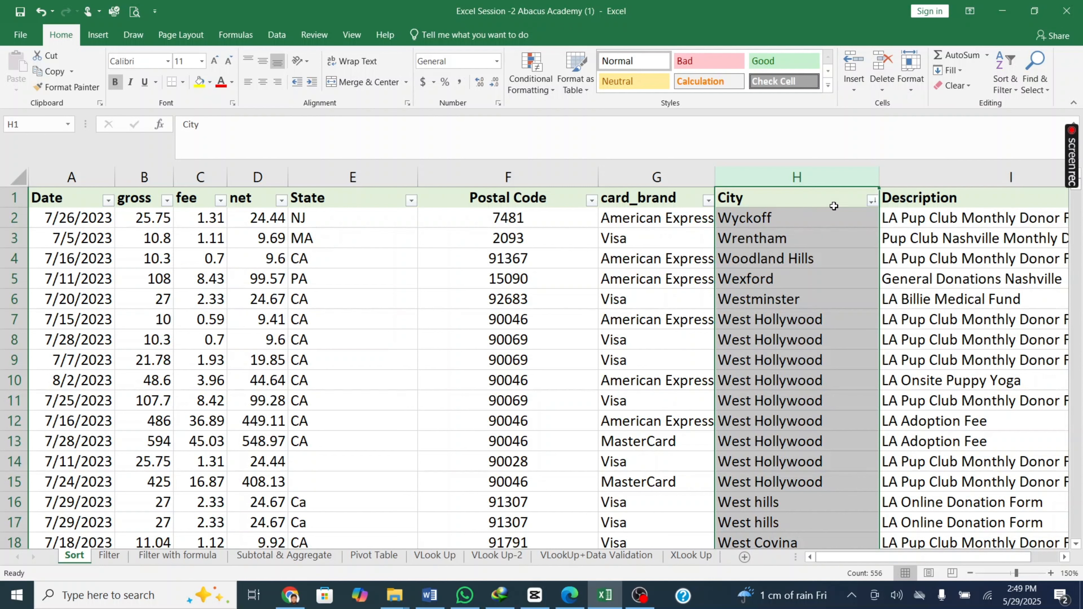
{"action": "left_click", "coordinate": [1005, 87]}
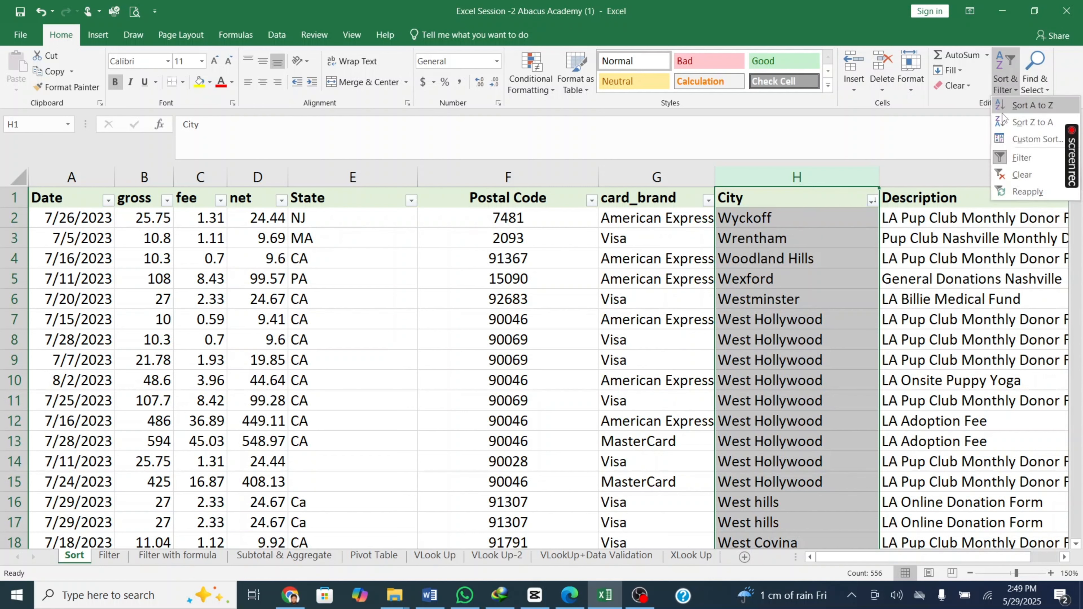
{"action": "left_click", "coordinate": [1036, 139]}
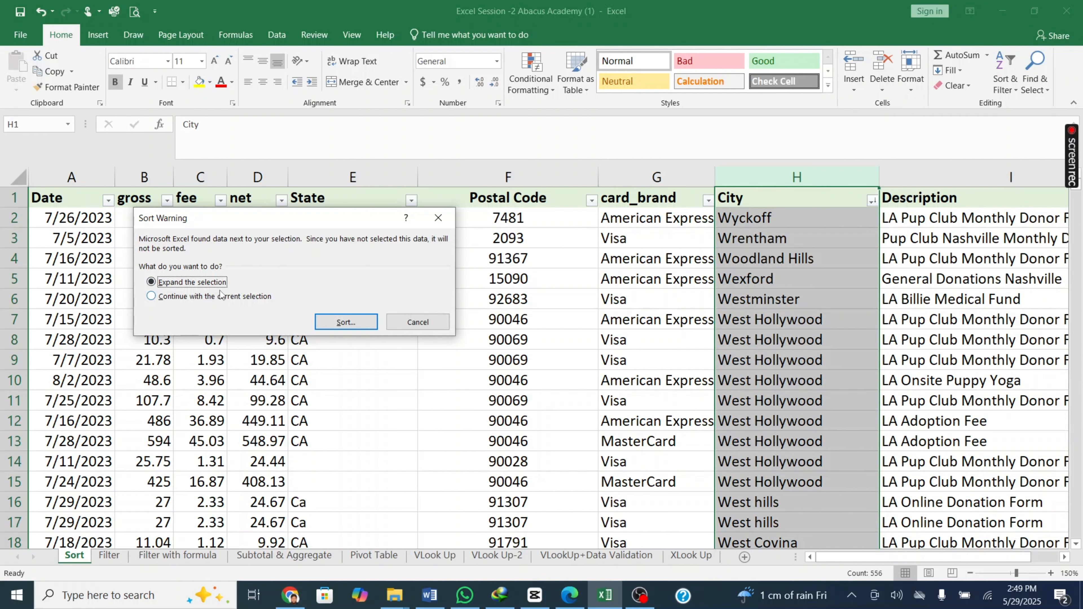
{"action": "left_click", "coordinate": [408, 320]}
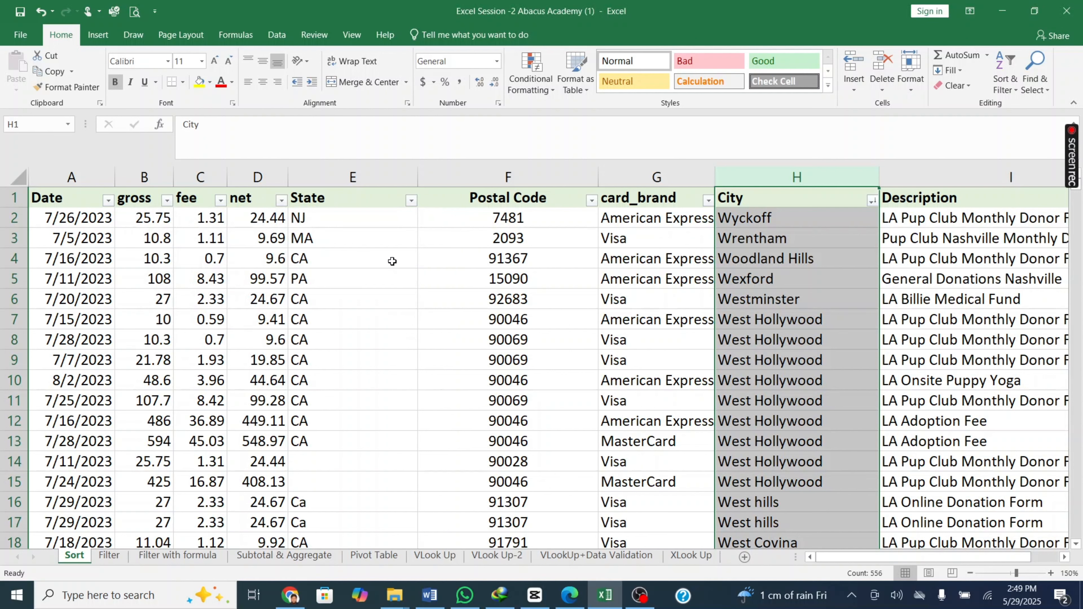
Step: Select the whole sheet and set up a custom sort with State in A to Z order as the first level
{"action": "left_click", "coordinate": [19, 178]}
{"action": "left_click", "coordinate": [1006, 81]}
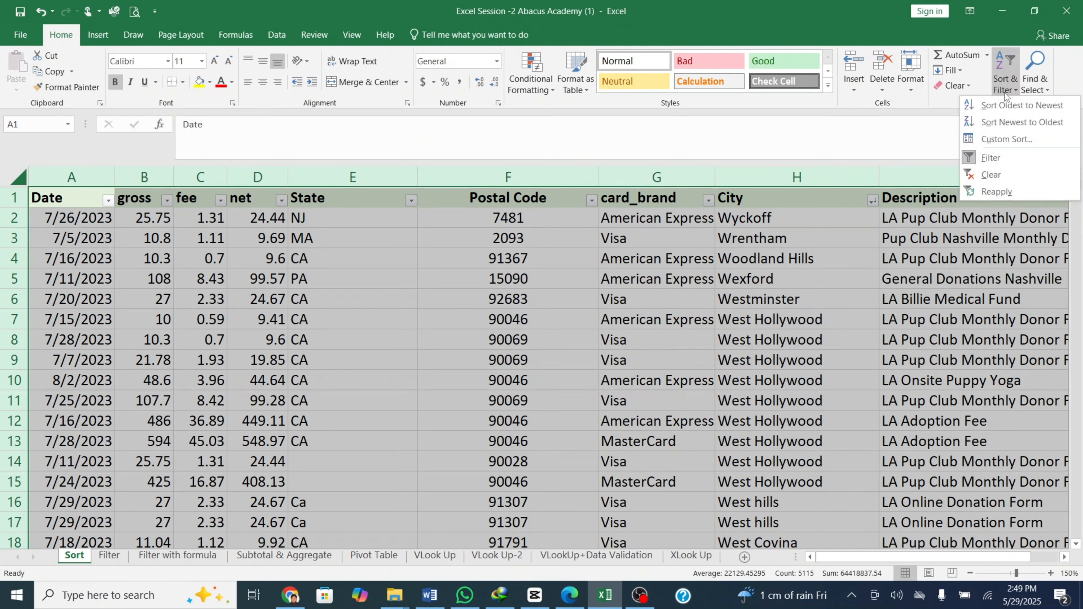
{"action": "left_click", "coordinate": [1003, 138]}
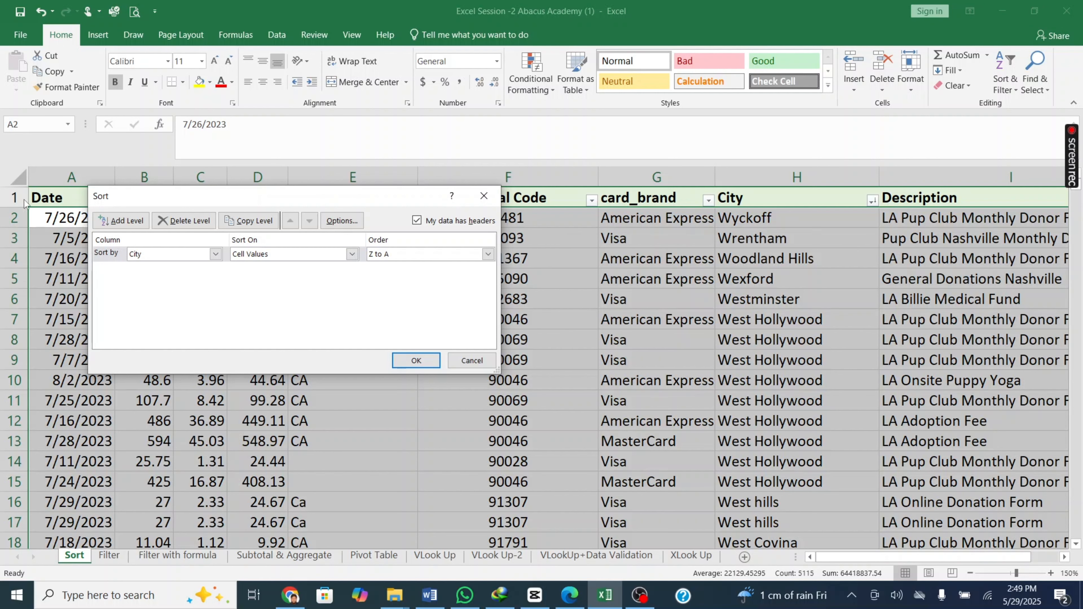
{"action": "left_click", "coordinate": [182, 256]}
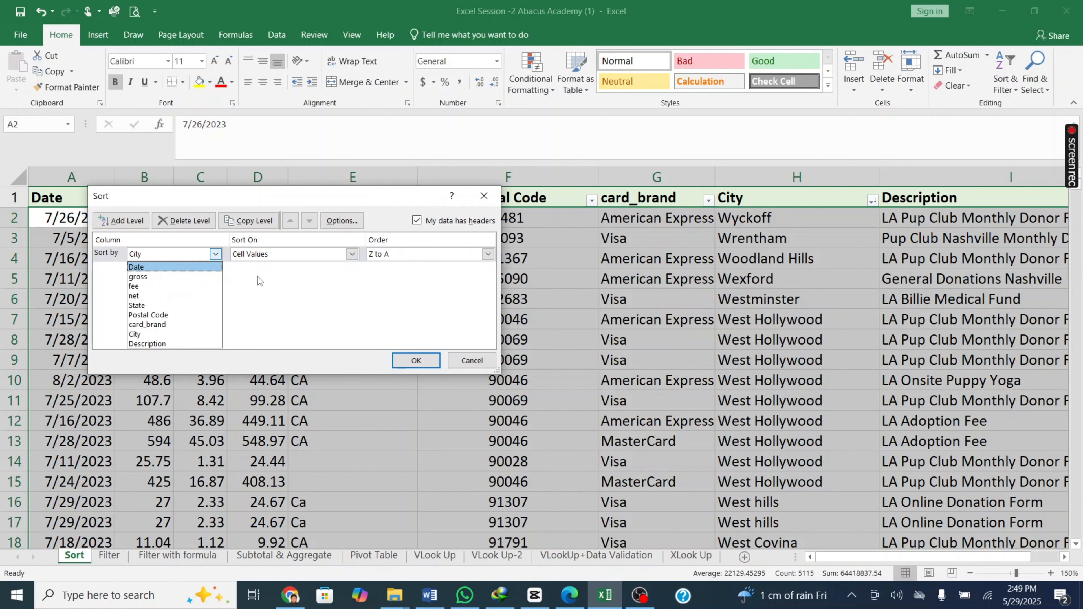
{"action": "left_click", "coordinate": [172, 304]}
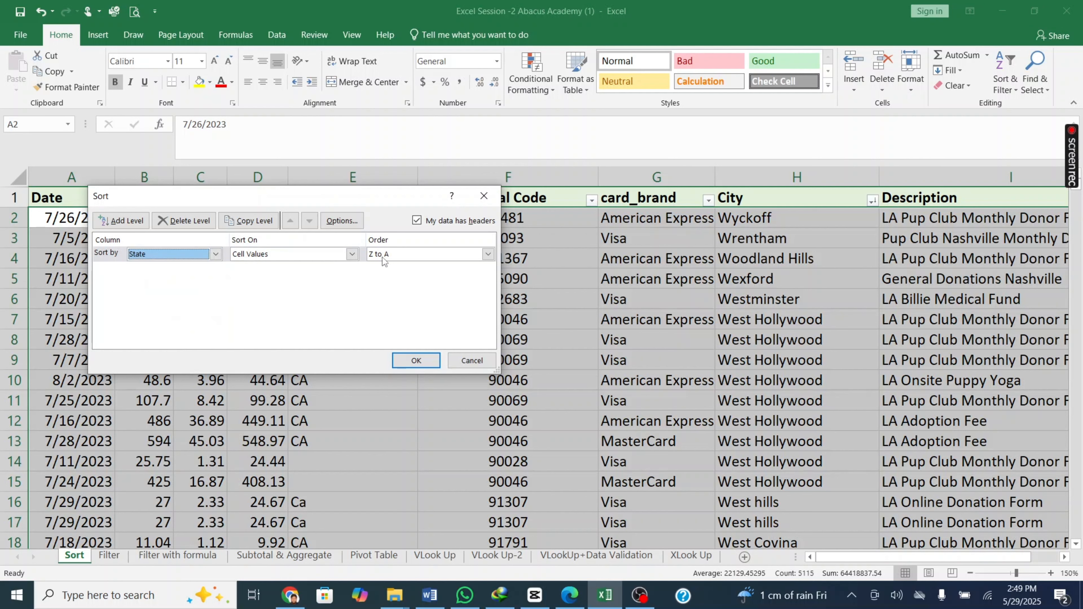
{"action": "left_click", "coordinate": [488, 253]}
{"action": "left_click", "coordinate": [400, 268]}
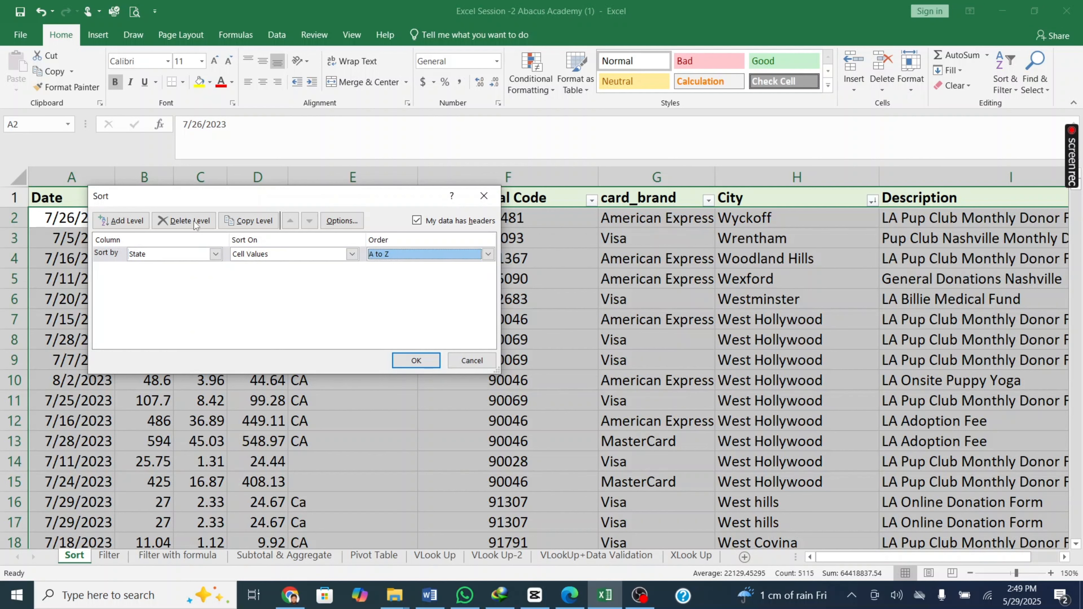
Step: Add a second sort level for City in Z to A order and apply the custom sort
{"action": "left_click", "coordinate": [128, 220]}
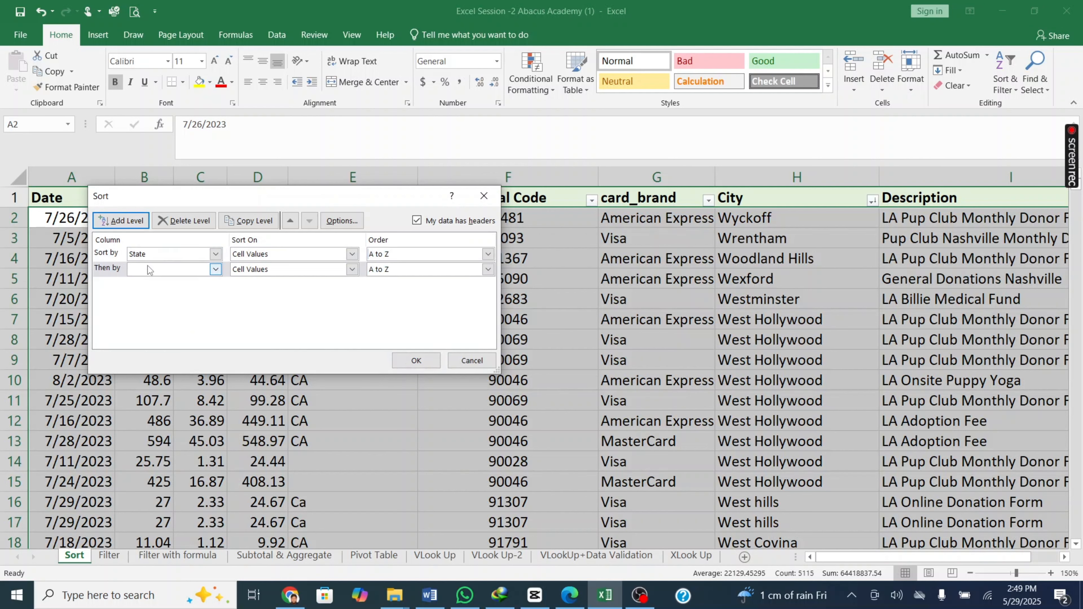
{"action": "left_click", "coordinate": [215, 268]}
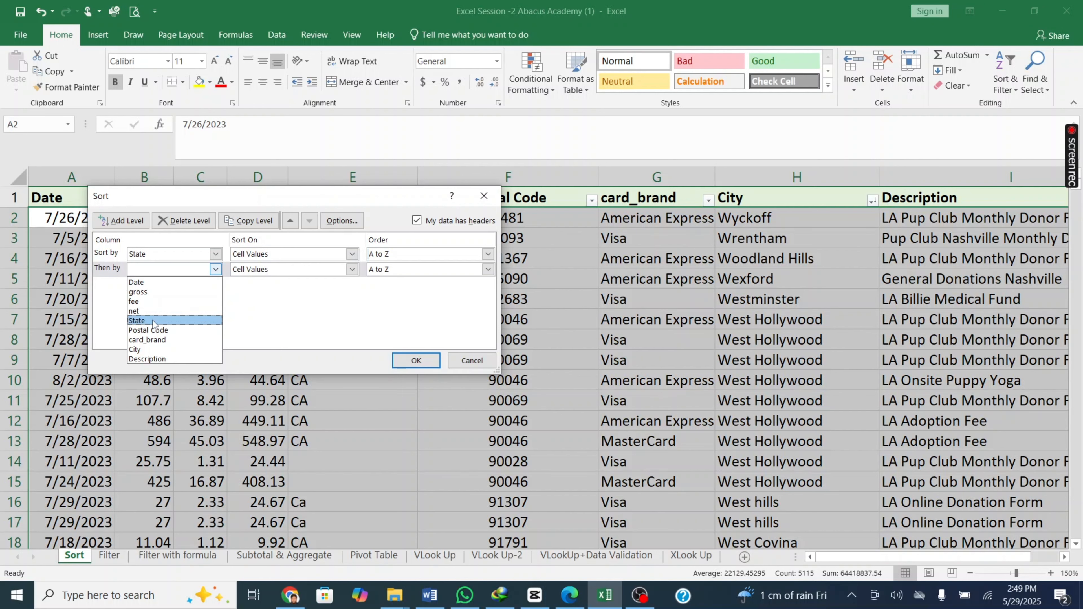
{"action": "left_click", "coordinate": [145, 349]}
{"action": "left_click", "coordinate": [488, 269]}
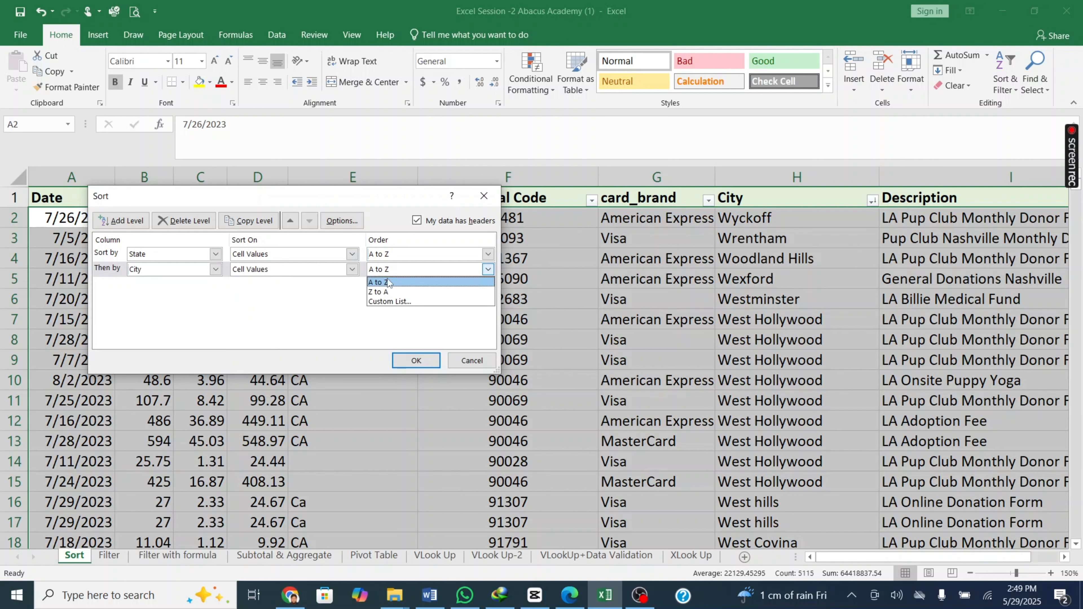
{"action": "left_click", "coordinate": [386, 289]}
{"action": "left_click", "coordinate": [420, 361]}
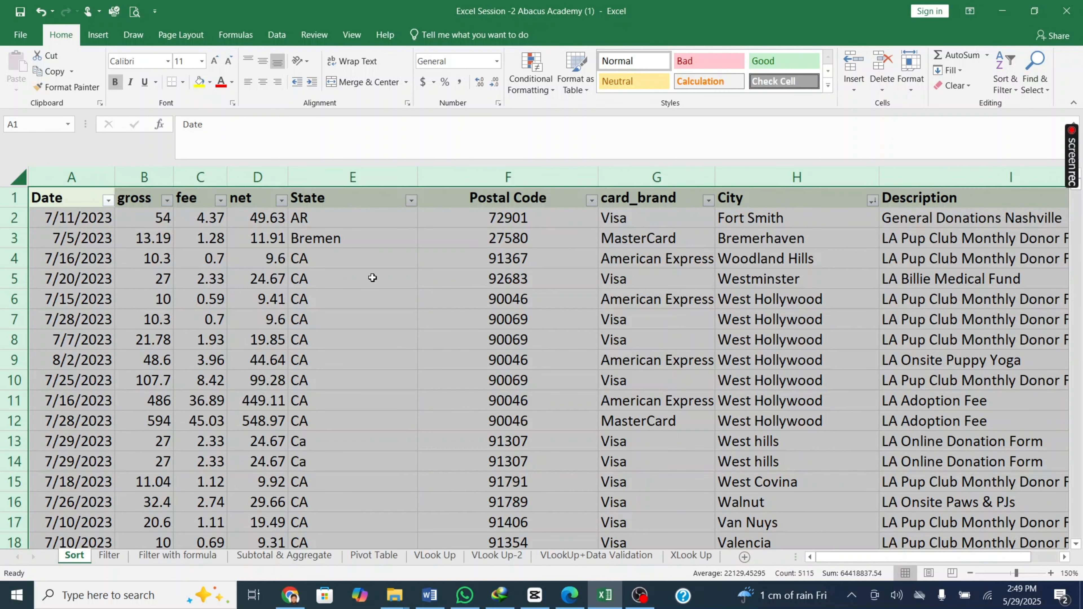
Step: Compare the State and City columns, and reapply the custom sort to the whole sheet with the City level set to A to Z
{"action": "left_click", "coordinate": [325, 253]}
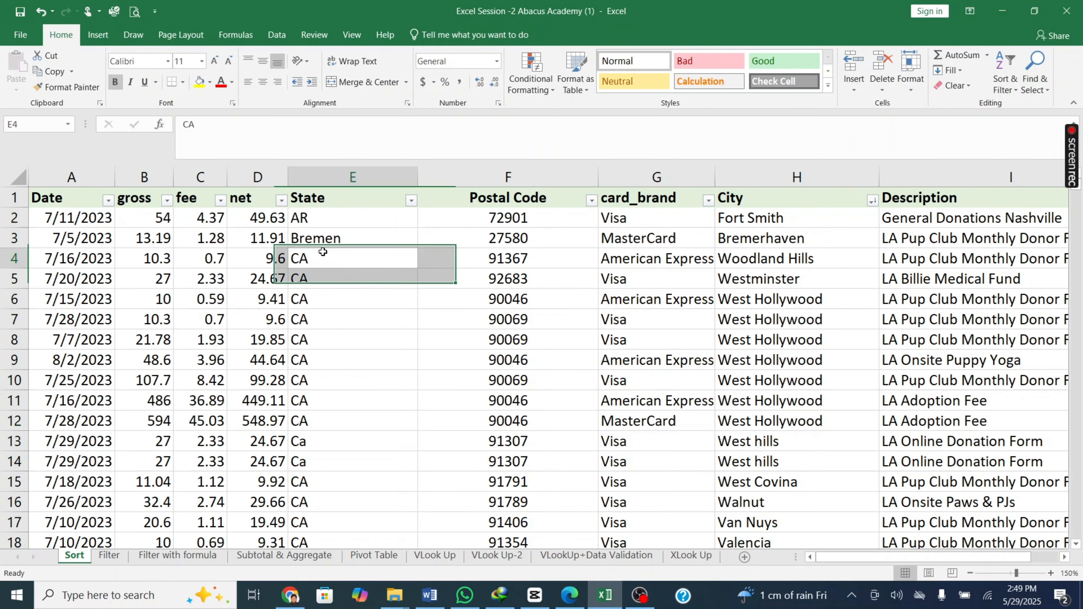
{"action": "left_click", "coordinate": [767, 255]}
{"action": "scroll", "coordinate": [745, 259], "scroll_direction": "down", "scroll_amount": 1}
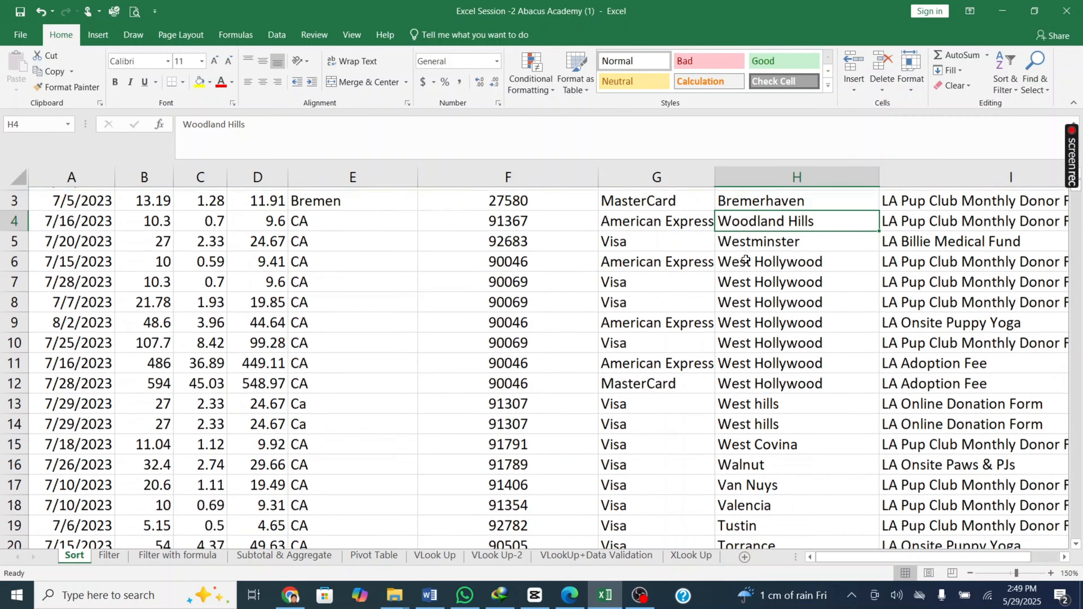
{"action": "scroll", "coordinate": [746, 259], "scroll_direction": "up", "scroll_amount": 1}
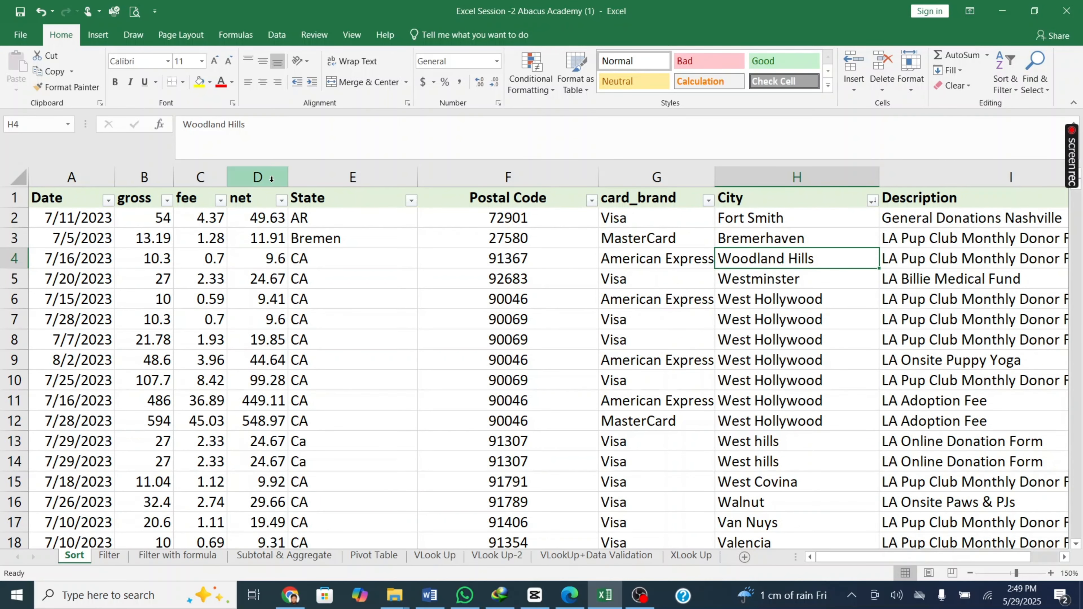
{"action": "left_click", "coordinate": [18, 177]}
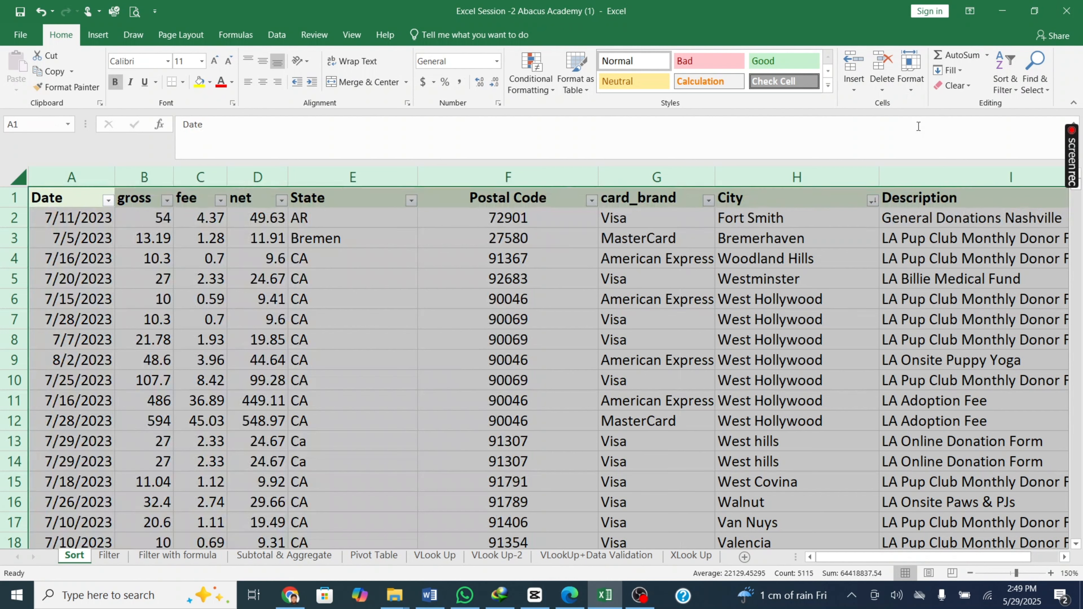
{"action": "left_click", "coordinate": [1003, 91]}
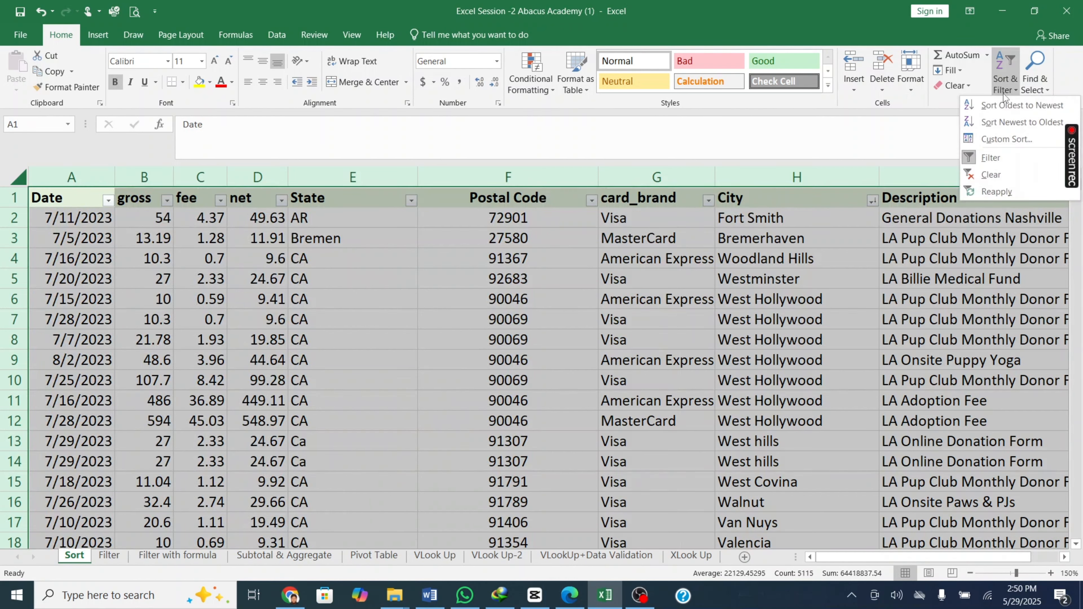
{"action": "left_click", "coordinate": [1003, 139]}
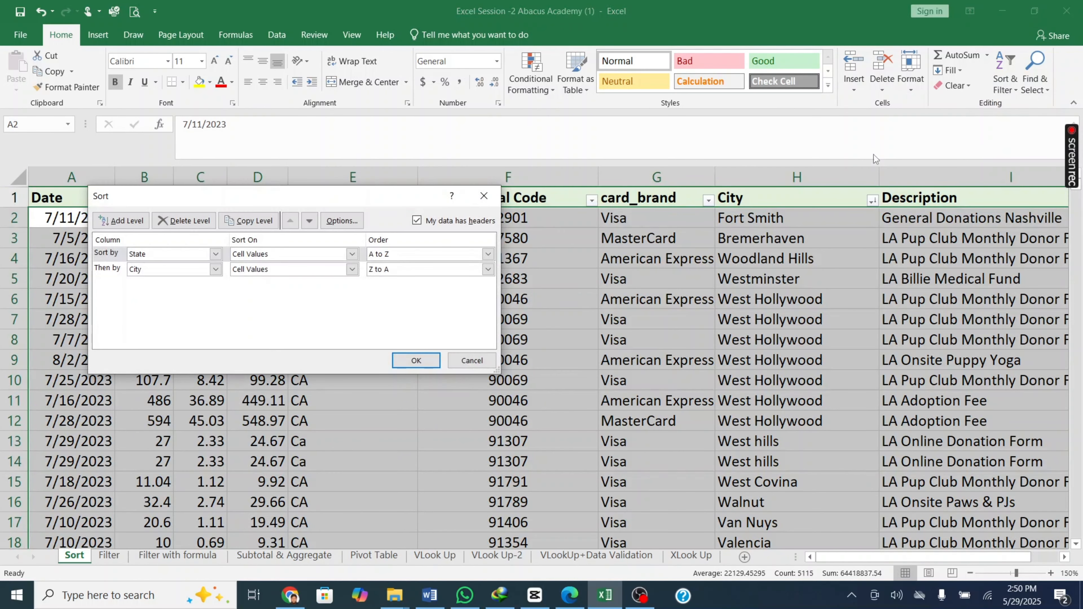
{"action": "left_click", "coordinate": [379, 272]}
{"action": "left_click", "coordinate": [390, 271]}
{"action": "left_click", "coordinate": [391, 282]}
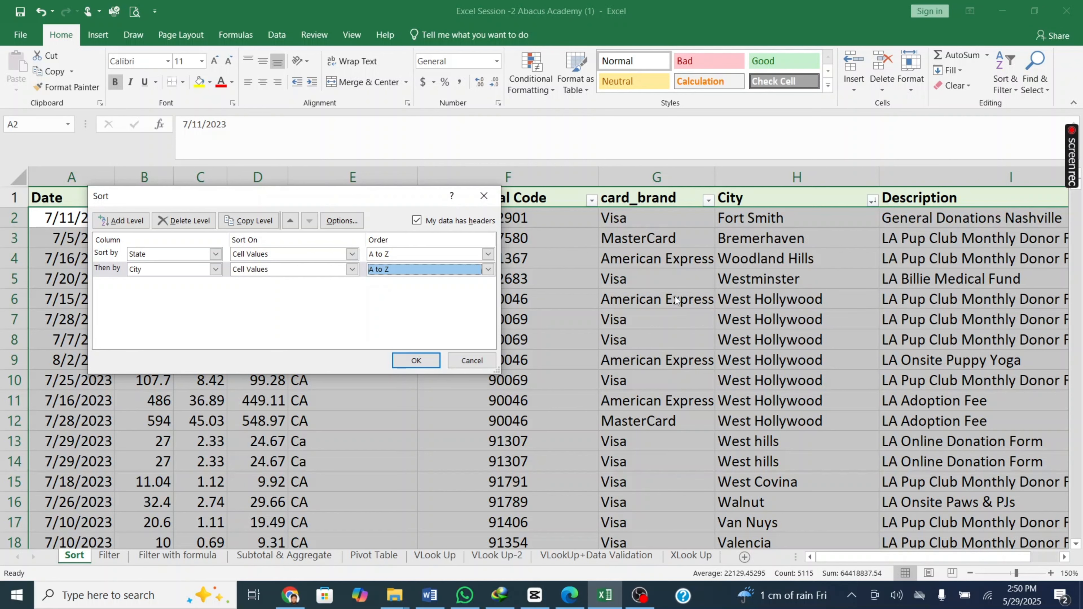
{"action": "left_click", "coordinate": [416, 361]}
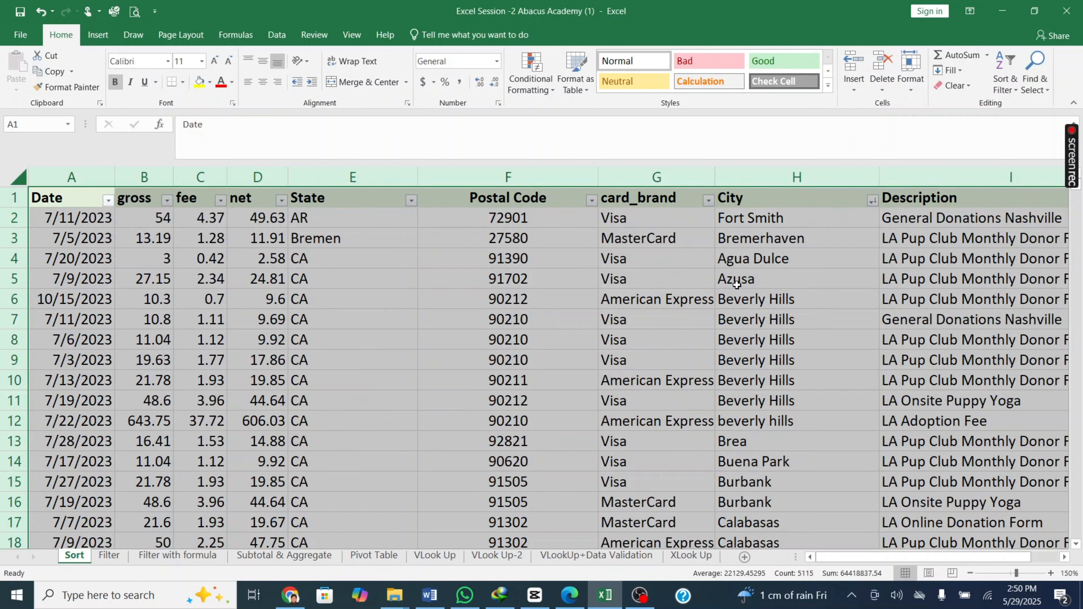
{"action": "left_click", "coordinate": [732, 261]}
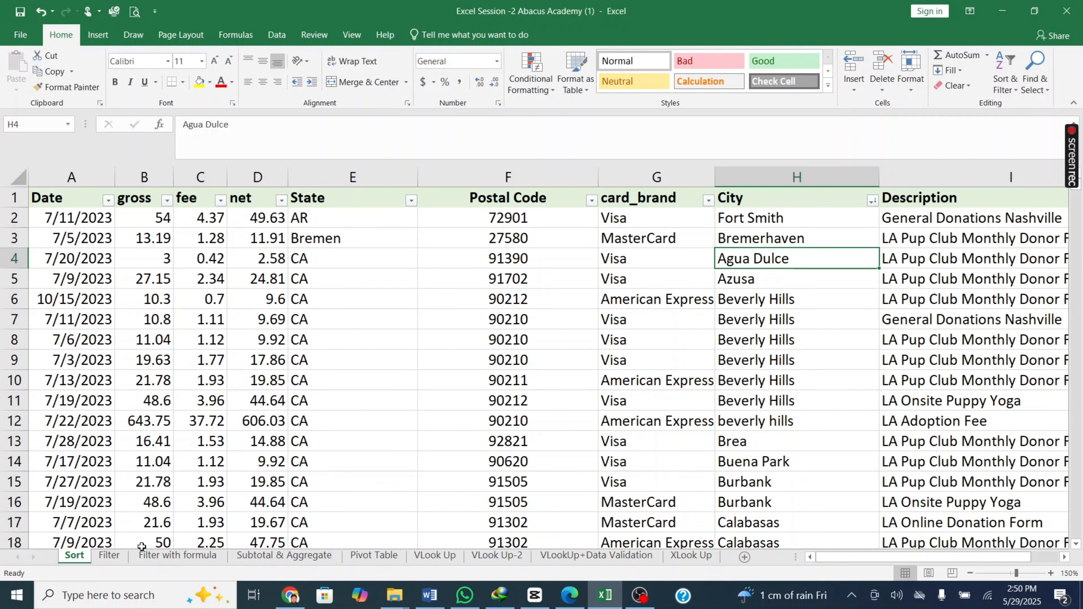
Step: On the Subtotal & Aggregate sheet, total the Annual Sales column in cell F36 with the formula =SUM(F2:F35)
{"action": "left_click", "coordinate": [109, 556]}
{"action": "scroll", "coordinate": [464, 411], "scroll_direction": "up", "scroll_amount": 18}
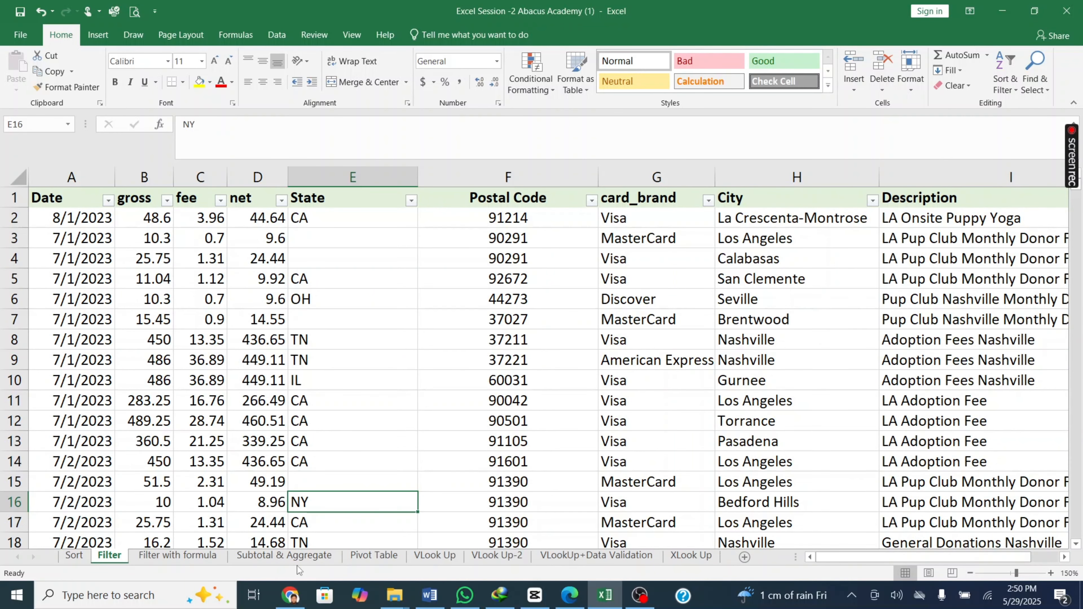
{"action": "left_click", "coordinate": [248, 554]}
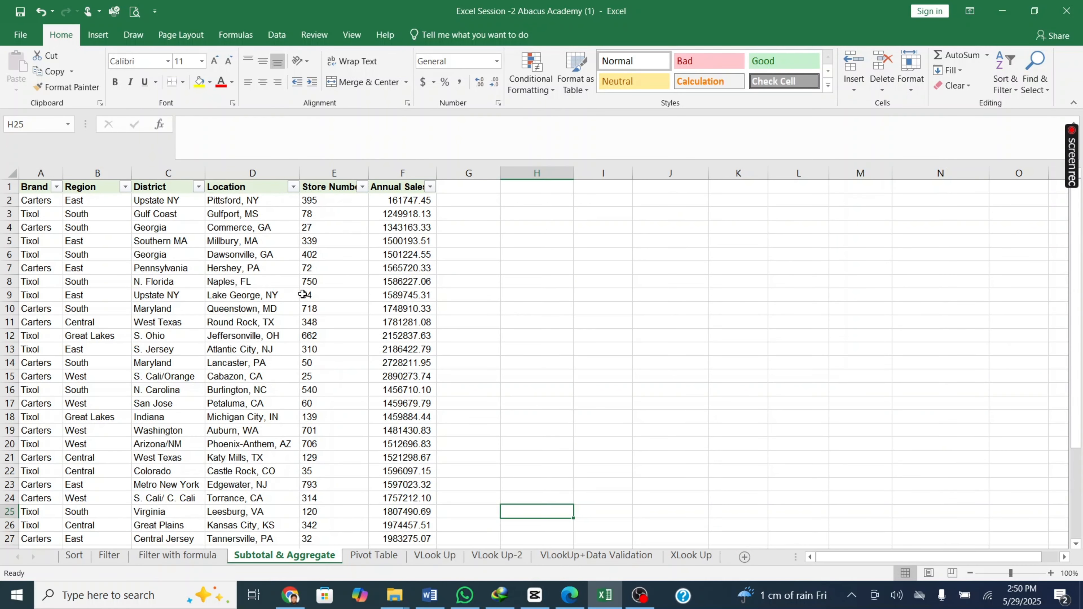
{"action": "scroll", "coordinate": [297, 307], "scroll_direction": "down", "scroll_amount": 6}
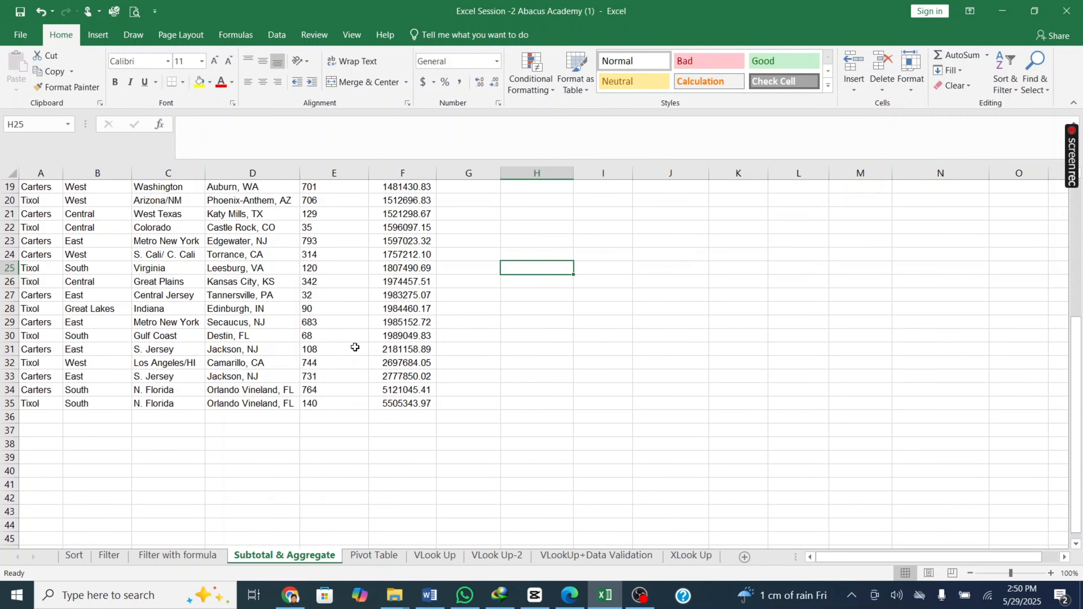
{"action": "left_click", "coordinate": [401, 417]}
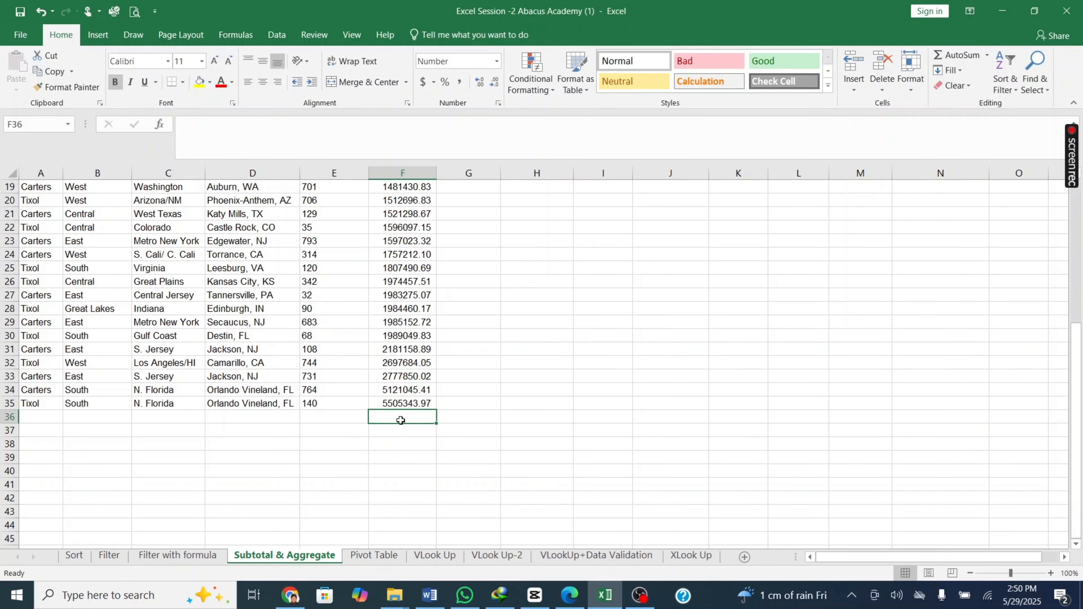
{"action": "type", "text": "="}
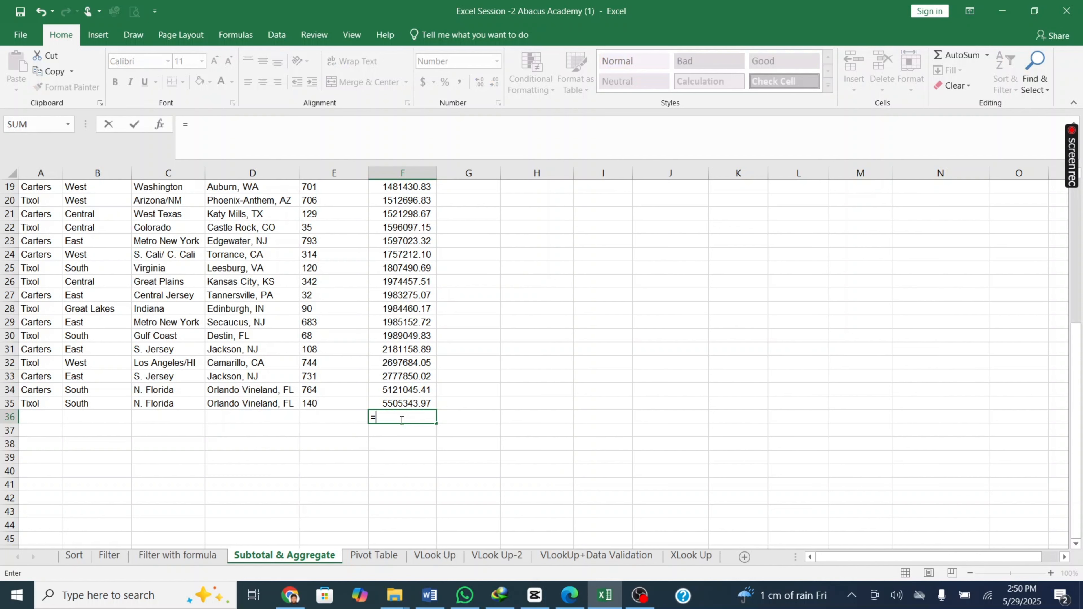
{"action": "type", "text": "sum("}
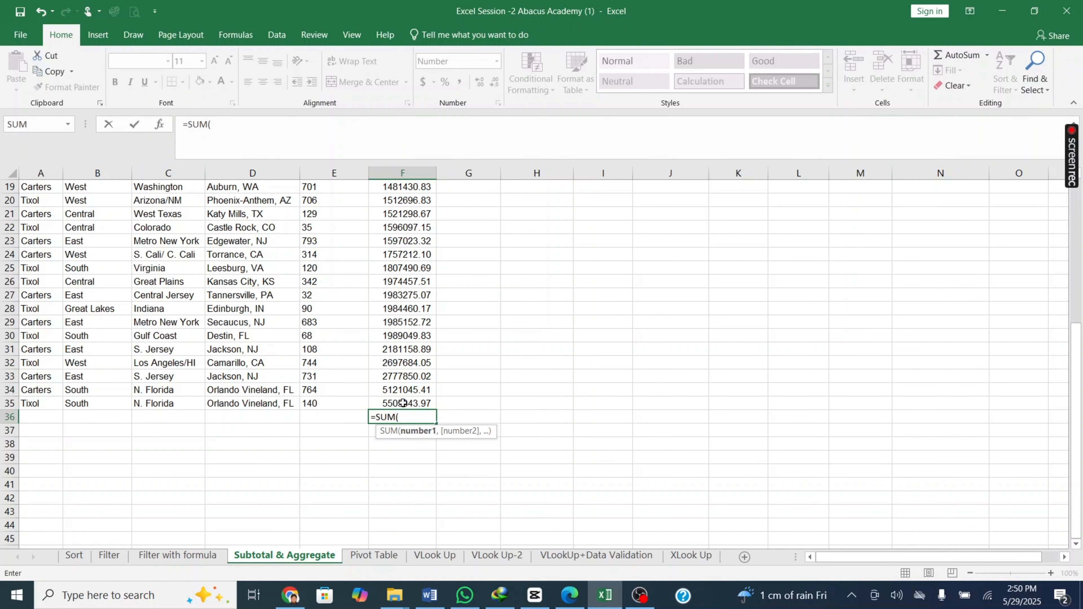
{"action": "left_click_drag", "start_coordinate": [408, 401], "coordinate": [422, 211]}
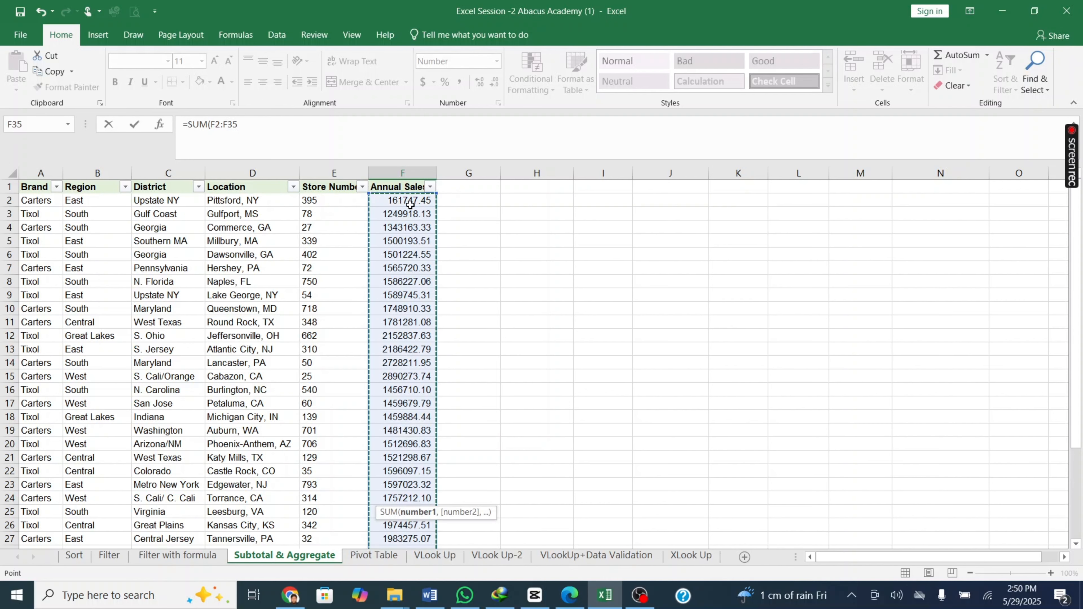
{"action": "key", "text": "Return"}
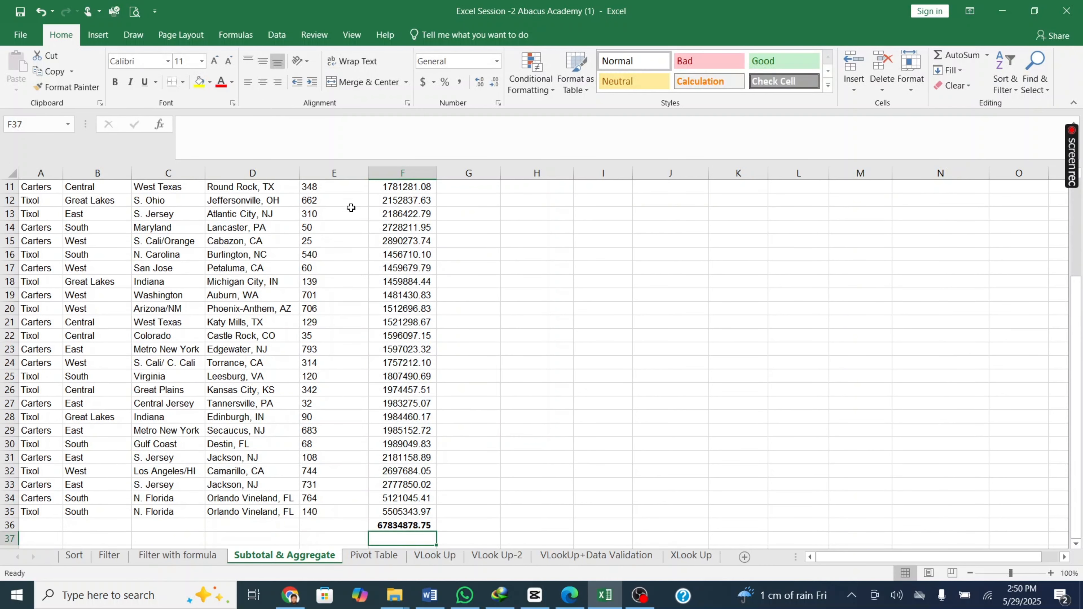
Step: Format the Annual Sales total in F36 with the comma style and two decimal places
{"action": "left_click", "coordinate": [403, 522]}
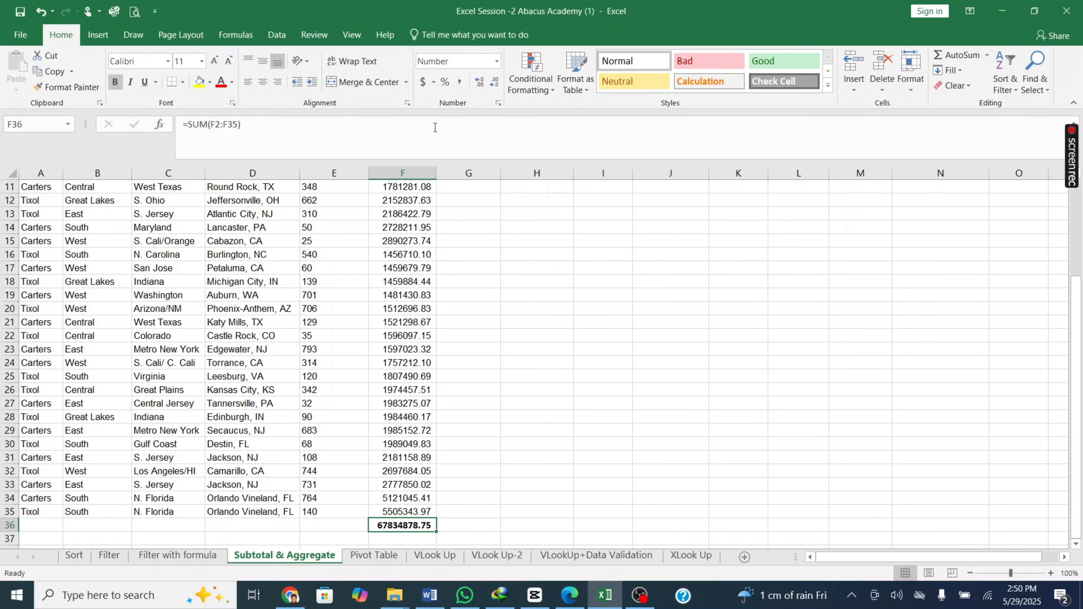
{"action": "left_click", "coordinate": [495, 82]}
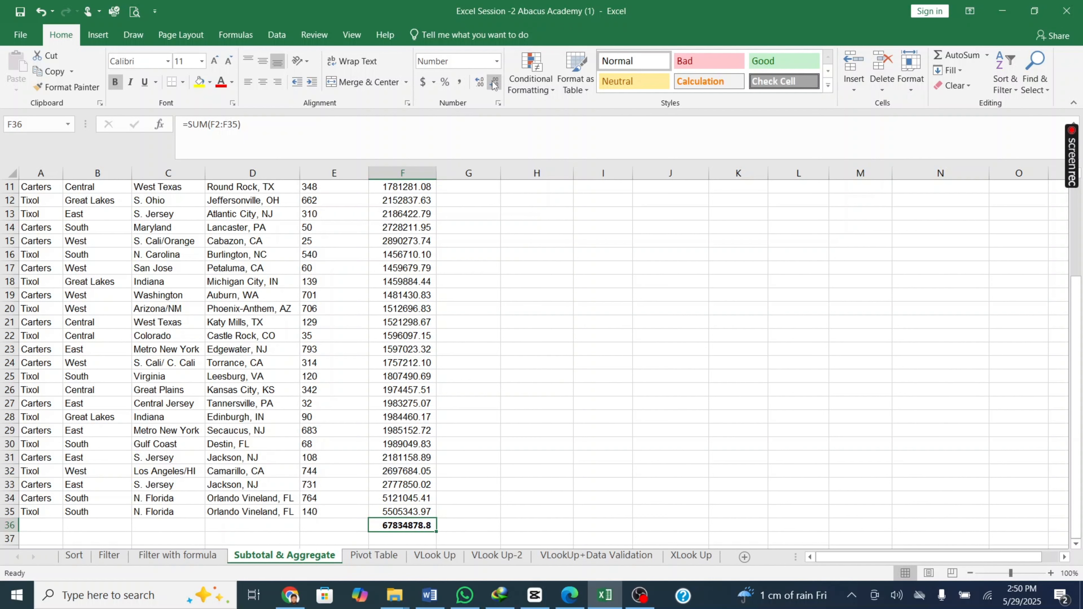
{"action": "left_click", "coordinate": [479, 82]}
{"action": "left_click", "coordinate": [459, 81]}
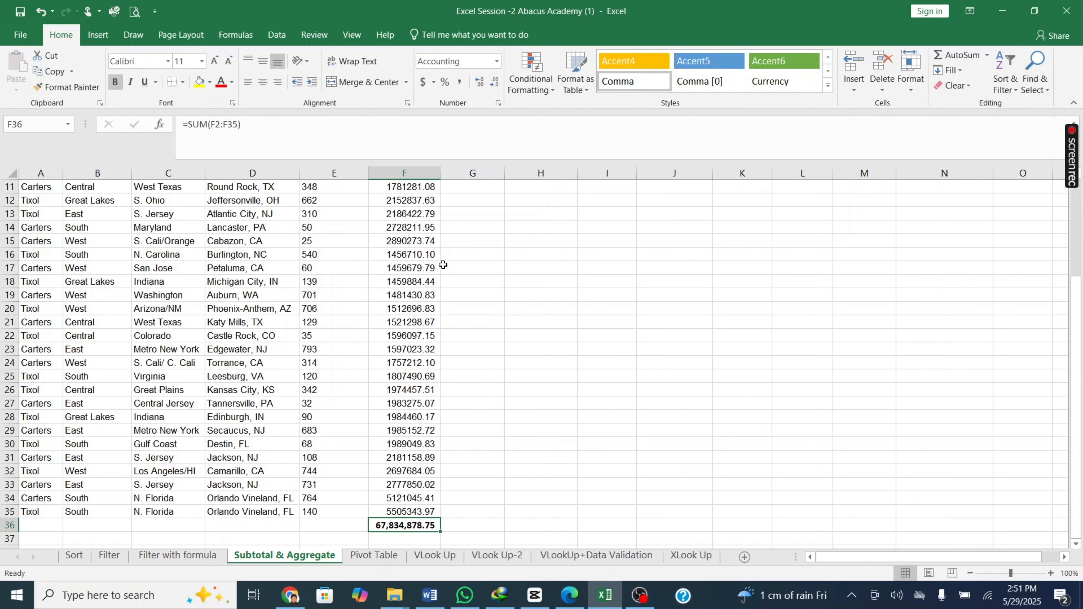
Step: Filter the Location column to only Pittsford, NY, check the row below the remaining record, and clear the Location filter
{"action": "scroll", "coordinate": [429, 443], "scroll_direction": "up", "scroll_amount": 4}
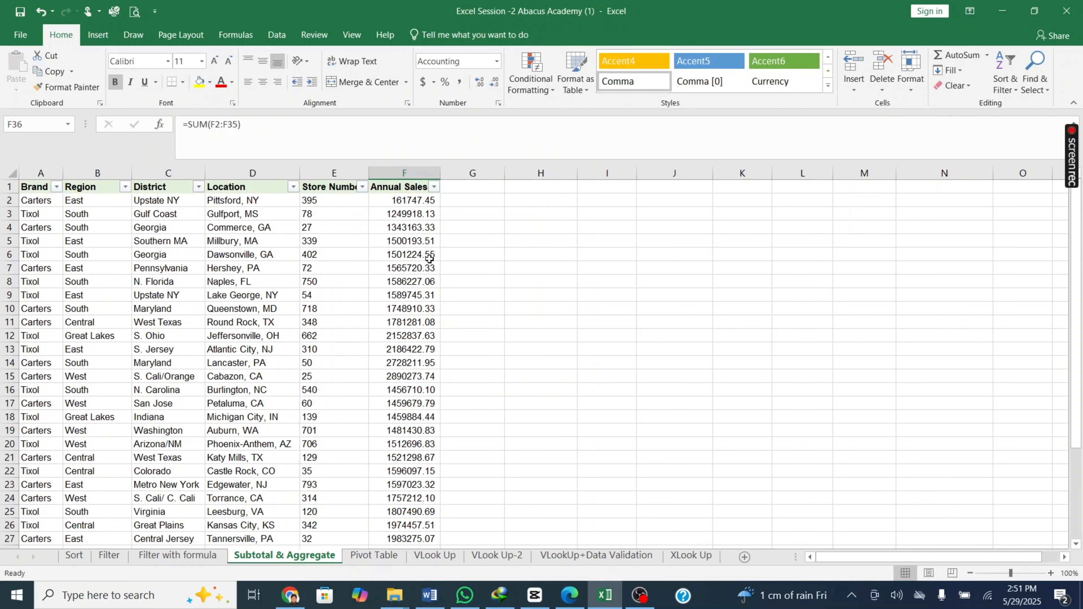
{"action": "left_click", "coordinate": [434, 188]}
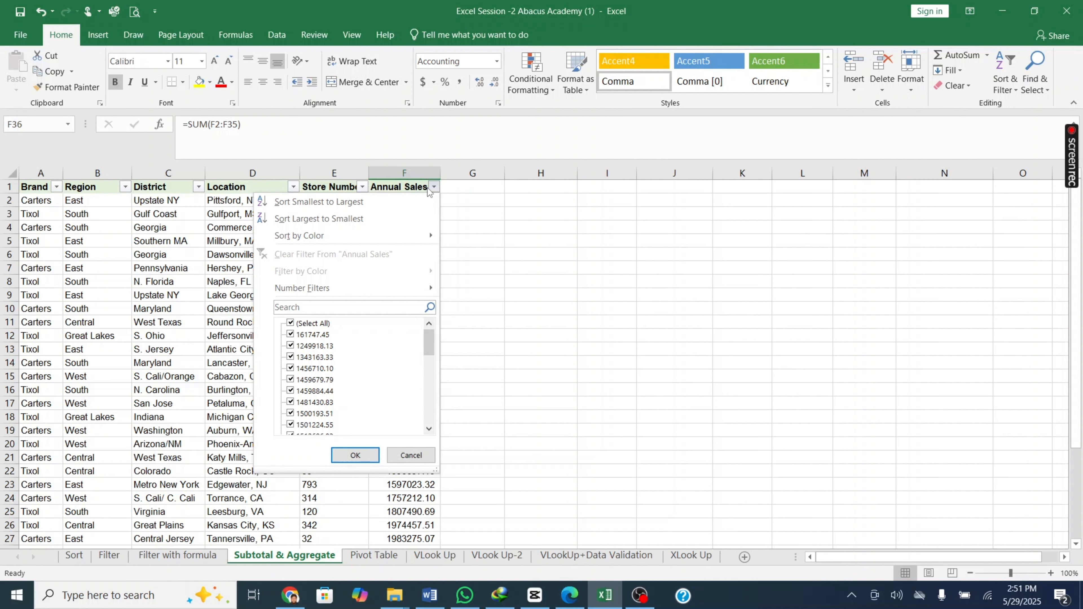
{"action": "left_click", "coordinate": [514, 245]}
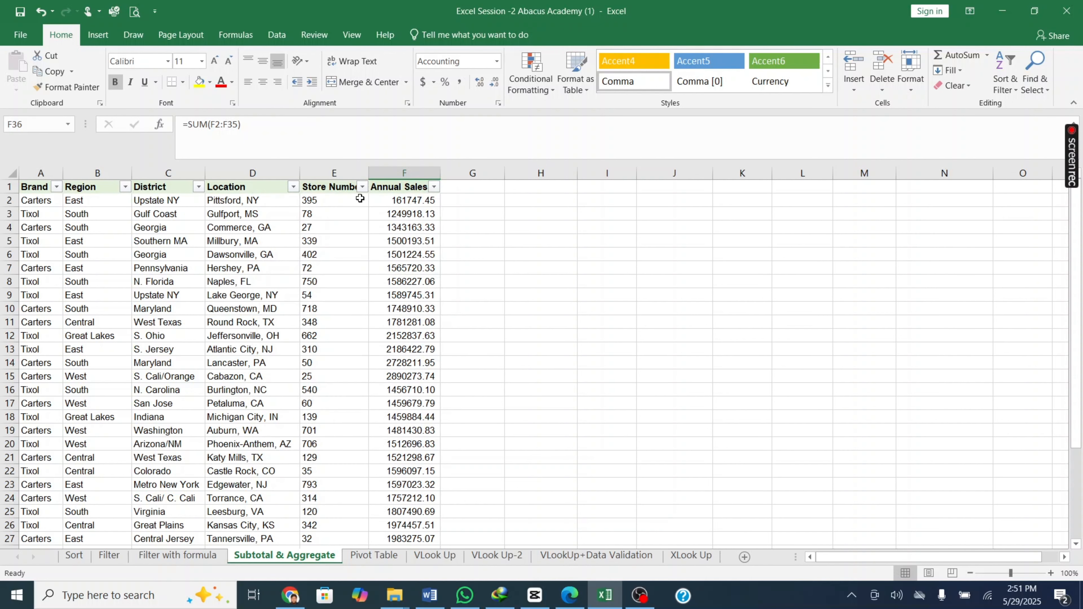
{"action": "left_click", "coordinate": [293, 187]}
{"action": "left_click", "coordinate": [167, 325]}
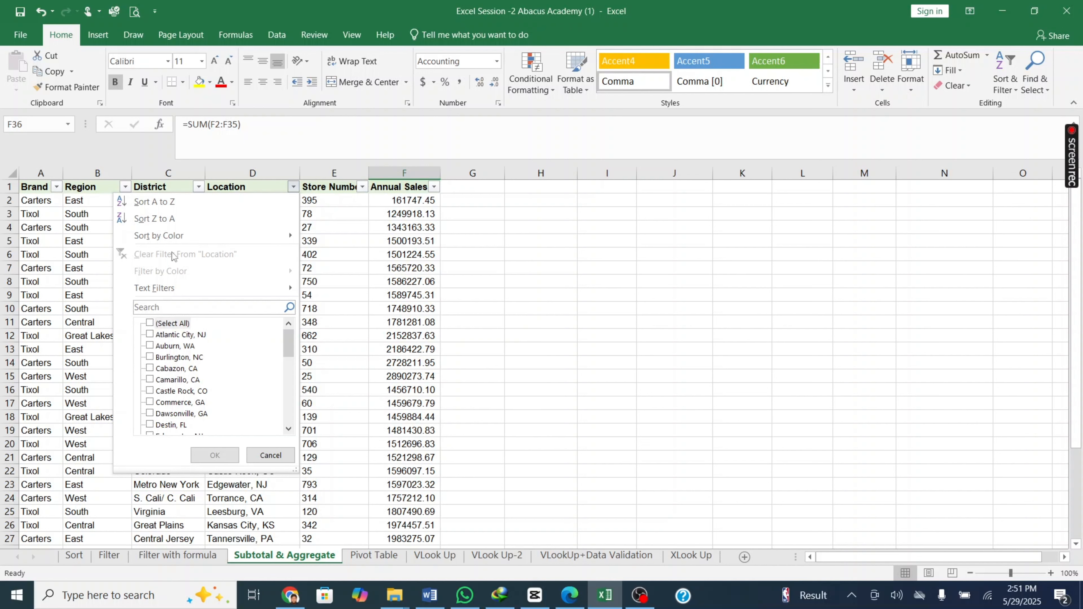
{"action": "scroll", "coordinate": [164, 341], "scroll_direction": "down", "scroll_amount": 10}
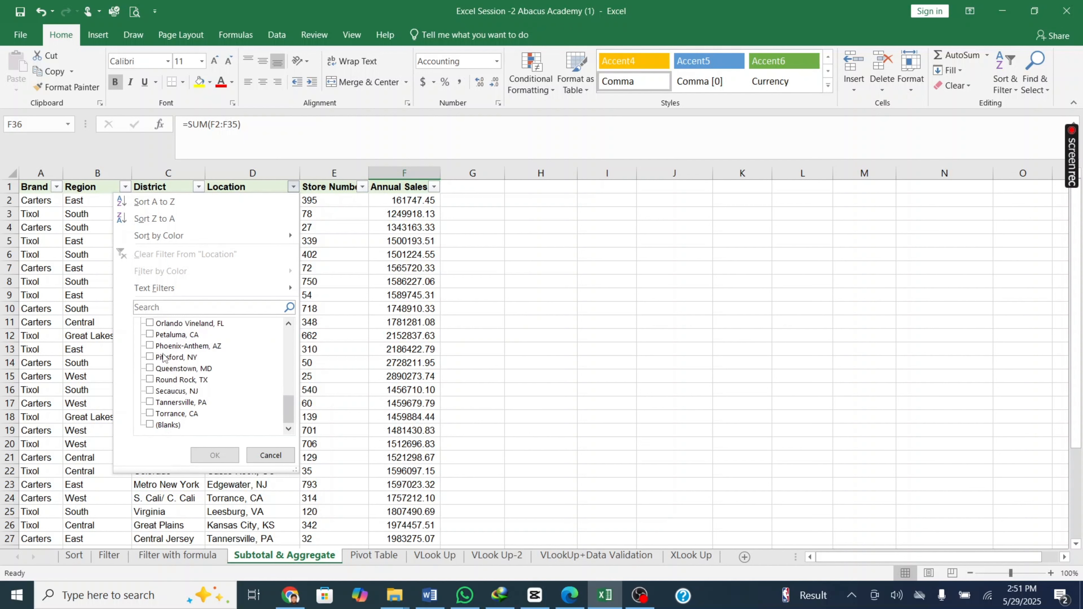
{"action": "left_click", "coordinate": [150, 358]}
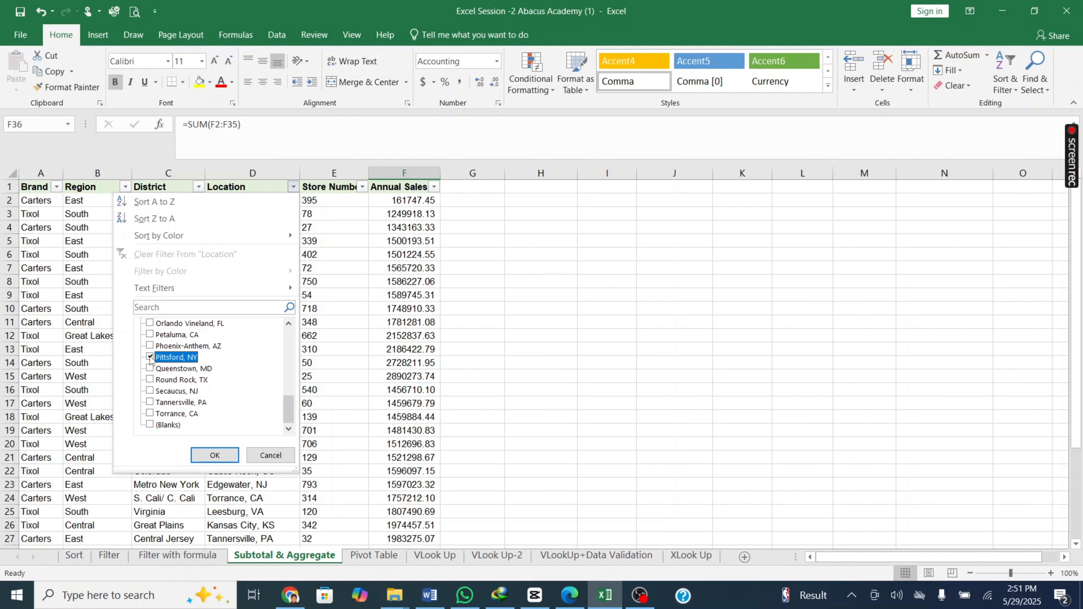
{"action": "left_click", "coordinate": [215, 454]}
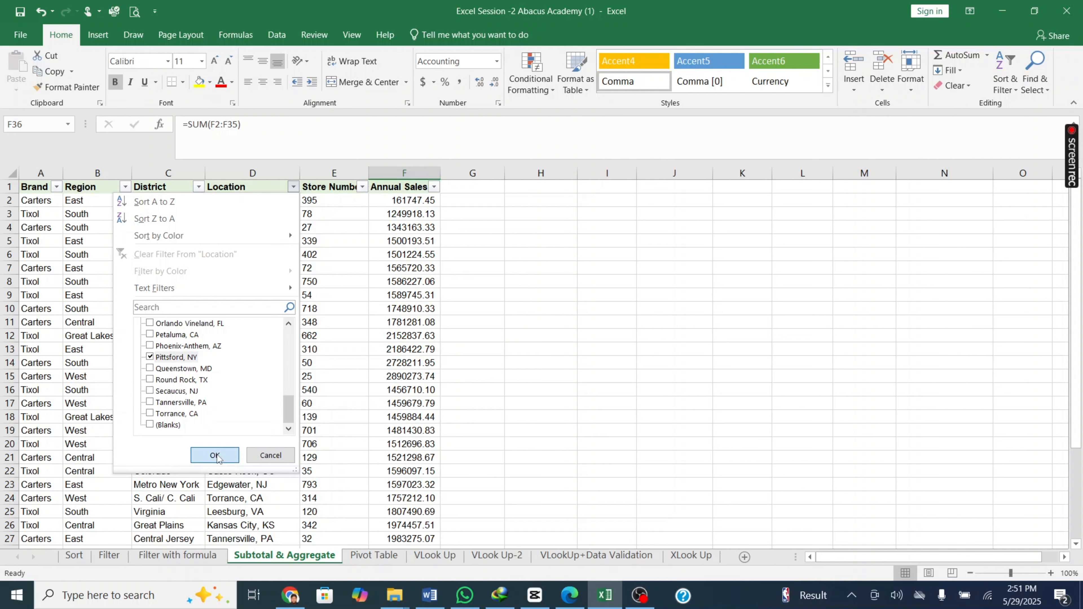
{"action": "left_click", "coordinate": [405, 219]}
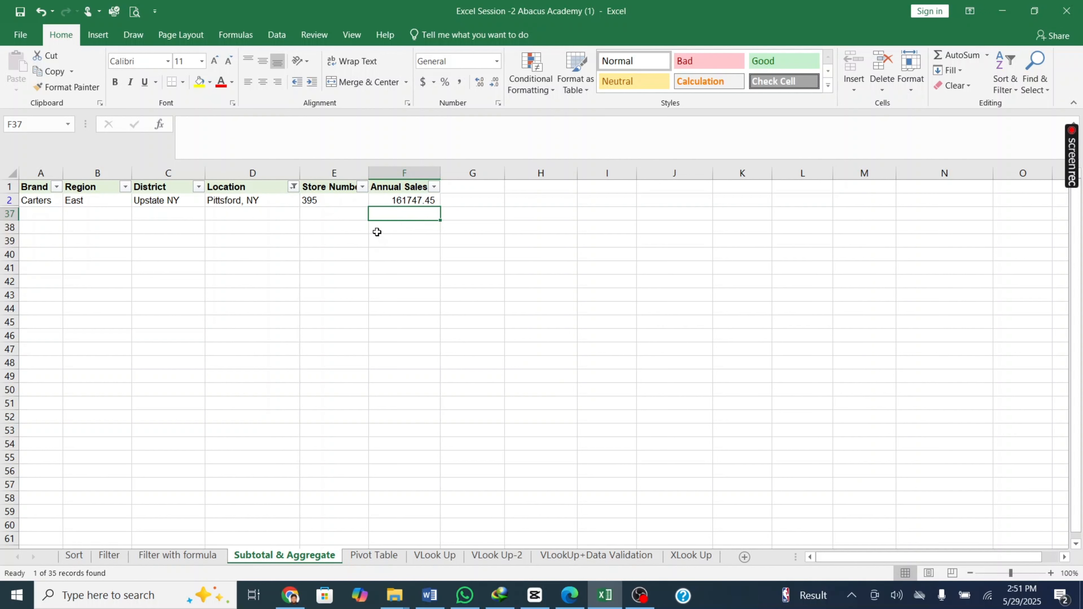
{"action": "left_click", "coordinate": [293, 187]}
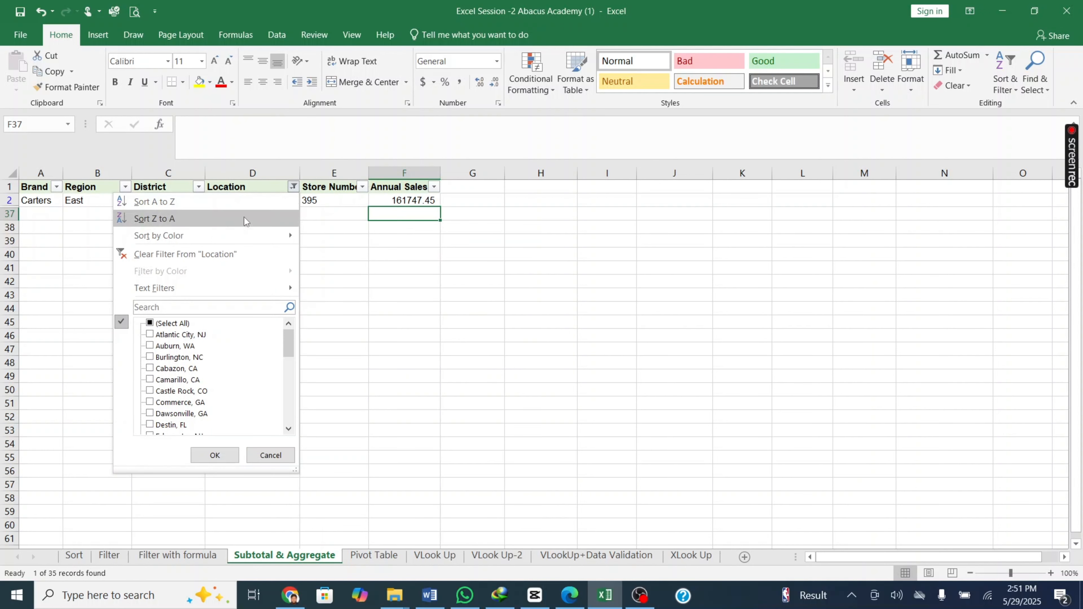
{"action": "left_click", "coordinate": [231, 254]}
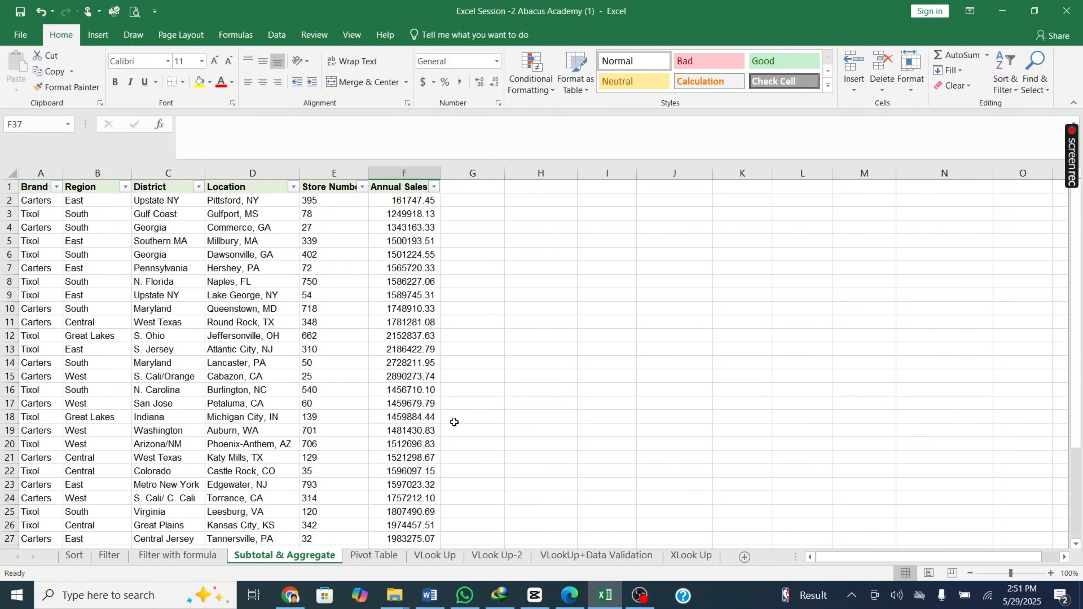
Step: Replace the Annual Sales total in F36 with the formula =SUBTOTAL(9,F2:F35), and fill the cell yellow
{"action": "scroll", "coordinate": [454, 422], "scroll_direction": "down", "scroll_amount": 10}
{"action": "scroll", "coordinate": [445, 418], "scroll_direction": "up", "scroll_amount": 2}
{"action": "left_click", "coordinate": [399, 338]}
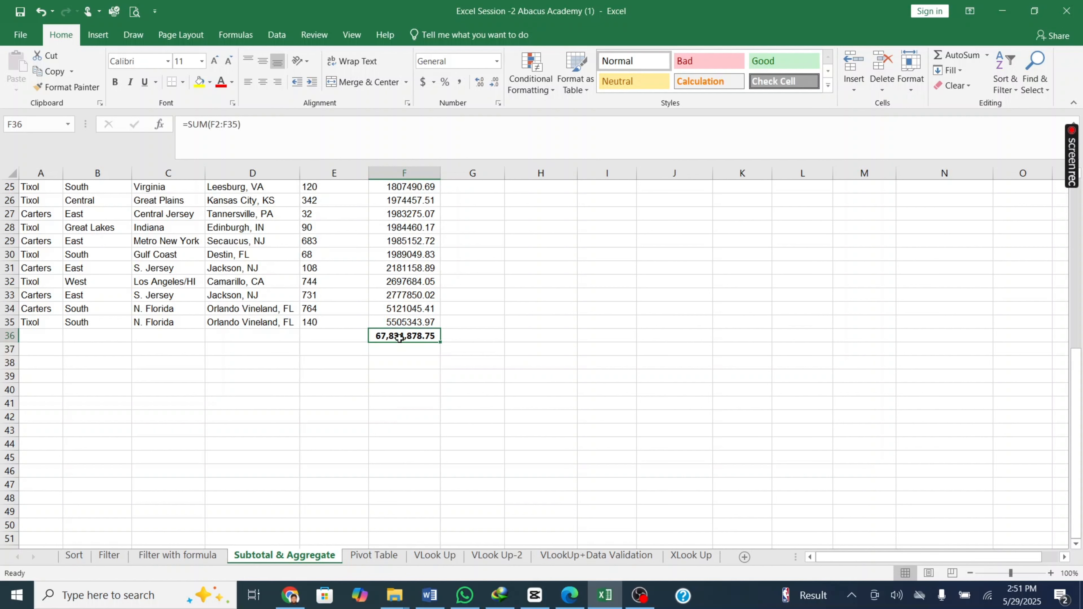
{"action": "left_click_drag", "start_coordinate": [242, 124], "coordinate": [132, 119]}
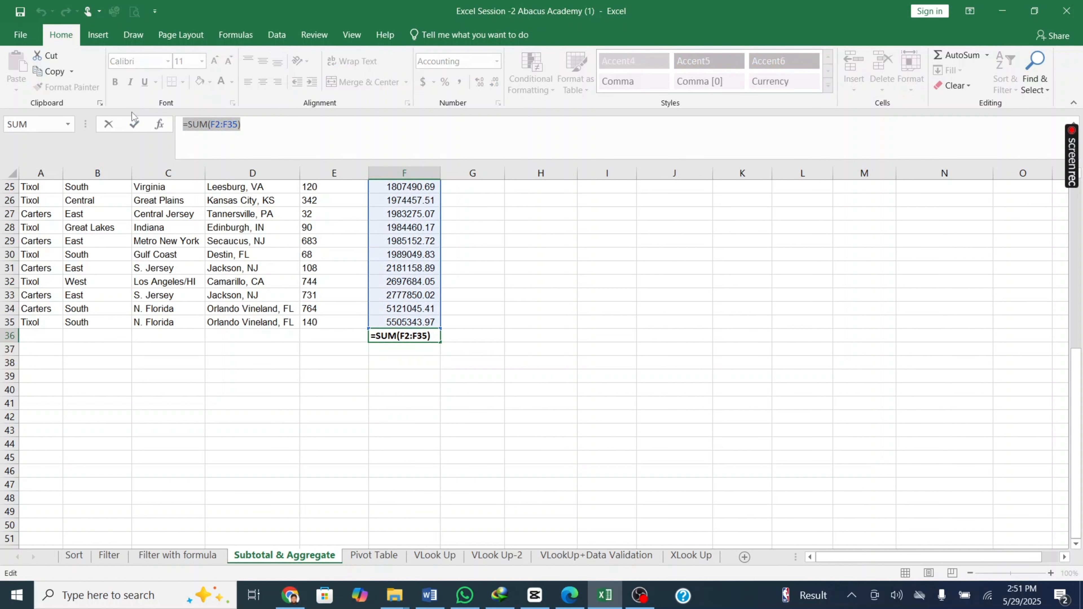
{"action": "type", "text": "=su"}
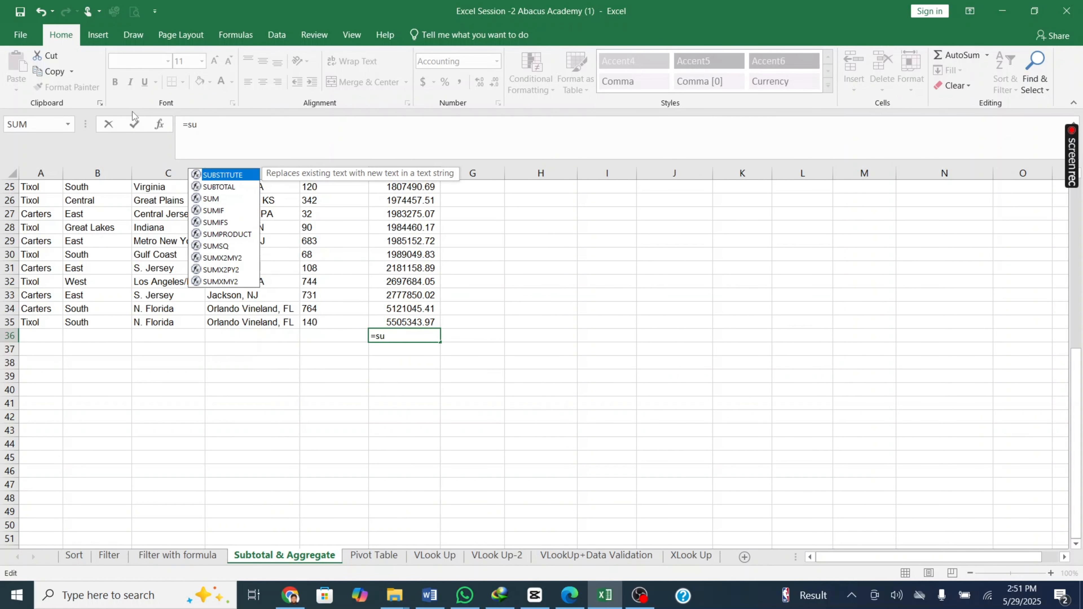
{"action": "type", "text": "b"}
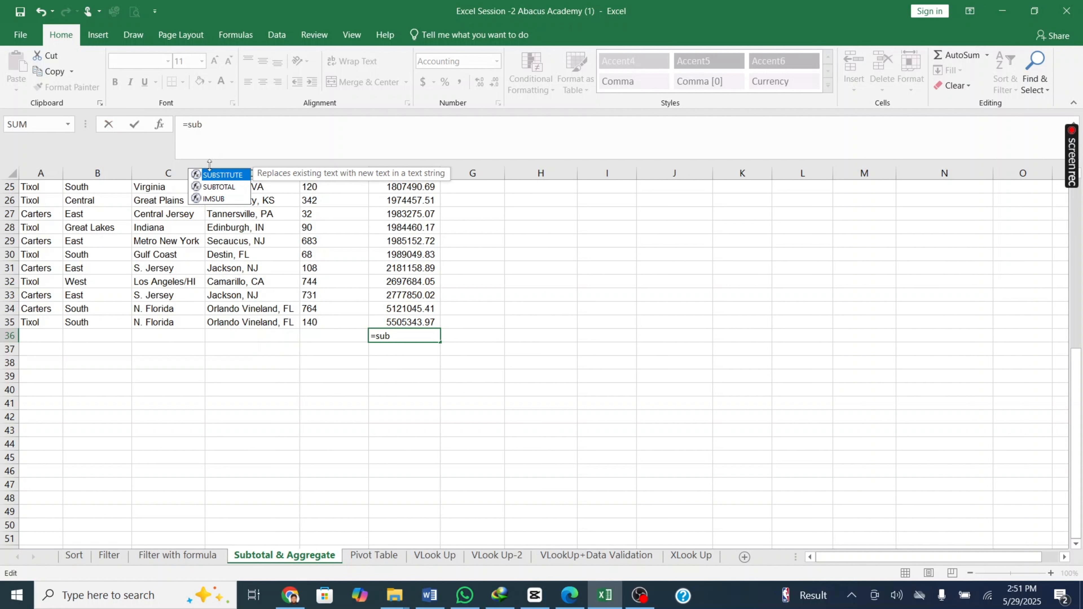
{"action": "key", "text": "Down"}
{"action": "key", "text": "Tab"}
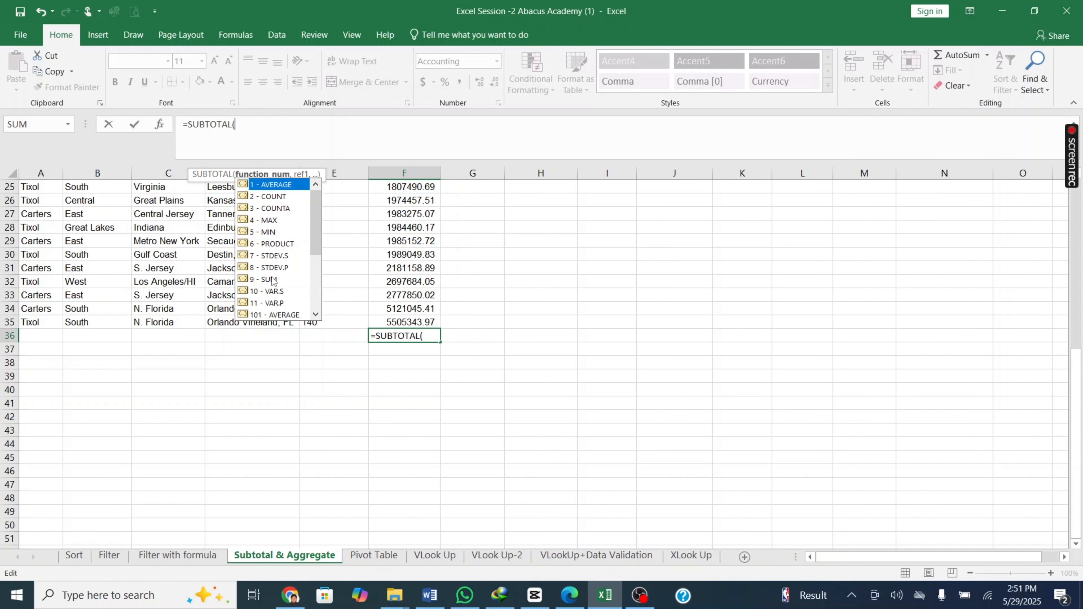
{"action": "type", "text": "9,"}
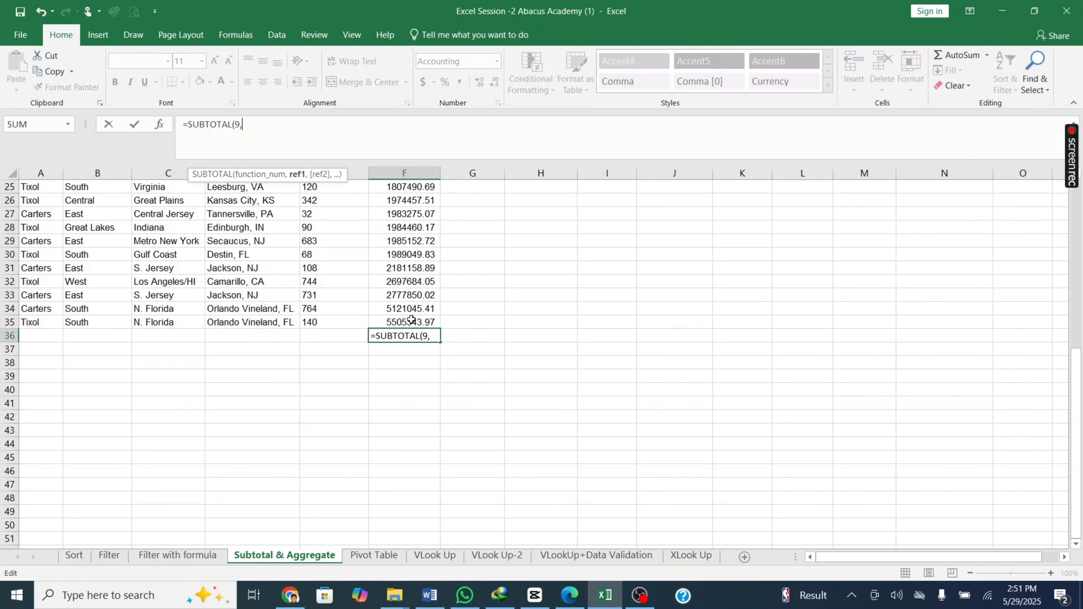
{"action": "left_click_drag", "start_coordinate": [410, 321], "coordinate": [407, 199]}
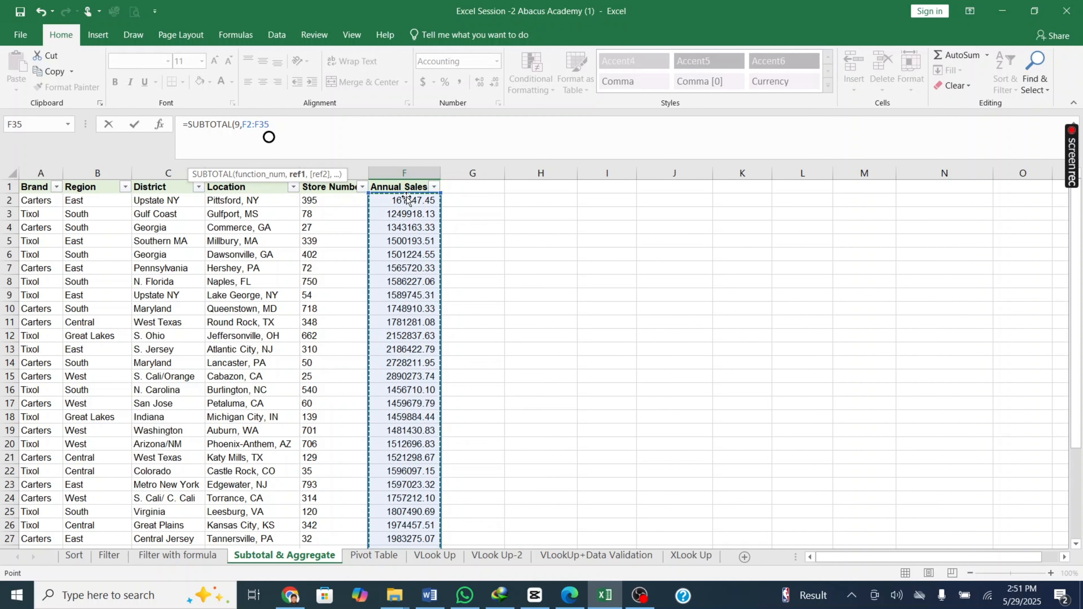
{"action": "key", "text": "Return"}
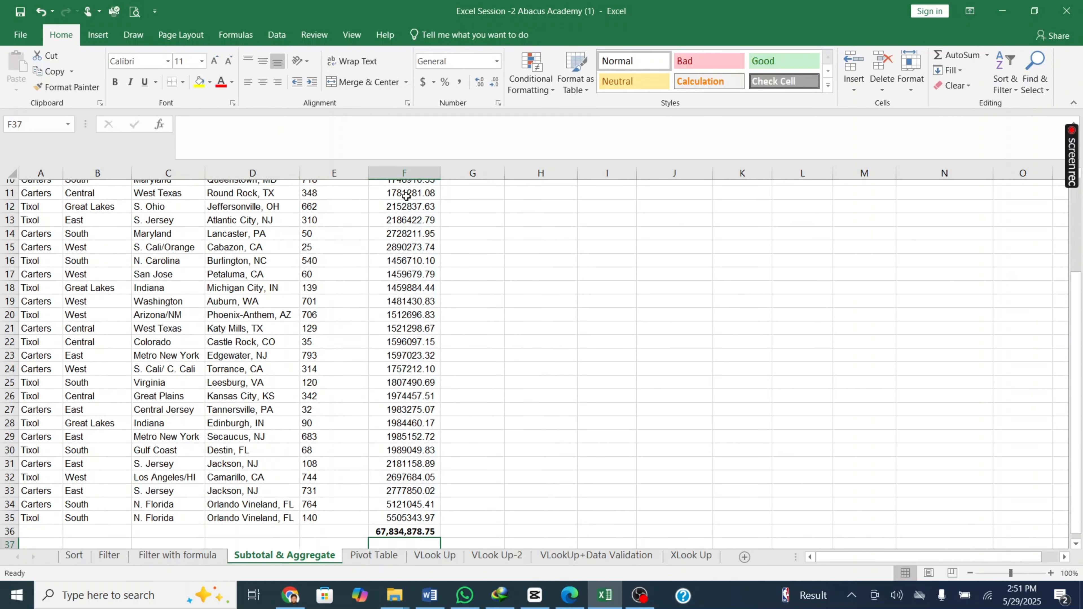
{"action": "left_click", "coordinate": [406, 526]}
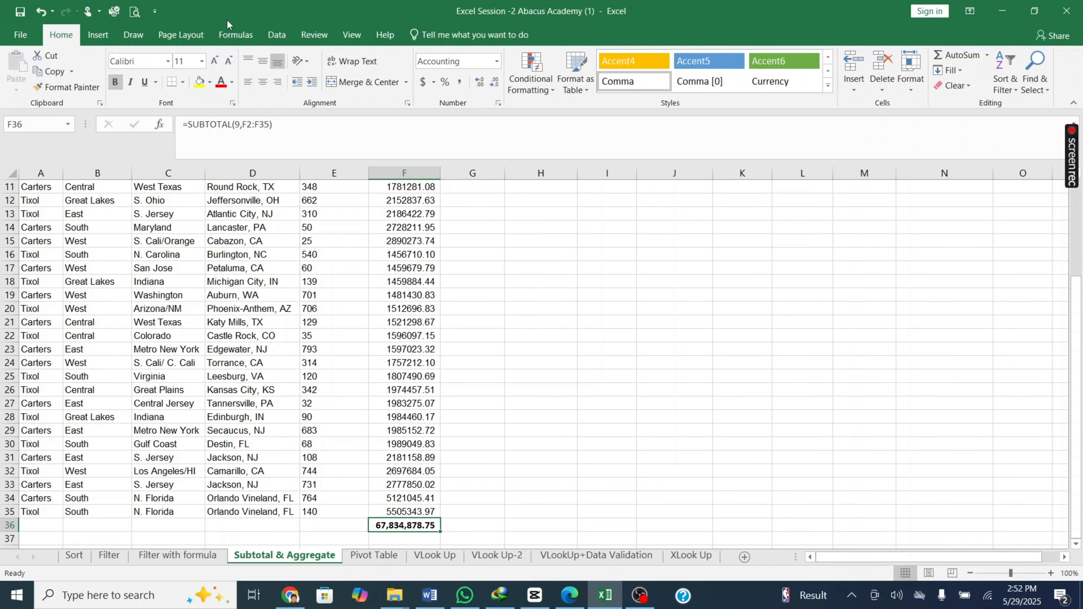
{"action": "left_click", "coordinate": [201, 86]}
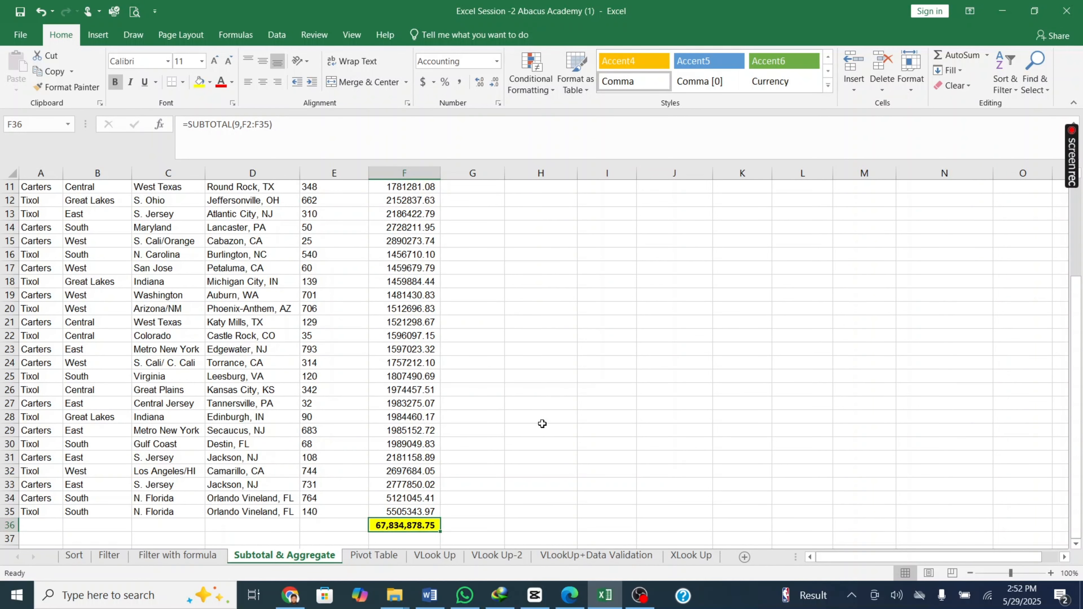
Step: Filter the Region column to only Central and check the Annual Sales subtotal under the filtered rows
{"action": "scroll", "coordinate": [301, 320], "scroll_direction": "up", "scroll_amount": 2}
{"action": "scroll", "coordinate": [302, 321], "scroll_direction": "up", "scroll_amount": 2}
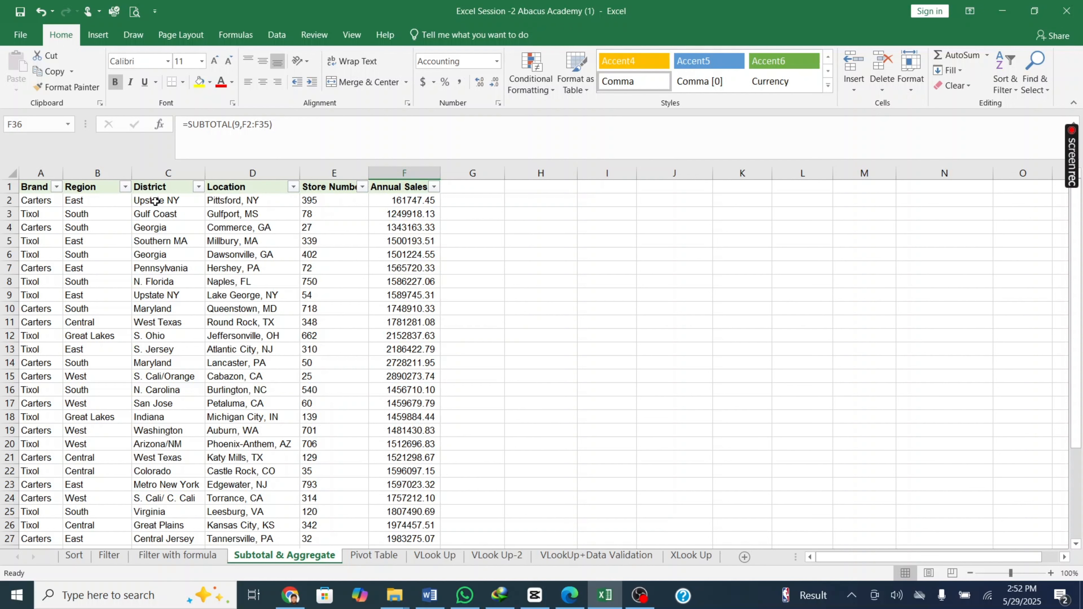
{"action": "left_click", "coordinate": [125, 187]}
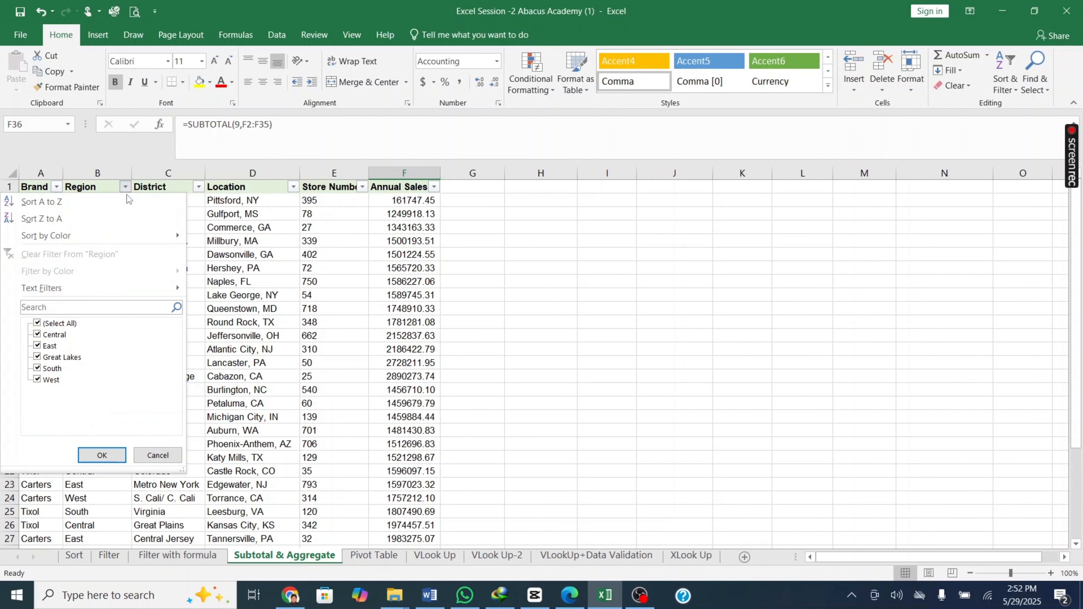
{"action": "left_click", "coordinate": [38, 323]}
{"action": "left_click", "coordinate": [38, 335]}
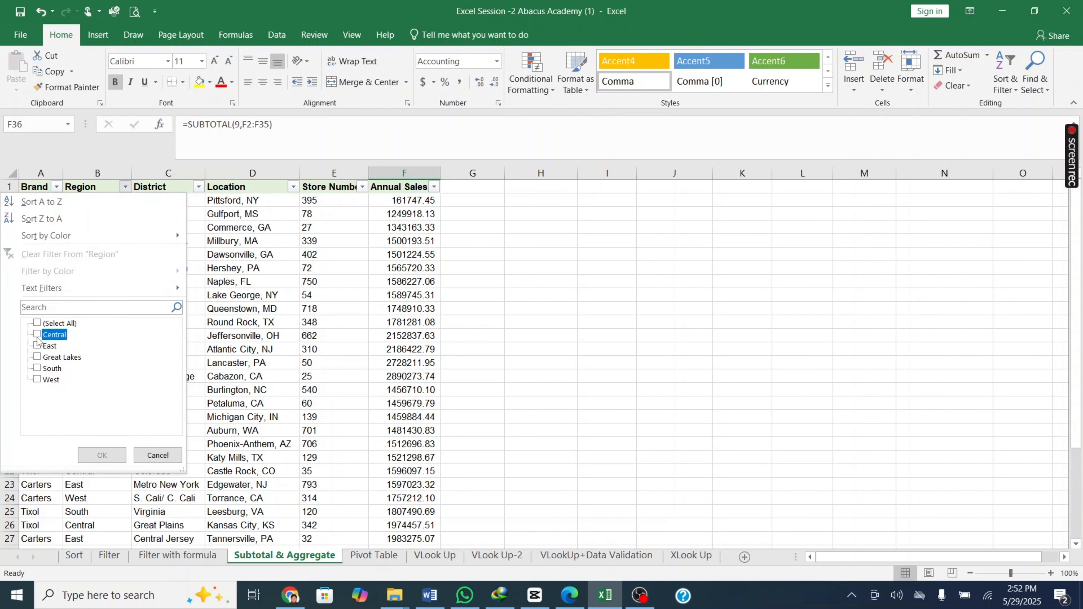
{"action": "left_click", "coordinate": [103, 456]}
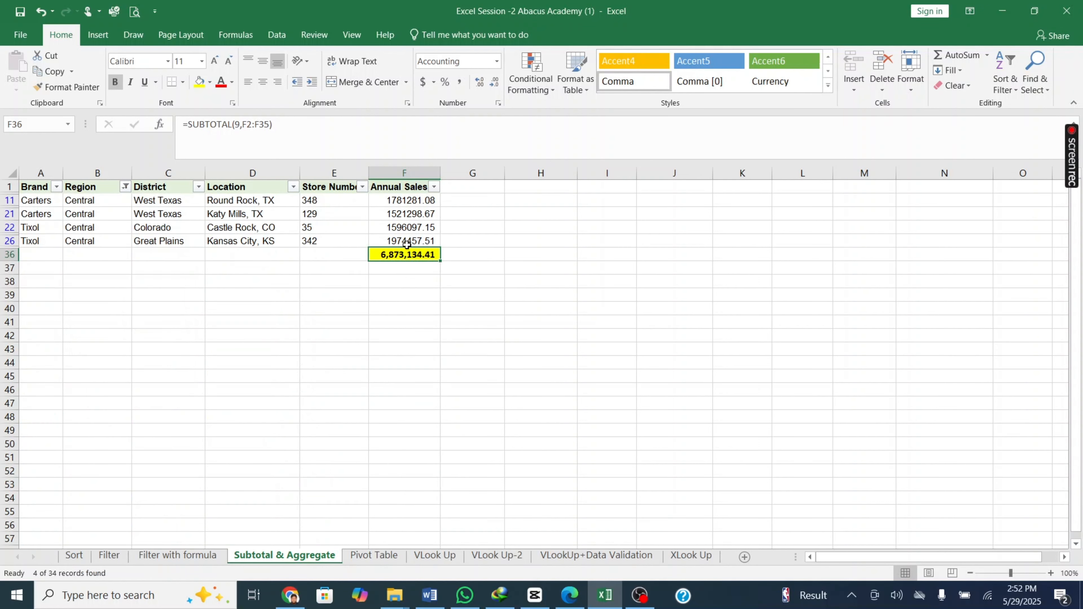
{"action": "left_click", "coordinate": [447, 255]}
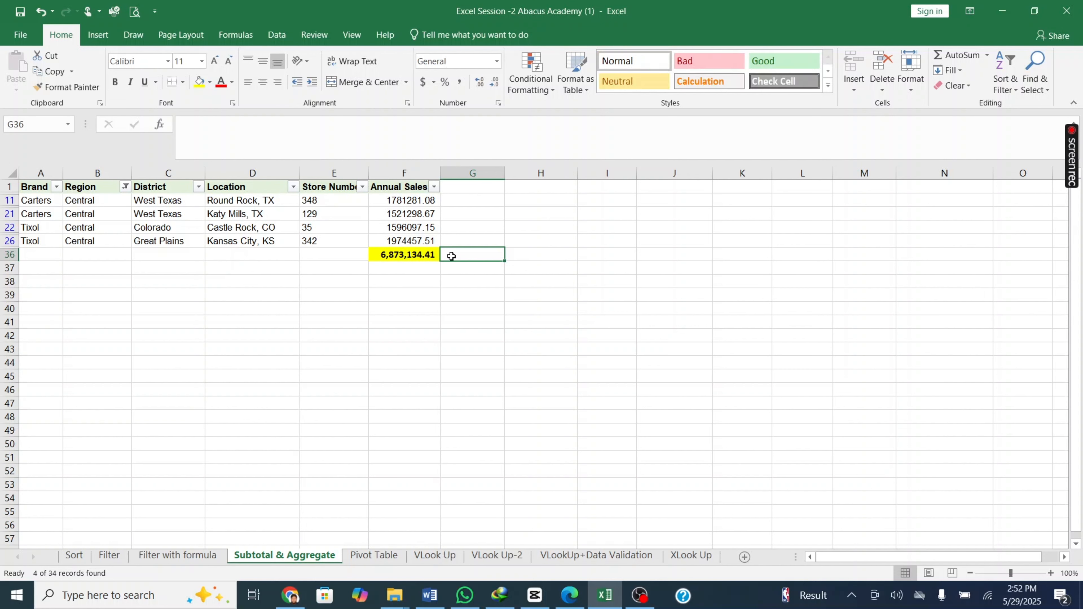
Step: Switch the Region filter from Central to only West and inspect the subtotal cell F36
{"action": "left_click", "coordinate": [125, 186]}
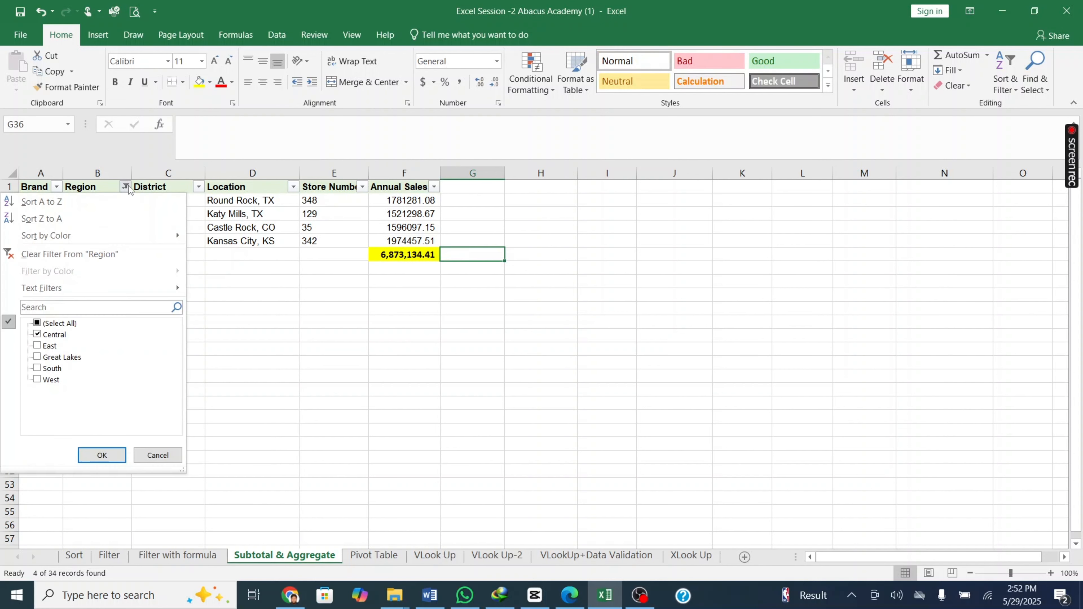
{"action": "left_click", "coordinate": [37, 334]}
{"action": "left_click", "coordinate": [37, 379]}
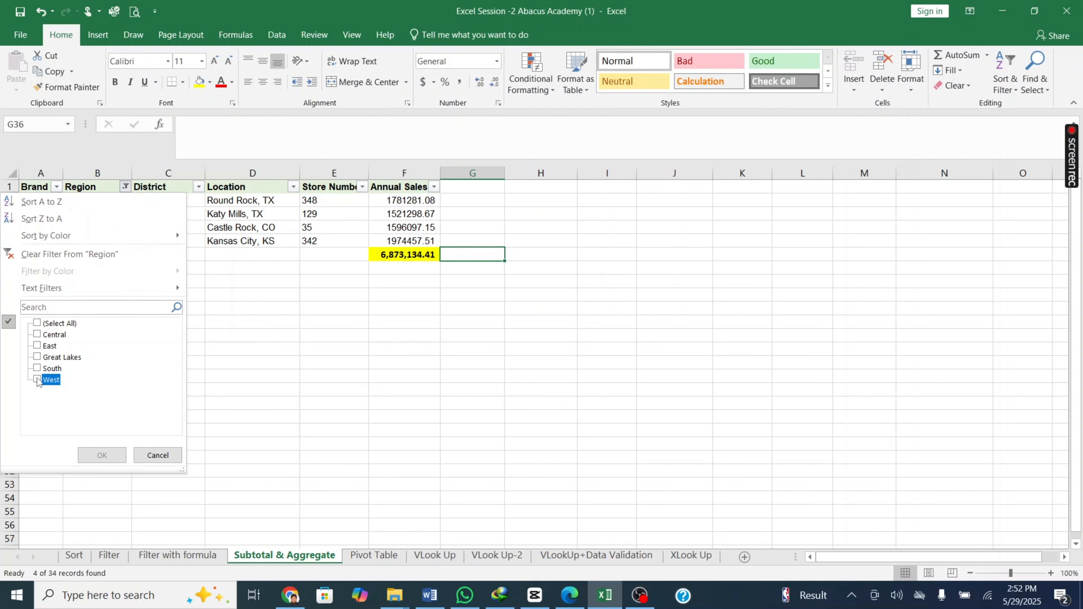
{"action": "left_click", "coordinate": [99, 455]}
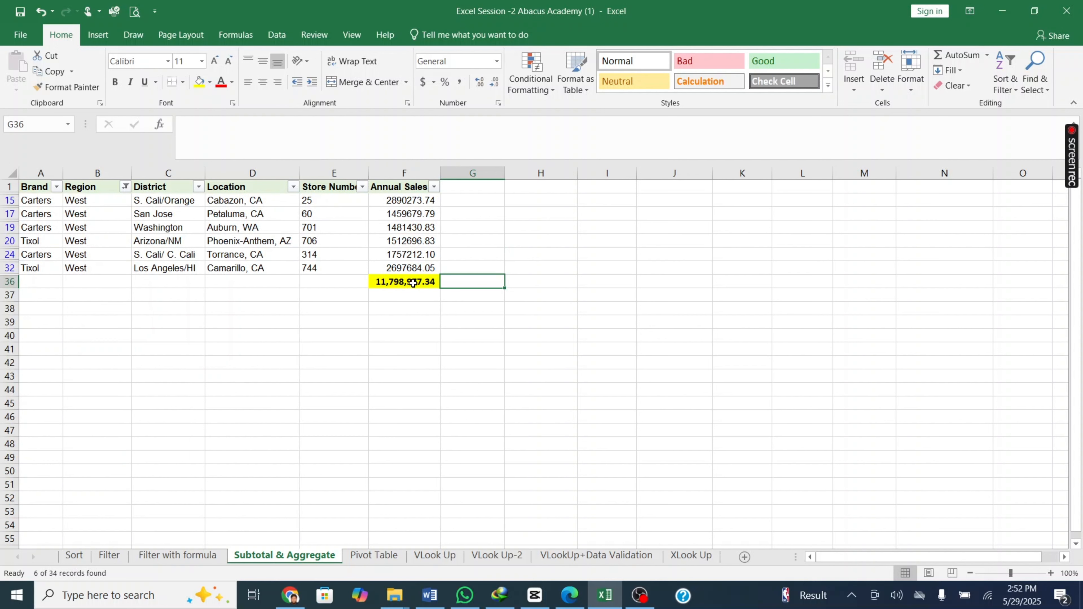
{"action": "left_click", "coordinate": [389, 280]}
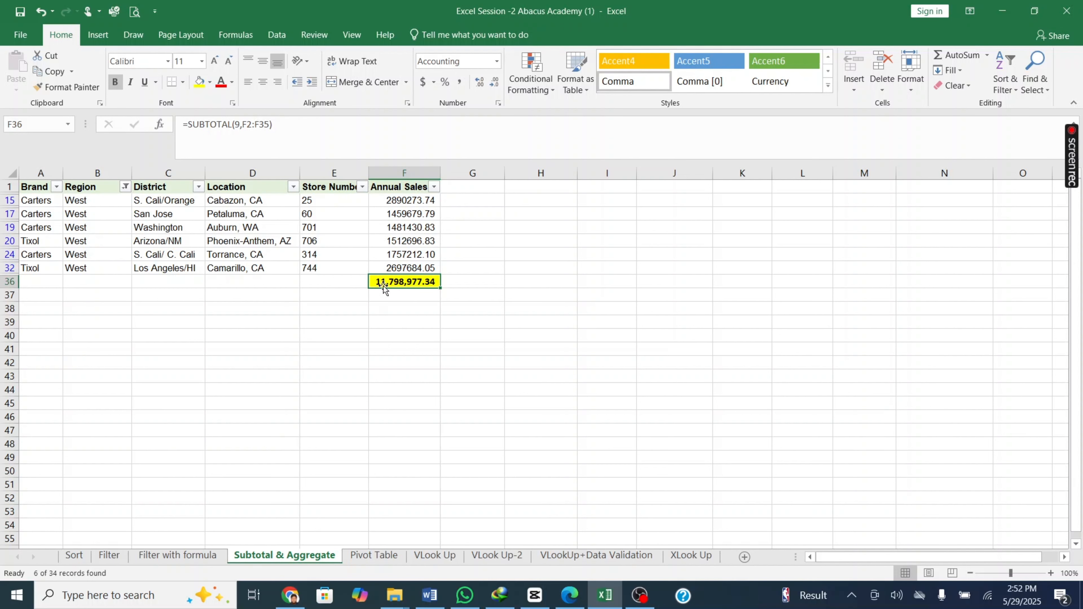
Step: Clear the Region filter and check the subtotal of the full list in F36
{"action": "left_click", "coordinate": [125, 187]}
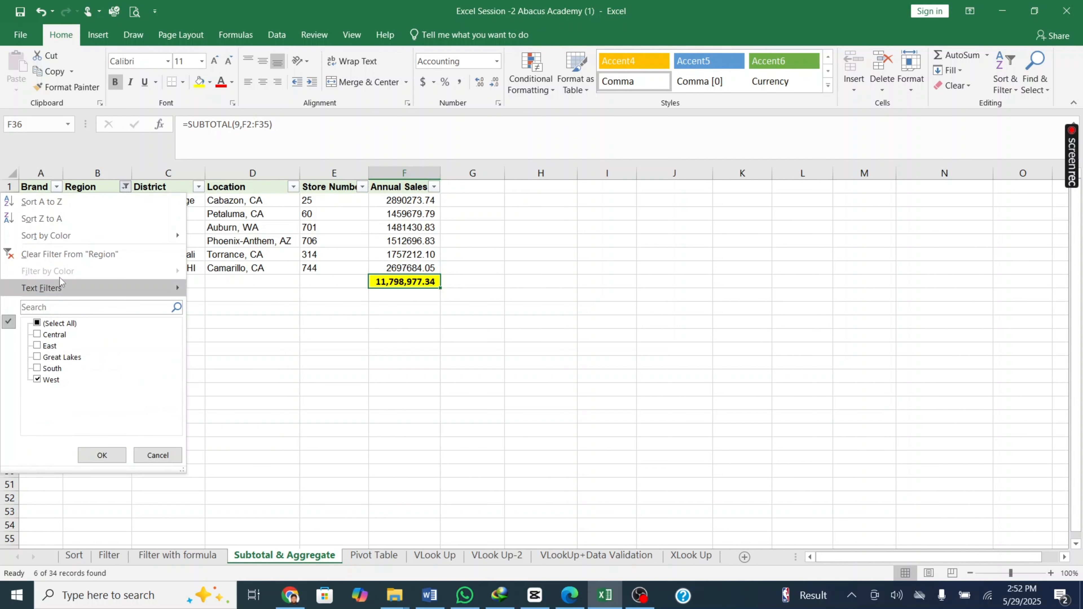
{"action": "left_click", "coordinate": [59, 254]}
{"action": "scroll", "coordinate": [279, 301], "scroll_direction": "down", "scroll_amount": 7}
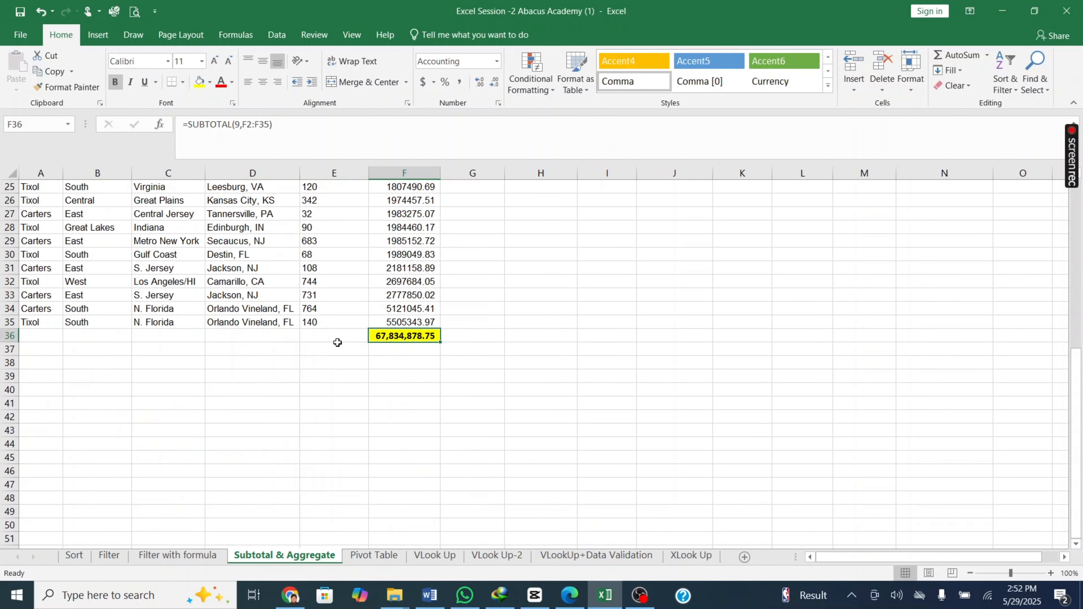
Step: Overwrite the Annual Sales value in F25, the Leesburg, VA row, with 2/0
{"action": "scroll", "coordinate": [359, 341], "scroll_direction": "up", "scroll_amount": 3}
{"action": "left_click", "coordinate": [401, 311]}
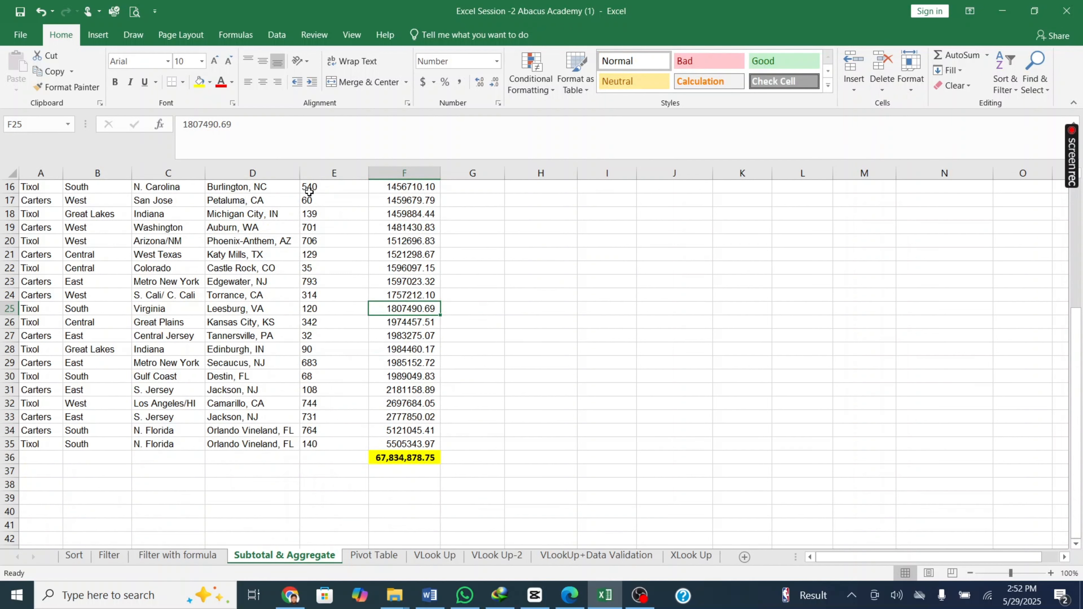
{"action": "type", "text": "2/0"}
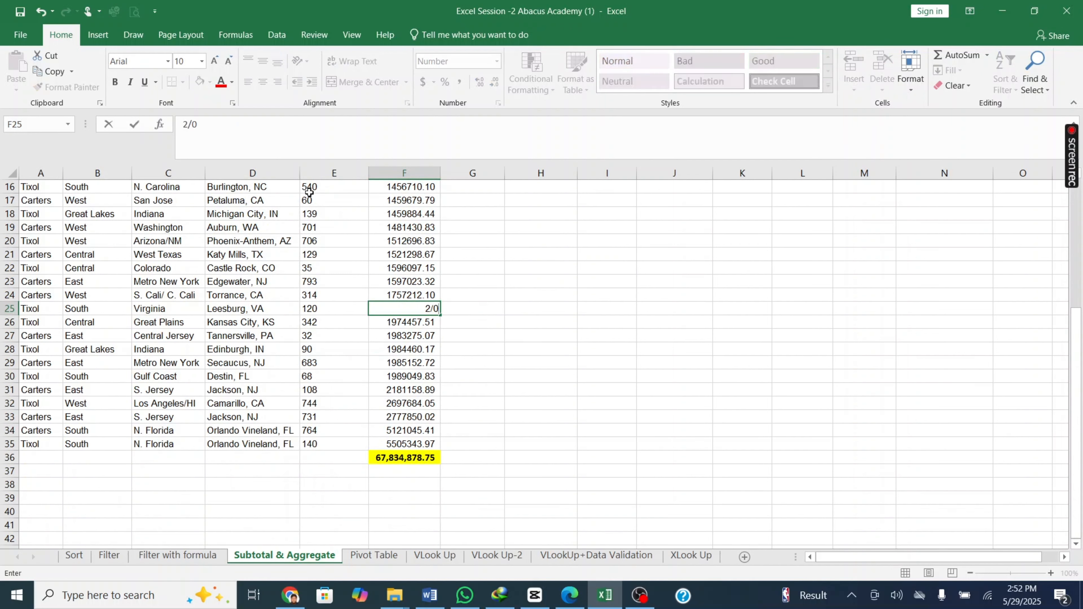
{"action": "key", "text": "Return"}
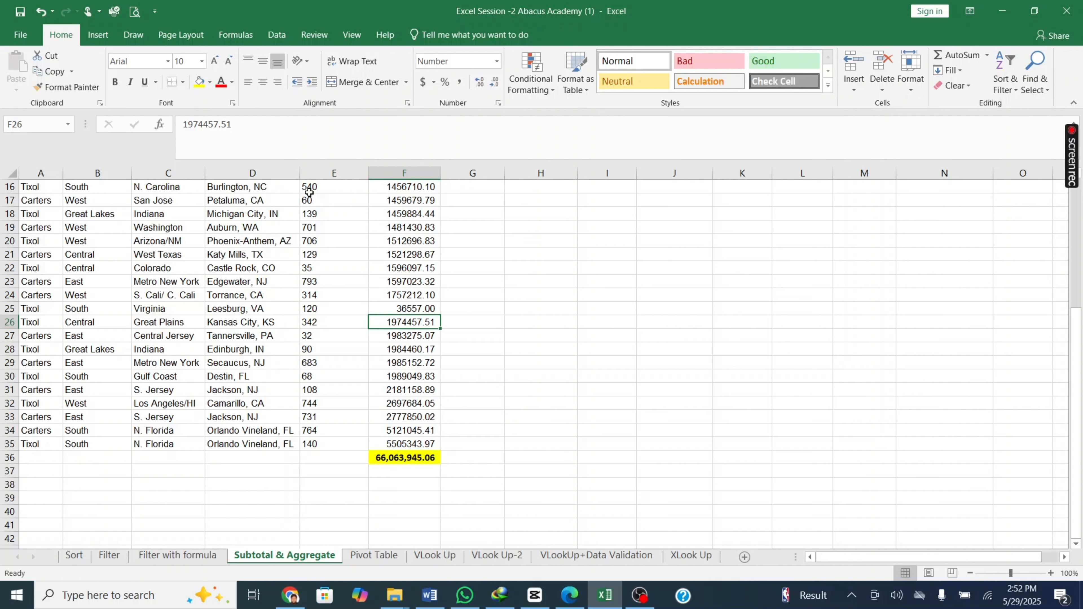
Step: Replace the content of the Leesburg, VA sales cell F25 with 0/0
{"action": "left_click", "coordinate": [416, 308]}
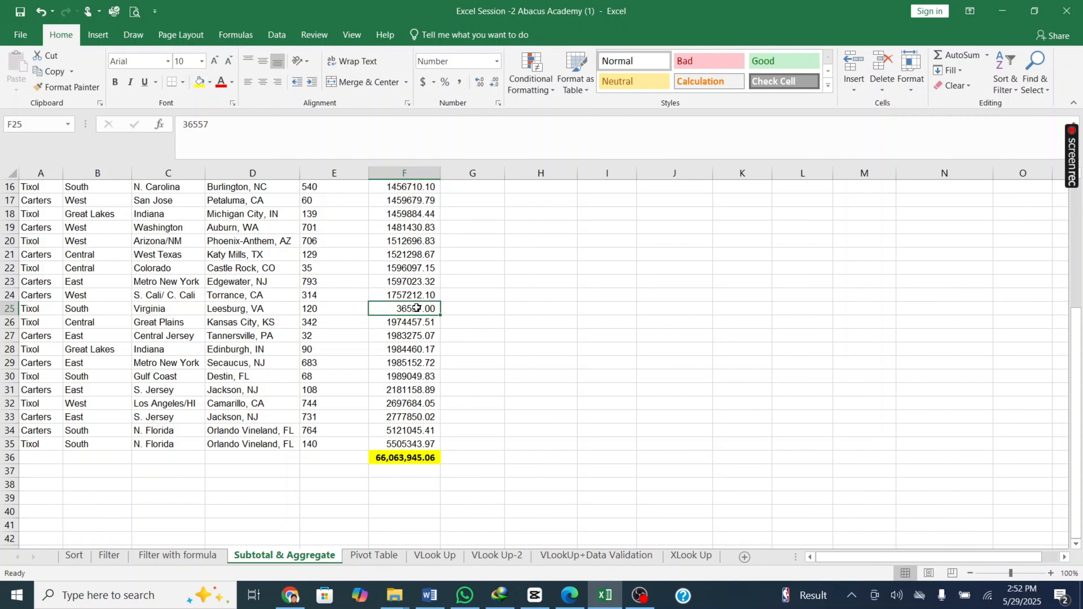
{"action": "left_click_drag", "start_coordinate": [216, 125], "coordinate": [162, 114]}
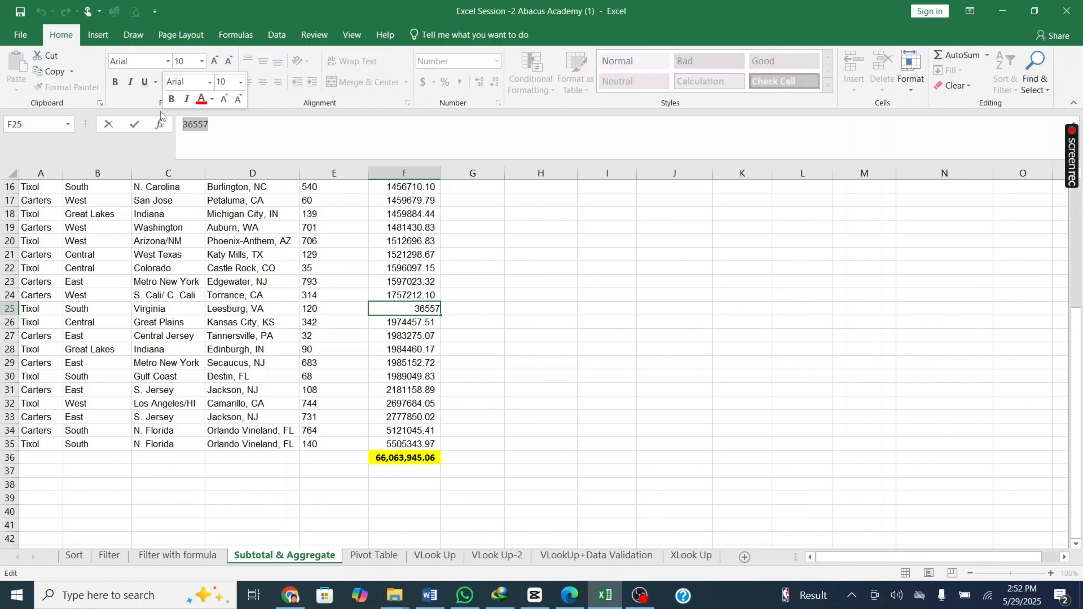
{"action": "key", "text": "BackSpace"}
{"action": "type", "text": "0"}
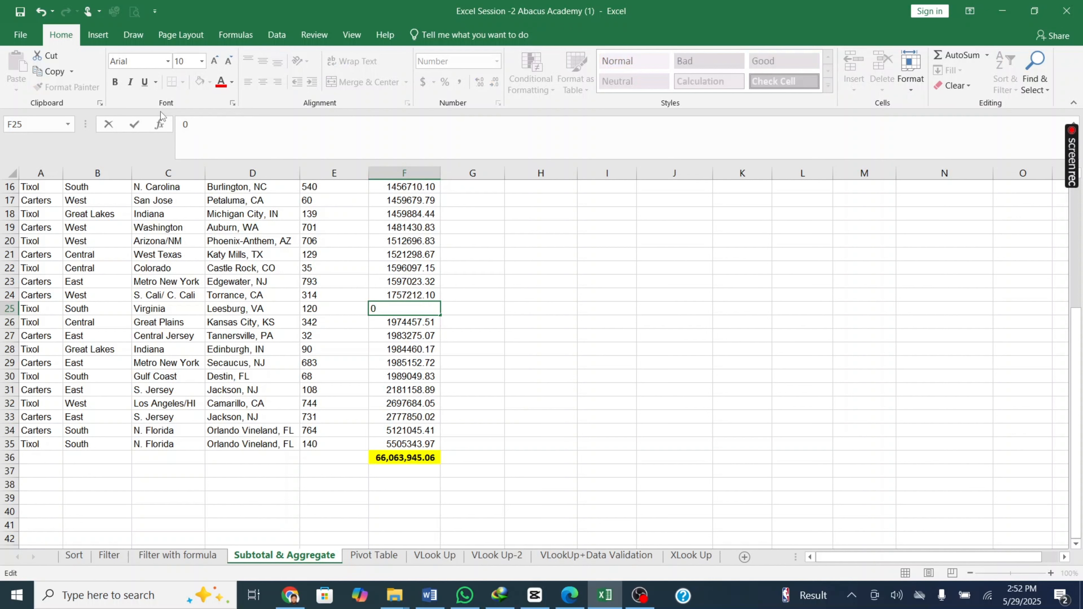
{"action": "type", "text": "/0"}
{"action": "key", "text": "Return"}
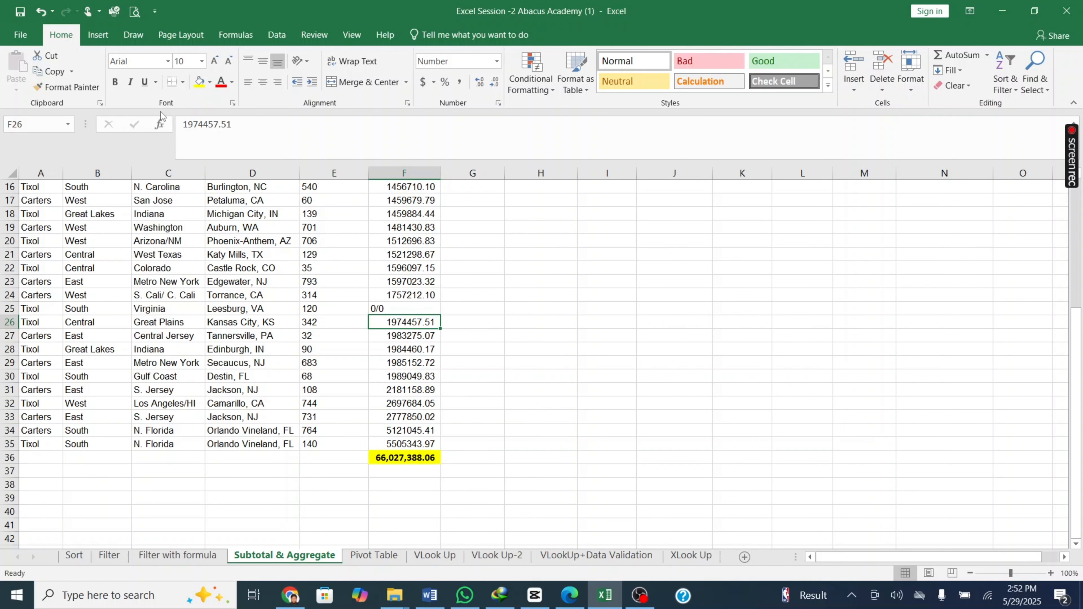
Step: Change the numerator of the entry in F25 so that it reads 2/0
{"action": "left_click", "coordinate": [385, 308]}
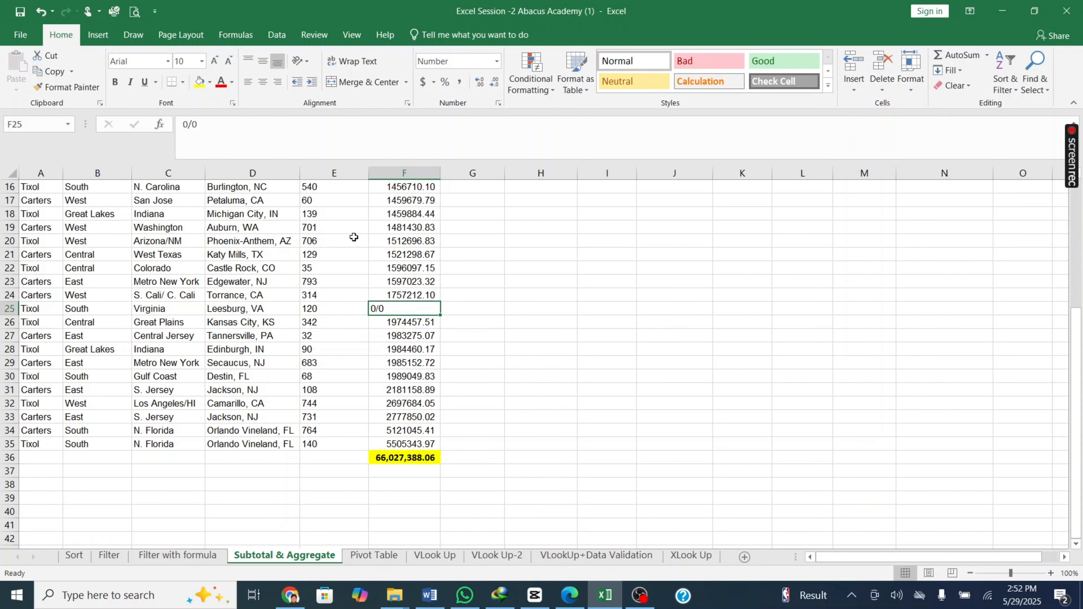
{"action": "left_click_drag", "start_coordinate": [188, 123], "coordinate": [164, 127]}
{"action": "type", "text": "2"}
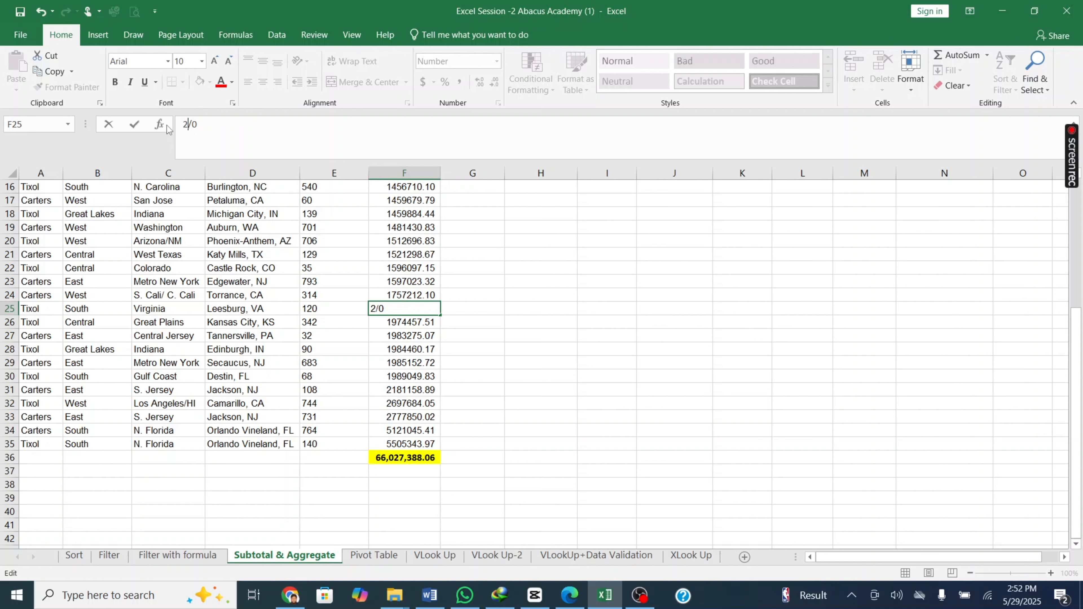
{"action": "key", "text": "Return"}
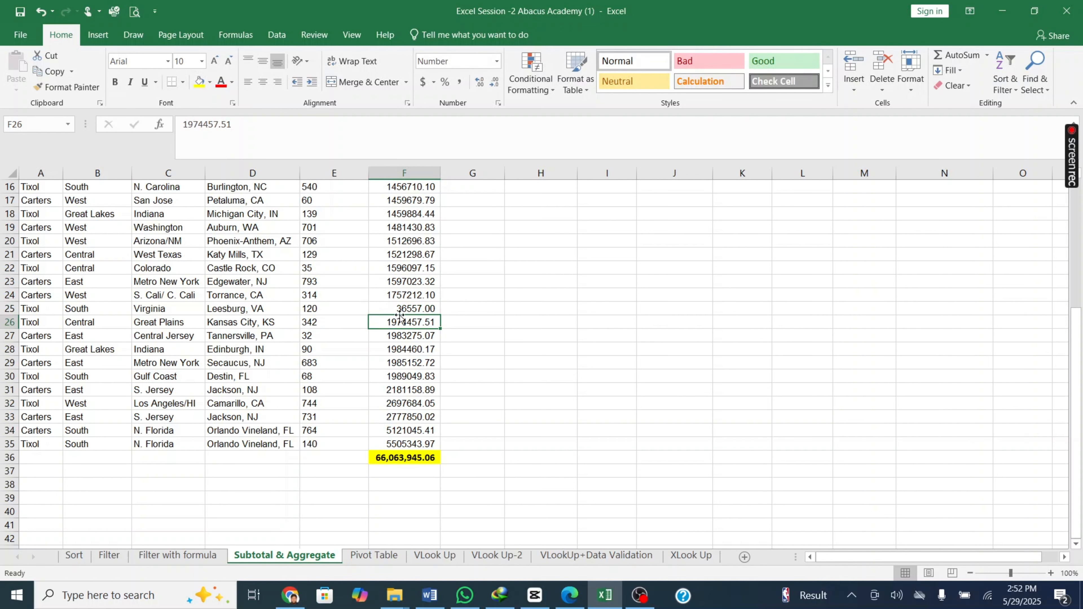
Step: Try entering 2/0 as the Kansas City, KS store number in E26, and undo the entry
{"action": "left_click", "coordinate": [330, 315]}
{"action": "left_click_drag", "start_coordinate": [225, 124], "coordinate": [2, 154]}
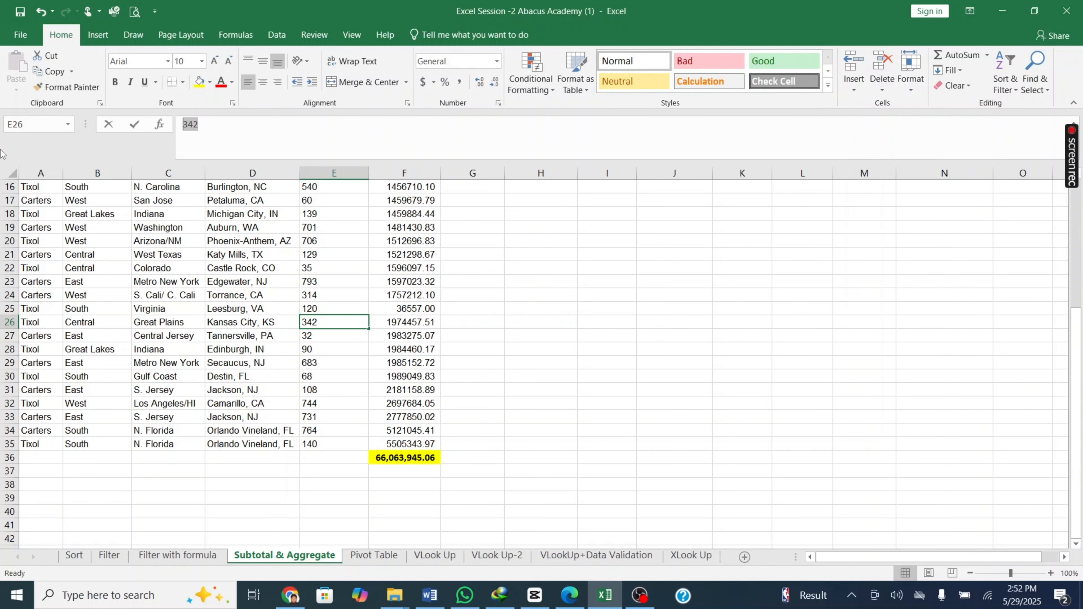
{"action": "type", "text": "2/"}
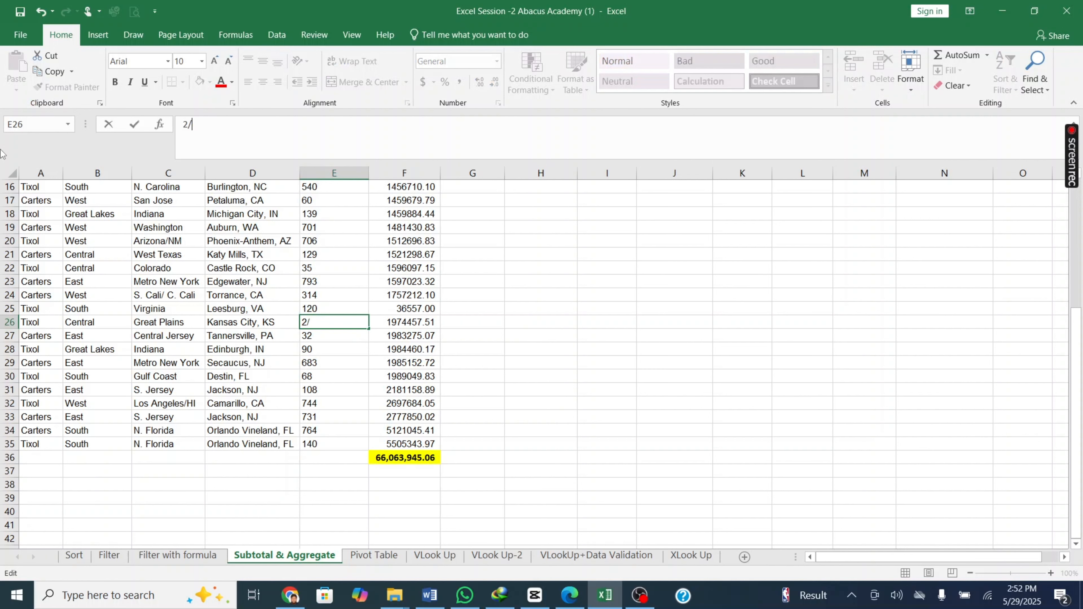
{"action": "type", "text": "0"}
{"action": "key", "text": "Return"}
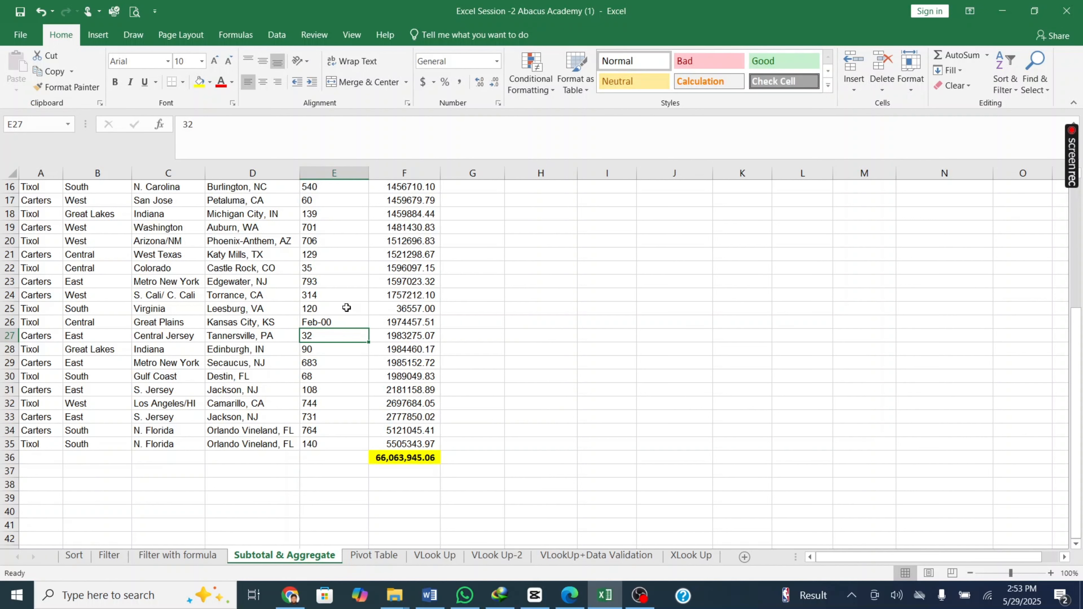
{"action": "left_click", "coordinate": [326, 320]}
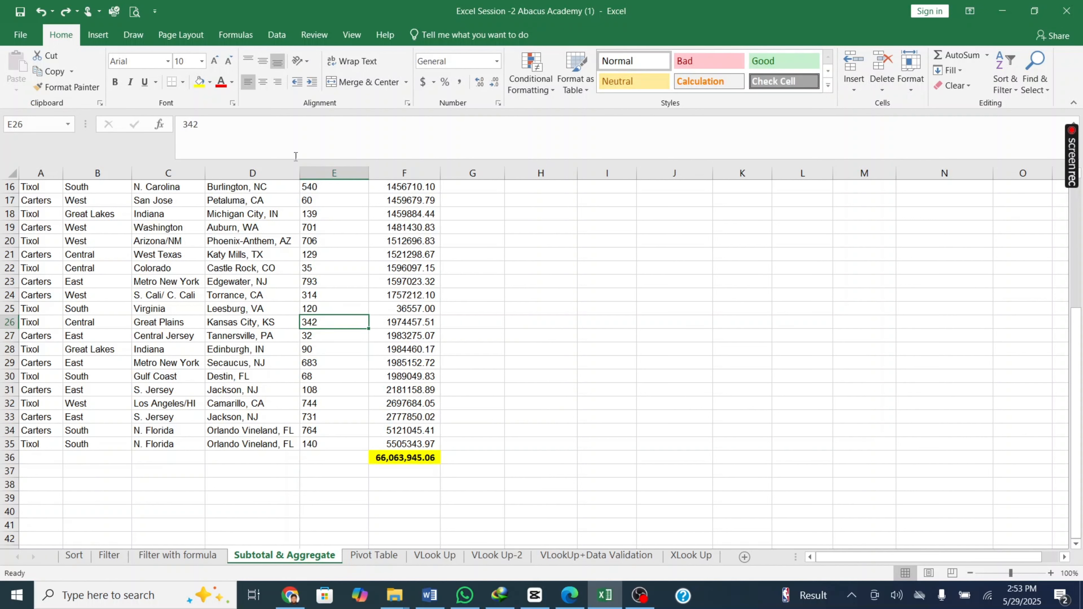
Step: Undo the last two entries and clear the Leesburg, VA sales cell F25
{"action": "key", "text": "ctrl+z"}
{"action": "key", "text": "ctrl+z"}
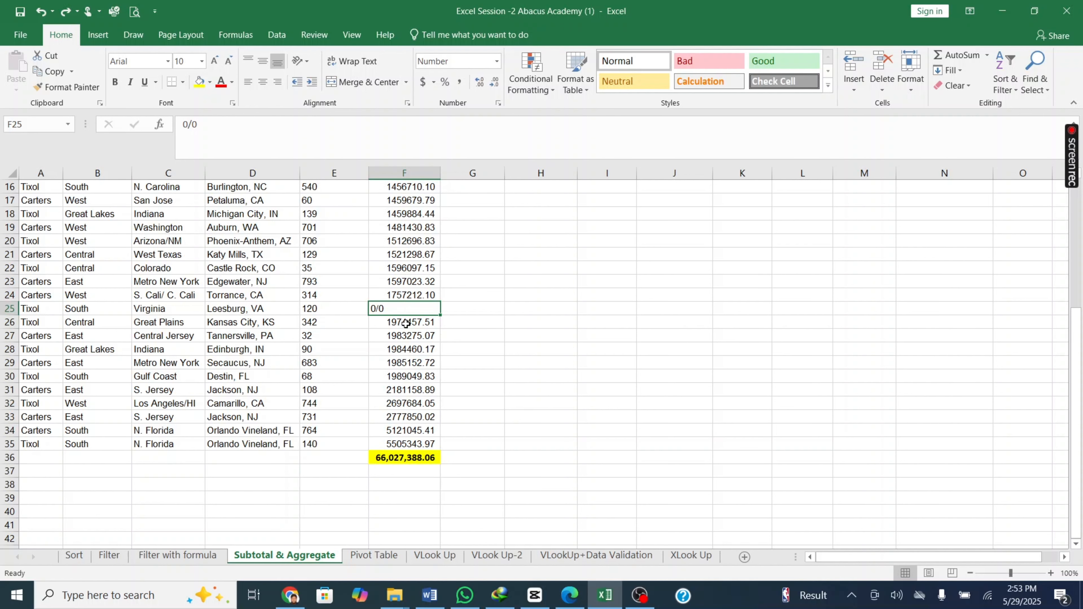
{"action": "key", "text": "BackSpace"}
{"action": "key", "text": "Return"}
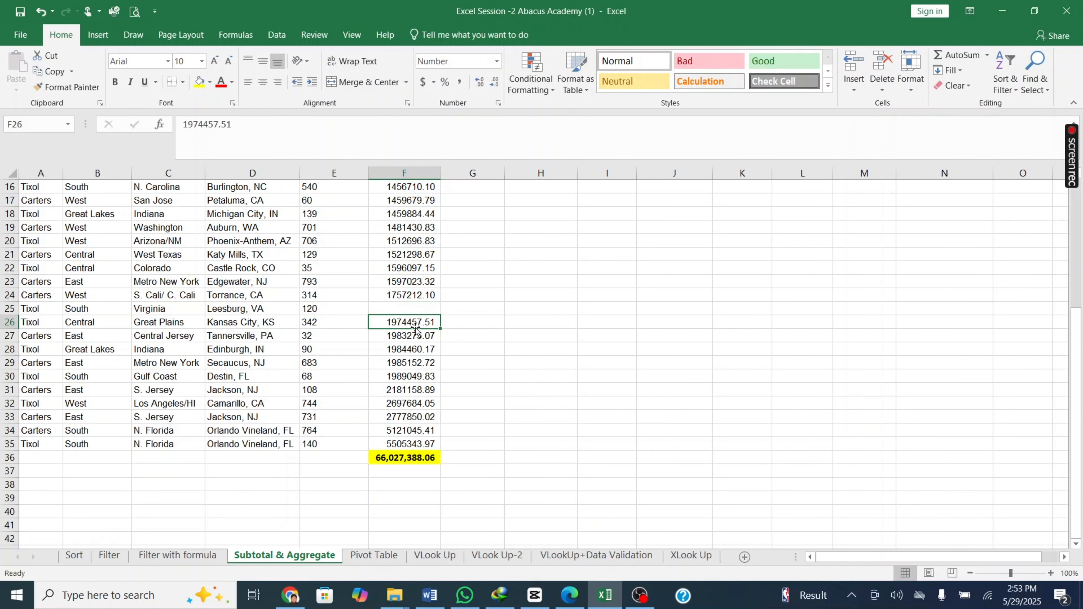
Step: Check the cleared sales cell F25 and the SUBTOTAL formula in F36 below the data
{"action": "scroll", "coordinate": [399, 316], "scroll_direction": "up", "scroll_amount": 3}
{"action": "left_click", "coordinate": [413, 427]}
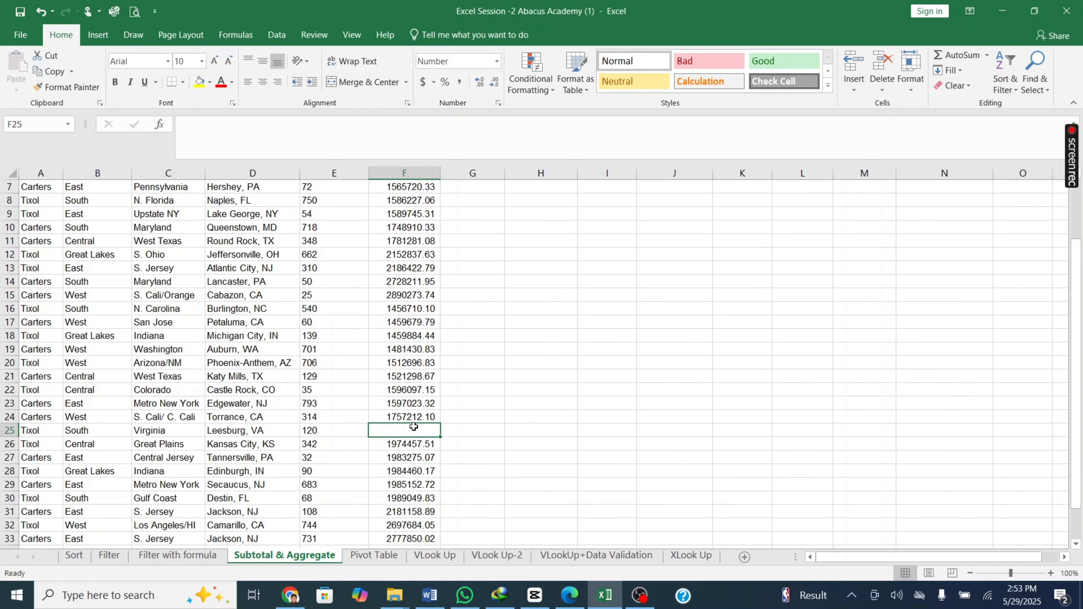
{"action": "scroll", "coordinate": [413, 427], "scroll_direction": "down", "scroll_amount": 3}
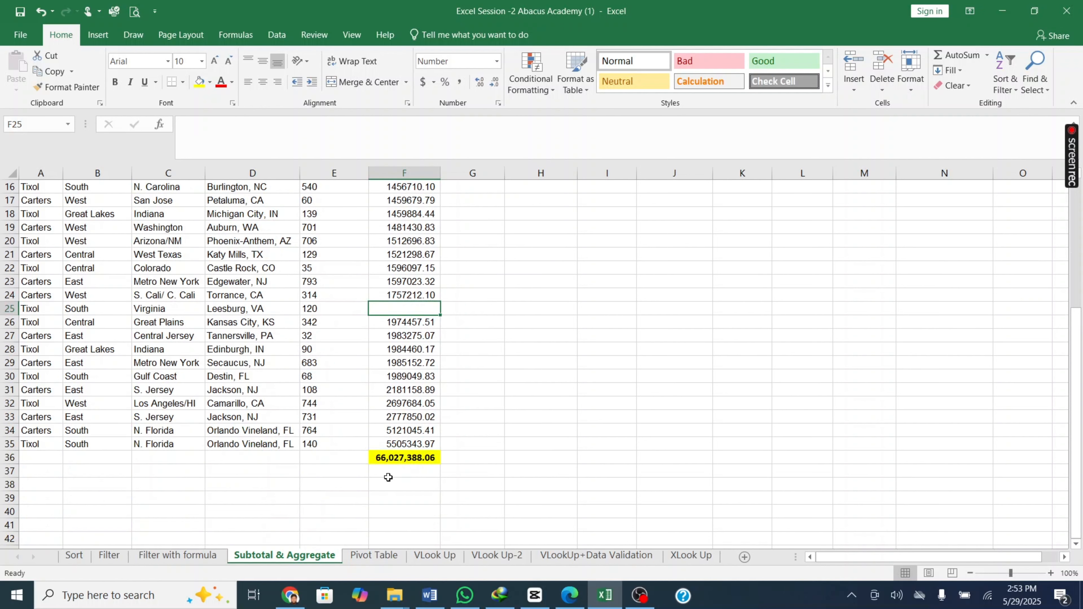
{"action": "left_click", "coordinate": [391, 457]}
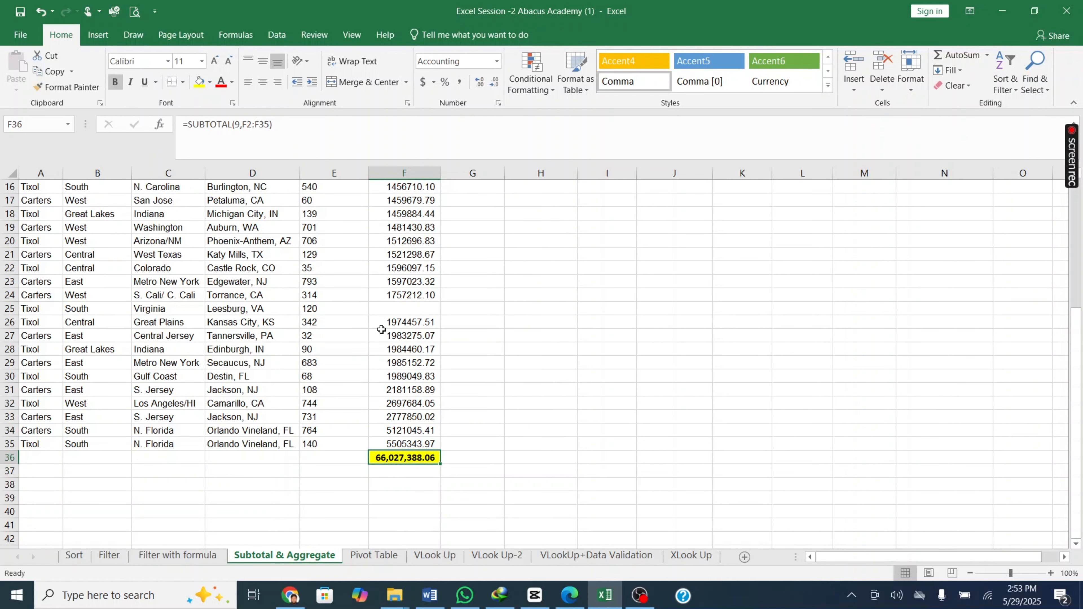
Step: Enter 0/2 in the empty Leesburg, VA sales cell F25
{"action": "double_click", "coordinate": [407, 306]}
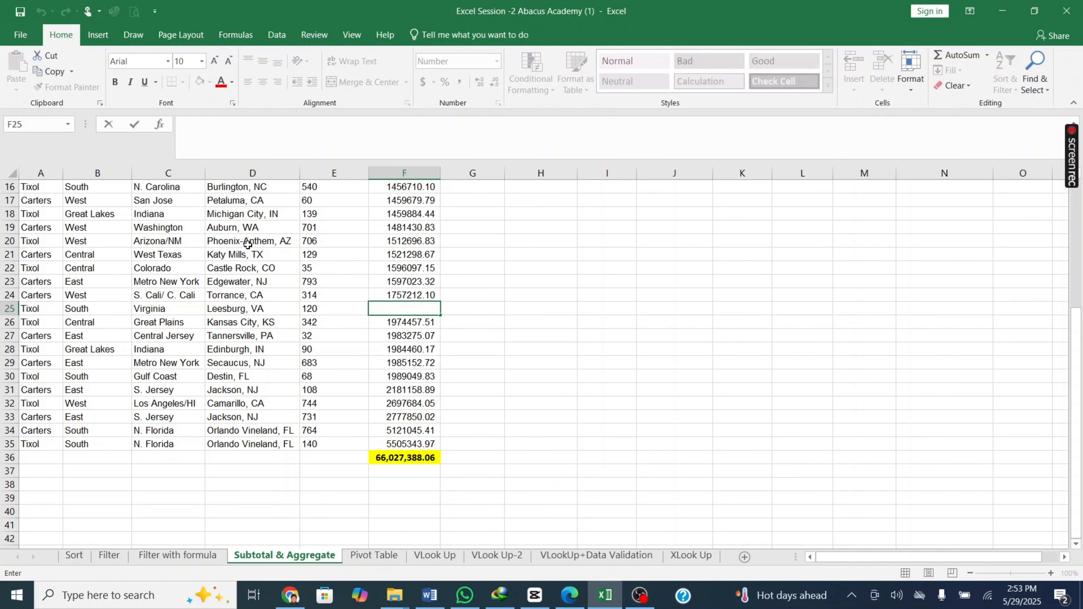
{"action": "scroll", "coordinate": [247, 246], "scroll_direction": "up", "scroll_amount": 5}
{"action": "scroll", "coordinate": [328, 286], "scroll_direction": "down", "scroll_amount": 4}
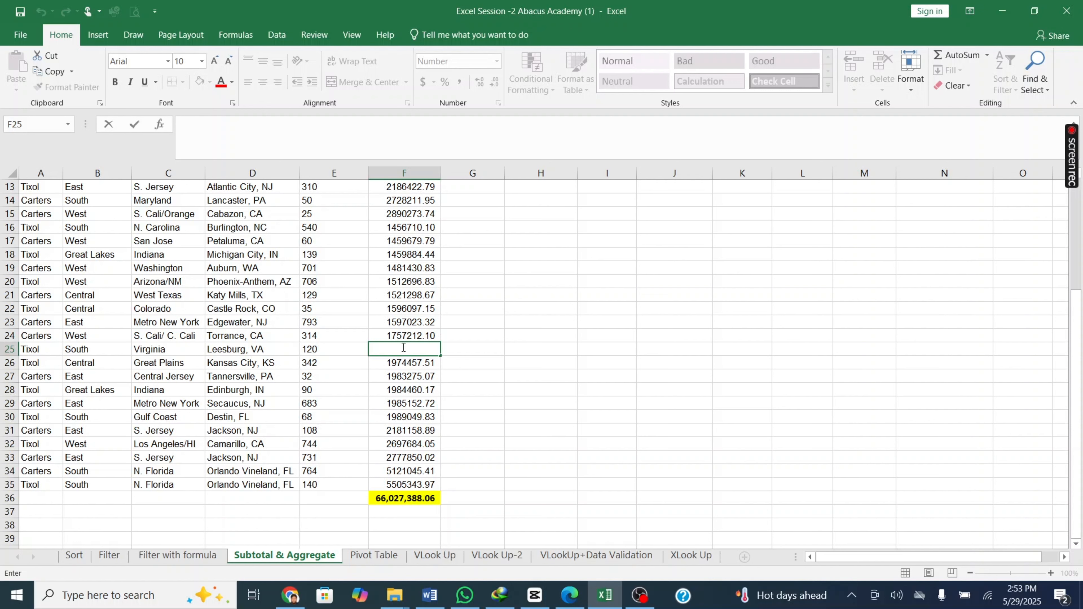
{"action": "type", "text": "0/2"}
{"action": "key", "text": "Return"}
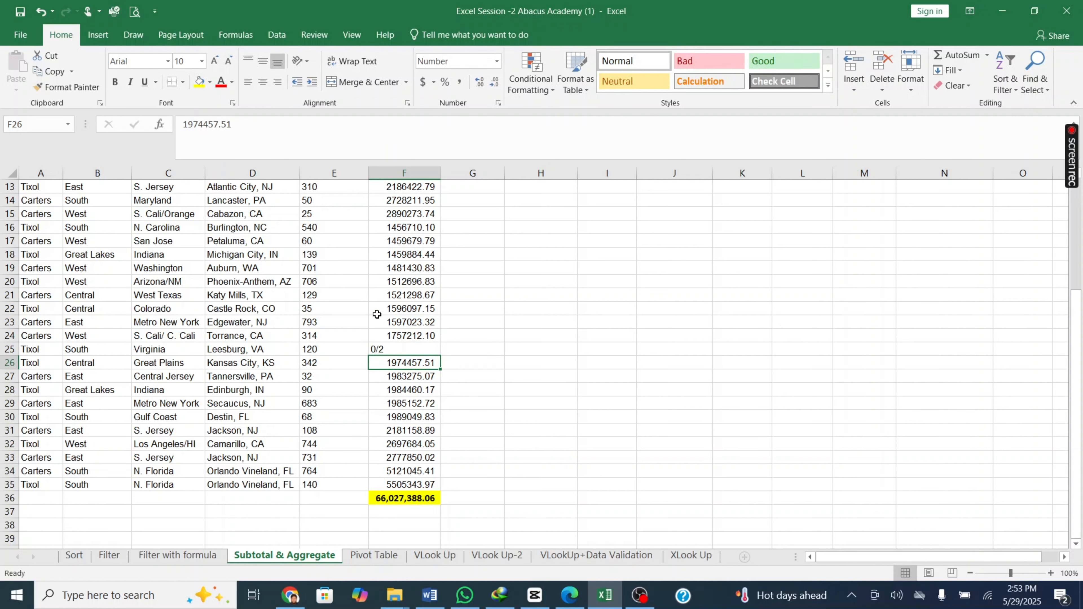
Step: Turn the entry in F25 into the formula =0/2
{"action": "left_click", "coordinate": [386, 348]}
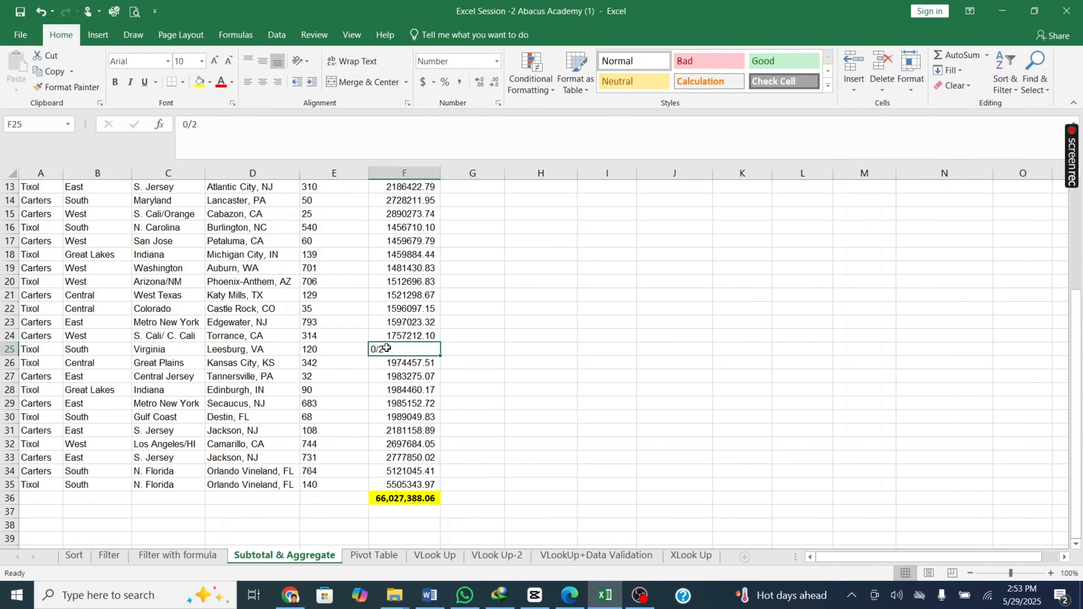
{"action": "left_click", "coordinate": [190, 123]}
{"action": "type", "text": "="}
{"action": "key", "text": "Return"}
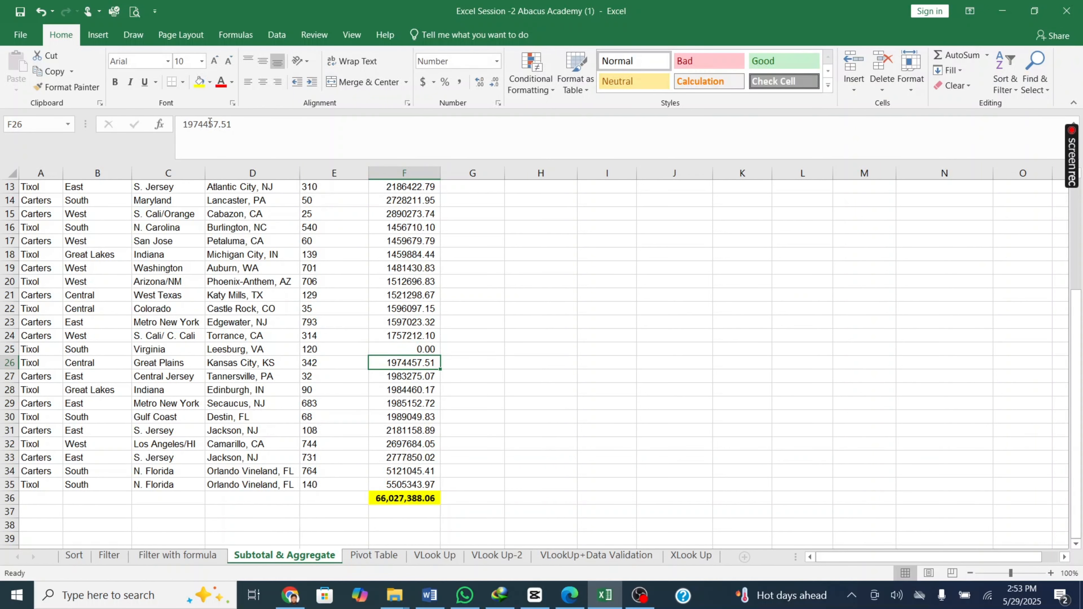
Step: Change the formula in F25 to the division =2/0, dismissing the download manager's trial notice
{"action": "left_click", "coordinate": [416, 345]}
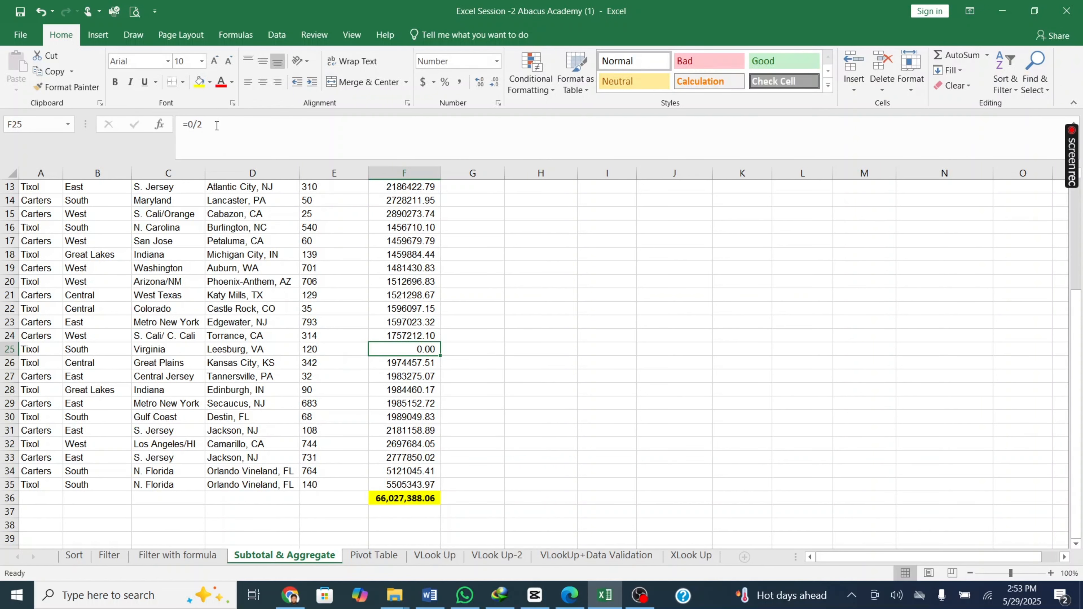
{"action": "left_click", "coordinate": [192, 125]}
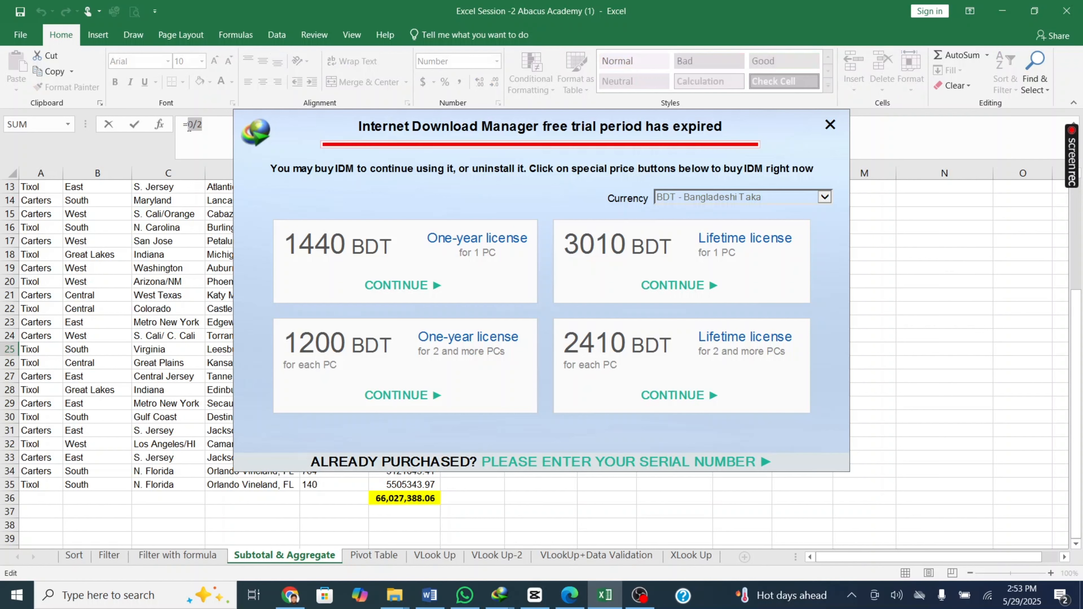
{"action": "left_click", "coordinate": [829, 124]}
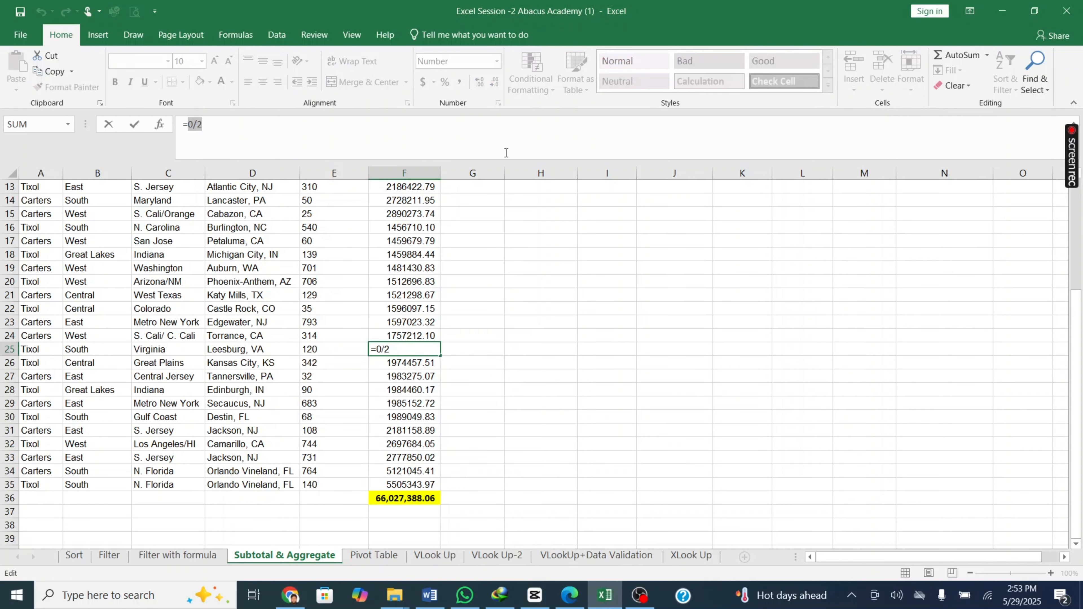
{"action": "type", "text": "2/0"}
{"action": "key", "text": "Return"}
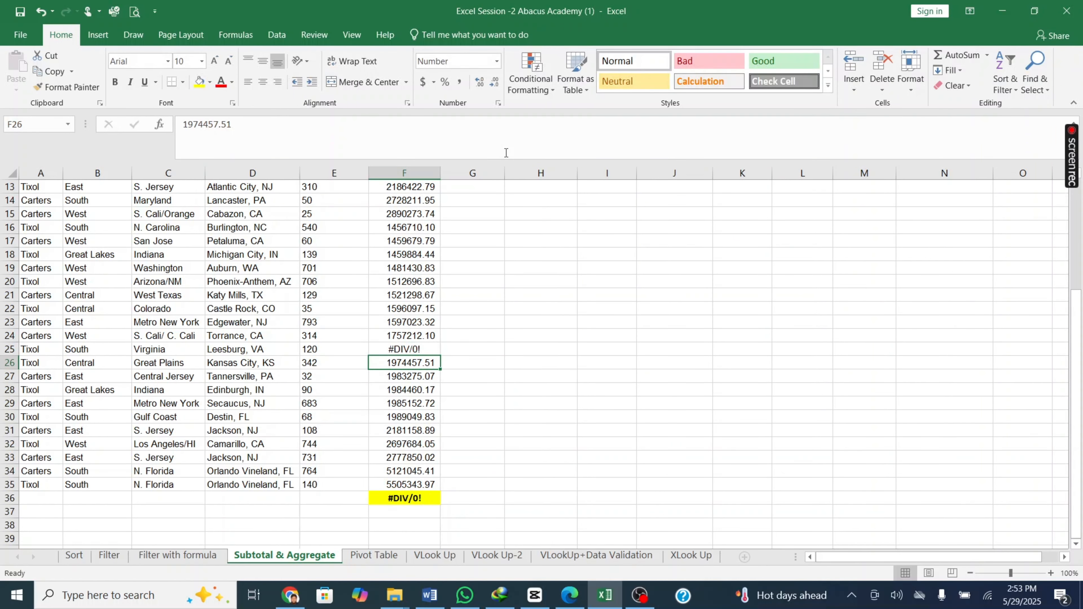
Step: Wrap the subtotal in F36 in IFERROR with an empty string as the error value: =IFERROR(SUBTOTAL(9,F2:F35),"")
{"action": "left_click", "coordinate": [412, 500]}
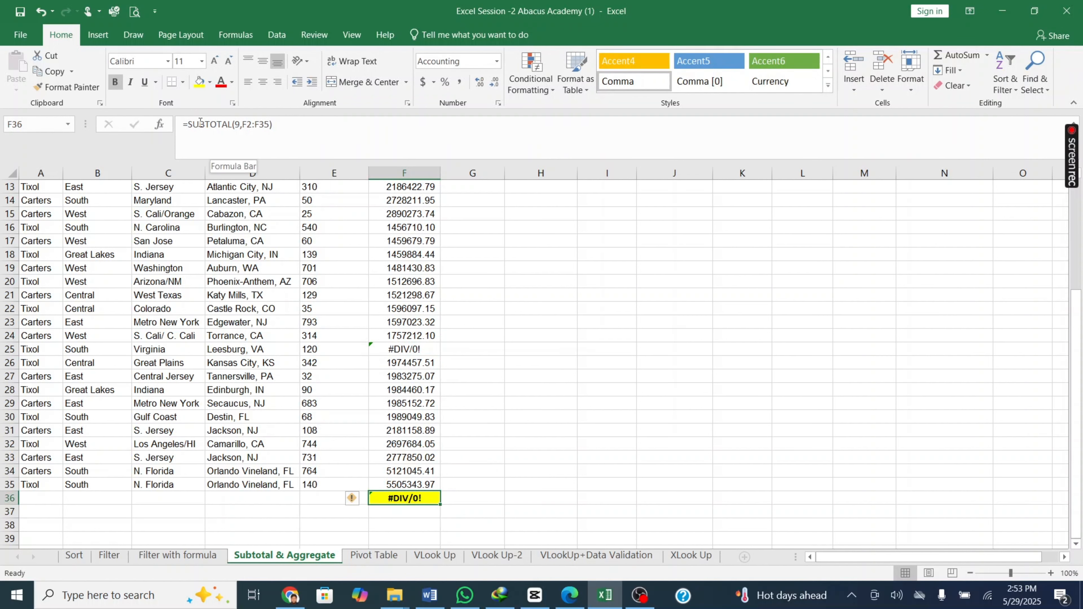
{"action": "left_click", "coordinate": [190, 124]}
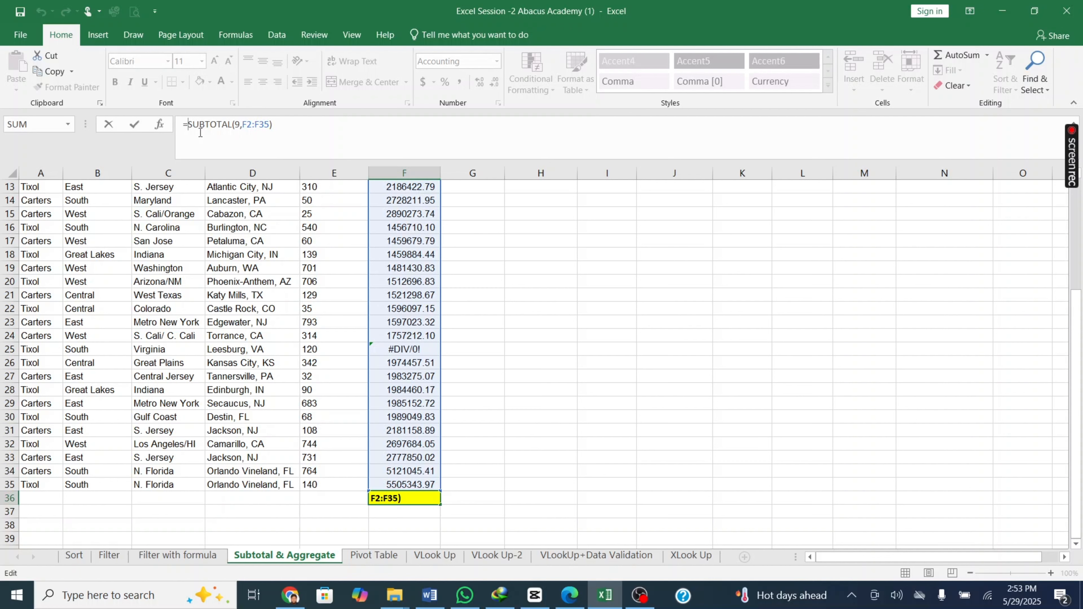
{"action": "type", "text": "if"}
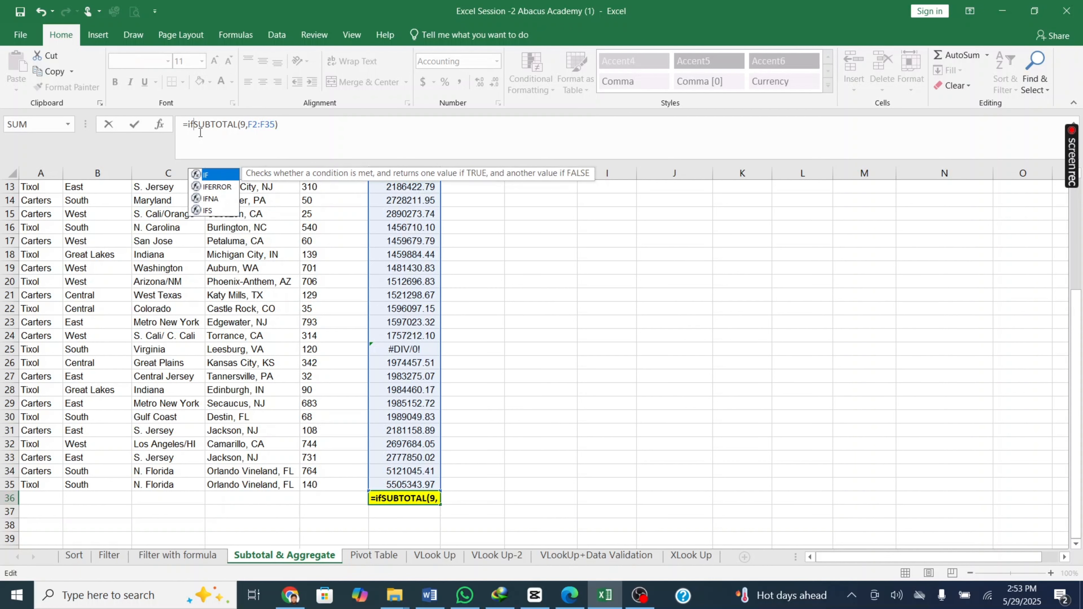
{"action": "key", "text": "Down"}
{"action": "key", "text": "Tab"}
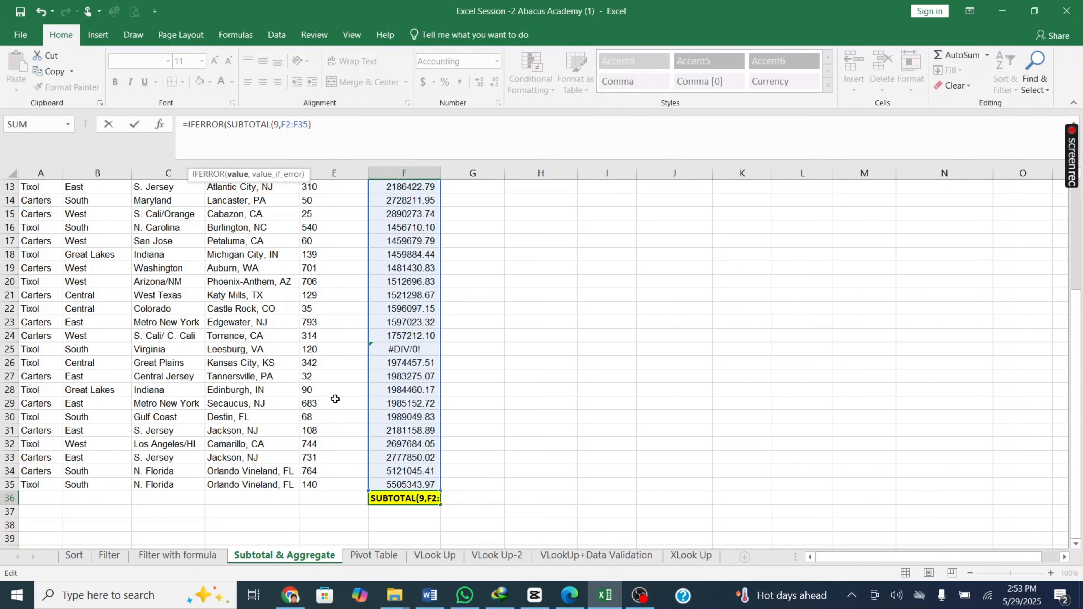
{"action": "left_click", "coordinate": [324, 128]}
{"action": "type", "text": ","}
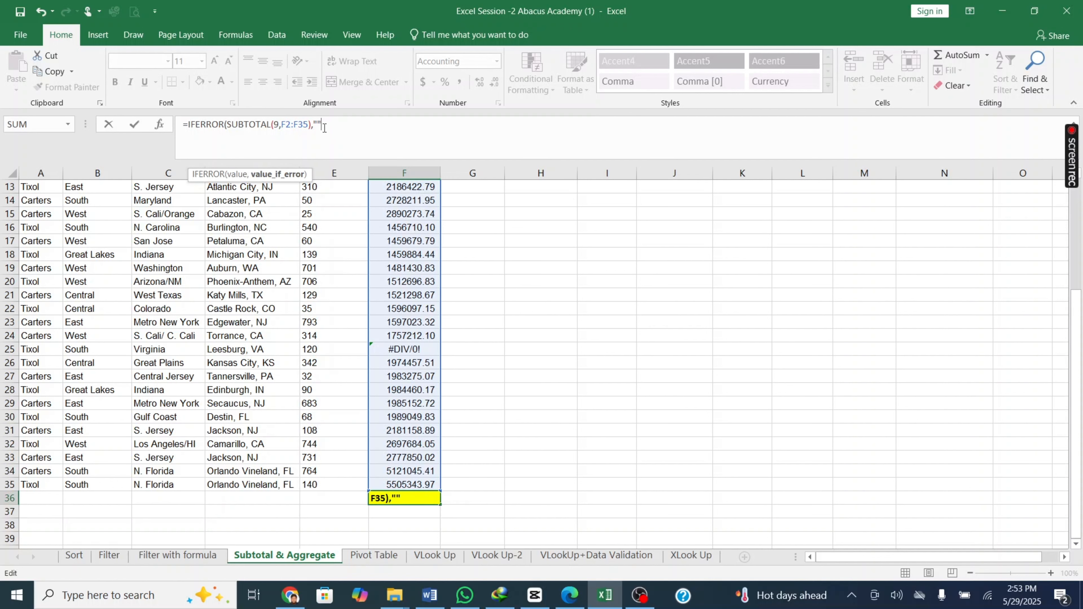
{"action": "key", "text": "Return"}
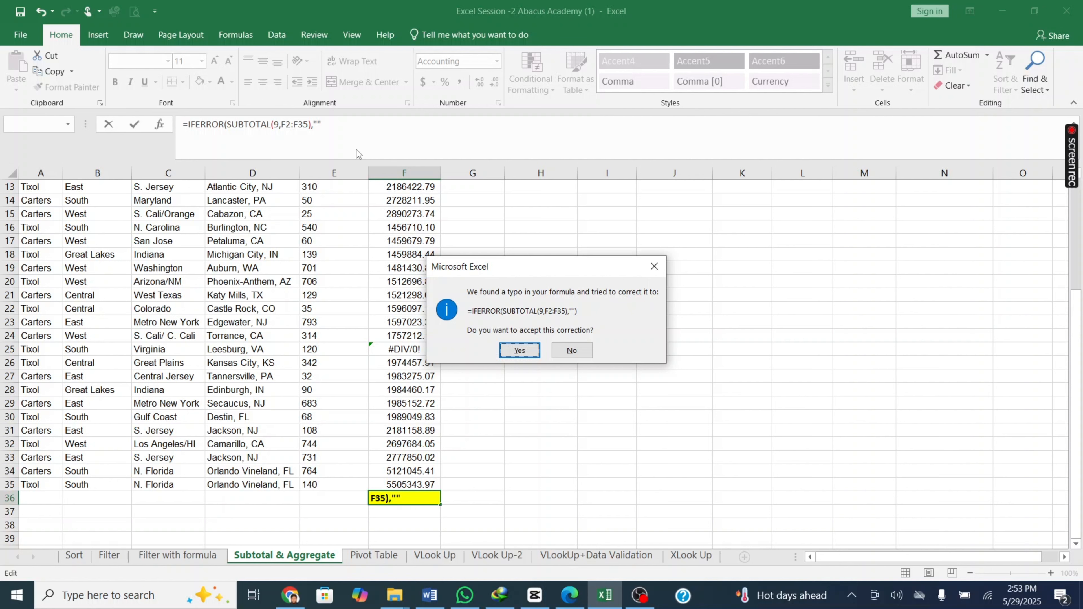
{"action": "left_click", "coordinate": [519, 350]}
{"action": "left_click", "coordinate": [412, 498]}
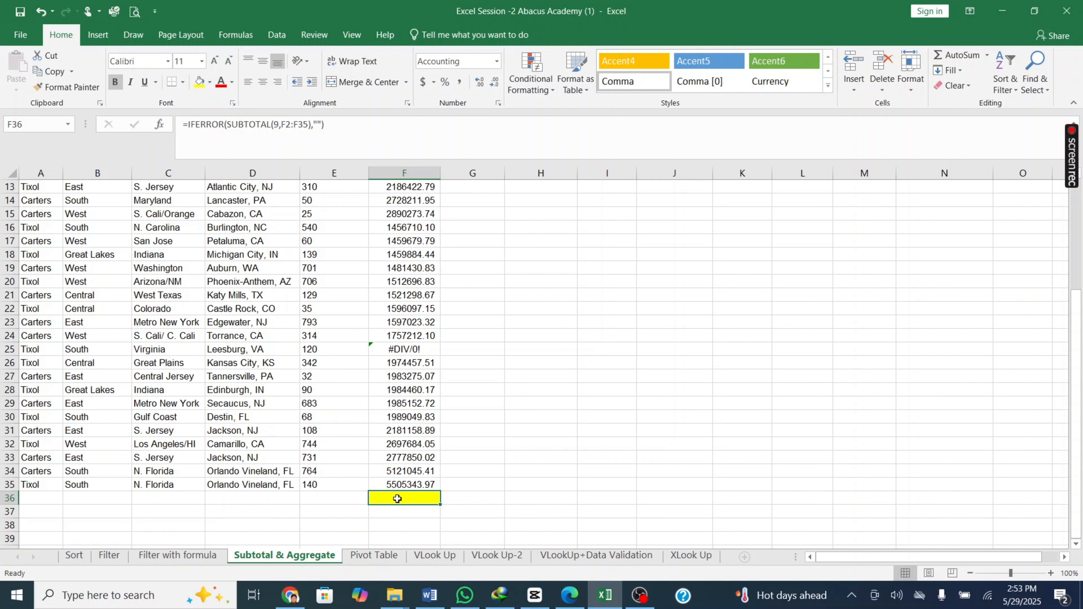
Step: Examine the empty-string error argument of the IFERROR formula in F36 and the cell's result
{"action": "left_click", "coordinate": [317, 124]}
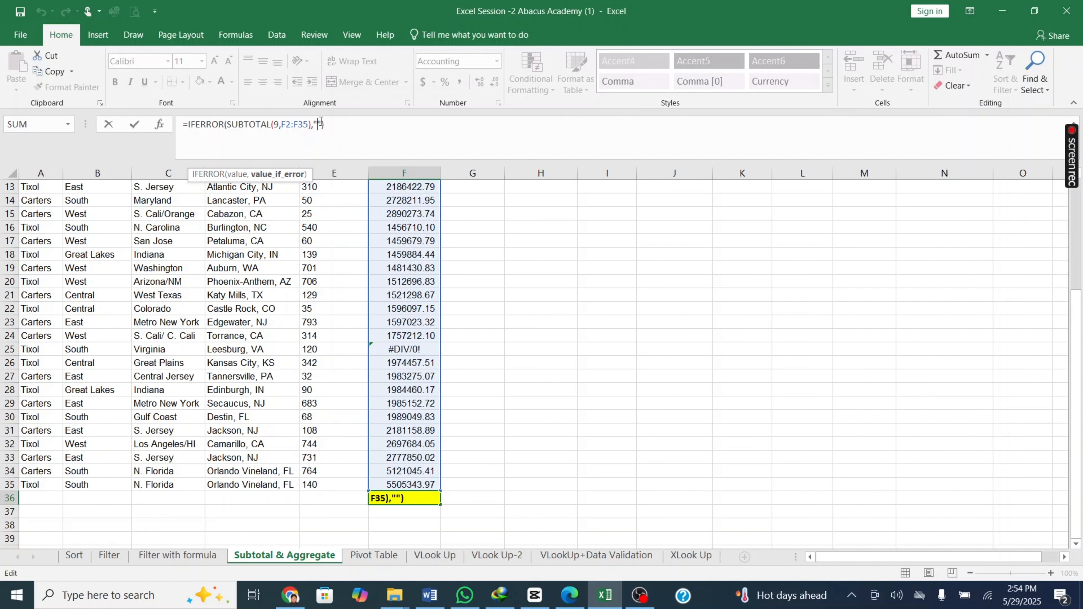
{"action": "left_click_drag", "start_coordinate": [321, 124], "coordinate": [314, 124]}
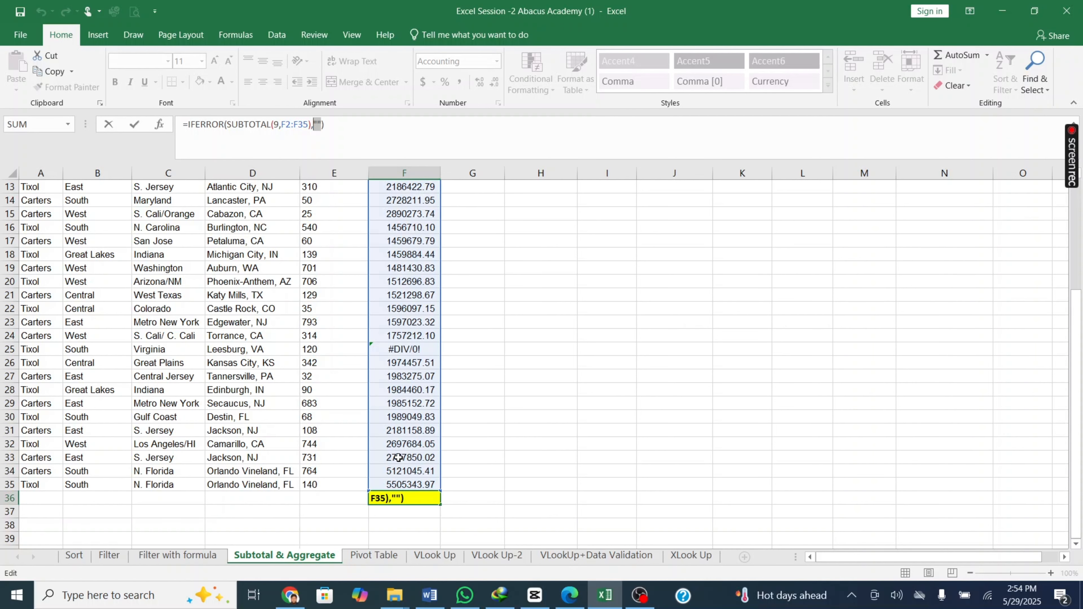
{"action": "key", "text": "Return"}
{"action": "left_click", "coordinate": [393, 489]}
{"action": "left_click", "coordinate": [391, 493]}
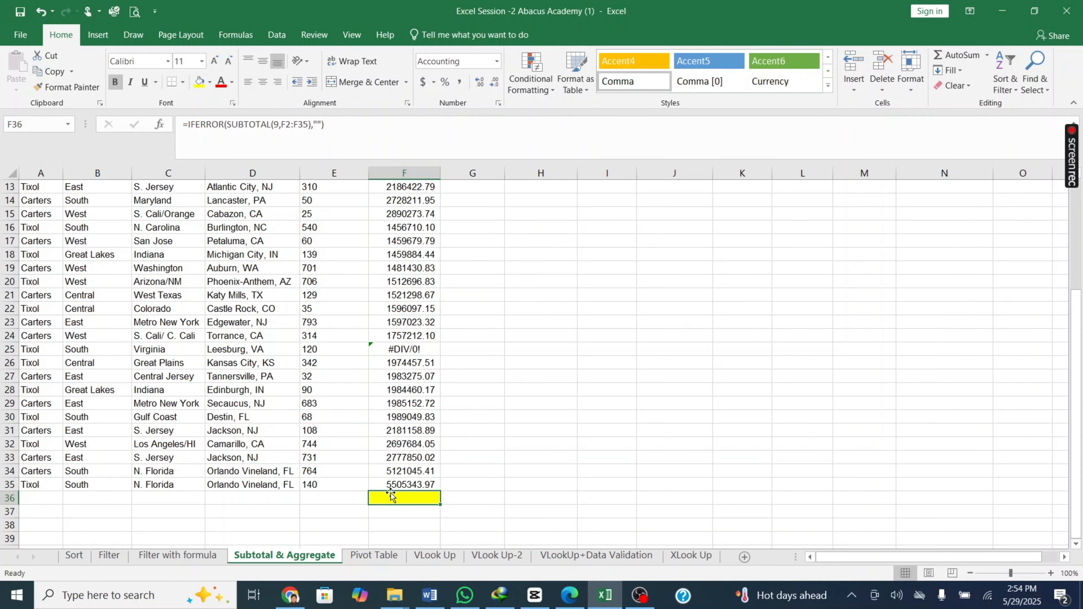
Step: Replace the whole formula in F36 with the start of an AGGREGATE function that uses function number 9 - SUM
{"action": "scroll", "coordinate": [382, 454], "scroll_direction": "up", "scroll_amount": 4}
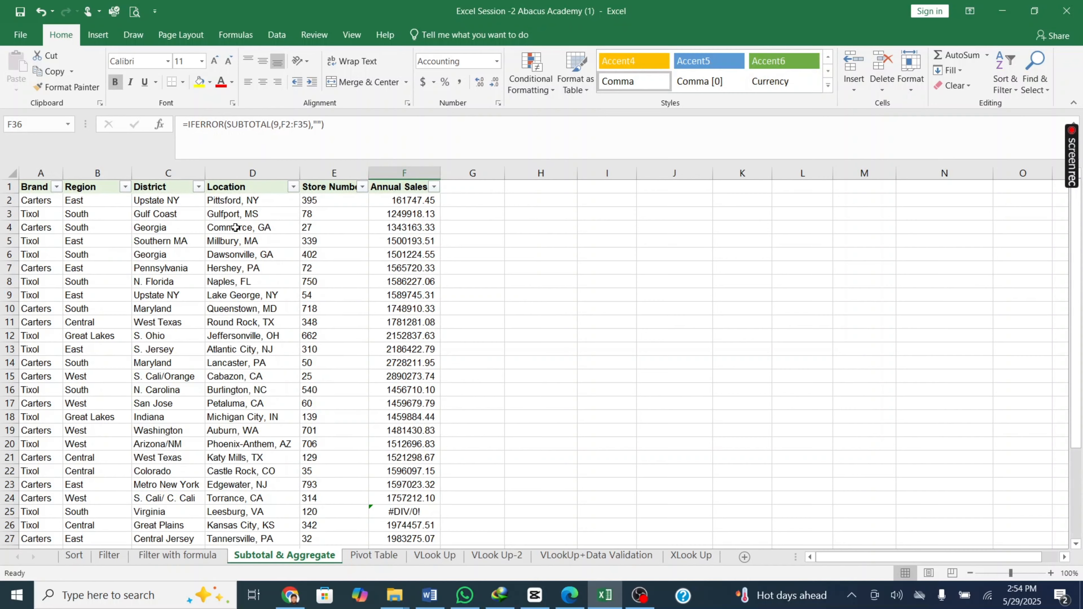
{"action": "scroll", "coordinate": [394, 454], "scroll_direction": "down", "scroll_amount": 8}
{"action": "left_click_drag", "start_coordinate": [318, 127], "coordinate": [112, 133]}
{"action": "type", "text": "="}
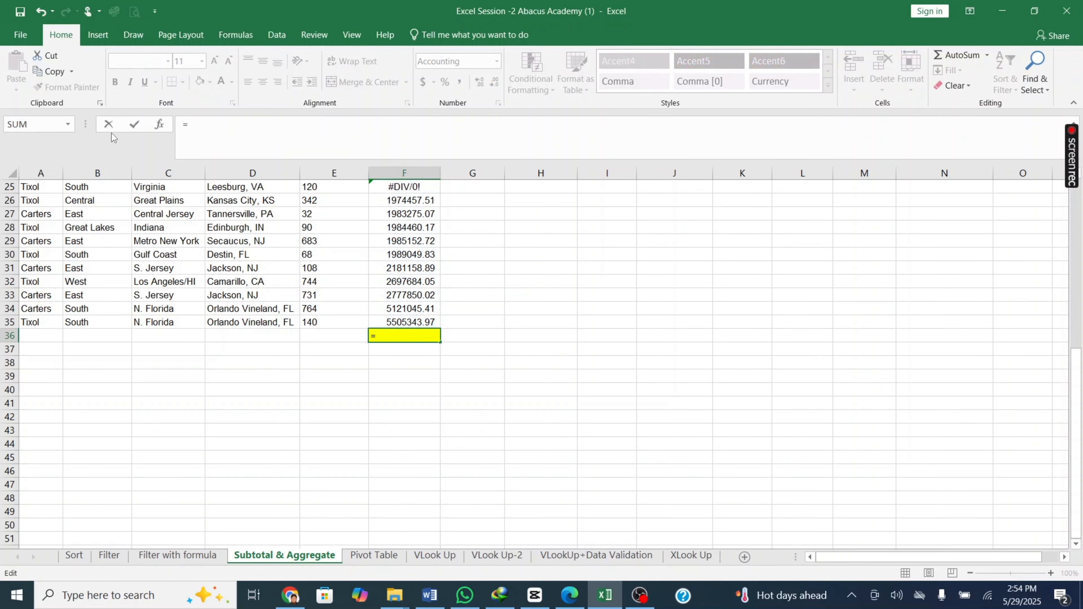
{"action": "type", "text": "agg"}
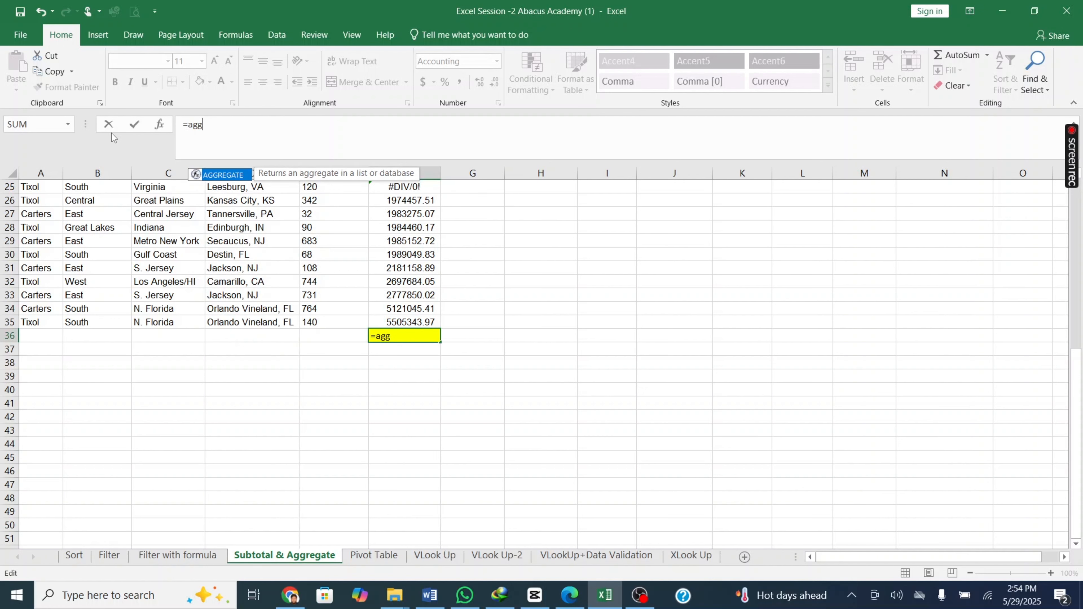
{"action": "double_click", "coordinate": [222, 175]}
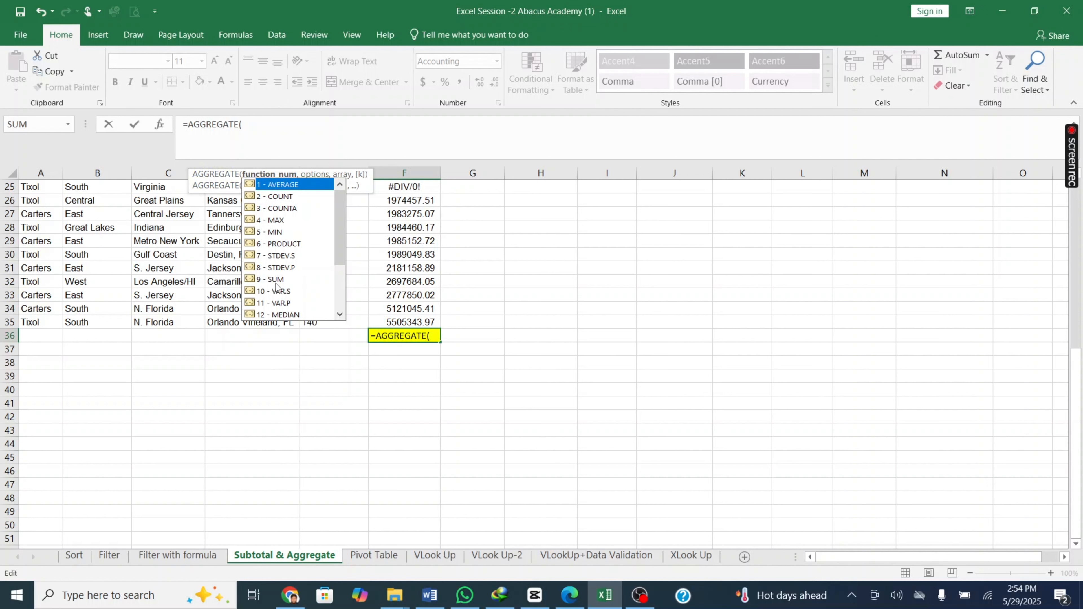
{"action": "left_click", "coordinate": [288, 280]}
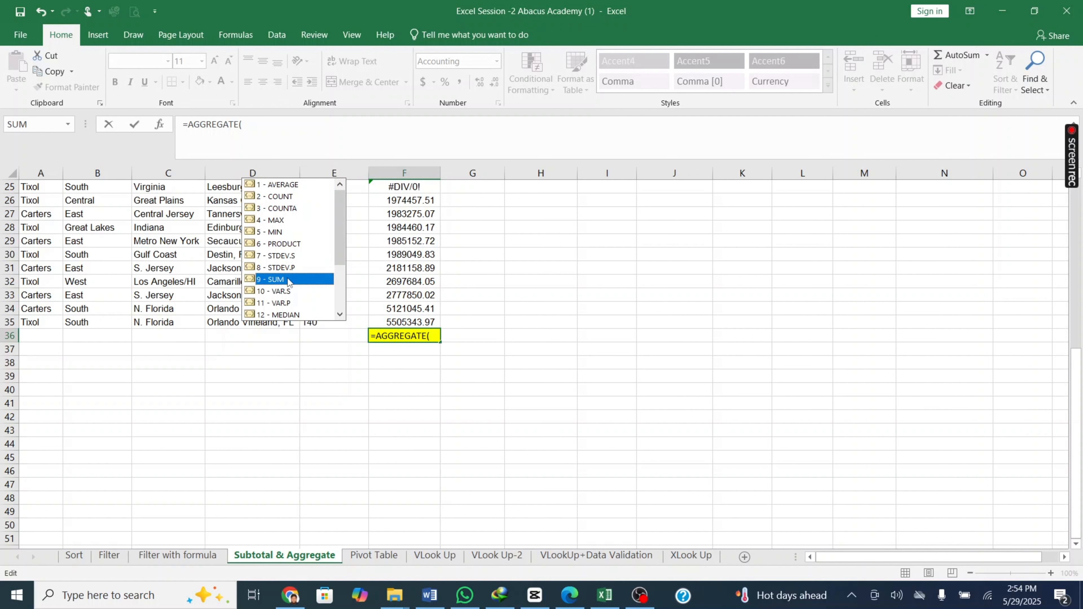
{"action": "double_click", "coordinate": [288, 280]}
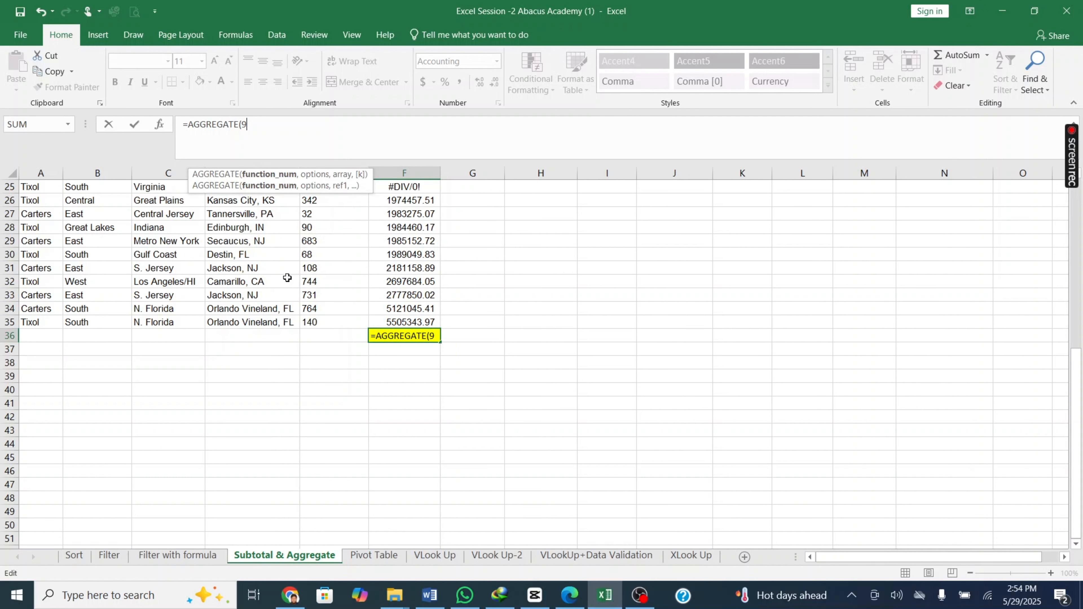
Step: Complete the AGGREGATE formula in F36 with option 3 and the range F2:F35, and check it against the error cell F25
{"action": "type", "text": ","}
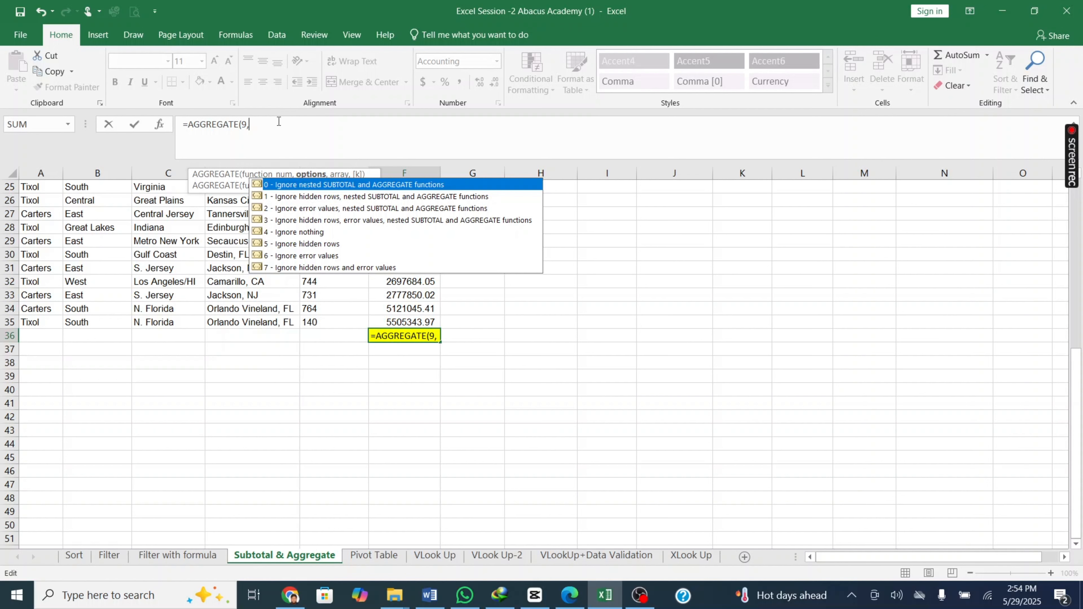
{"action": "type", "text": "3,"}
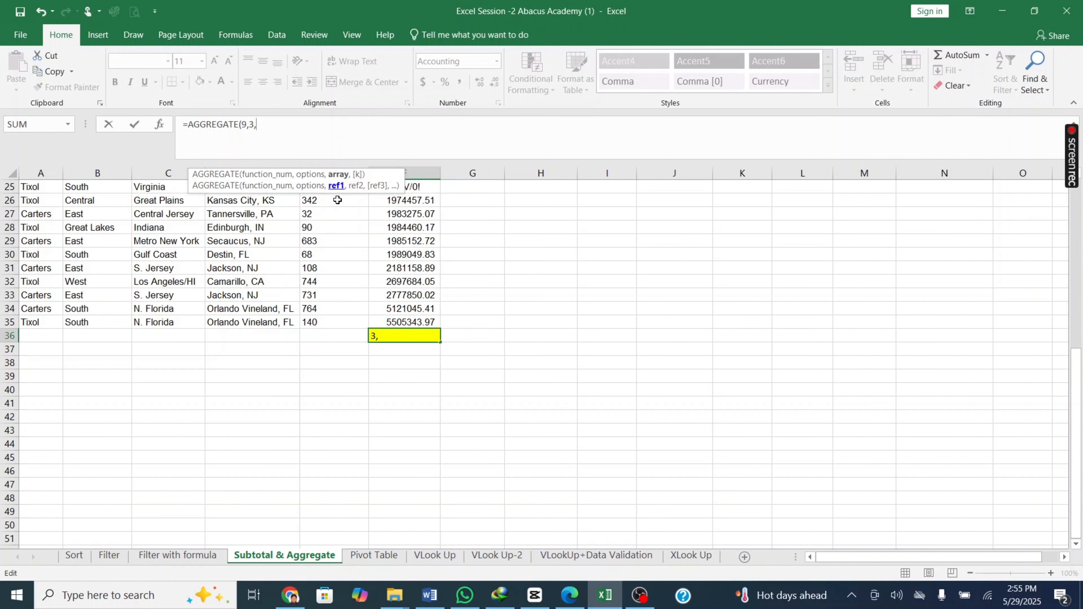
{"action": "left_click_drag", "start_coordinate": [402, 321], "coordinate": [401, 139]}
{"action": "left_click_drag", "start_coordinate": [423, 237], "coordinate": [413, 205]}
{"action": "key", "text": "Return"}
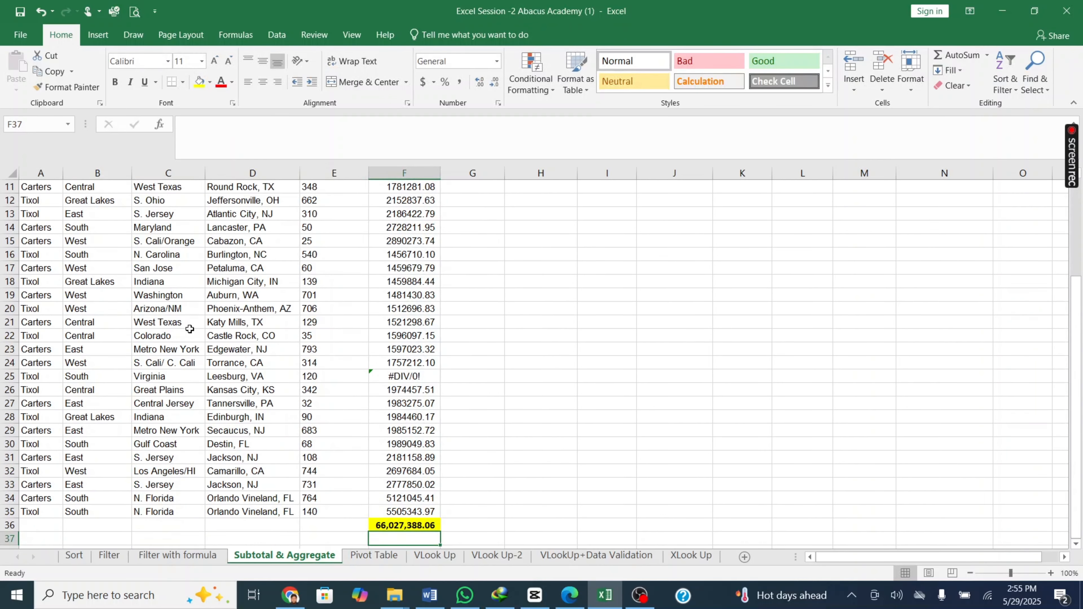
{"action": "left_click", "coordinate": [399, 376]}
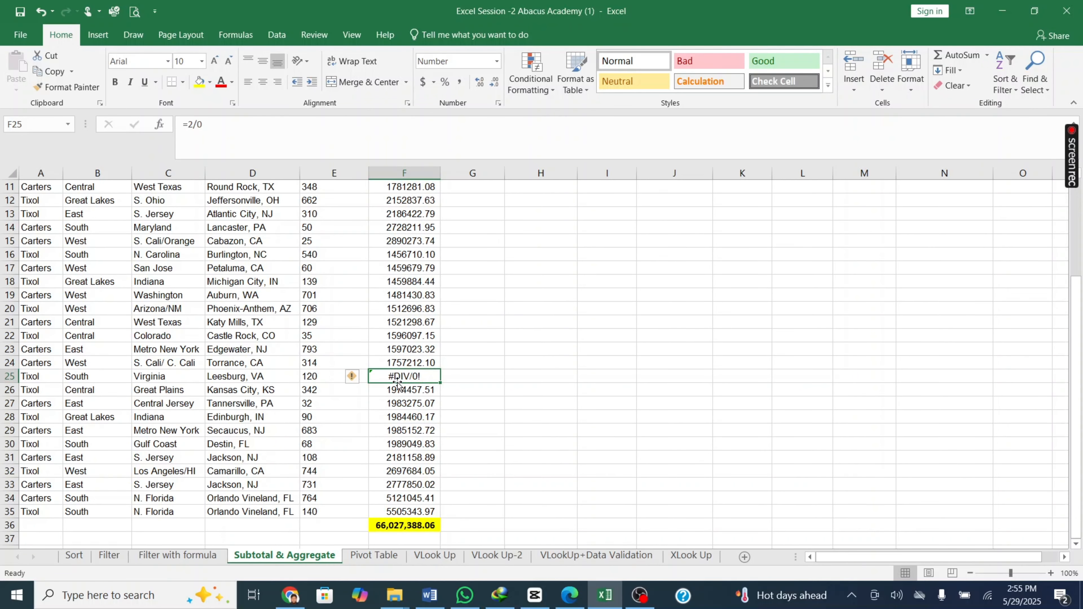
{"action": "left_click", "coordinate": [416, 524]}
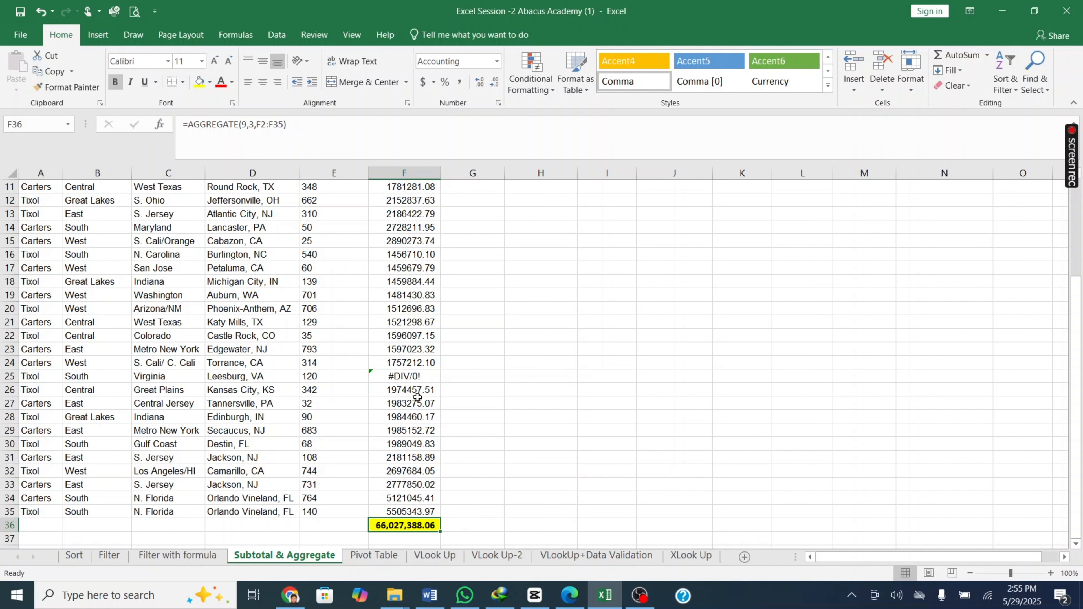
Step: Enter =SUBTOTAL(9,F2:F35) in G36 and compare it with the AGGREGATE formula in F36
{"action": "left_click", "coordinate": [466, 524]}
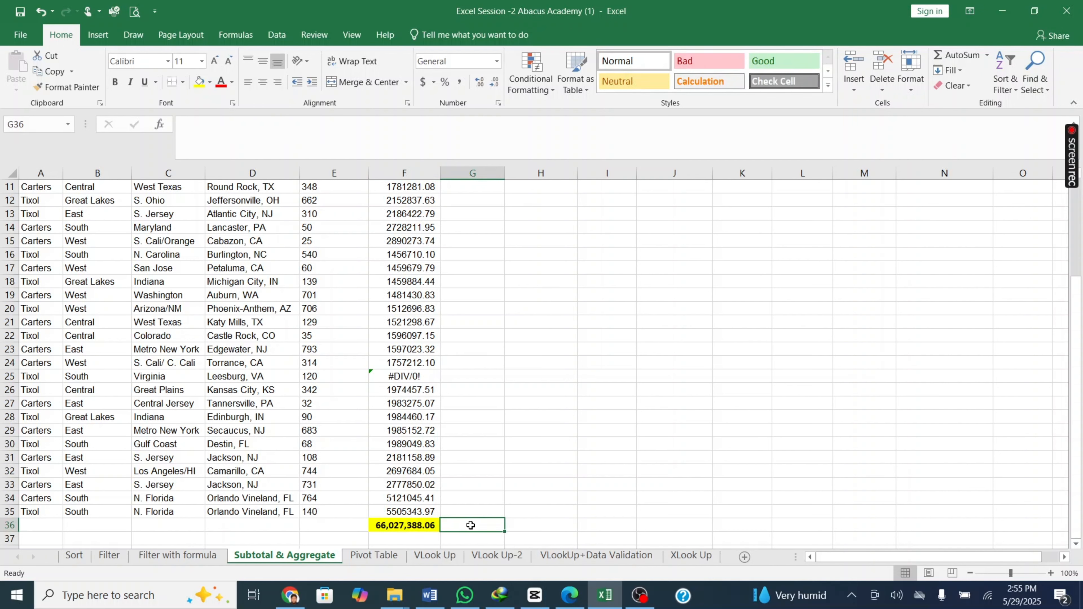
{"action": "type", "text": "=sub"}
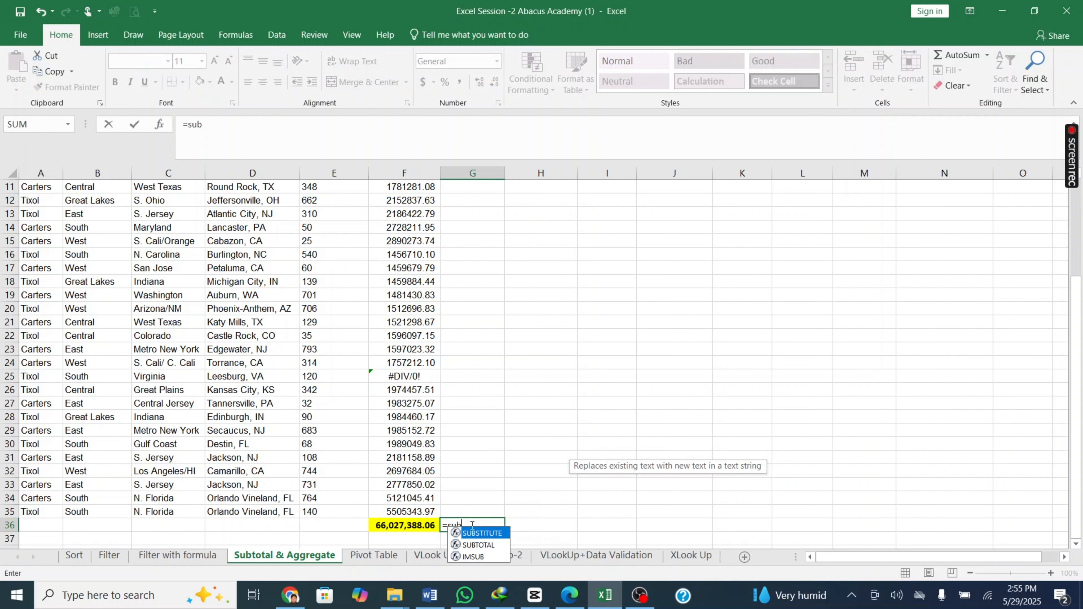
{"action": "double_click", "coordinate": [478, 545]}
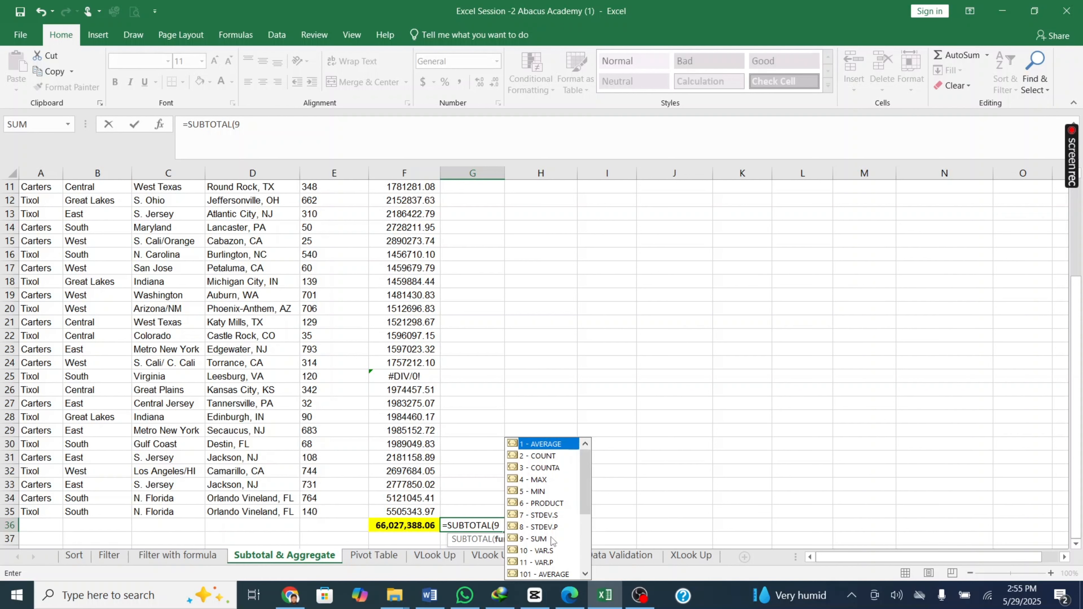
{"action": "type", "text": "9,"}
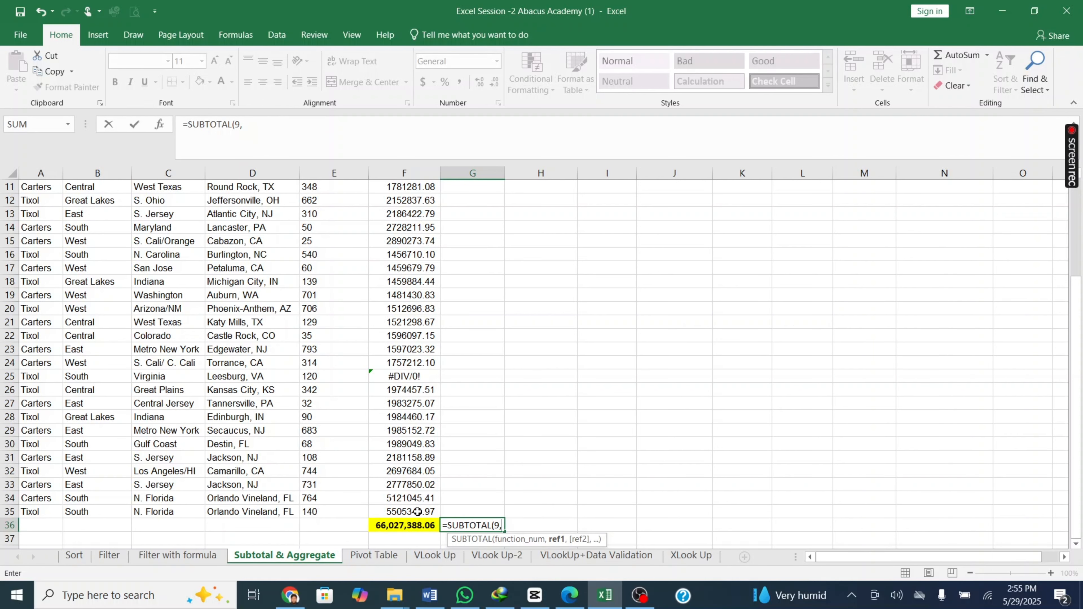
{"action": "left_click_drag", "start_coordinate": [417, 512], "coordinate": [414, 198]}
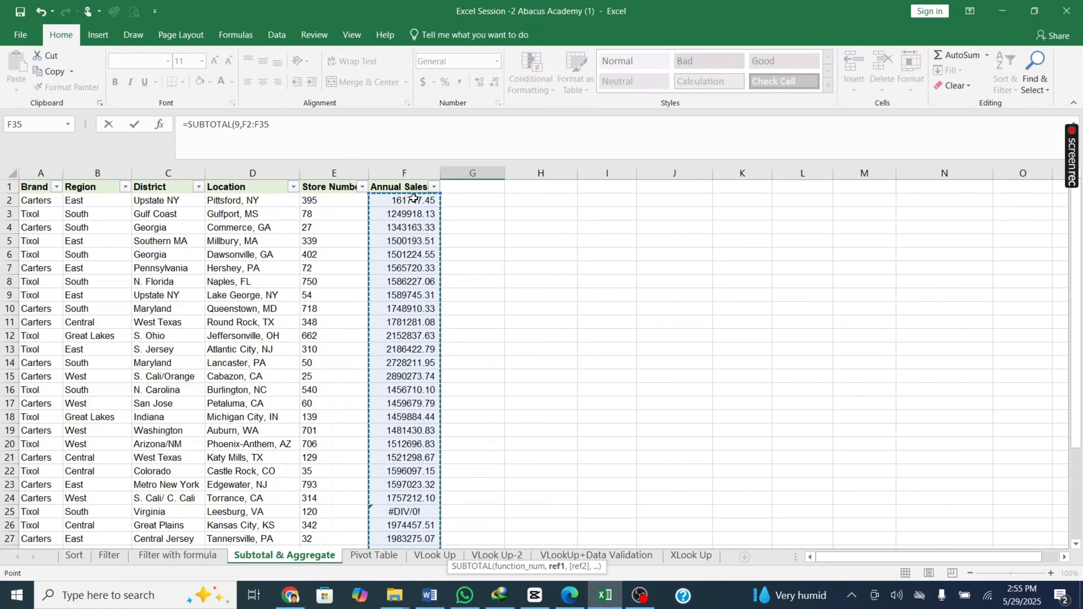
{"action": "key", "text": "Return"}
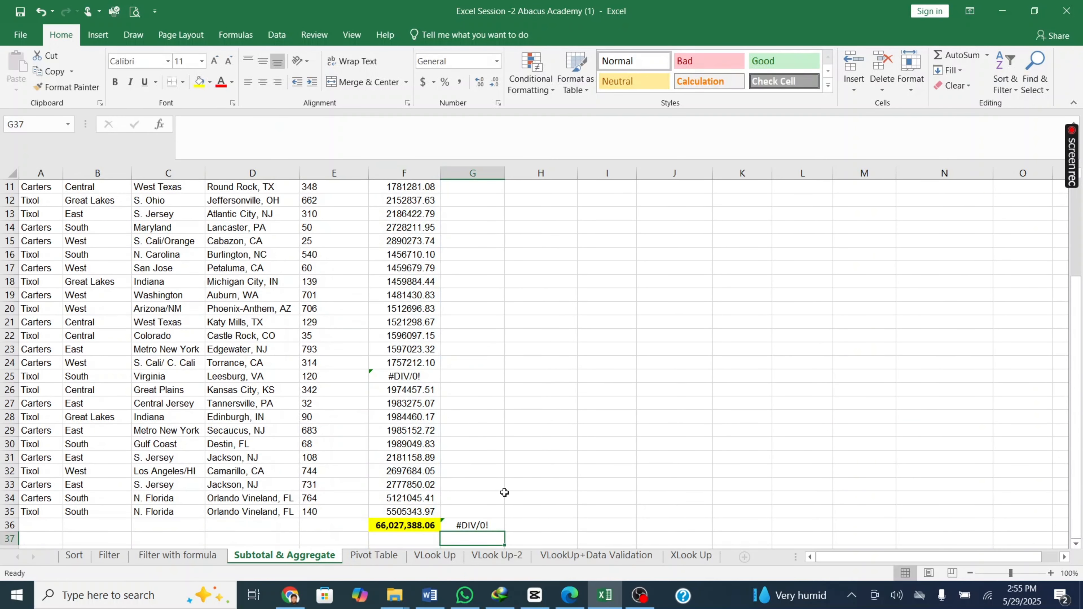
{"action": "left_click", "coordinate": [466, 526]}
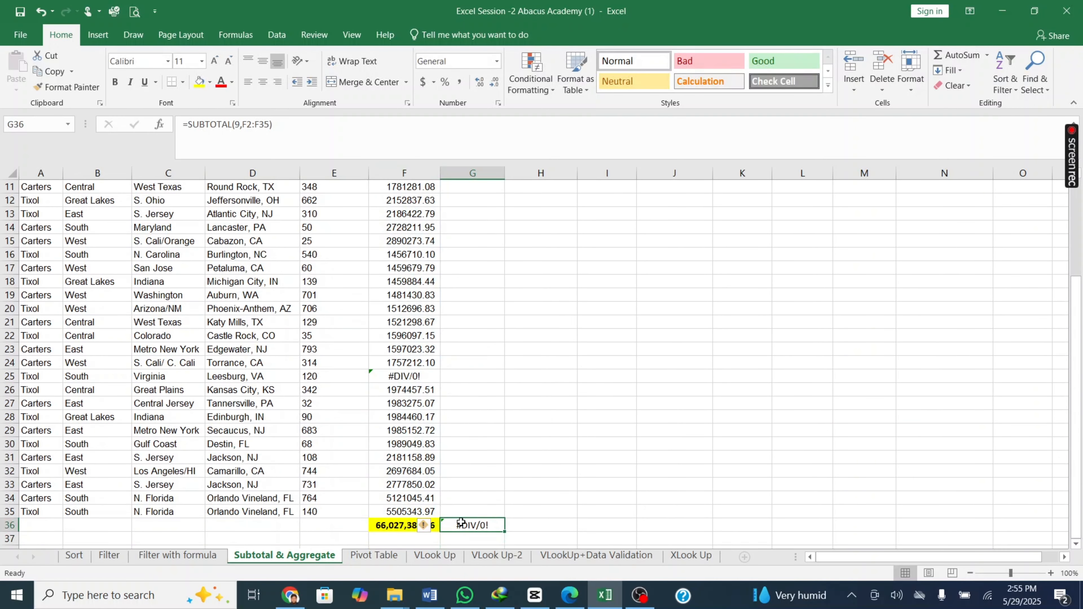
{"action": "left_click", "coordinate": [386, 525]}
{"action": "scroll", "coordinate": [390, 431], "scroll_direction": "up", "scroll_amount": 4}
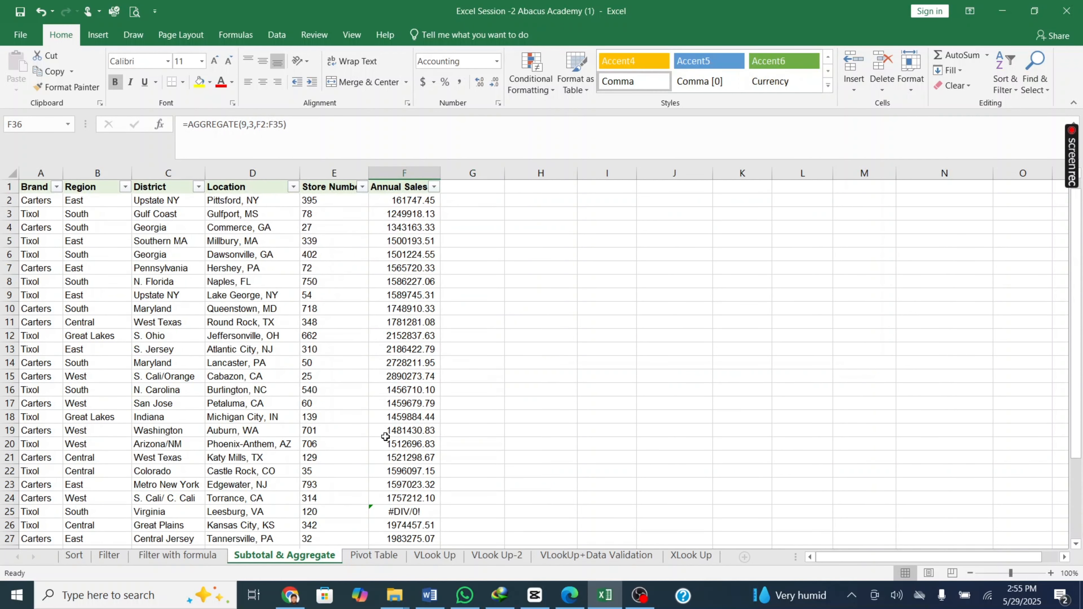
{"action": "scroll", "coordinate": [395, 435], "scroll_direction": "down", "scroll_amount": 5}
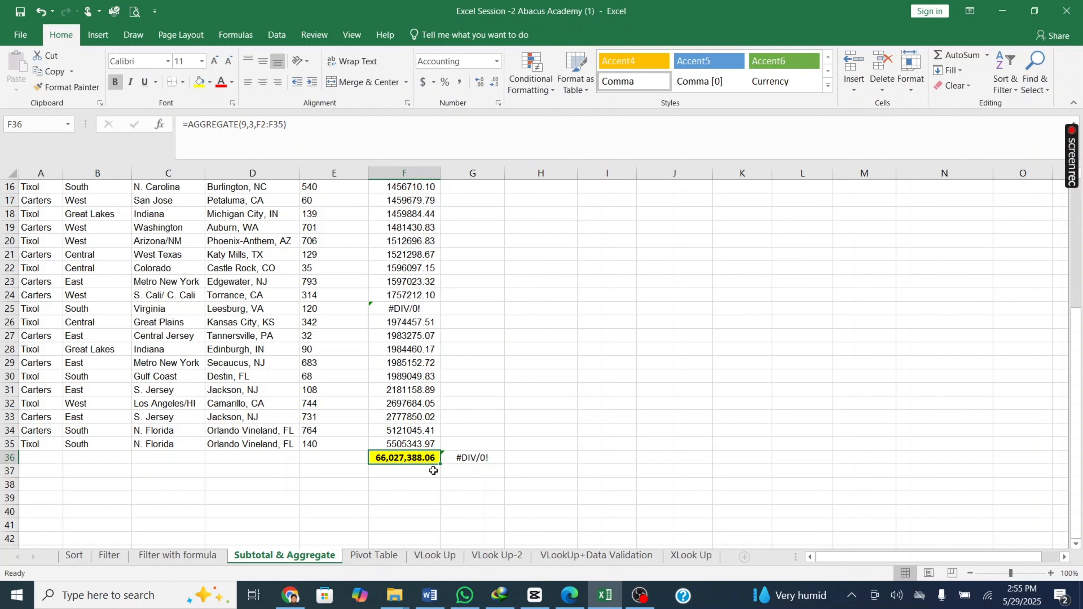
Step: On the Pivot Table sheet, select the data range A1:F35 and start creating a PivotTable from it
{"action": "left_click", "coordinate": [374, 555]}
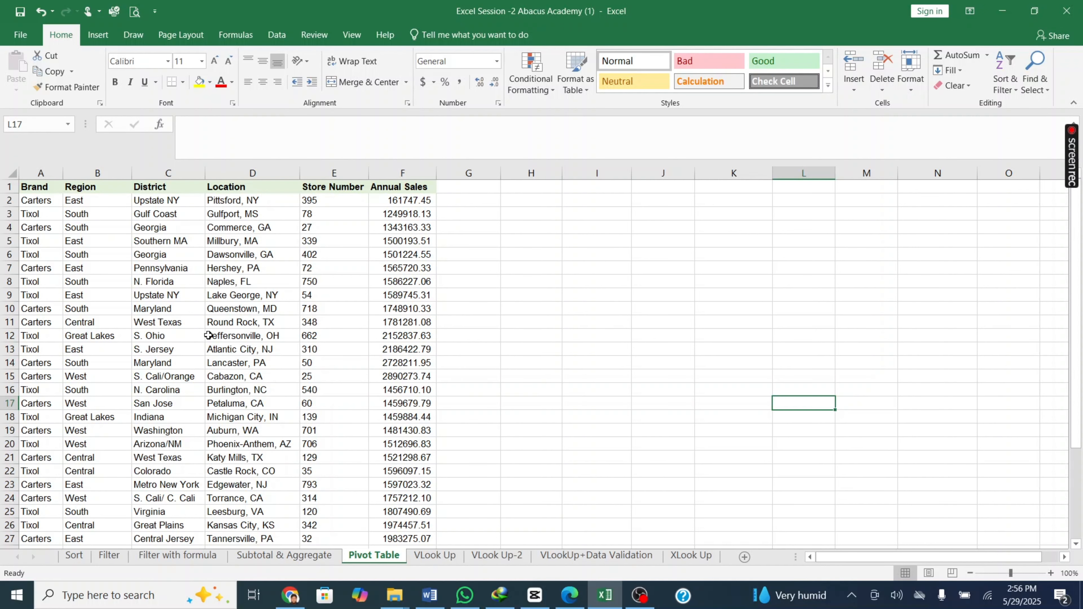
{"action": "scroll", "coordinate": [301, 362], "scroll_direction": "down", "scroll_amount": 1}
{"action": "scroll", "coordinate": [301, 362], "scroll_direction": "up", "scroll_amount": 1}
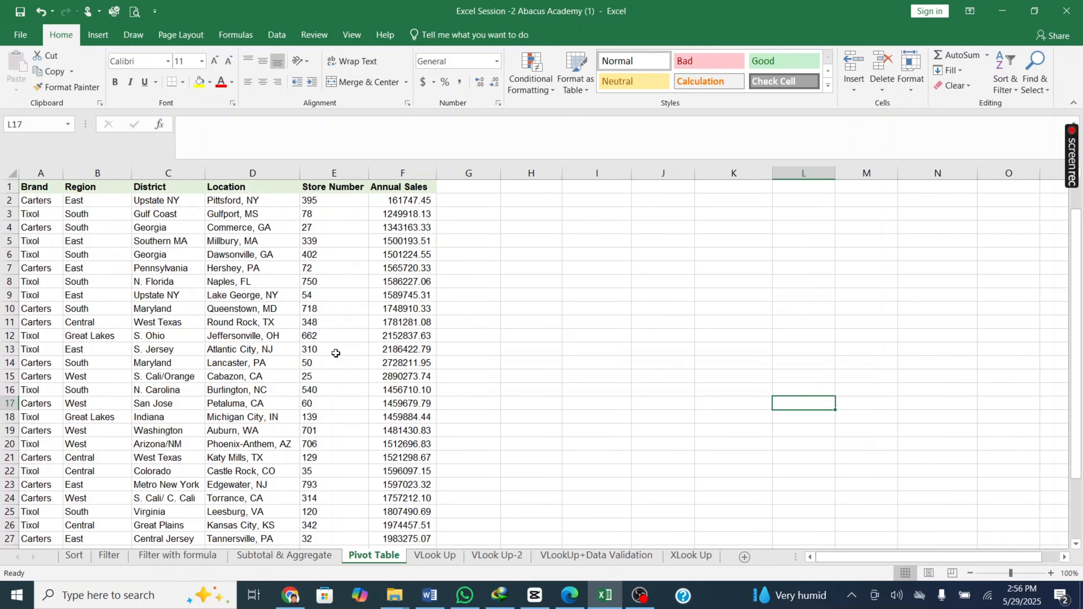
{"action": "left_click", "coordinate": [9, 176]}
{"action": "left_click", "coordinate": [238, 242]}
{"action": "scroll", "coordinate": [341, 337], "scroll_direction": "down", "scroll_amount": 8}
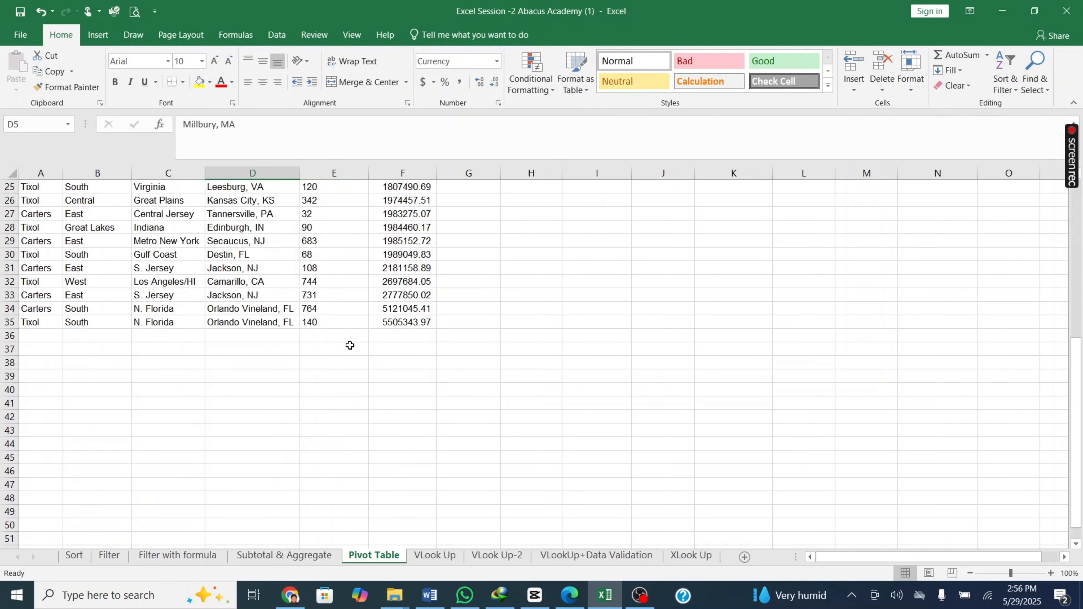
{"action": "left_click_drag", "start_coordinate": [422, 327], "coordinate": [2, 34]}
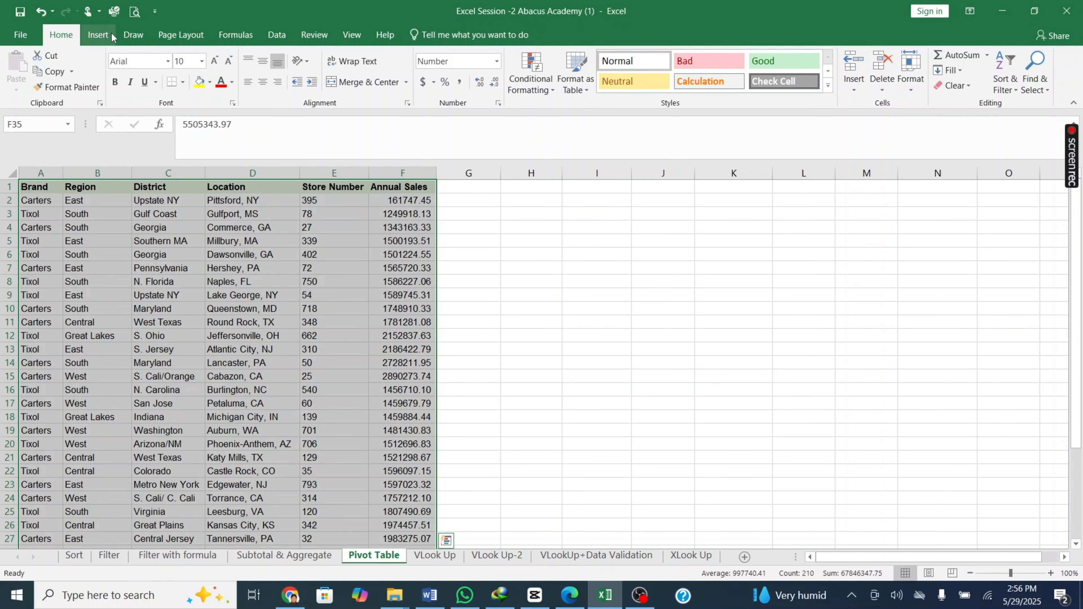
{"action": "left_click", "coordinate": [99, 36]}
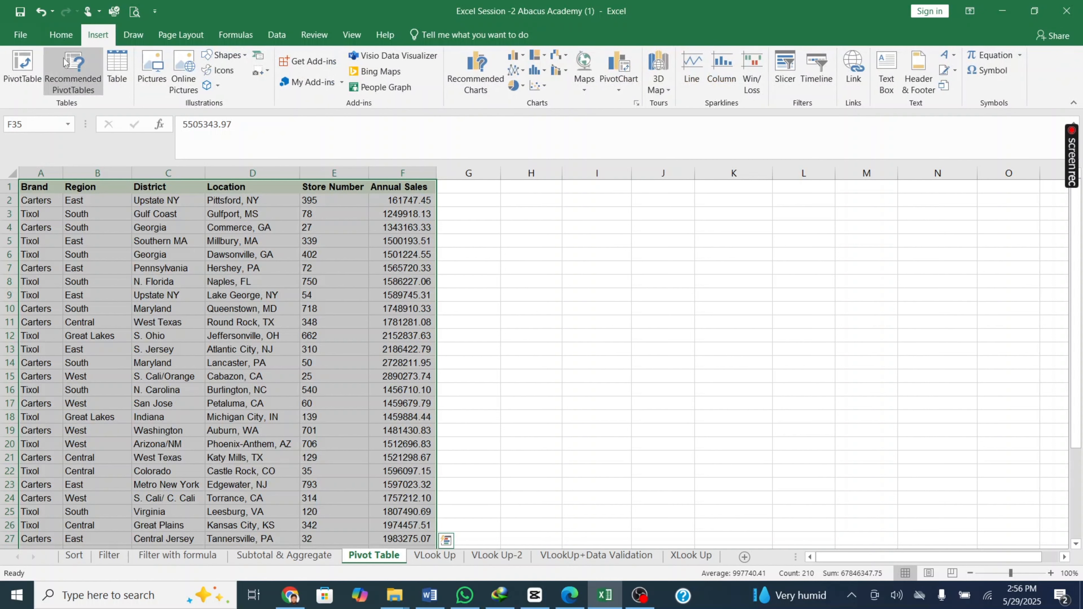
{"action": "left_click", "coordinate": [25, 75]}
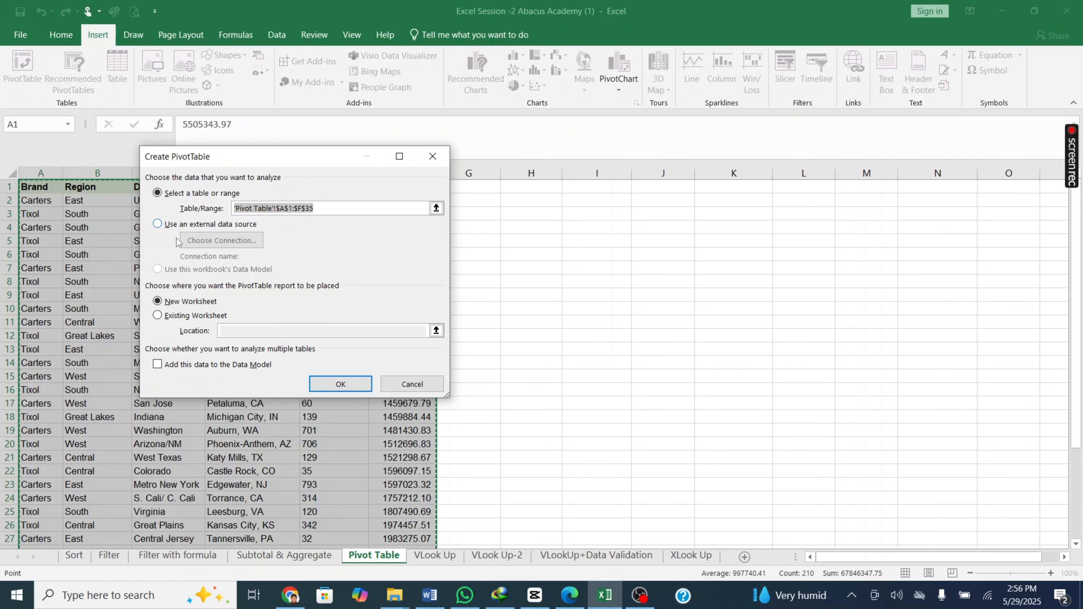
Step: Create the PivotTable on the existing worksheet with cell H4 as its location
{"action": "left_click", "coordinate": [331, 208]}
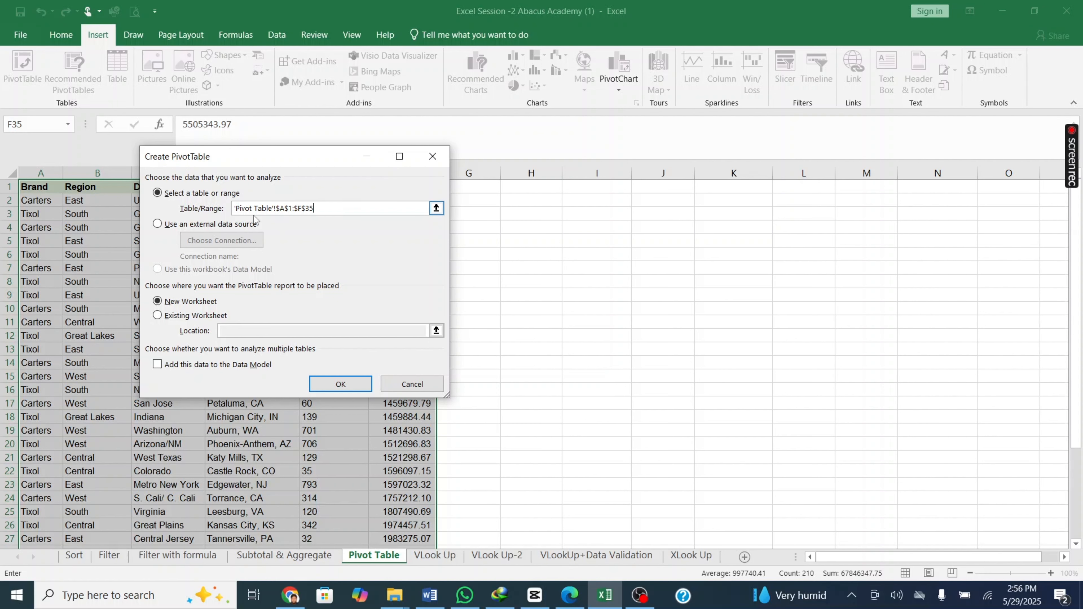
{"action": "left_click", "coordinate": [158, 315]}
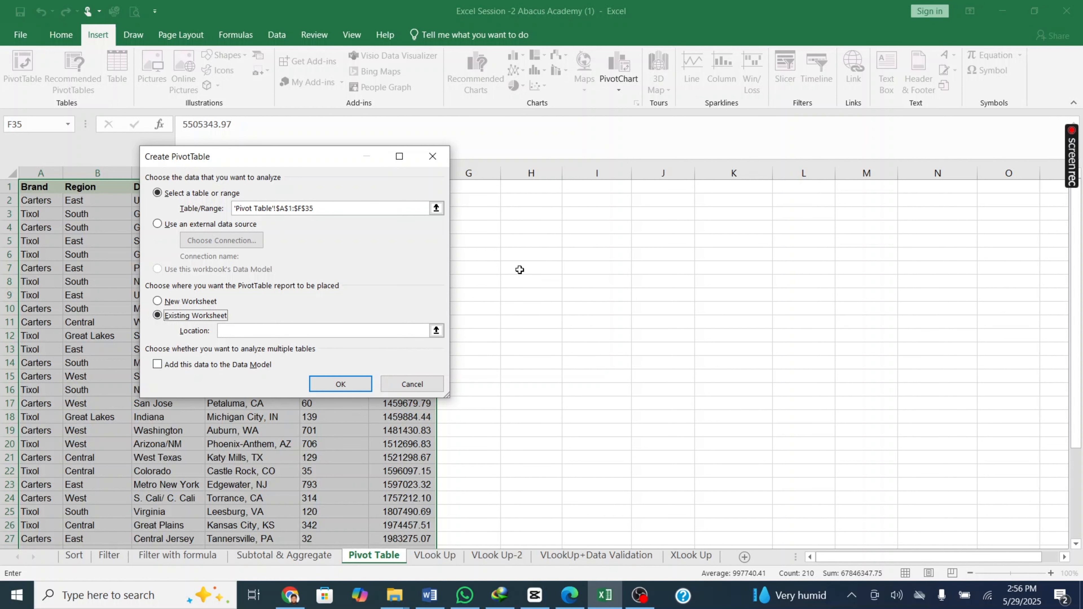
{"action": "left_click", "coordinate": [436, 330]}
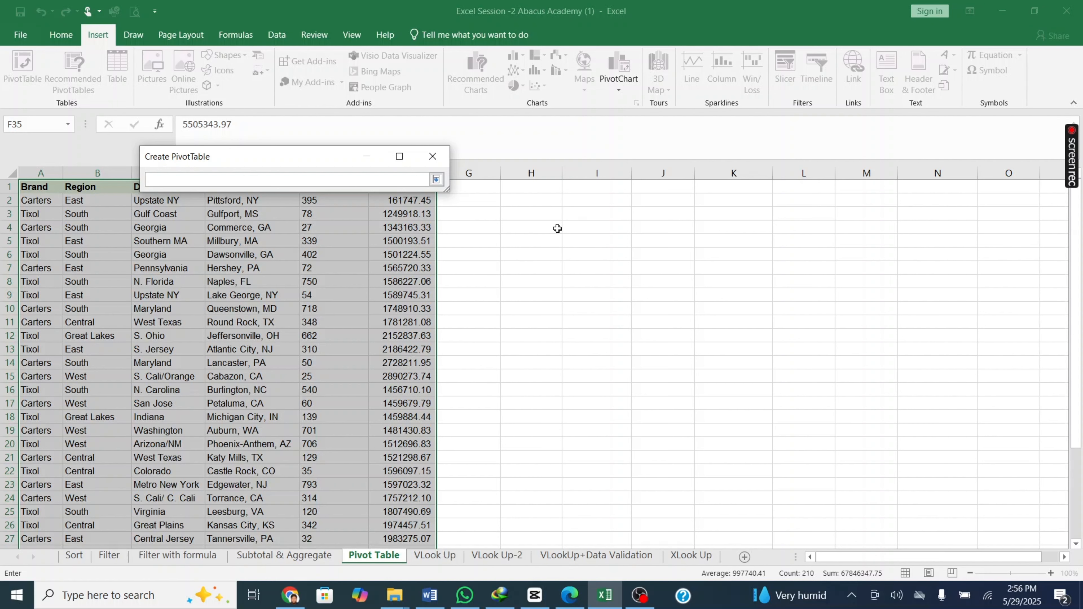
{"action": "left_click", "coordinate": [541, 227]}
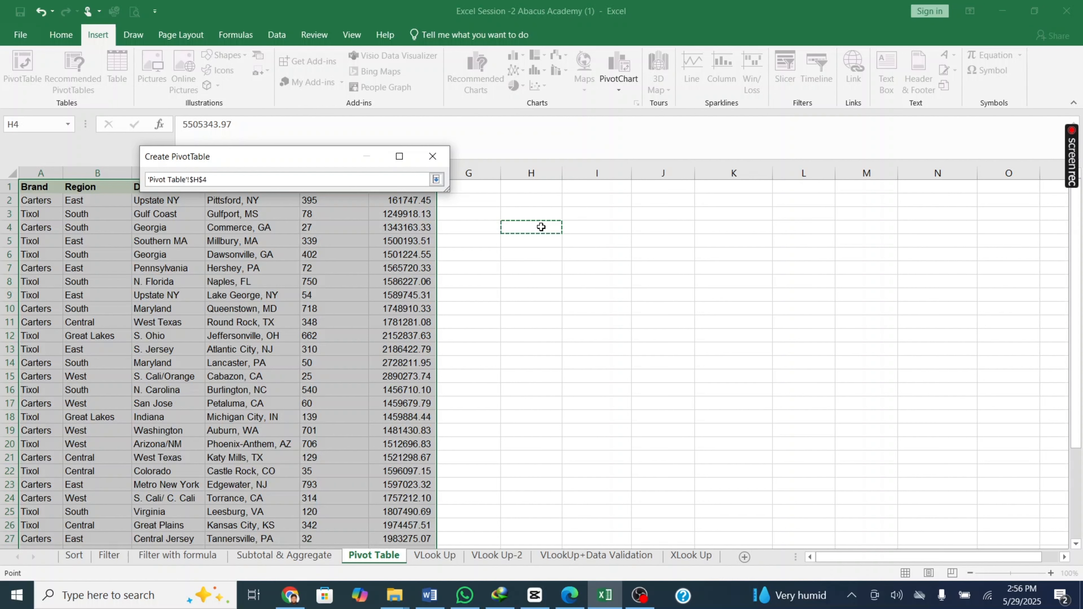
{"action": "key", "text": "Return"}
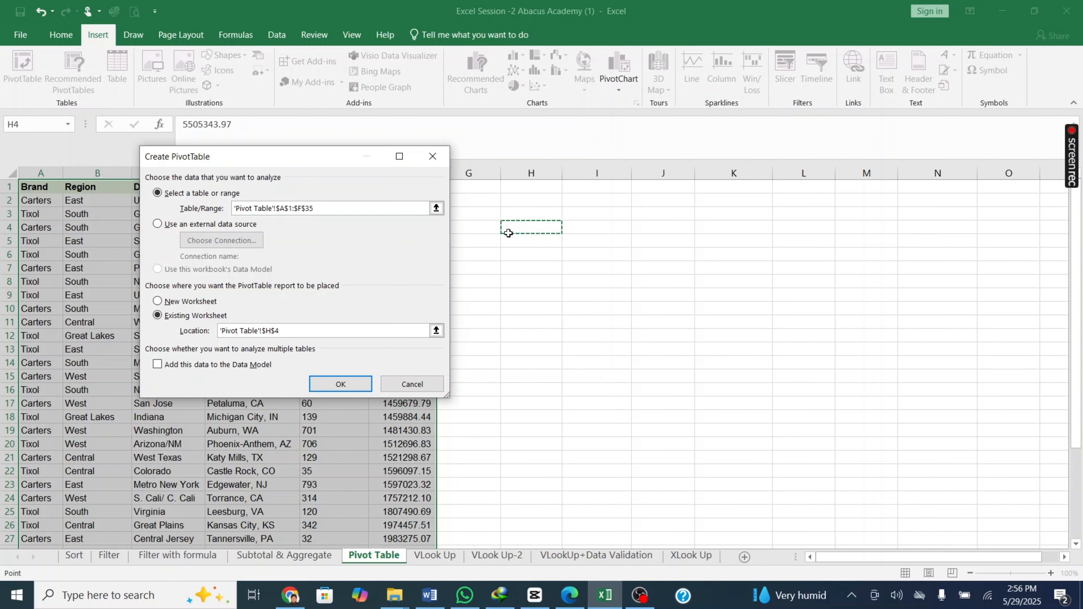
{"action": "left_click", "coordinate": [339, 384]}
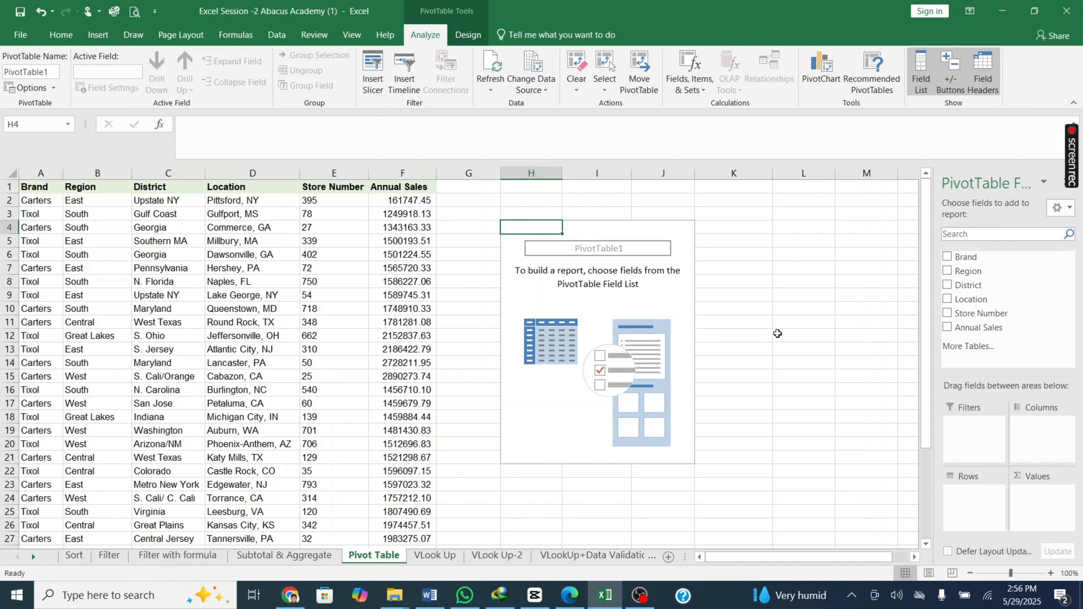
Step: Add Brand as rows and Annual Sales as summed values to the PivotTable, and apply the comma number style to I5:I7
{"action": "left_click", "coordinate": [947, 257]}
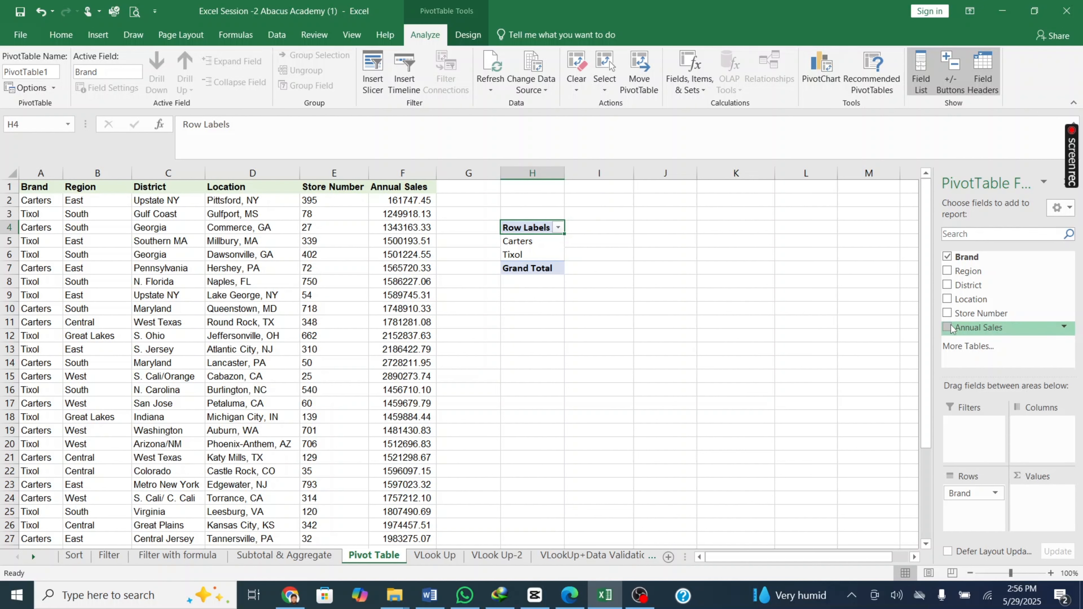
{"action": "left_click_drag", "start_coordinate": [947, 330], "coordinate": [1030, 494]}
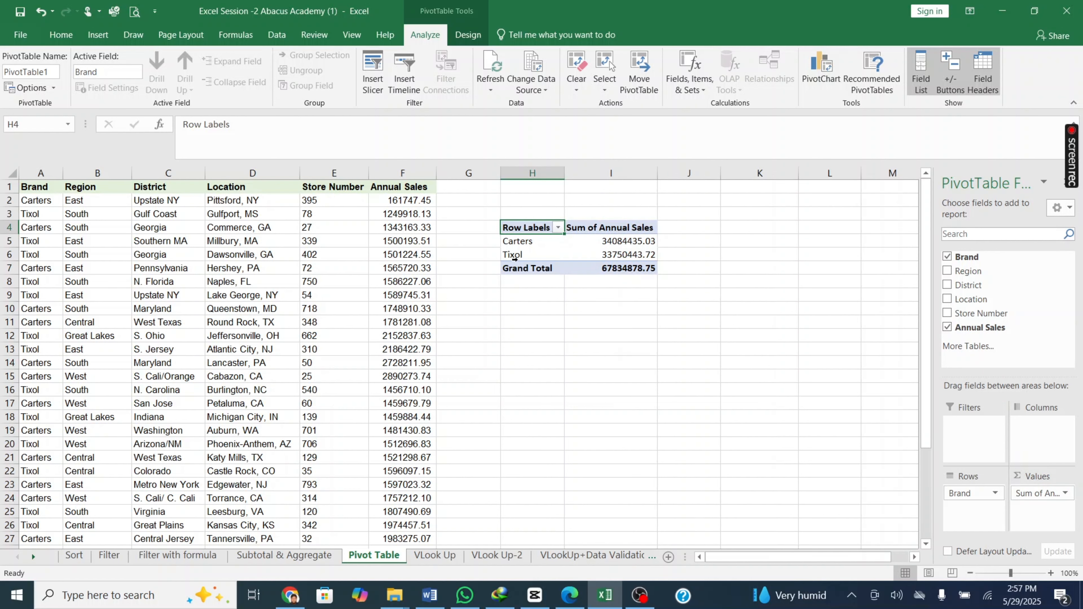
{"action": "left_click_drag", "start_coordinate": [643, 241], "coordinate": [634, 268]}
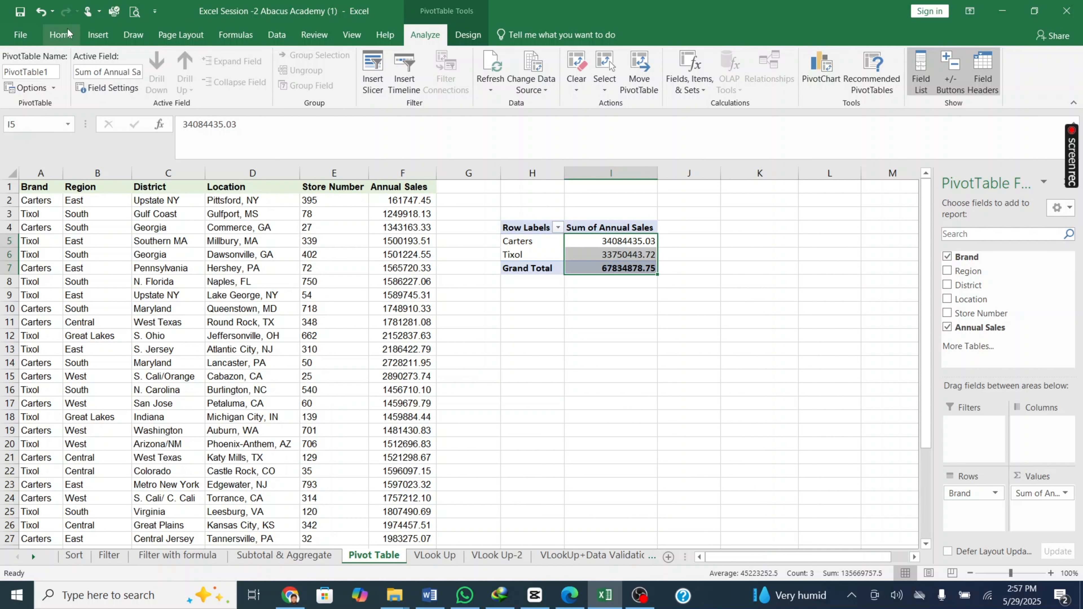
{"action": "left_click", "coordinate": [67, 36]}
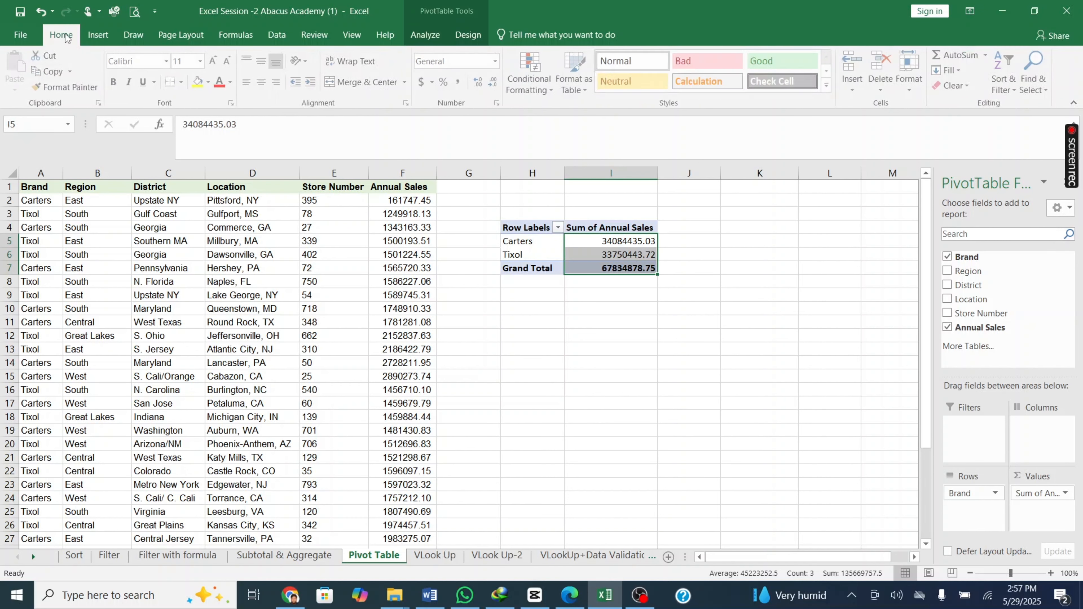
{"action": "left_click", "coordinate": [459, 82]}
{"action": "left_click", "coordinate": [632, 349]}
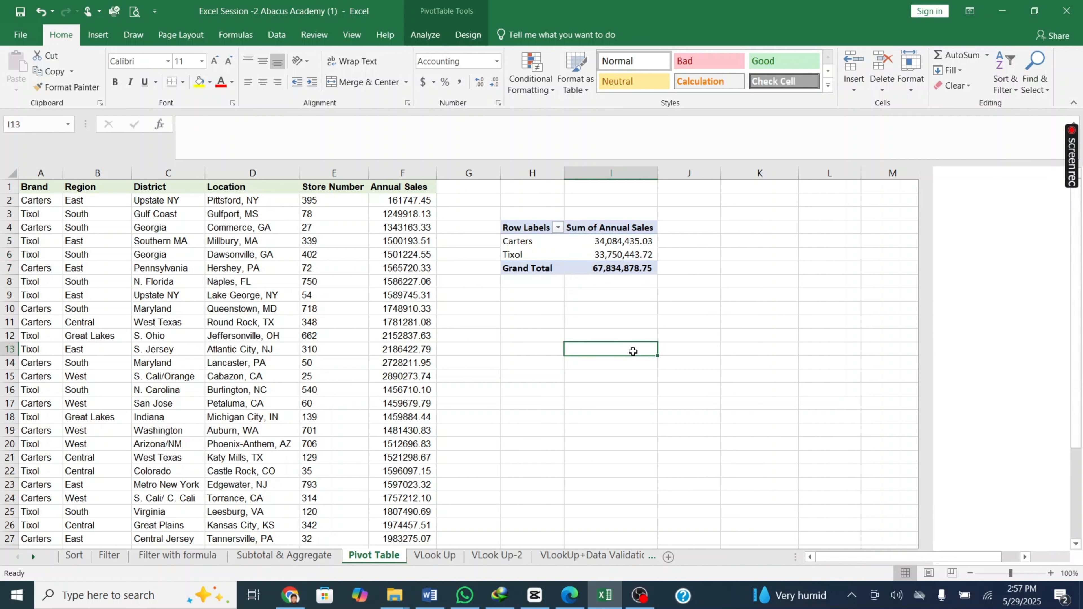
Step: Add Region beneath Brand in the PivotTable rows and review the regional sales and grand total
{"action": "left_click", "coordinate": [581, 244]}
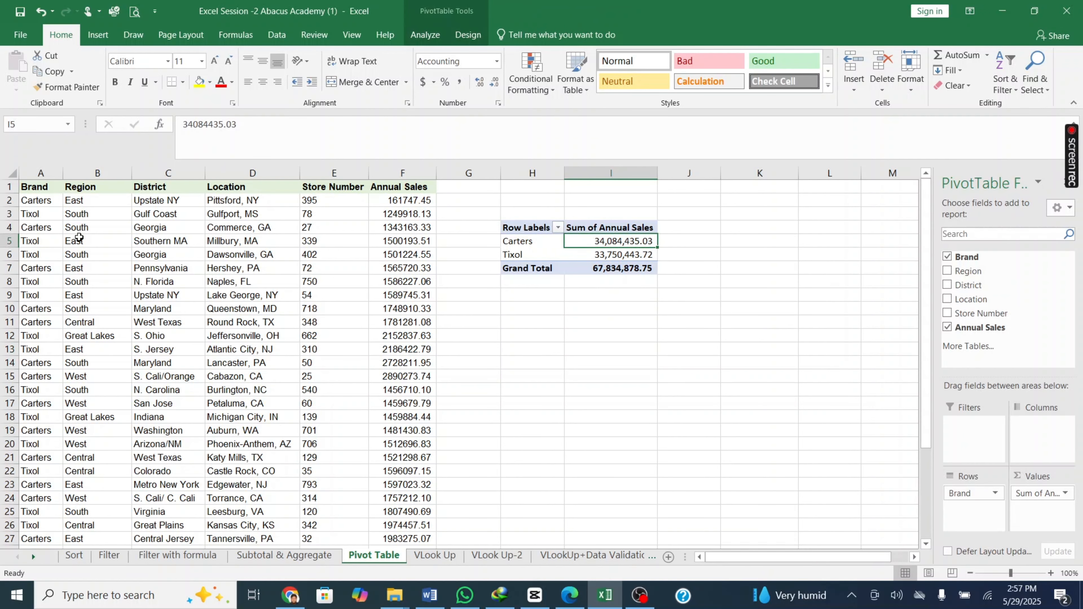
{"action": "left_click", "coordinate": [947, 272]}
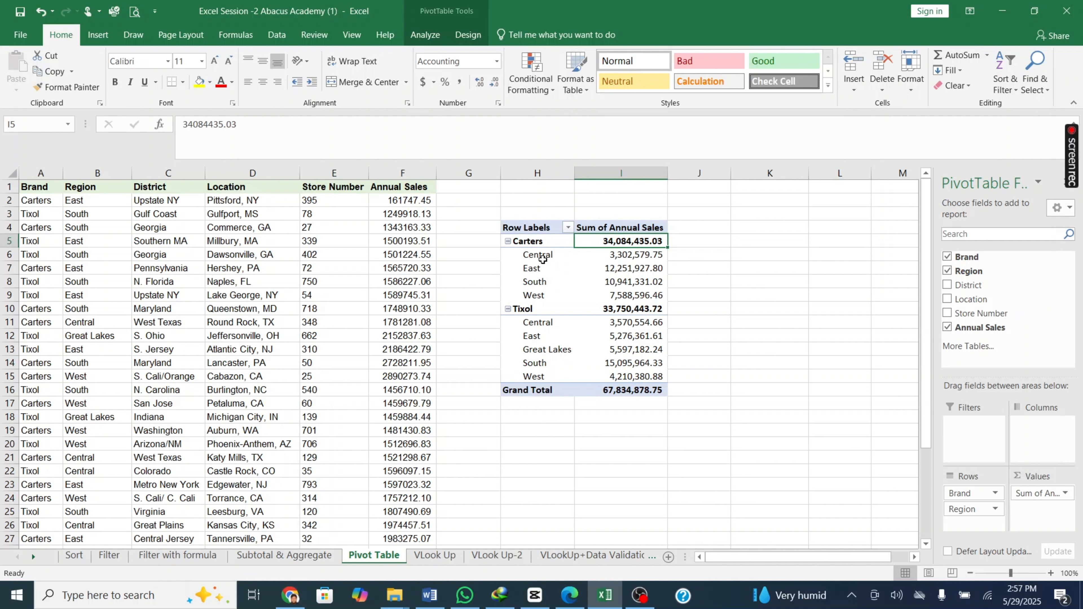
{"action": "left_click", "coordinate": [541, 257]}
{"action": "left_click", "coordinate": [533, 269]}
{"action": "left_click", "coordinate": [535, 283]}
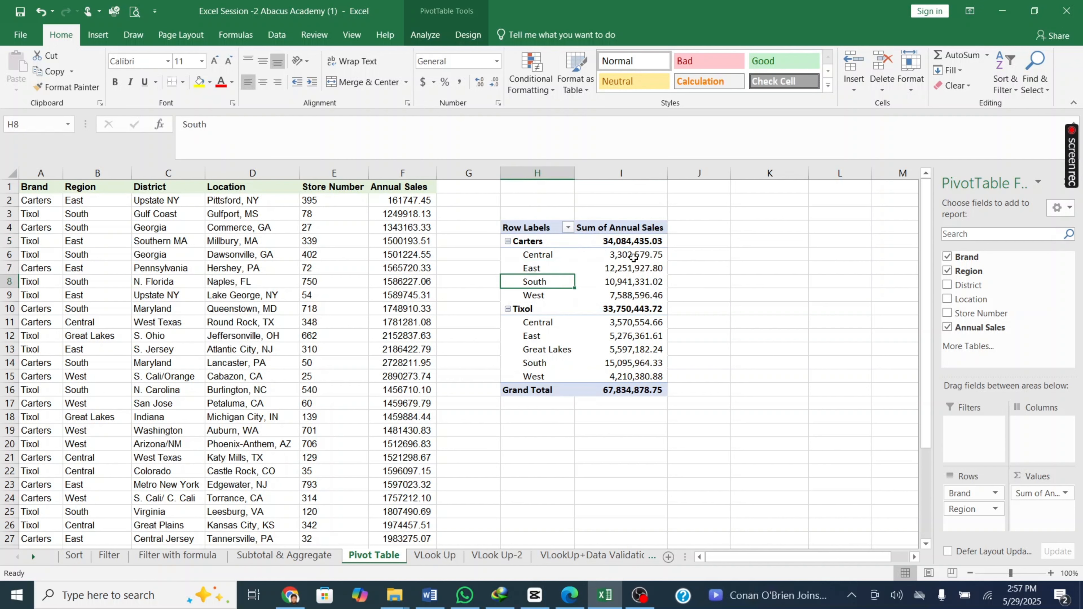
{"action": "left_click_drag", "start_coordinate": [633, 255], "coordinate": [628, 375]}
{"action": "left_click", "coordinate": [622, 389]}
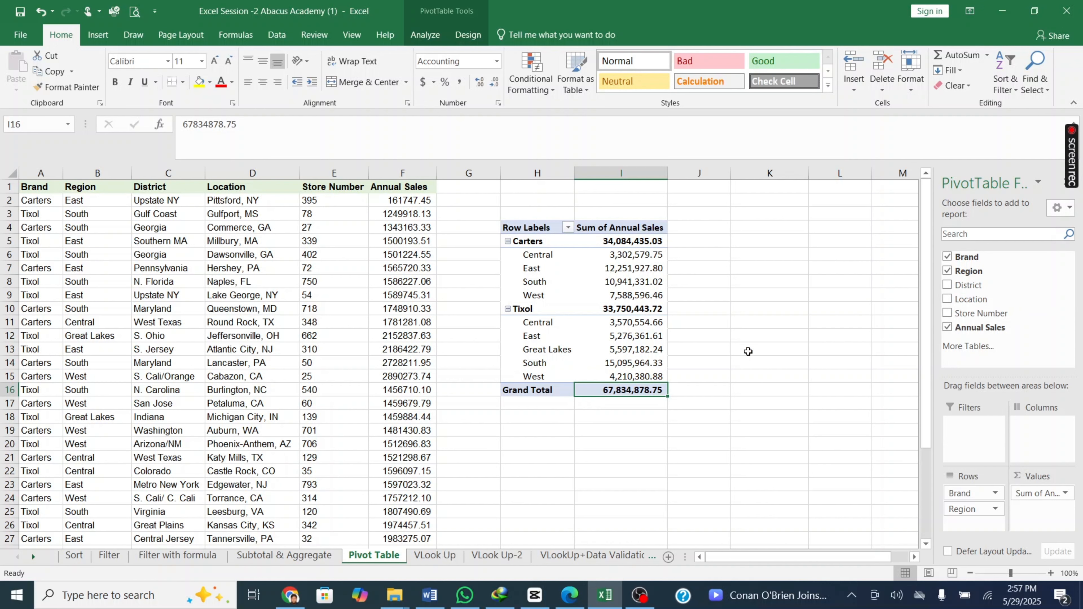
Step: Move Brand from the PivotTable rows to its columns and add Store Number as a report filter
{"action": "left_click_drag", "start_coordinate": [967, 493], "coordinate": [1043, 427]}
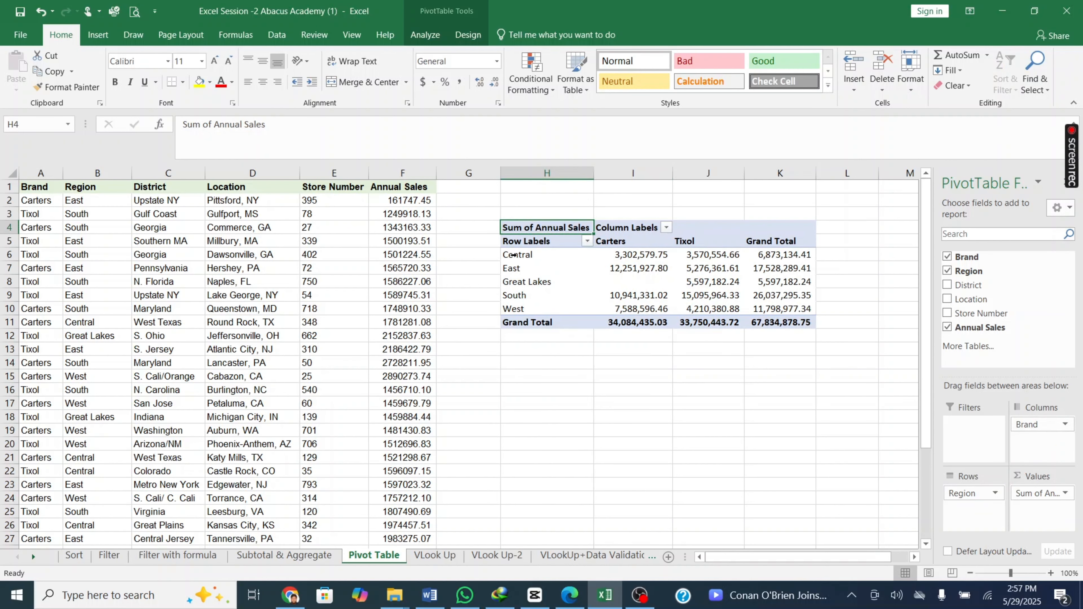
{"action": "left_click_drag", "start_coordinate": [514, 255], "coordinate": [514, 305]}
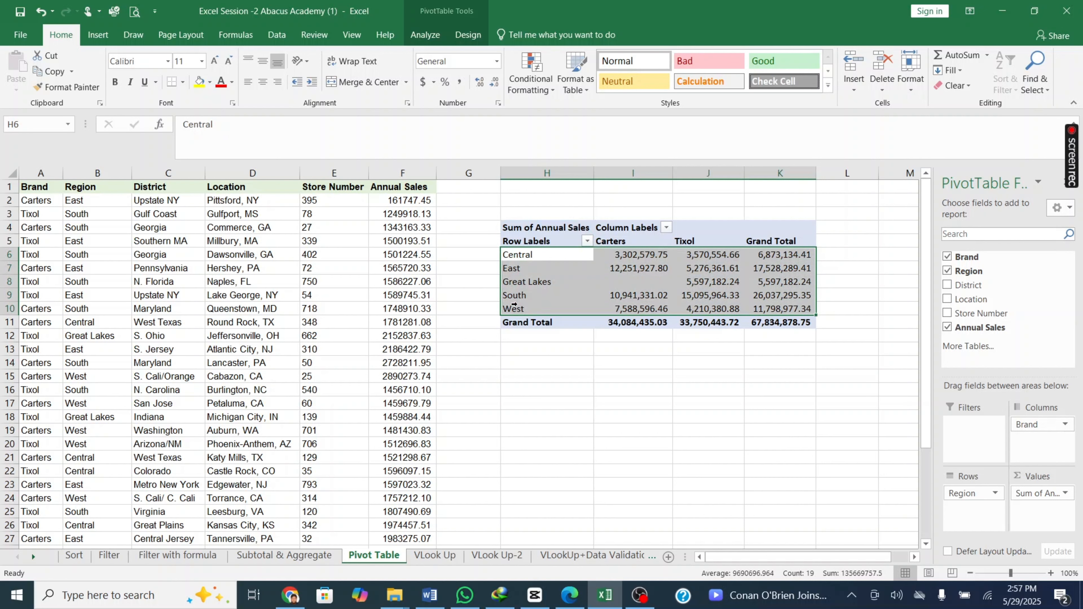
{"action": "left_click", "coordinate": [611, 240]}
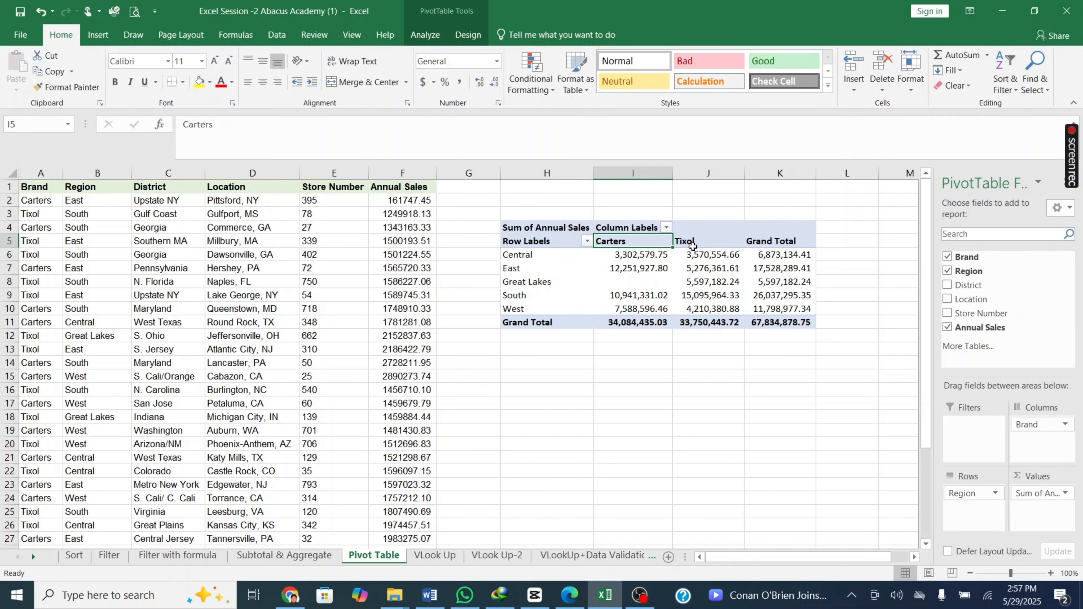
{"action": "left_click", "coordinate": [692, 246]}
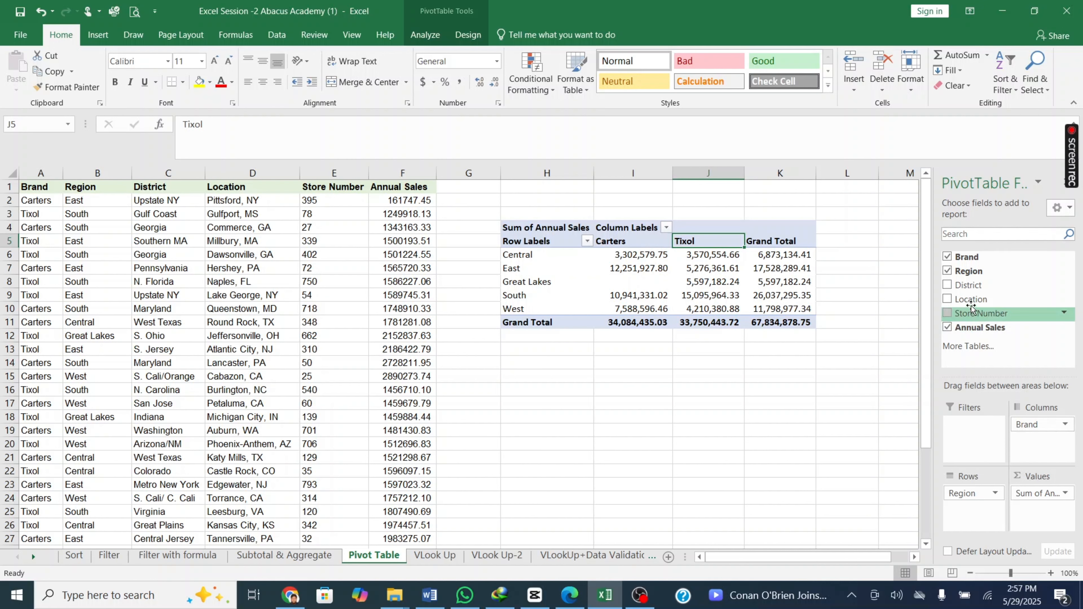
{"action": "left_click_drag", "start_coordinate": [968, 315], "coordinate": [974, 426]}
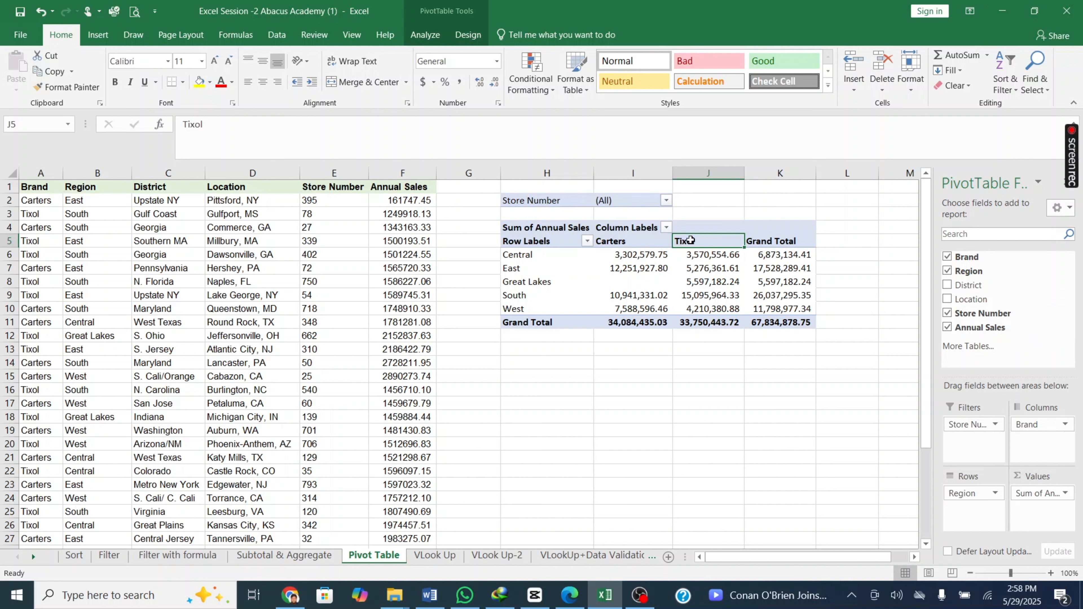
Step: Filter the PivotTable's Store Number report filter to store 25, with multiple item selection enabled
{"action": "left_click", "coordinate": [666, 201]}
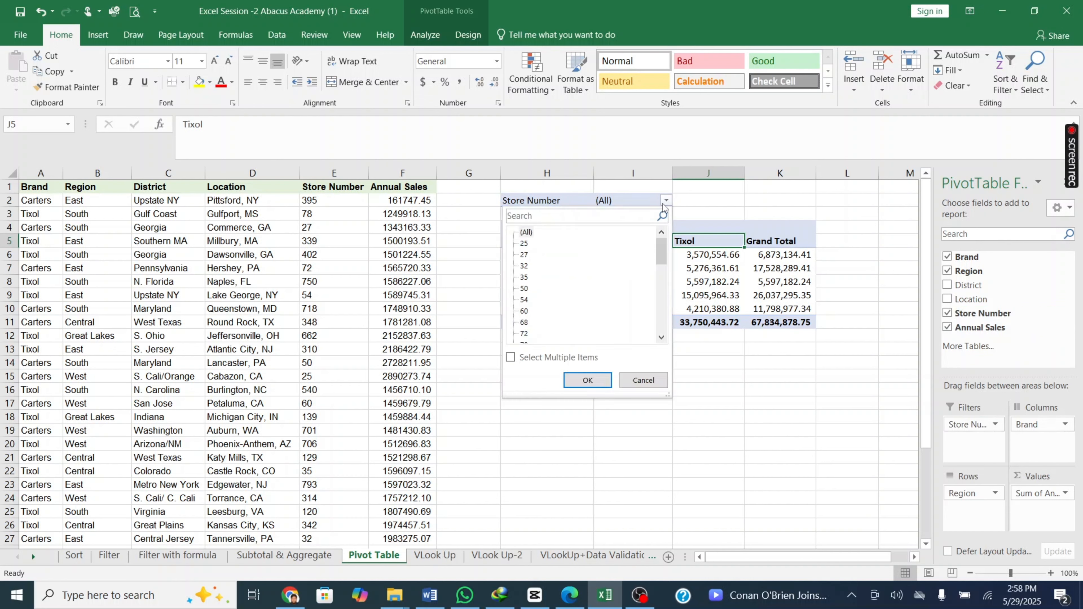
{"action": "left_click", "coordinate": [526, 245]}
{"action": "left_click", "coordinate": [574, 380]}
{"action": "left_click", "coordinate": [556, 361]}
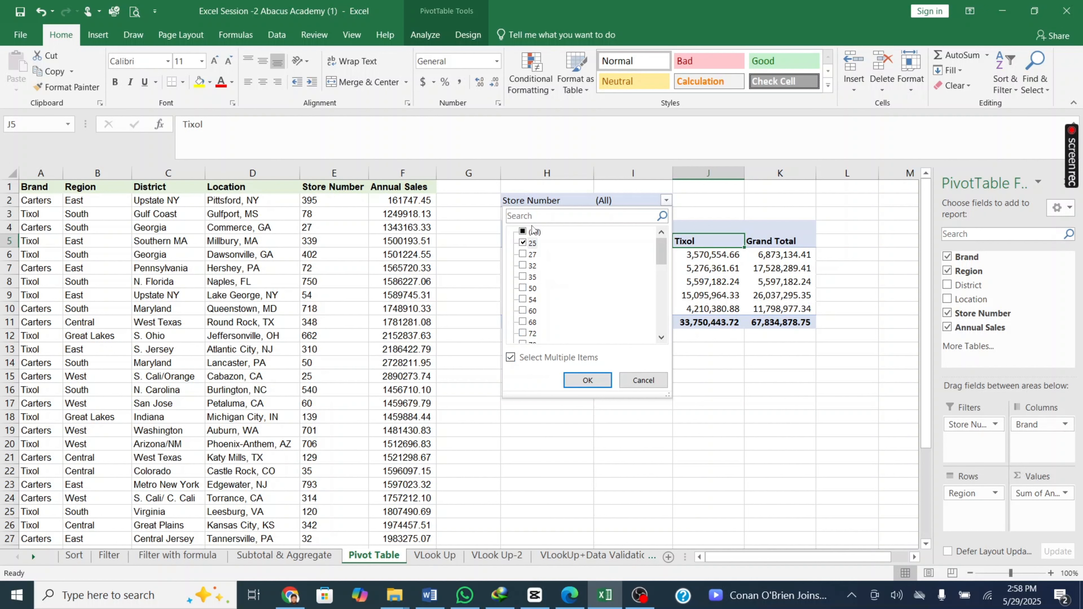
{"action": "left_click", "coordinate": [578, 377]}
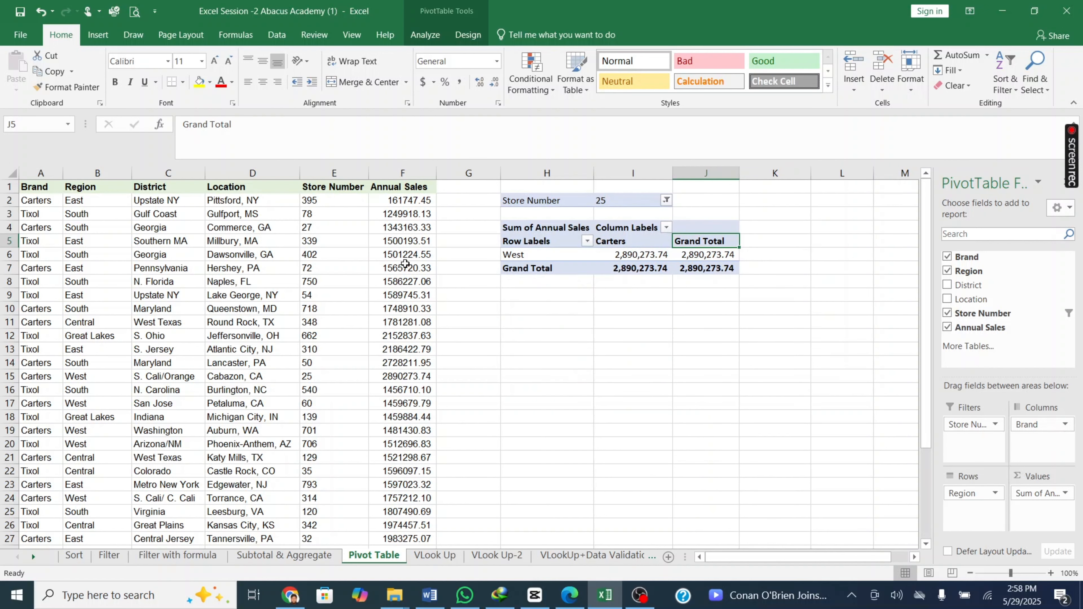
Step: Select the West row of the filtered PivotTable and inspect the Store Number filter's item list without changing its selection
{"action": "left_click", "coordinate": [518, 249]}
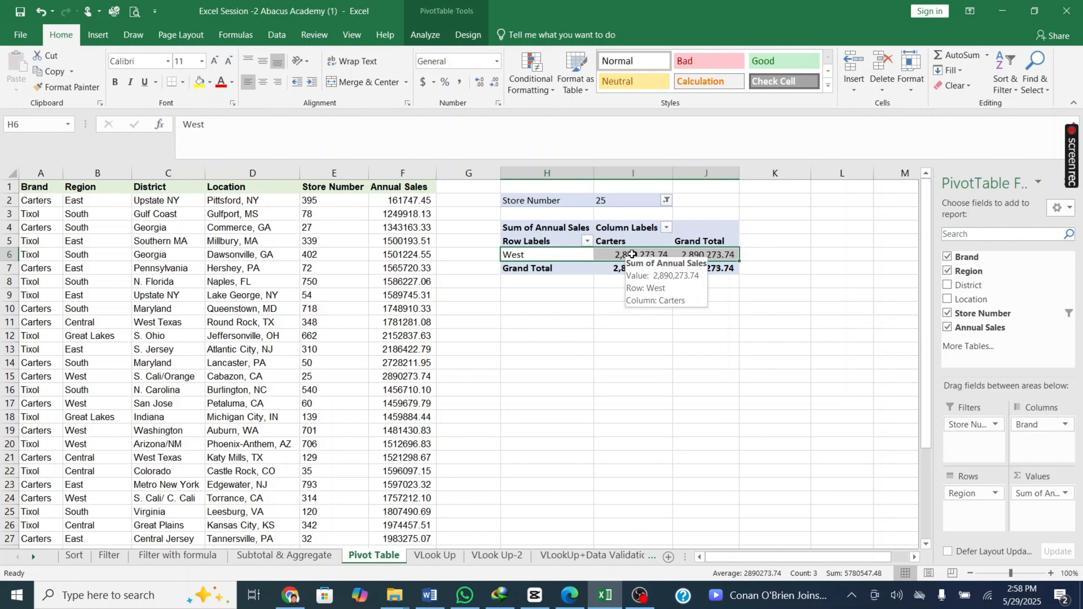
{"action": "left_click", "coordinate": [666, 200]}
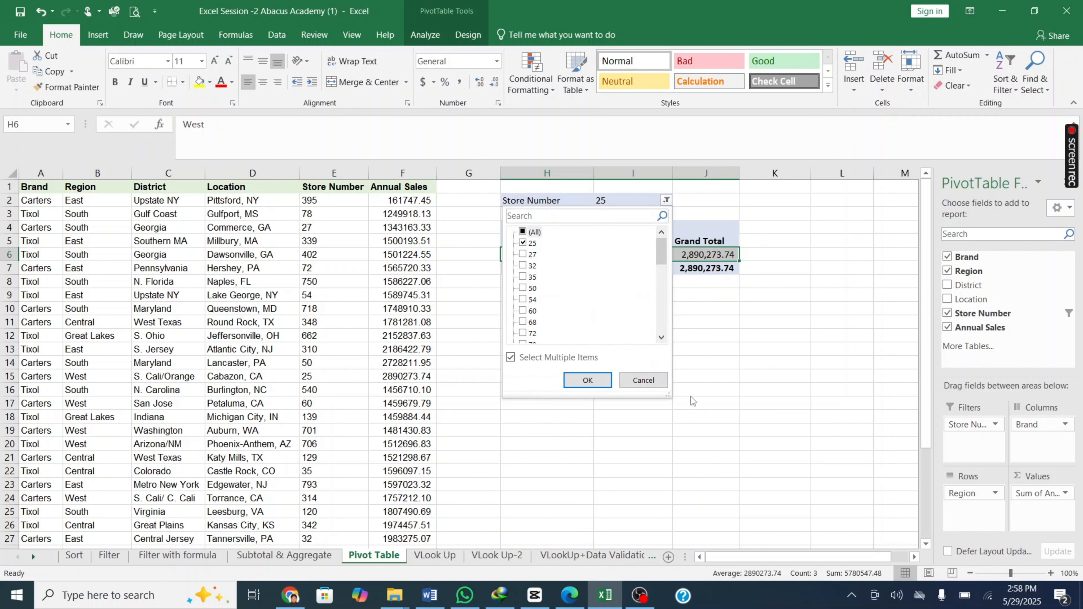
{"action": "left_click", "coordinate": [644, 379]}
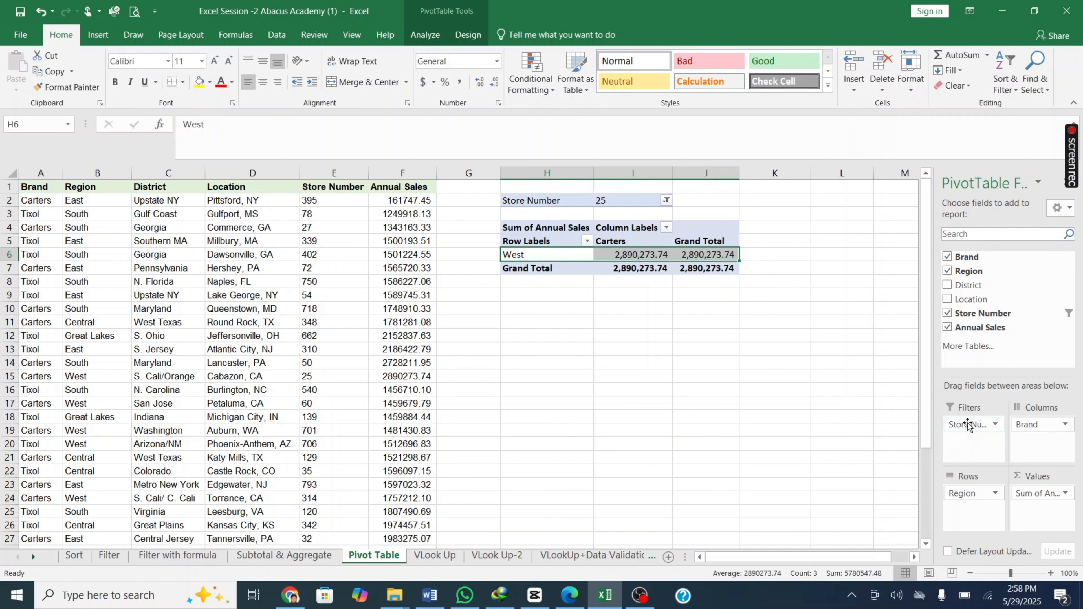
Step: Remove Store Number from the pivot table's filters and move Brand from the columns to the filters
{"action": "left_click_drag", "start_coordinate": [960, 406], "coordinate": [968, 330]}
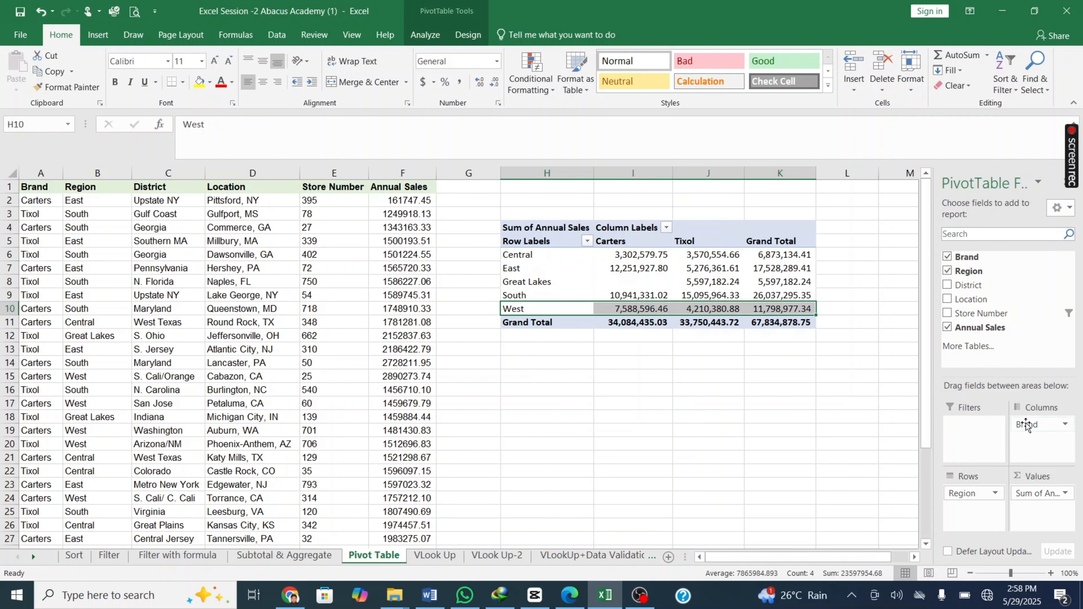
{"action": "left_click_drag", "start_coordinate": [1025, 424], "coordinate": [961, 425]}
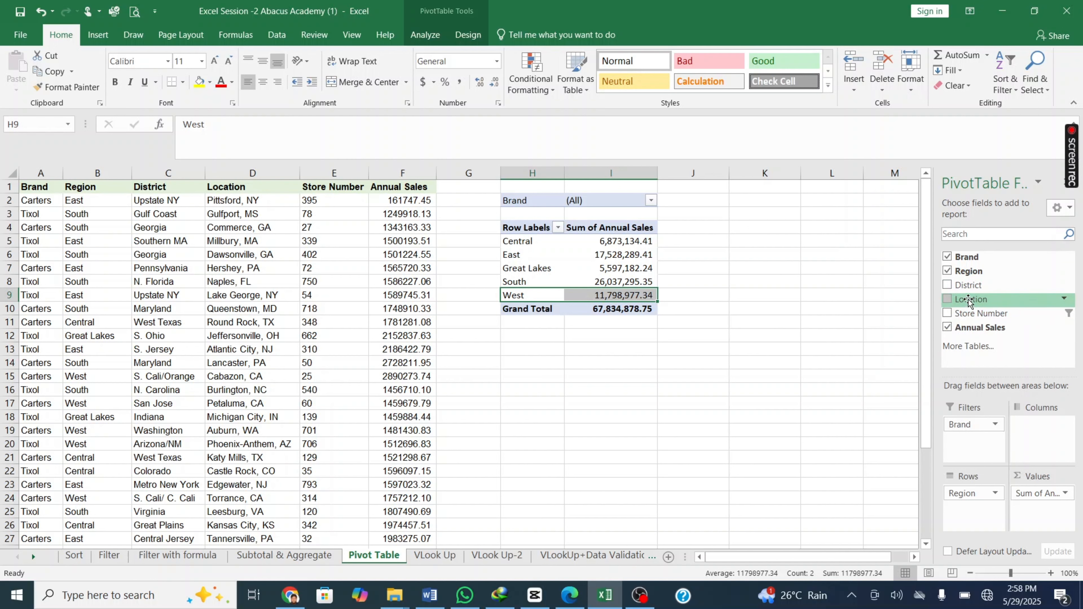
Step: Add the Location field to the pivot table's rows above Region
{"action": "left_click_drag", "start_coordinate": [969, 302], "coordinate": [968, 490]}
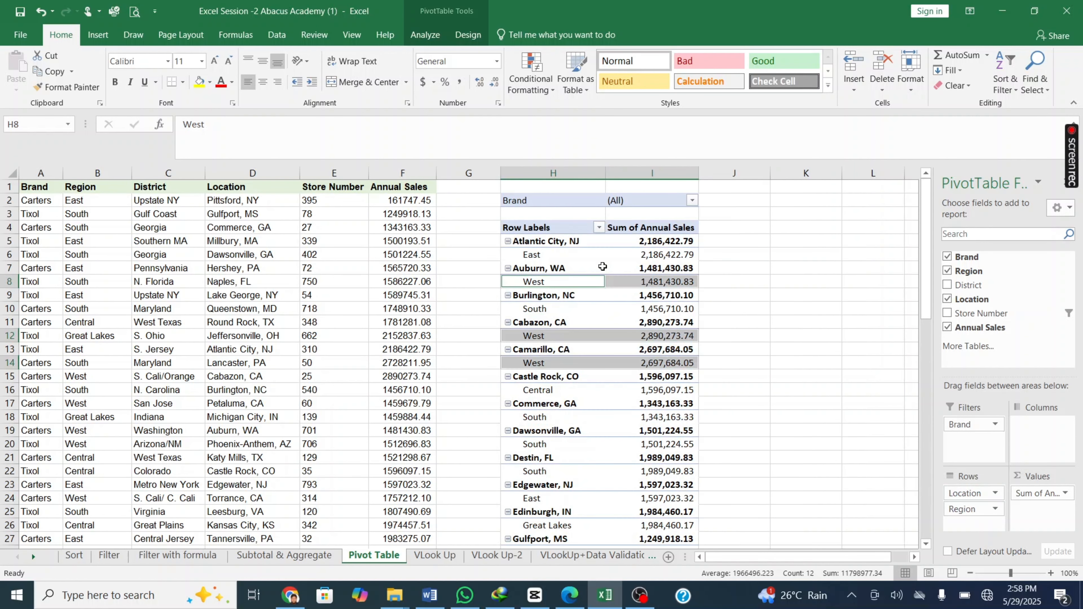
{"action": "scroll", "coordinate": [595, 297], "scroll_direction": "down", "scroll_amount": 2}
{"action": "scroll", "coordinate": [590, 307], "scroll_direction": "up", "scroll_amount": 2}
Step: Filter the pivot table by Brand to show only Carters
{"action": "left_click", "coordinate": [691, 202]}
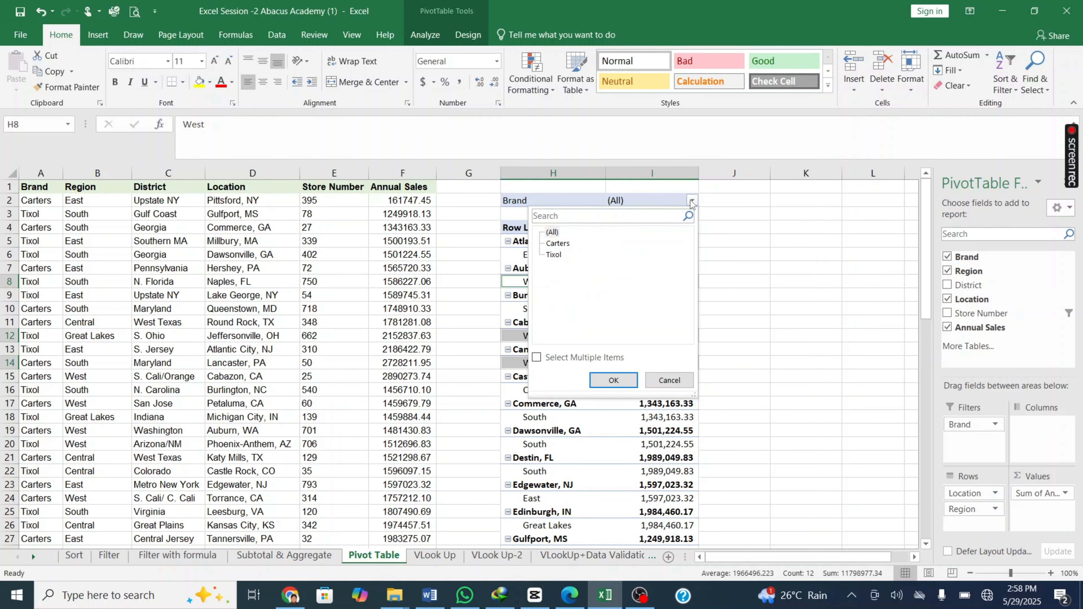
{"action": "left_click", "coordinate": [556, 244]}
{"action": "left_click", "coordinate": [614, 381]}
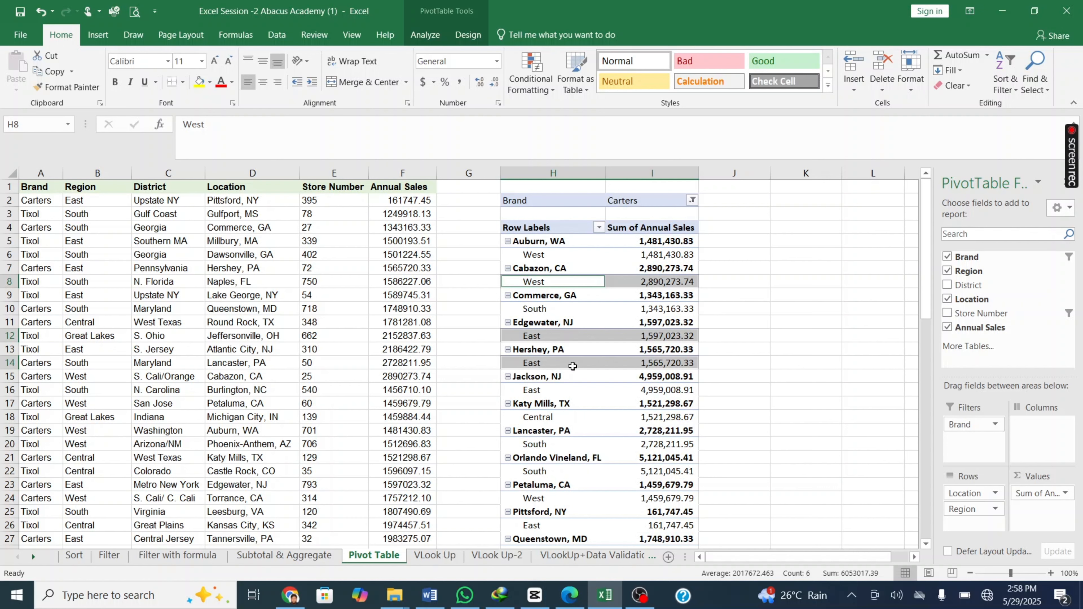
Step: Switch the pivot table's Brand filter to Tixol and review the sales down to the grand total
{"action": "left_click", "coordinate": [692, 201]}
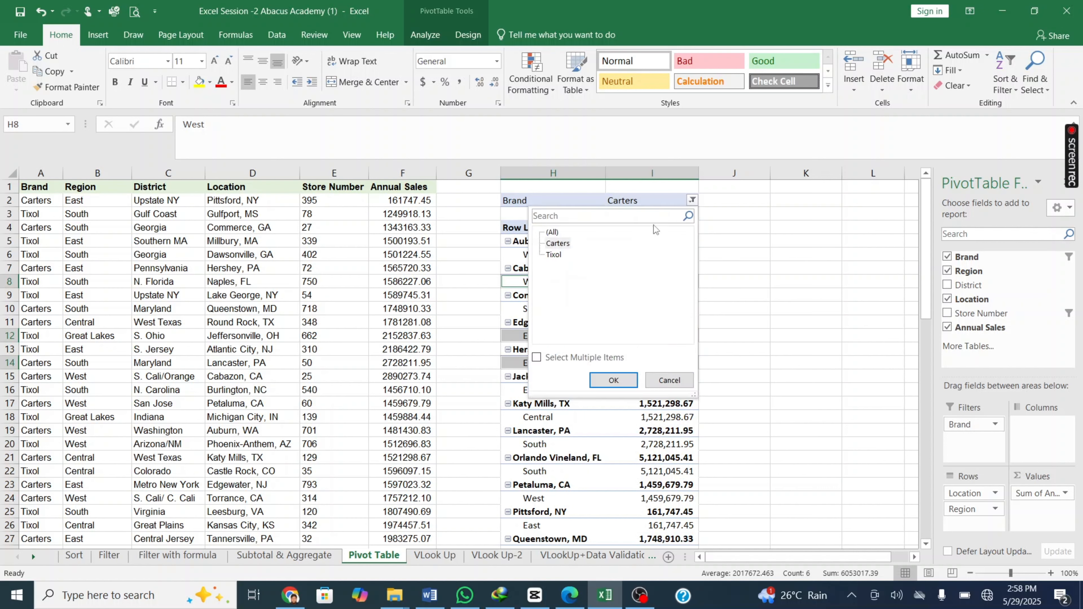
{"action": "left_click", "coordinate": [553, 254]}
{"action": "left_click", "coordinate": [613, 380]}
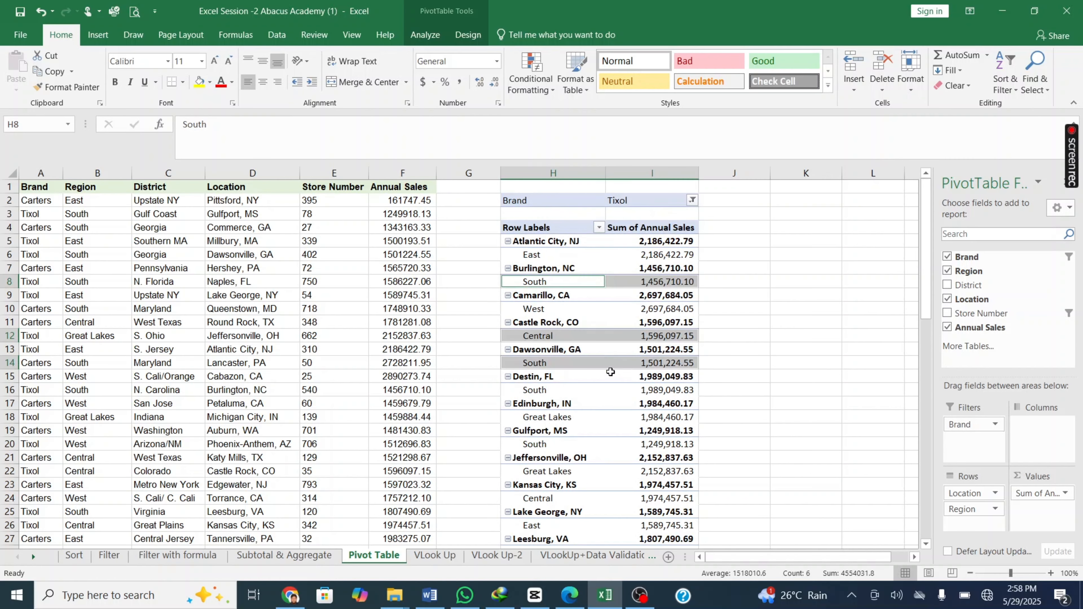
{"action": "scroll", "coordinate": [613, 354], "scroll_direction": "down", "scroll_amount": 1}
{"action": "scroll", "coordinate": [613, 354], "scroll_direction": "down", "scroll_amount": 10}
{"action": "scroll", "coordinate": [610, 352], "scroll_direction": "up", "scroll_amount": 5}
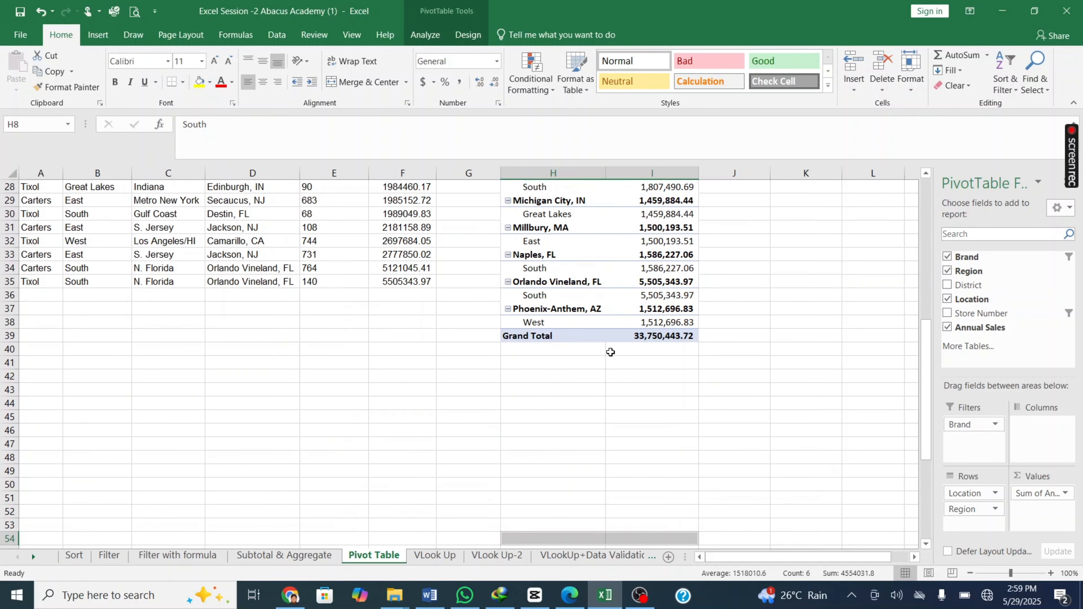
{"action": "scroll", "coordinate": [611, 352], "scroll_direction": "up", "scroll_amount": 5}
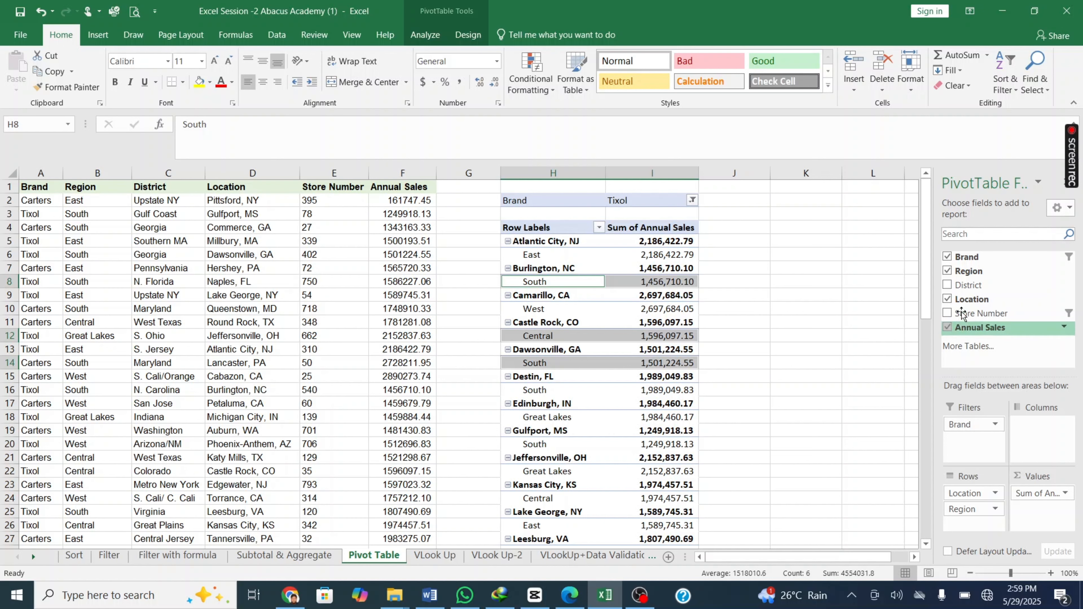
Step: Move Brand from the filters to the first place in the rows, above Location and Region, and check the Carters hierarchy
{"action": "left_click_drag", "start_coordinate": [974, 429], "coordinate": [965, 488]}
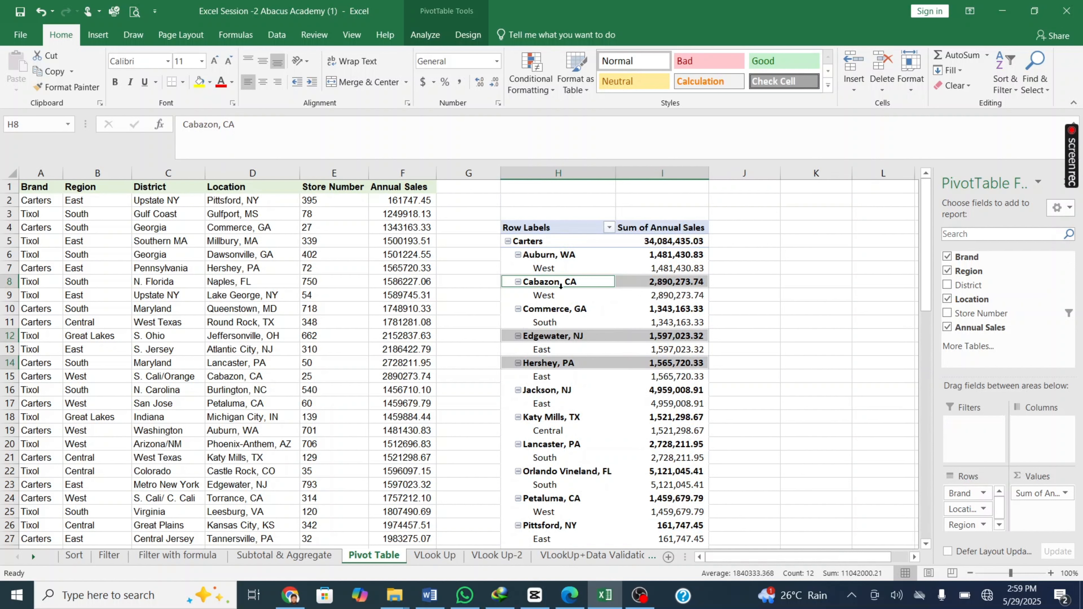
{"action": "left_click", "coordinate": [521, 242]}
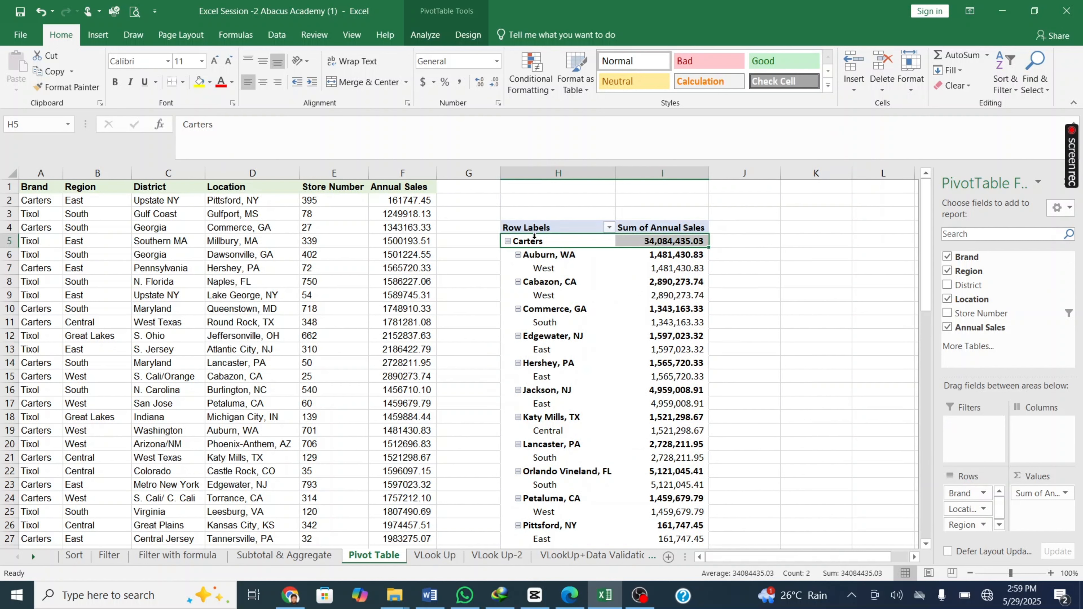
{"action": "left_click", "coordinate": [546, 256]}
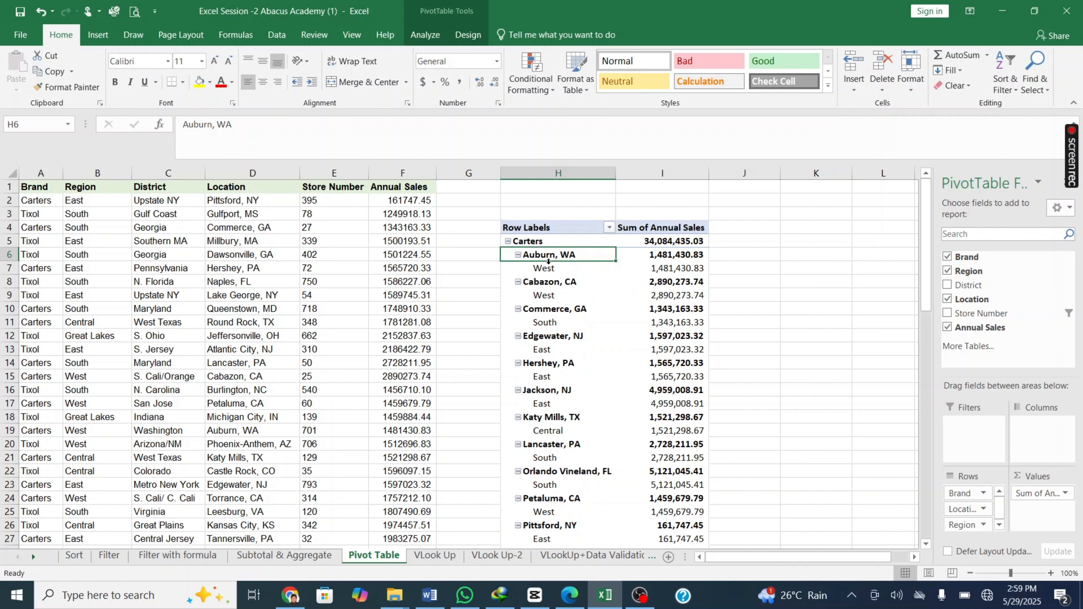
{"action": "left_click", "coordinate": [544, 272]}
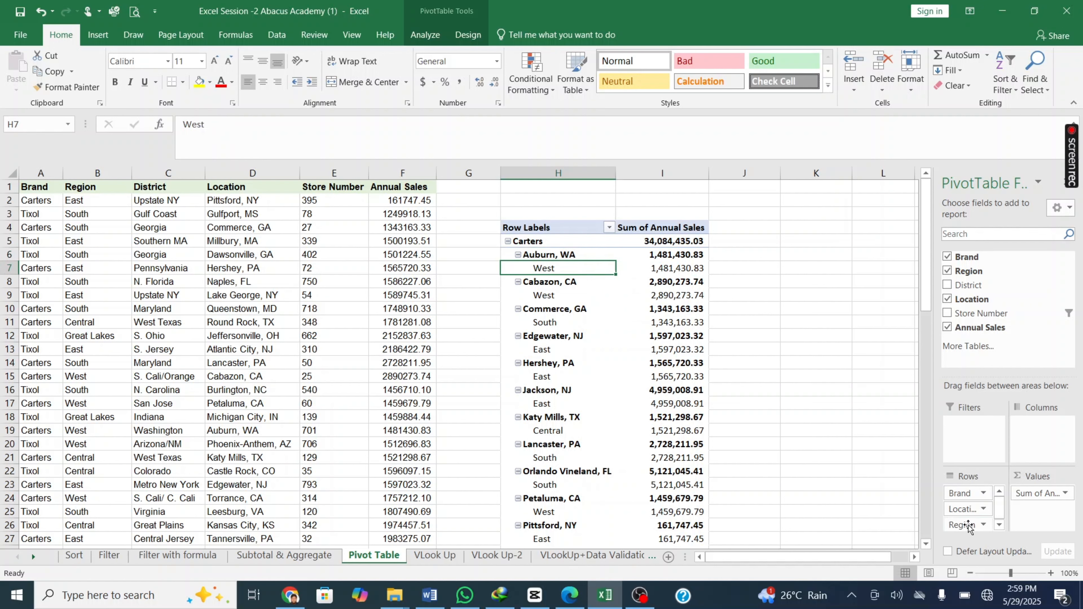
Step: Reorder the row fields so Region comes before Location and review the regrouped pivot table down to its grand total
{"action": "left_click_drag", "start_coordinate": [965, 527], "coordinate": [973, 510]}
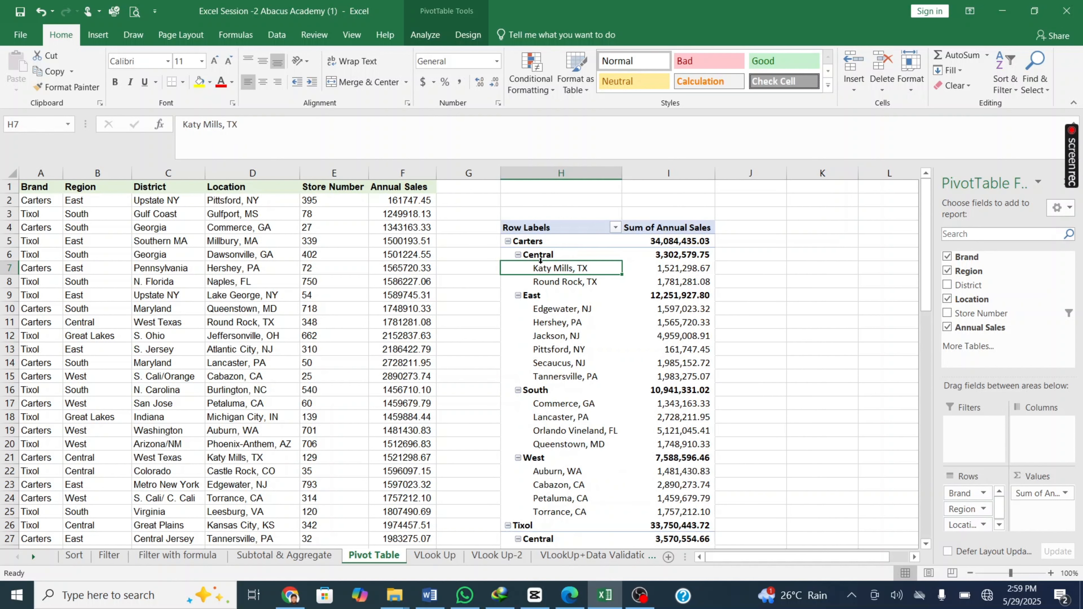
{"action": "left_click", "coordinate": [553, 256]}
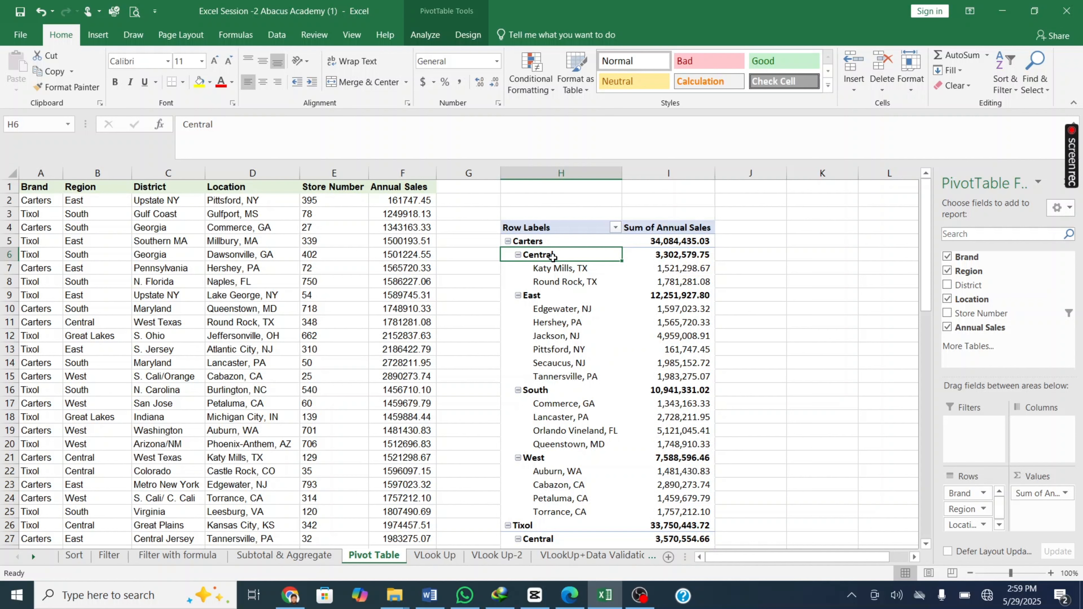
{"action": "left_click", "coordinate": [557, 271]}
{"action": "scroll", "coordinate": [557, 299], "scroll_direction": "down", "scroll_amount": 3}
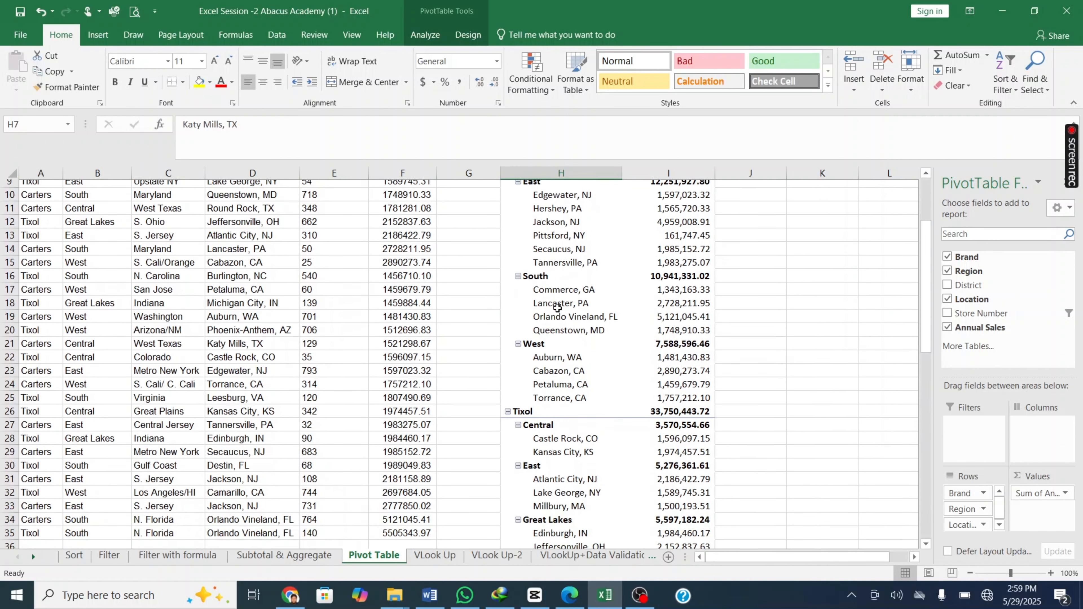
{"action": "scroll", "coordinate": [557, 307], "scroll_direction": "down", "scroll_amount": 10}
{"action": "scroll", "coordinate": [903, 464], "scroll_direction": "up", "scroll_amount": 2}
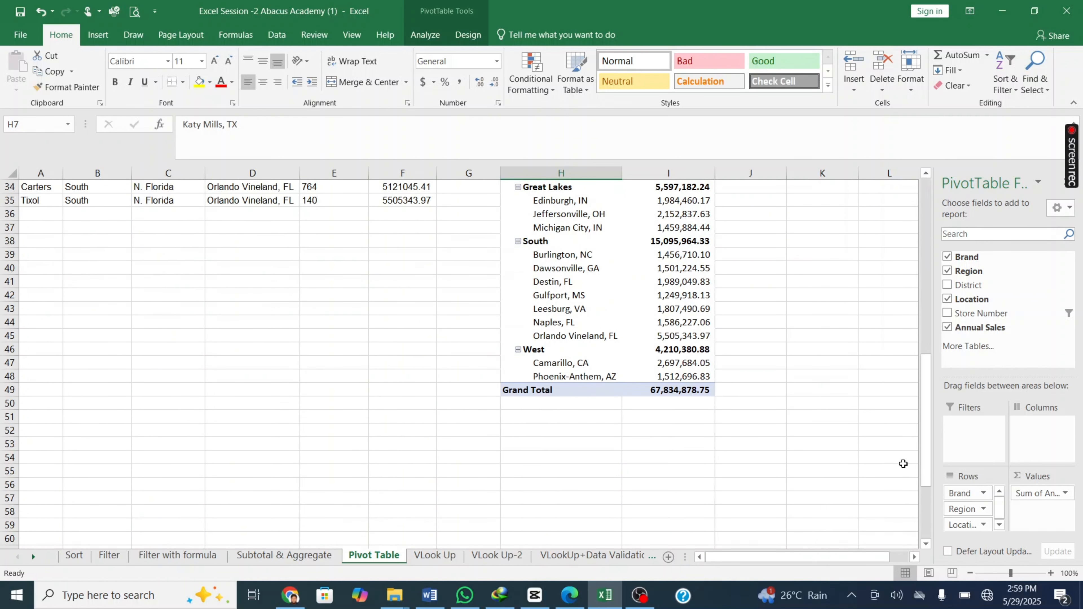
{"action": "scroll", "coordinate": [903, 463], "scroll_direction": "up", "scroll_amount": 11}
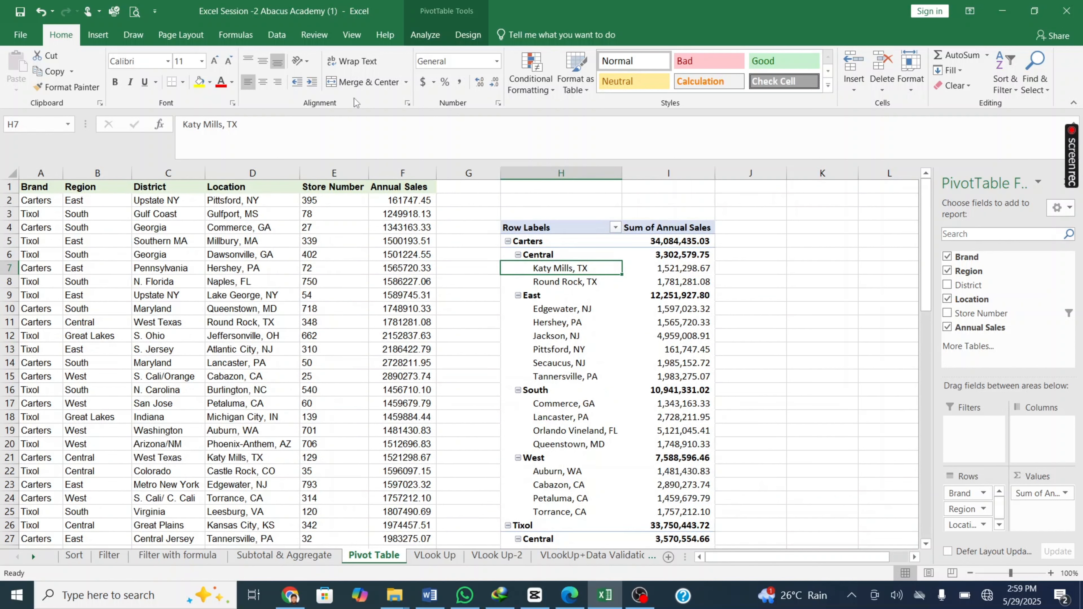
{"action": "left_click", "coordinate": [611, 316]}
{"action": "left_click", "coordinate": [425, 35]}
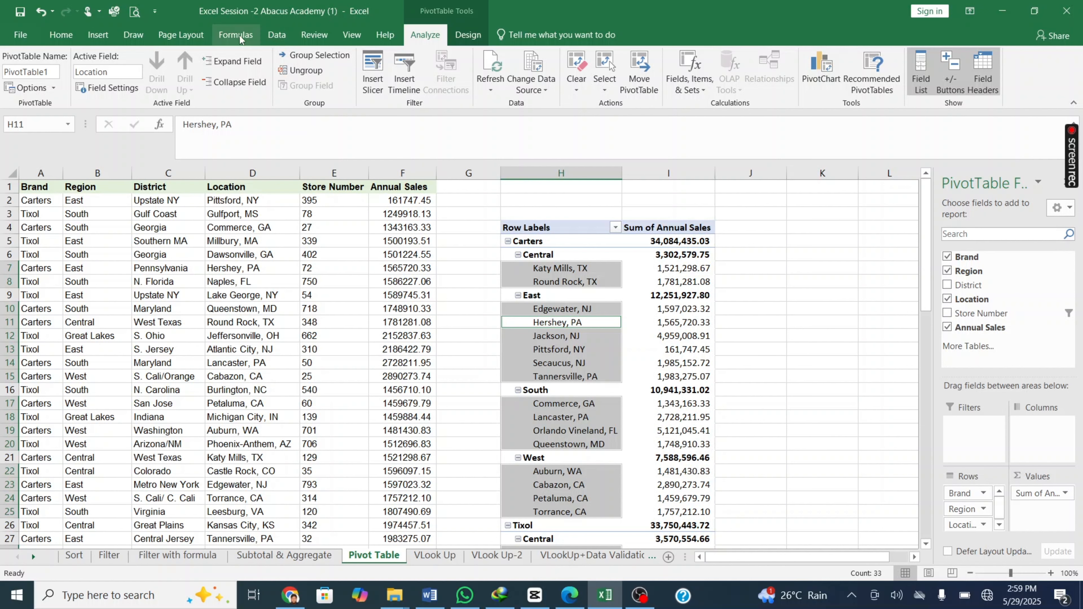
{"action": "left_click", "coordinate": [642, 297]}
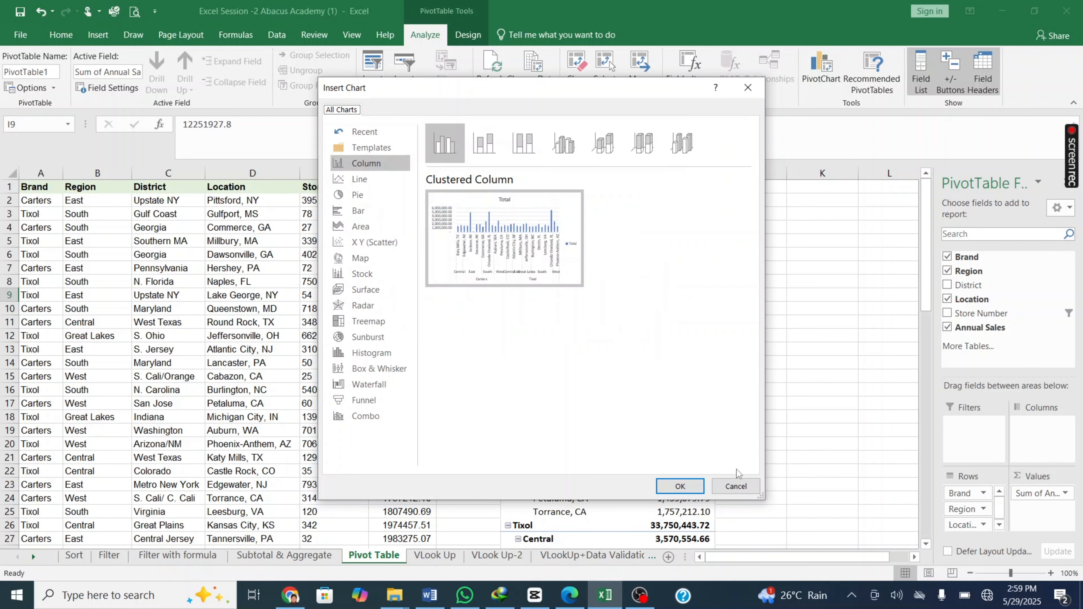
{"action": "left_click", "coordinate": [735, 486]}
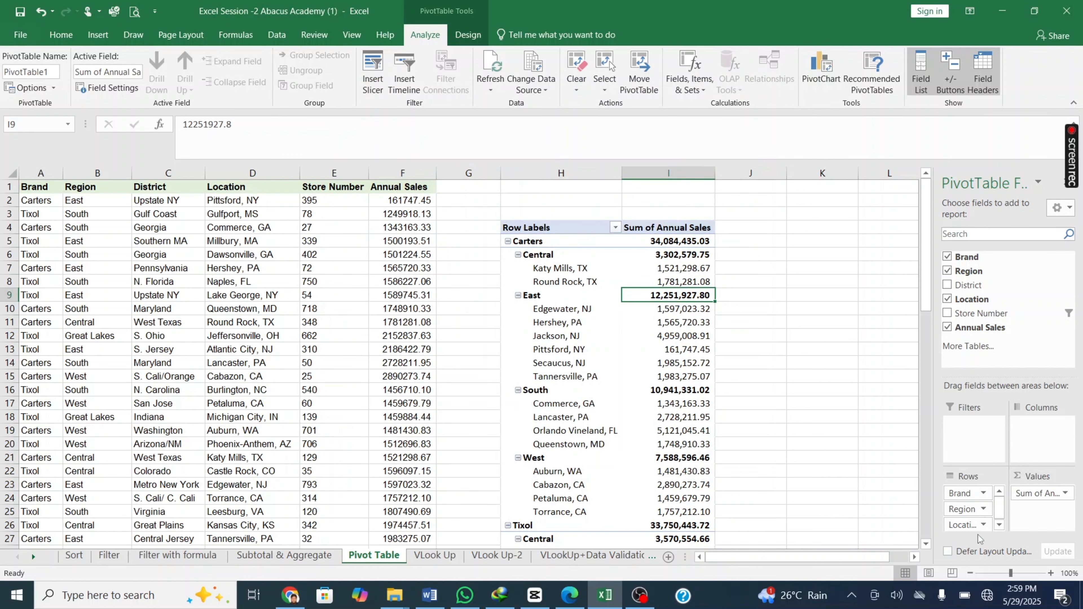
Step: Remove Location from the pivot table's rows and insert a Clustered Column PivotChart of annual sales by brand and region
{"action": "left_click_drag", "start_coordinate": [964, 524], "coordinate": [846, 349]}
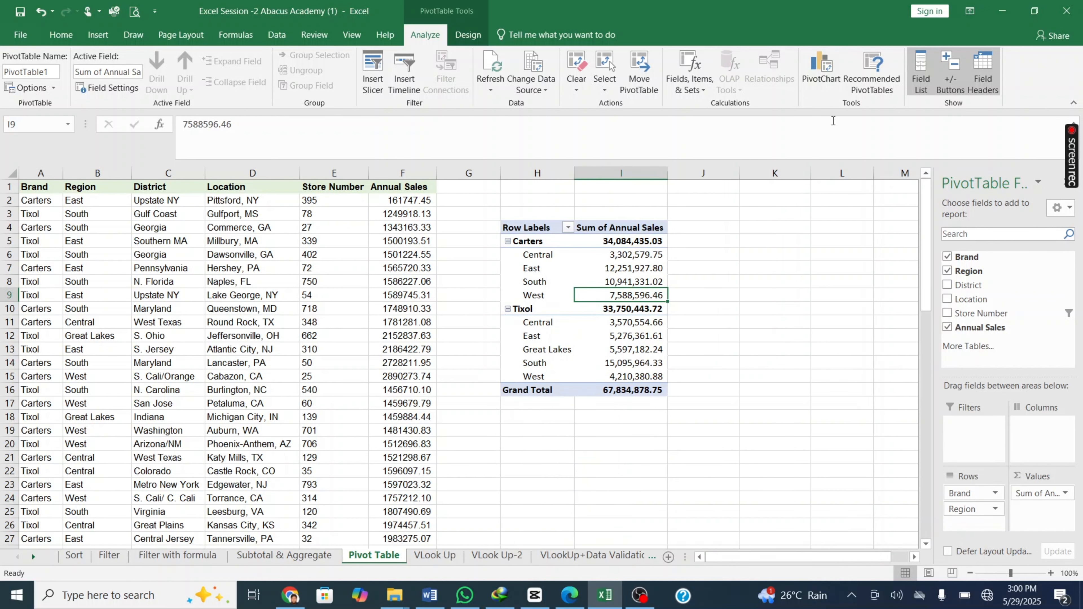
{"action": "left_click", "coordinate": [821, 68]}
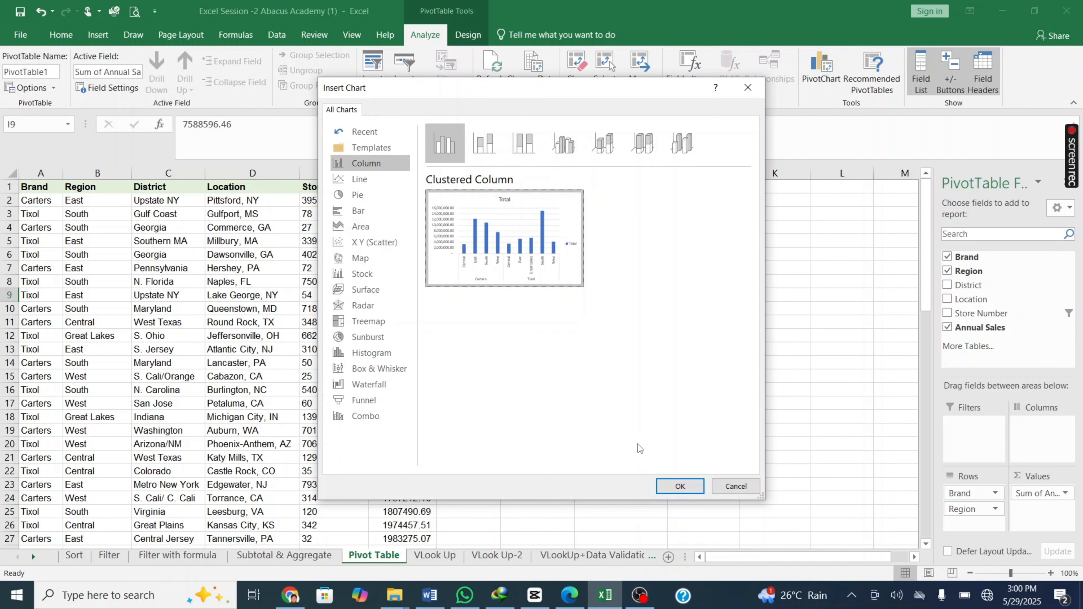
{"action": "left_click", "coordinate": [680, 486]}
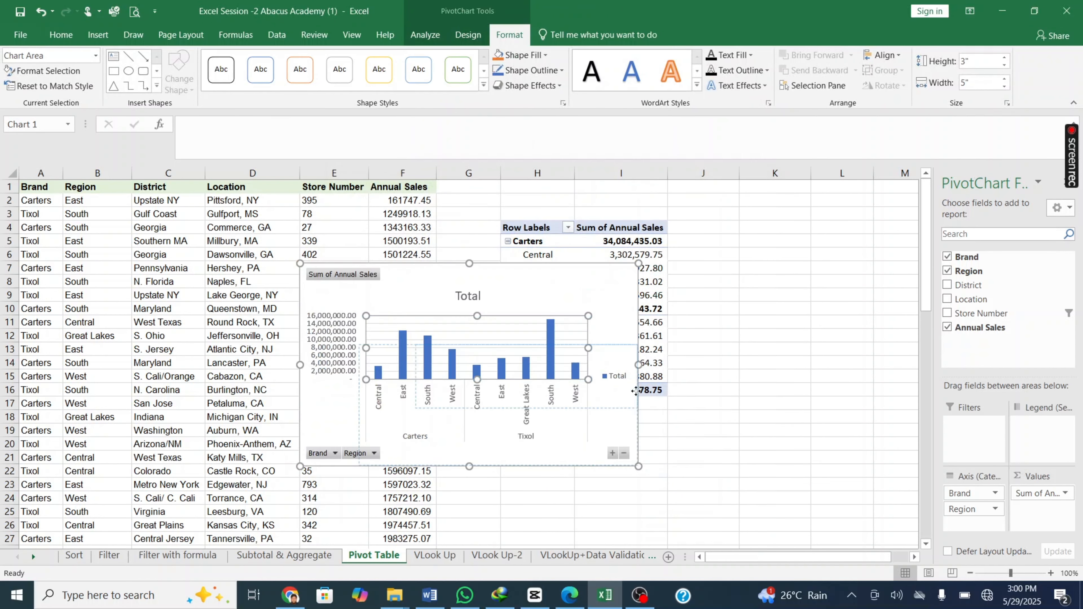
Step: Shift the plot area slightly up inside the PivotChart and move the whole chart directly below the pivot table
{"action": "left_click_drag", "start_coordinate": [592, 381], "coordinate": [476, 316]}
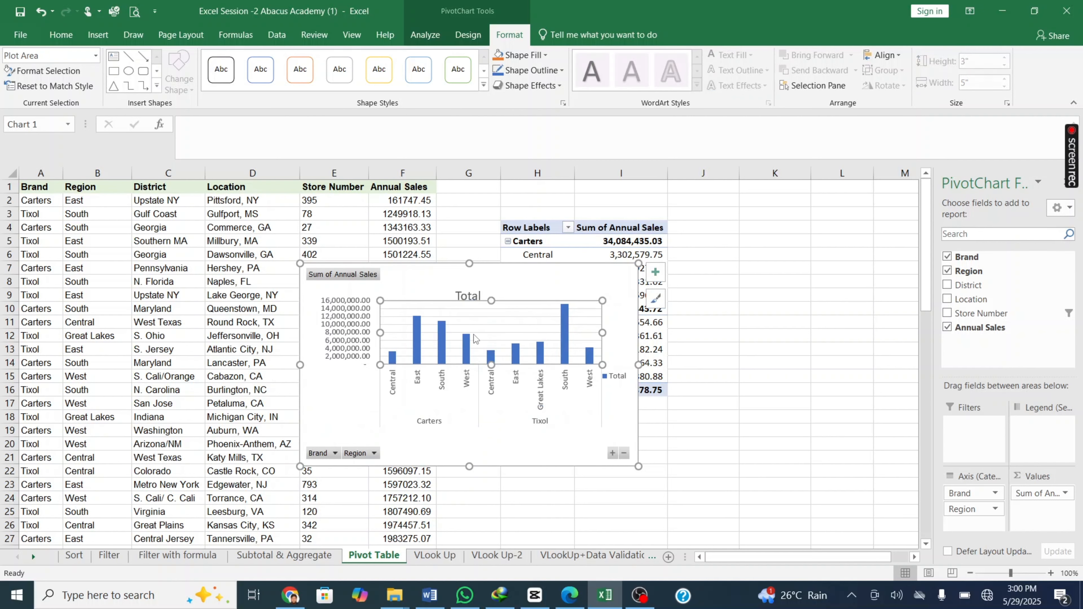
{"action": "left_click", "coordinate": [430, 422]}
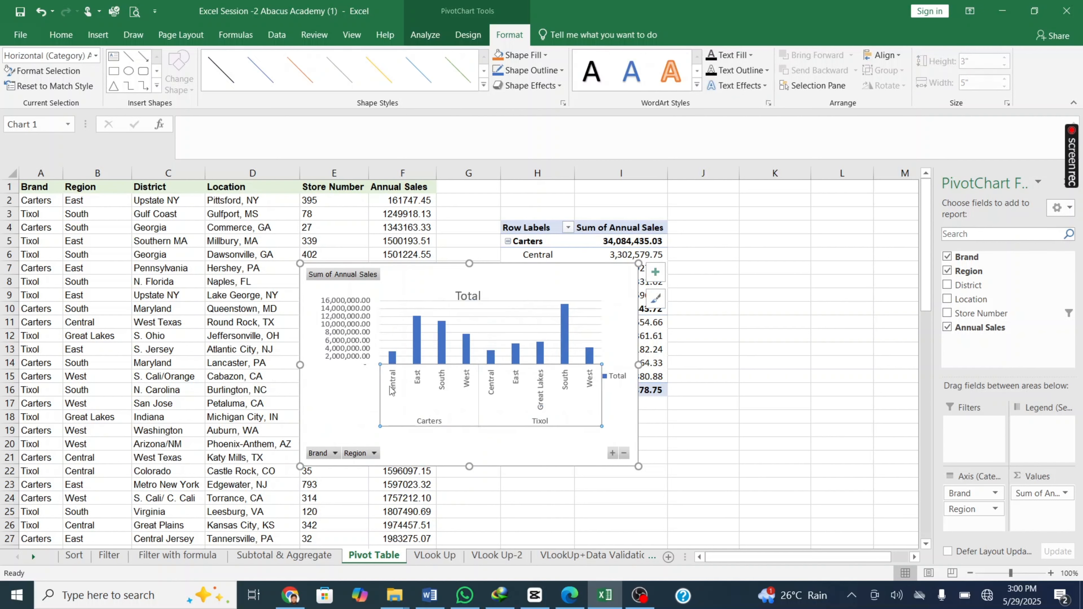
{"action": "left_click", "coordinate": [389, 348]}
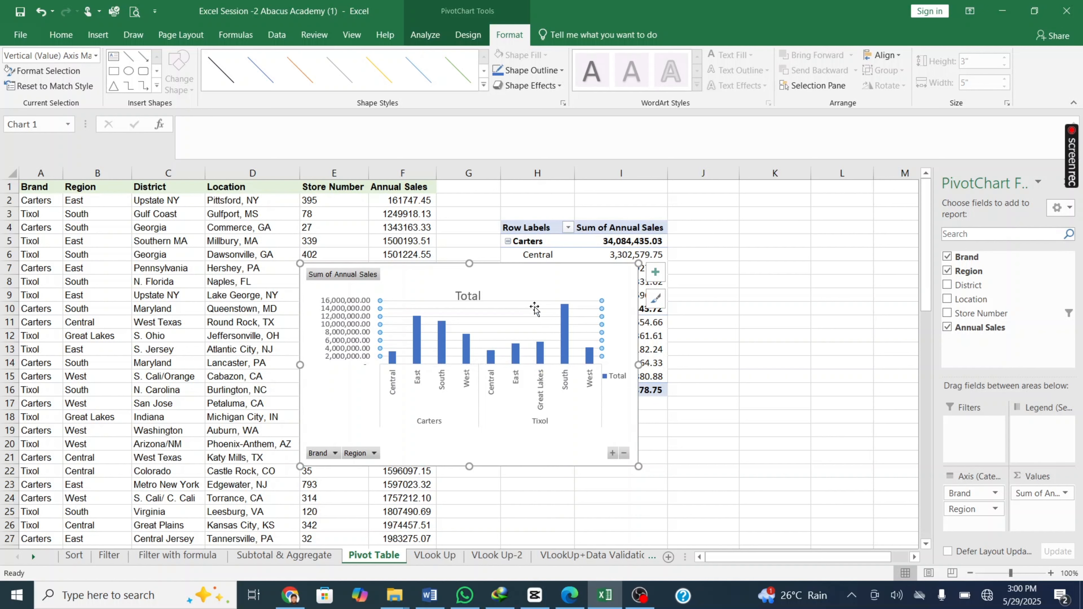
{"action": "right_click", "coordinate": [486, 287]}
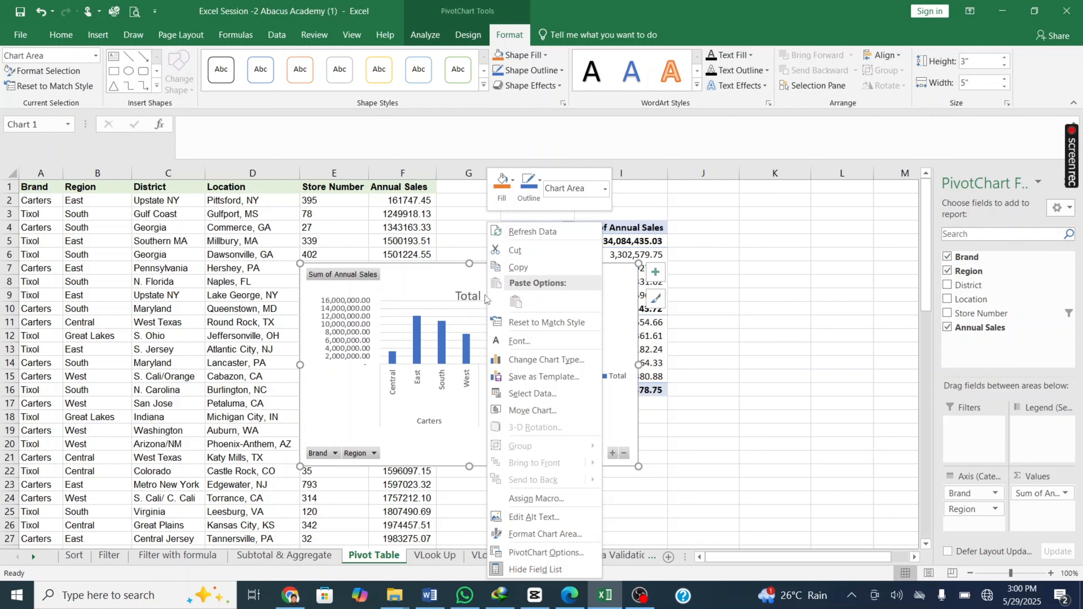
{"action": "left_click", "coordinate": [443, 269]}
{"action": "mouse_move", "coordinate": [433, 290]}
{"action": "left_mouse_down"}
{"action": "mouse_move", "coordinate": [631, 473]}
{"action": "mouse_move", "coordinate": [575, 442]}
{"action": "left_mouse_up"}
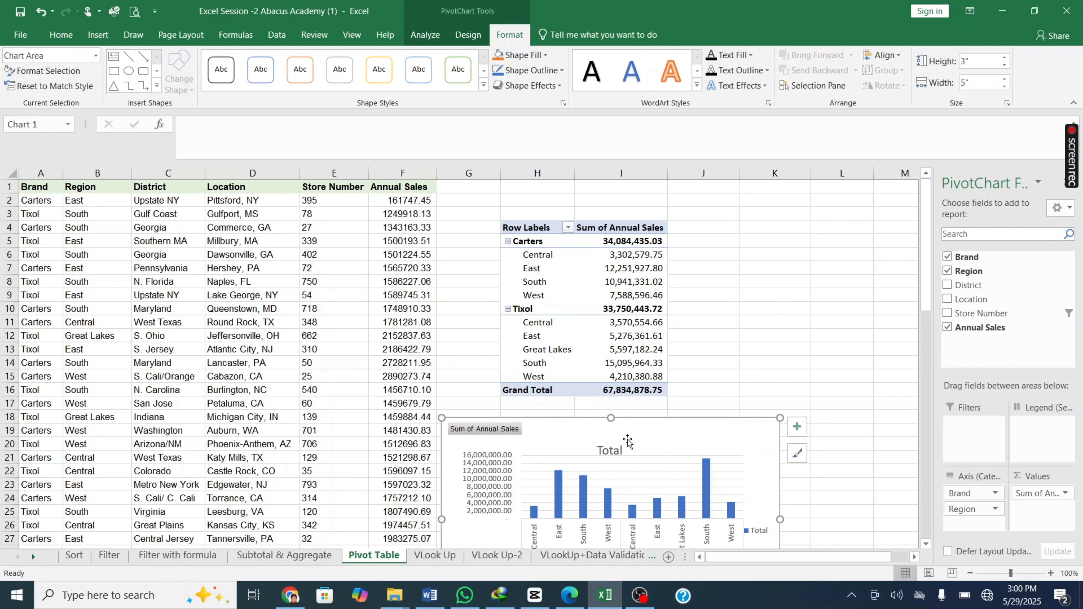
{"action": "left_click", "coordinate": [802, 269]}
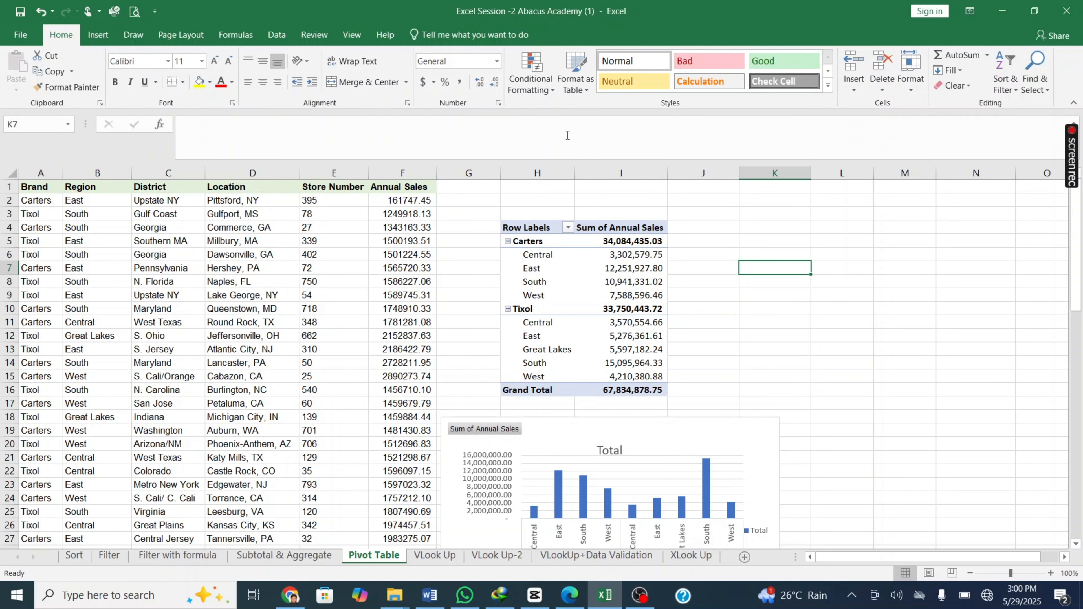
Step: Insert a slicer for the Brand field of the pivot table
{"action": "left_click", "coordinate": [621, 258]}
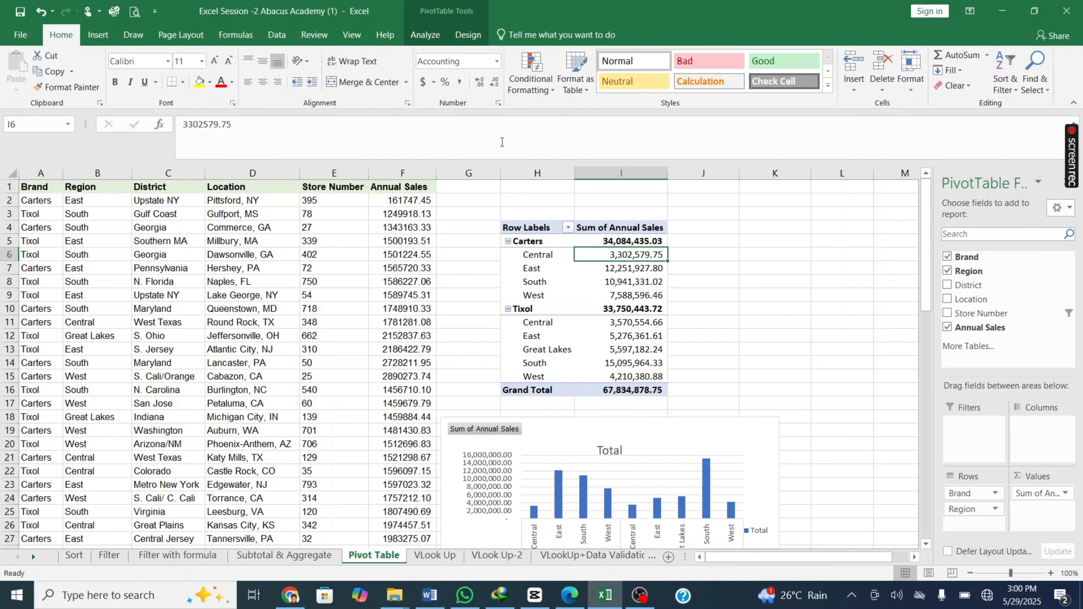
{"action": "left_click", "coordinate": [423, 35]}
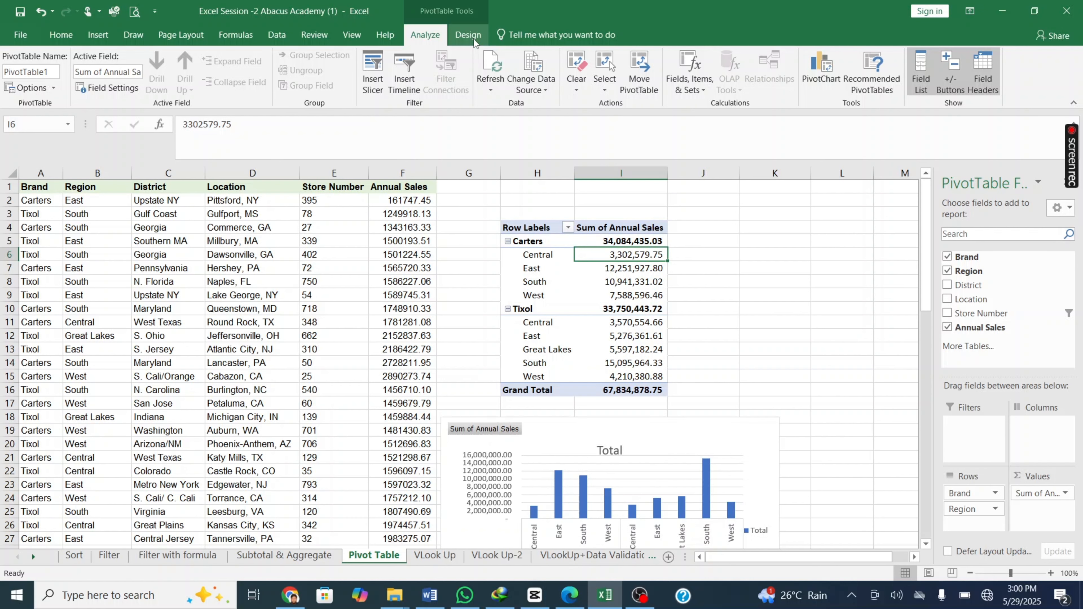
{"action": "left_click", "coordinate": [619, 283]}
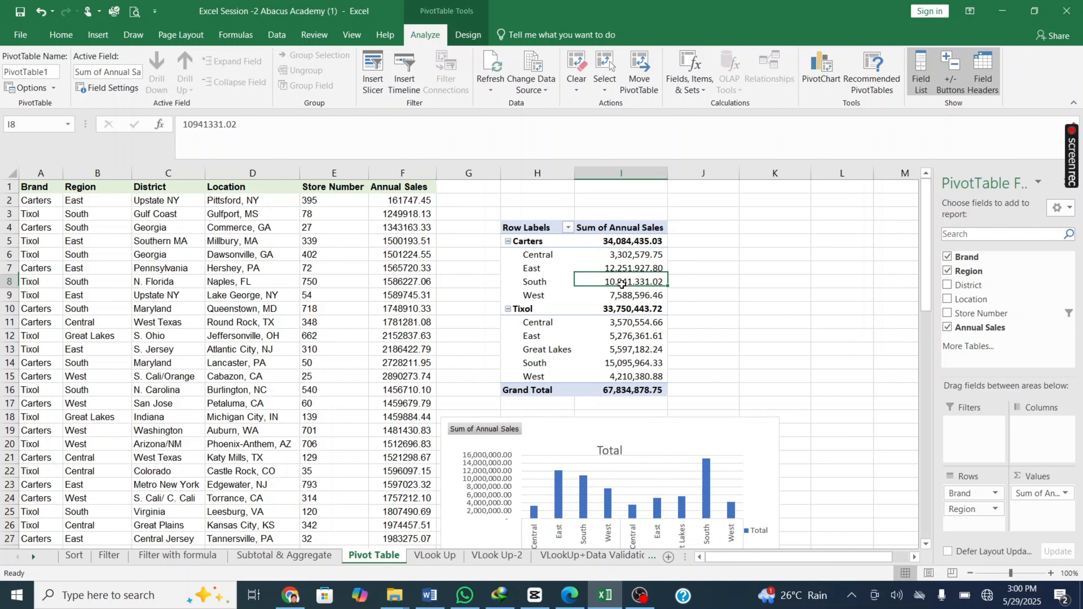
{"action": "left_click", "coordinate": [613, 268]}
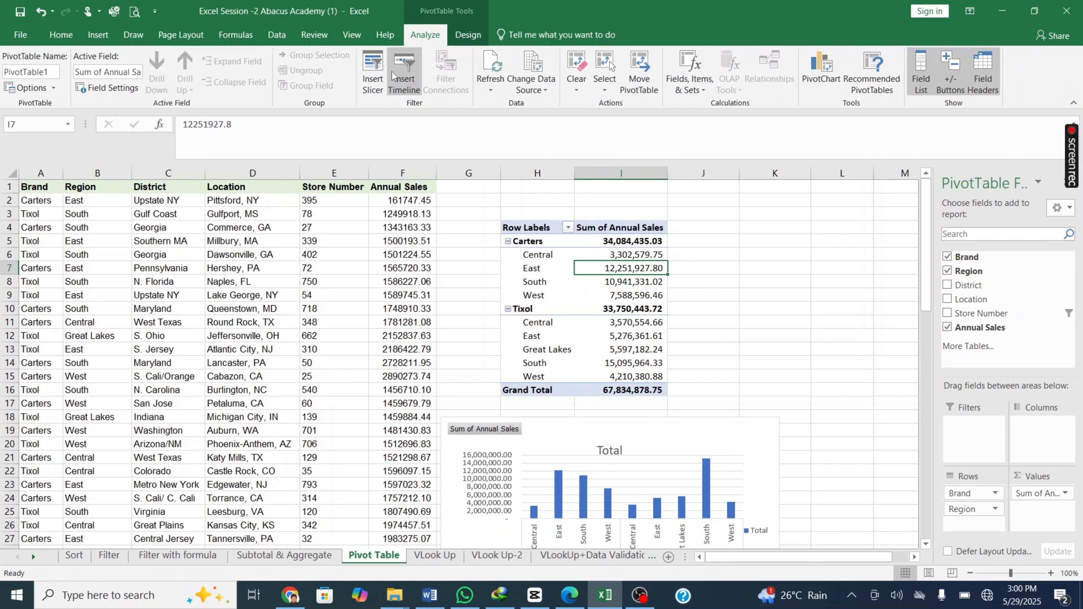
{"action": "left_click", "coordinate": [373, 81]}
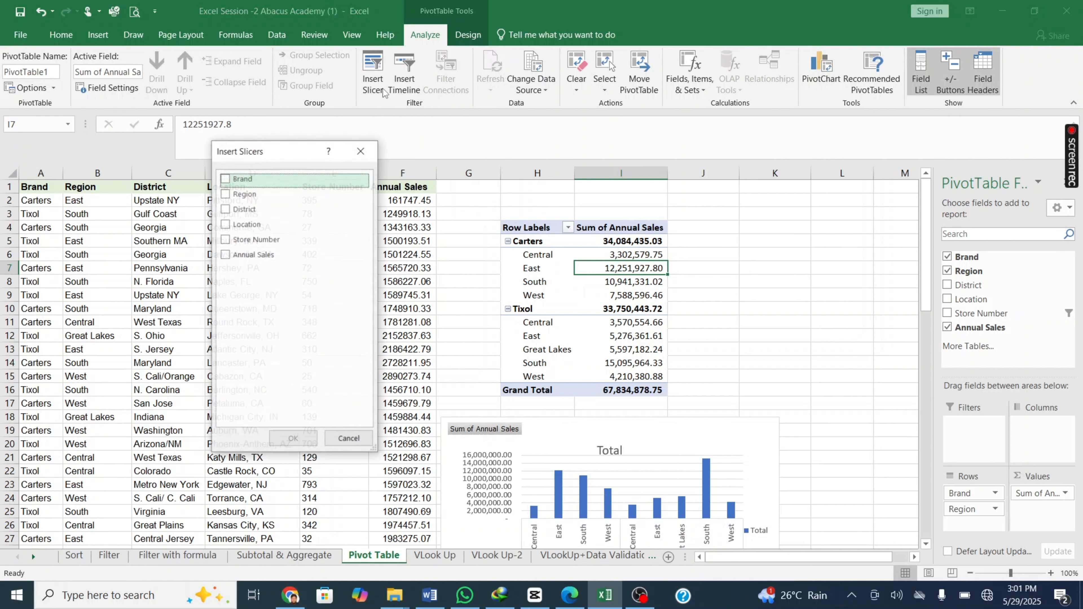
{"action": "left_click", "coordinate": [225, 181]}
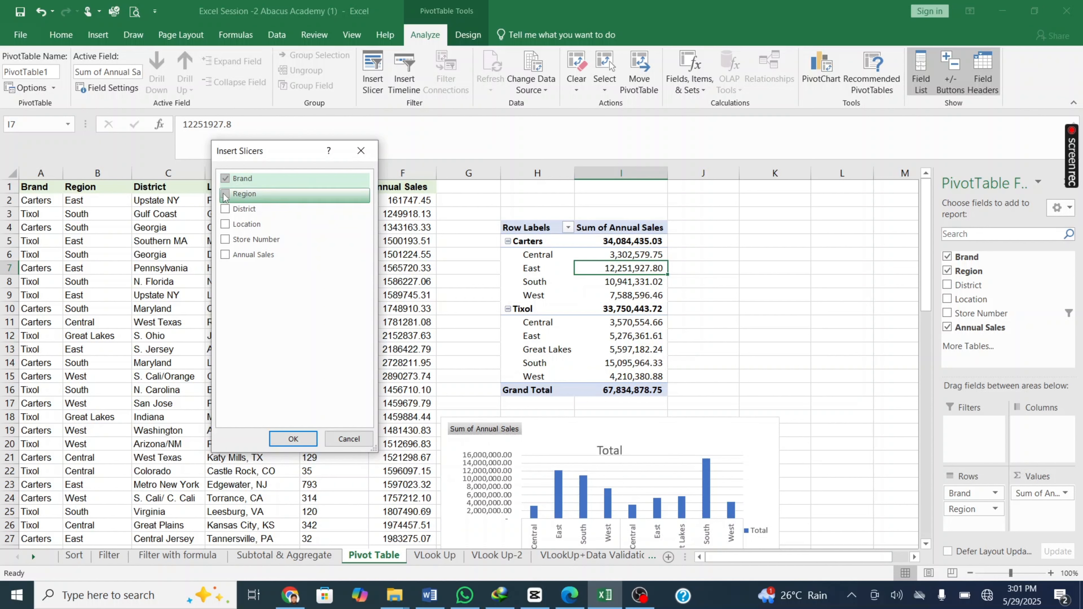
{"action": "left_click", "coordinate": [293, 438]}
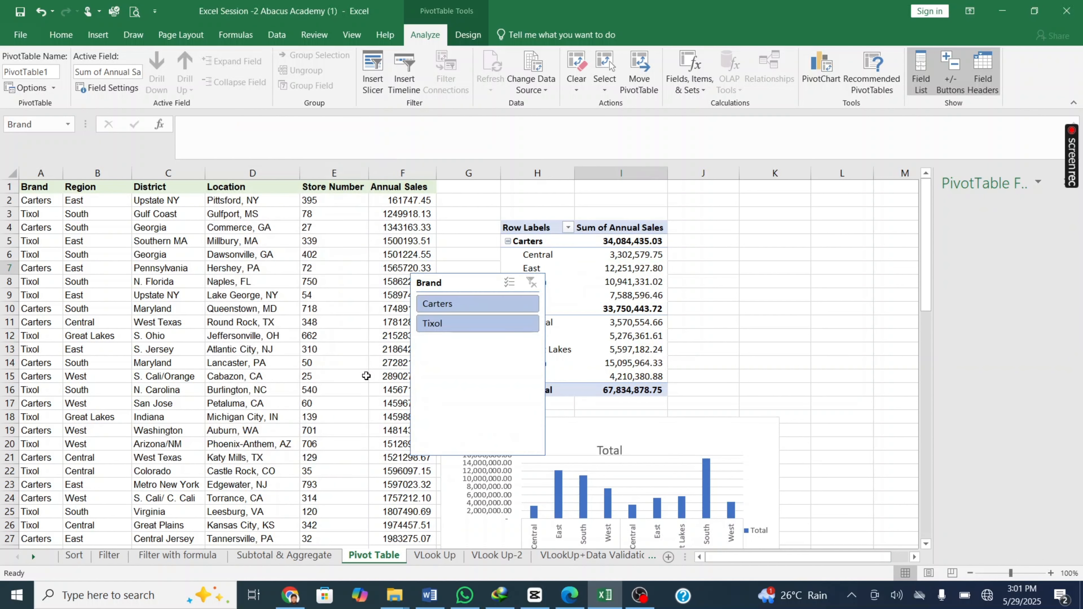
Step: Filter by Carters, move the Brand slicer to the empty area around columns M–N, shrink it to about 0.98" by 1.95", and switch to Tixol
{"action": "left_click", "coordinate": [475, 307]}
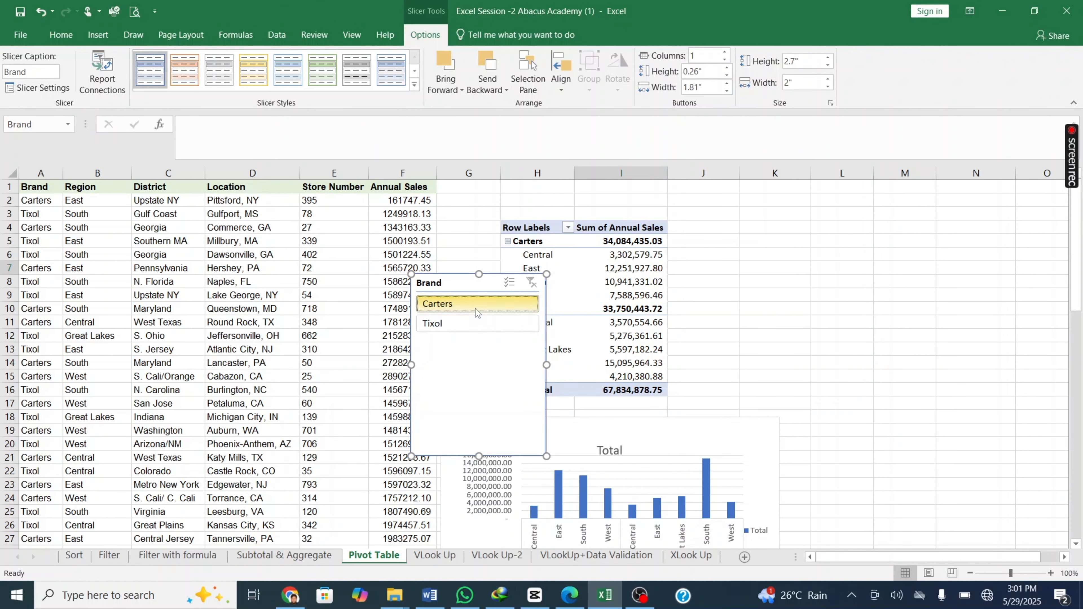
{"action": "left_click_drag", "start_coordinate": [467, 283], "coordinate": [909, 210]}
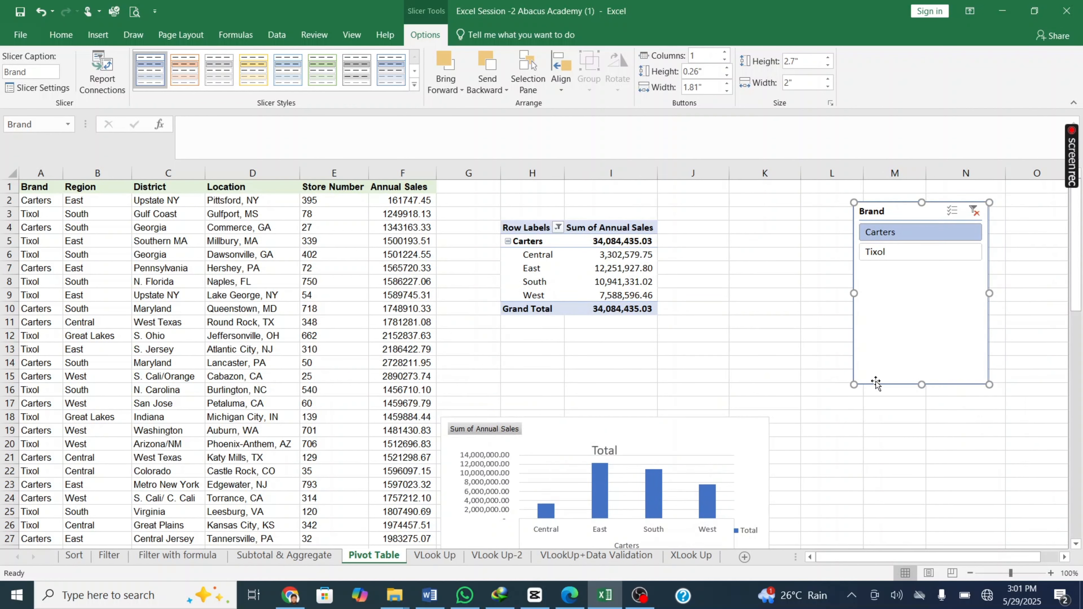
{"action": "left_click_drag", "start_coordinate": [854, 383], "coordinate": [857, 269]}
{"action": "left_click", "coordinate": [885, 254]}
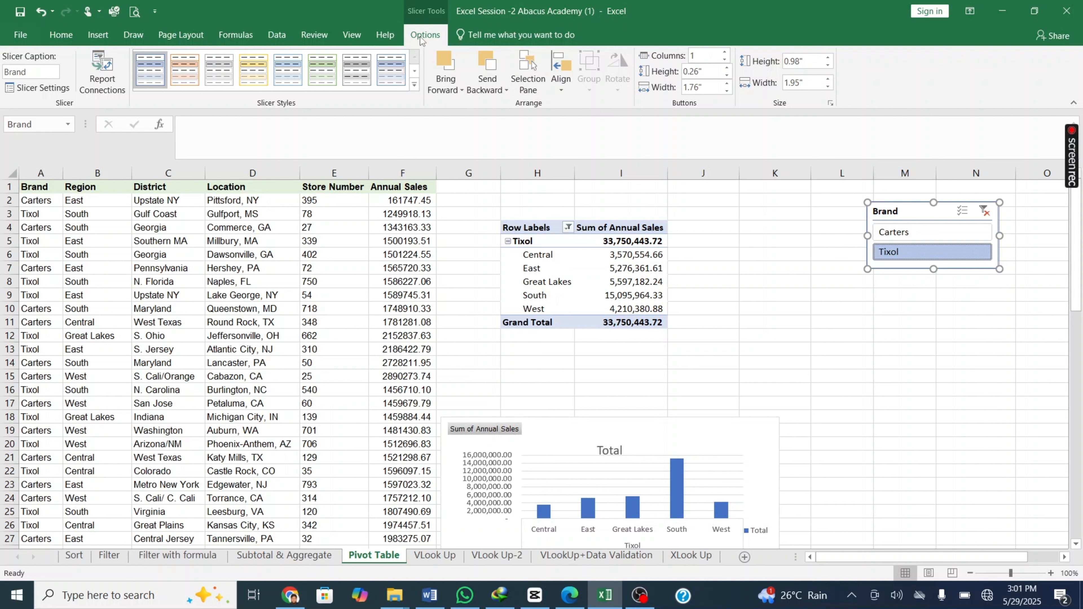
Step: Insert a slicer for the Region field and place it directly below the Brand slicer
{"action": "left_click", "coordinate": [591, 264]}
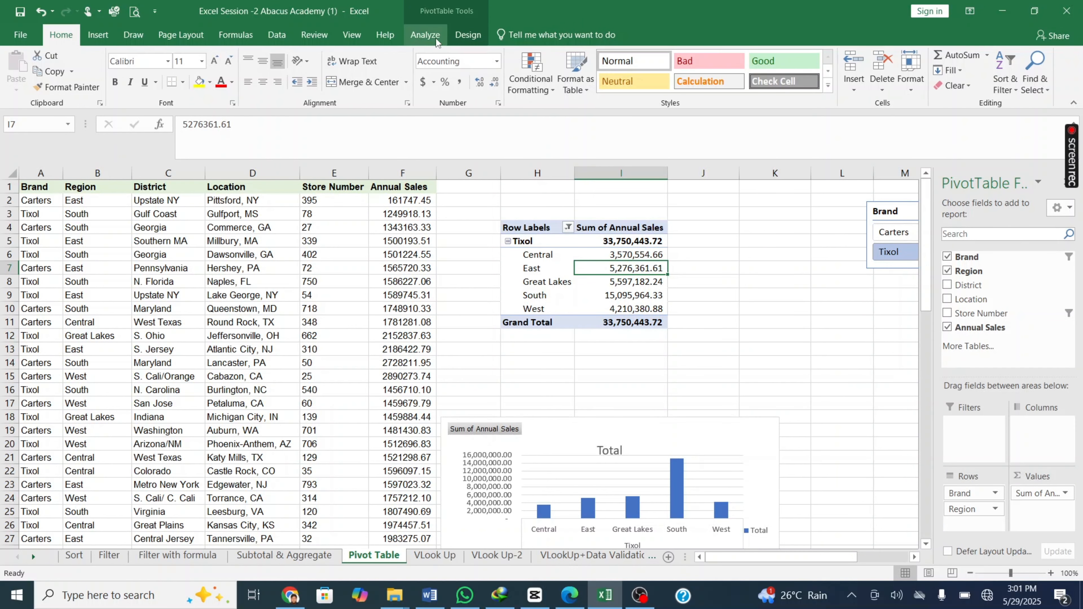
{"action": "left_click", "coordinate": [425, 37]}
{"action": "left_click", "coordinate": [382, 85]}
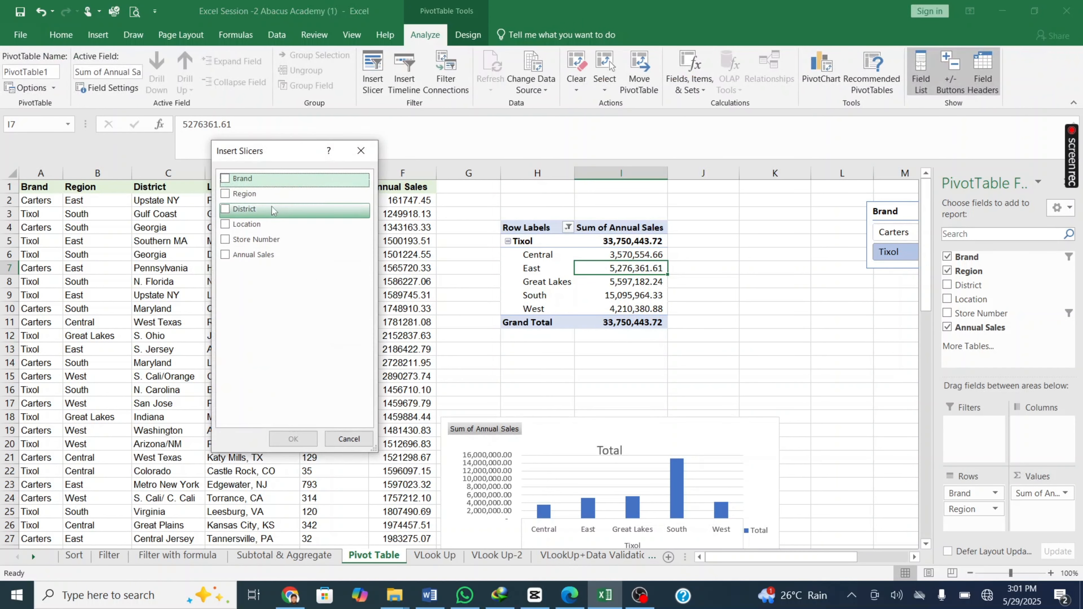
{"action": "left_click", "coordinate": [226, 194]}
{"action": "left_click", "coordinate": [282, 438]}
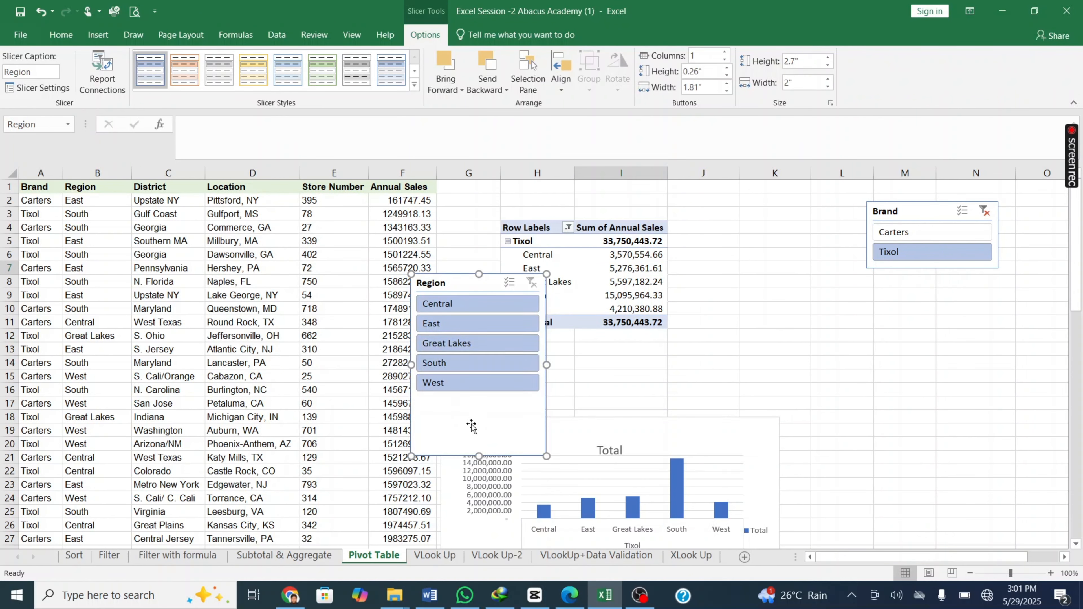
{"action": "left_click_drag", "start_coordinate": [472, 428], "coordinate": [926, 421]}
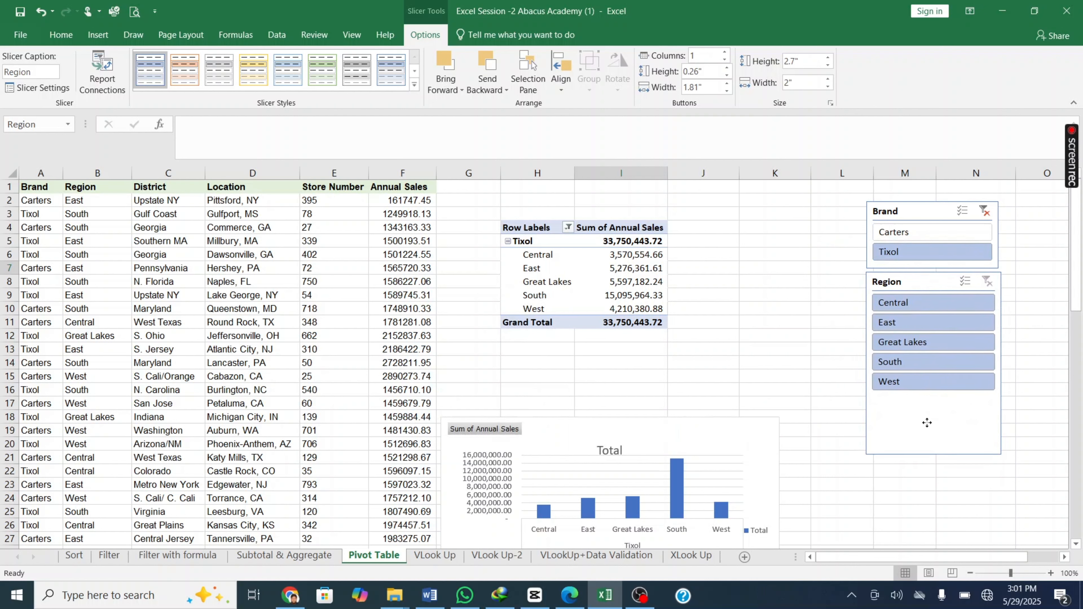
Step: Filter the pivot table to Carters and the Central region with the slicers, and move the PivotChart up closer to the pivot table
{"action": "left_click", "coordinate": [892, 236]}
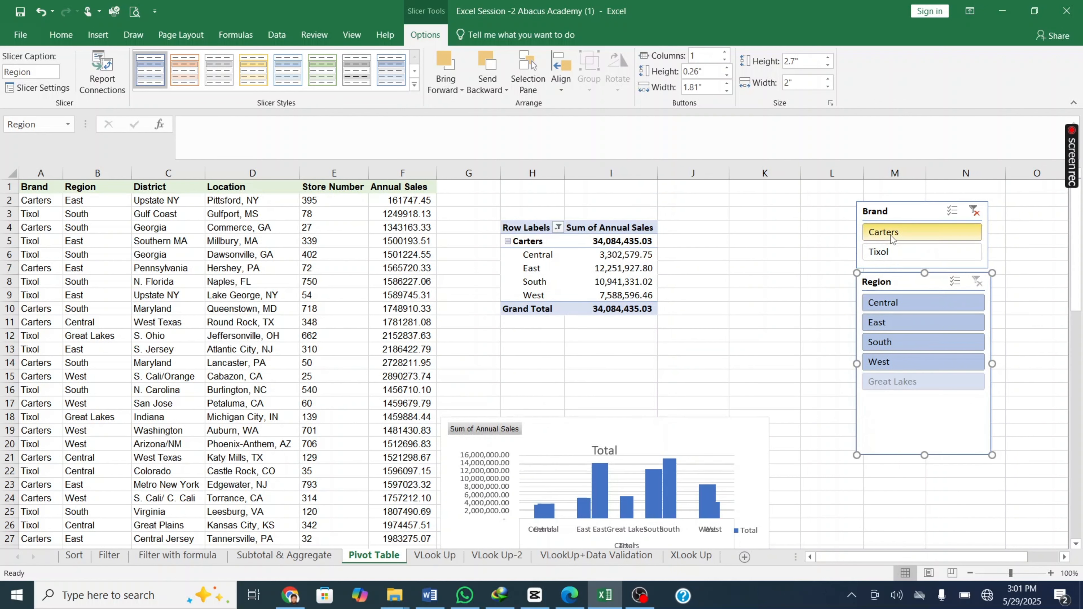
{"action": "left_click", "coordinate": [886, 310]}
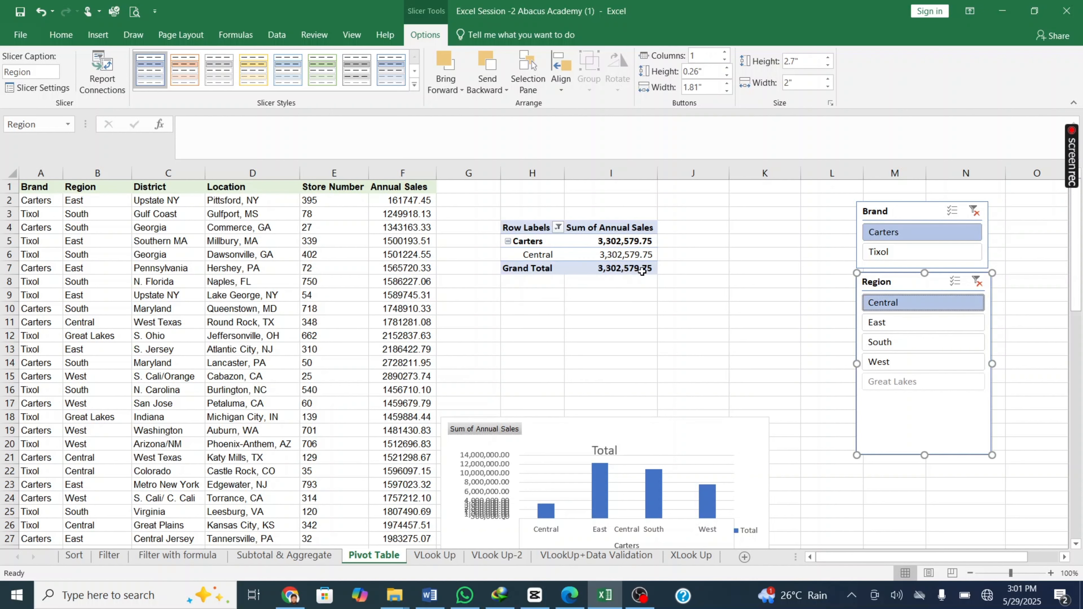
{"action": "mouse_move", "coordinate": [611, 258]}
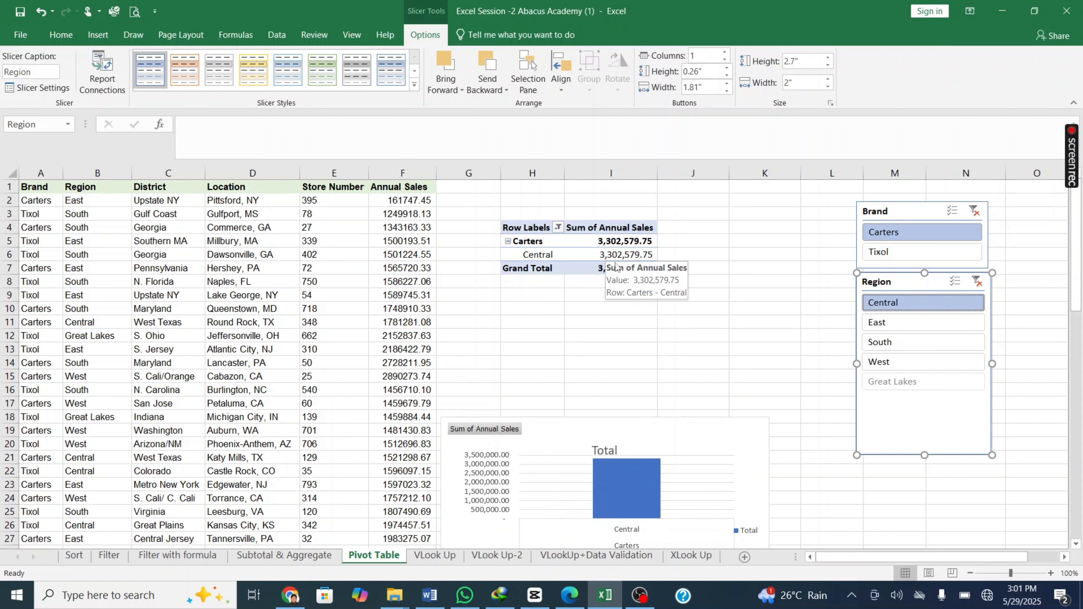
{"action": "left_click_drag", "start_coordinate": [612, 442], "coordinate": [619, 337]}
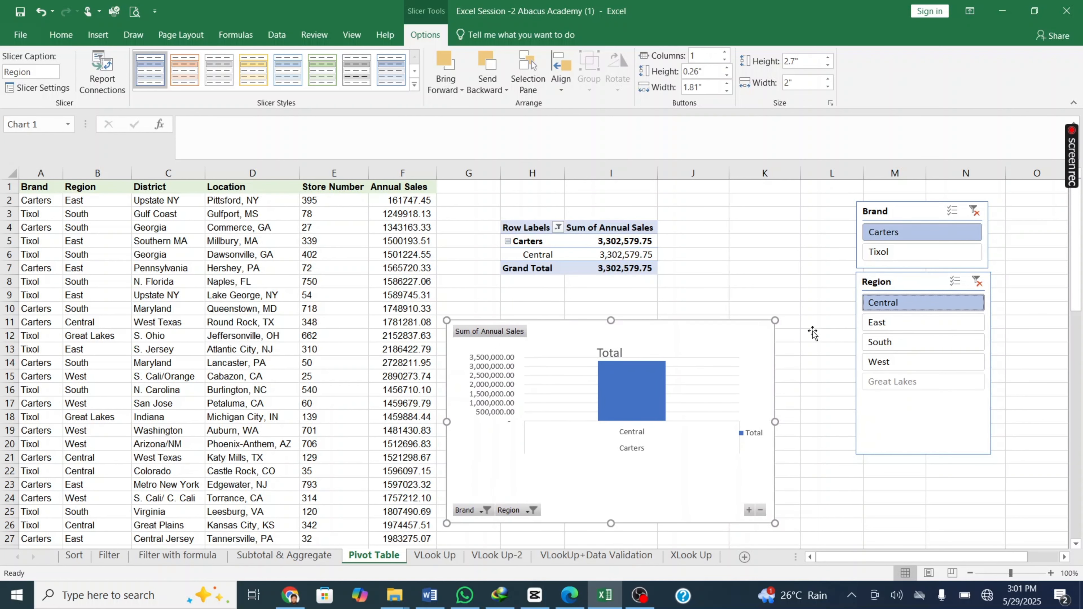
Step: Switch the Region slicer from East to South and finally to West, checking the PivotChart for Carters
{"action": "left_click", "coordinate": [886, 322]}
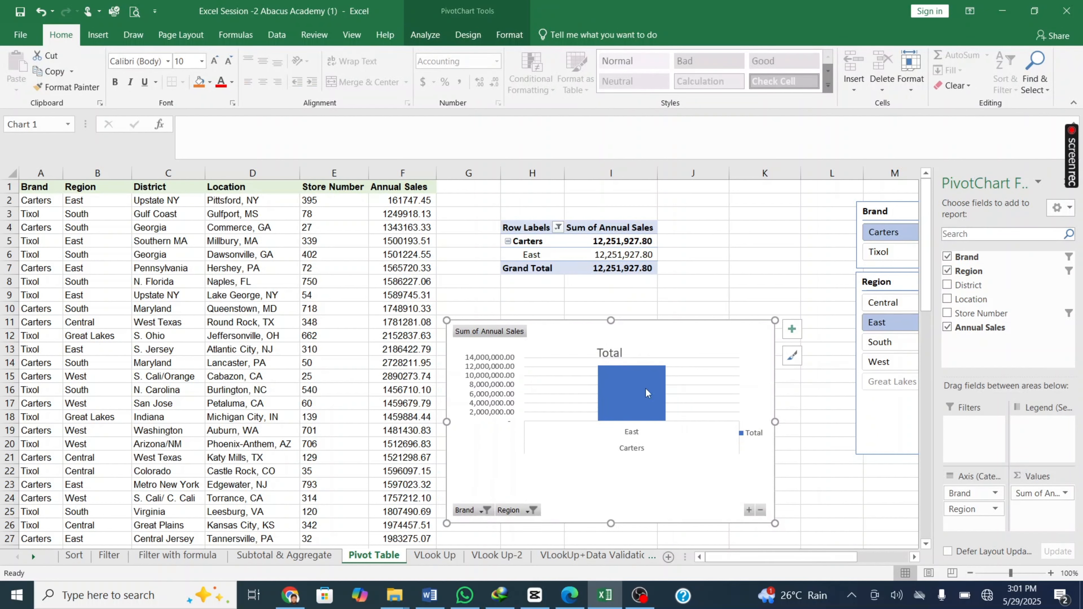
{"action": "left_click", "coordinate": [880, 342]}
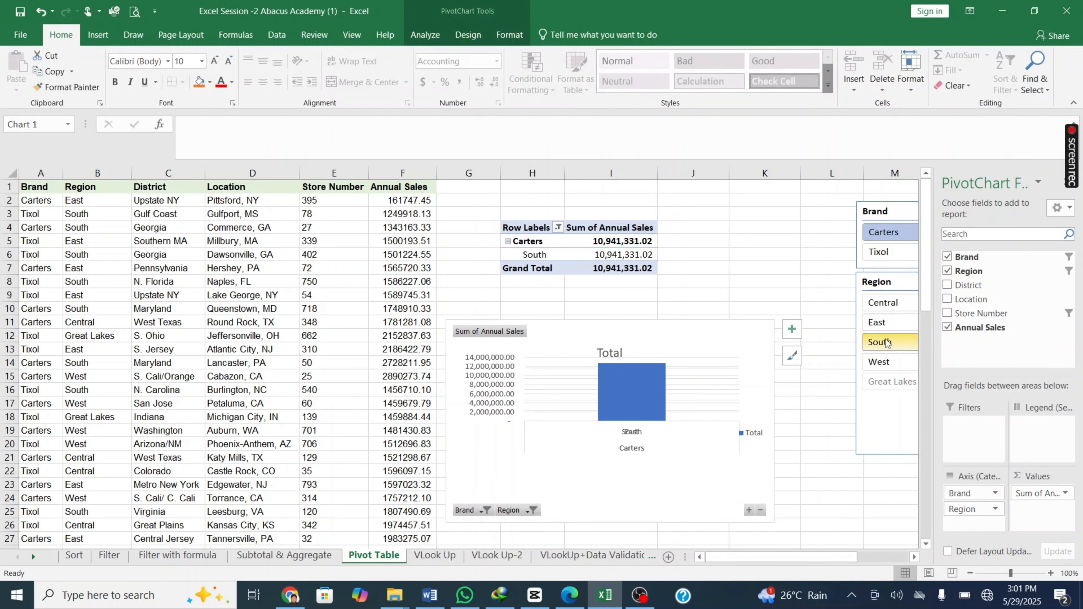
{"action": "left_click", "coordinate": [885, 362]}
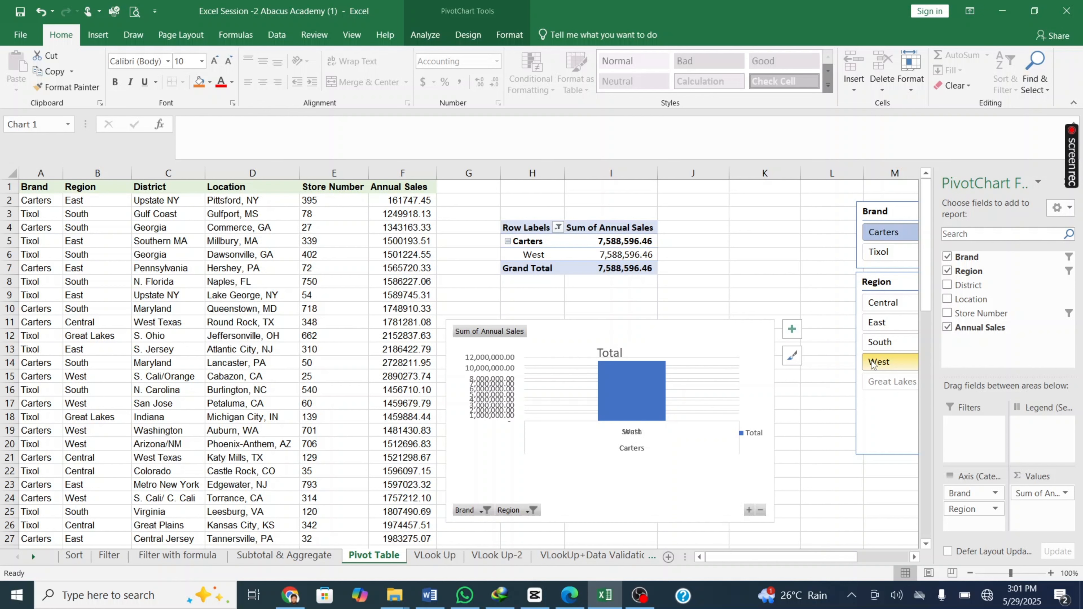
{"action": "left_click", "coordinate": [728, 315]}
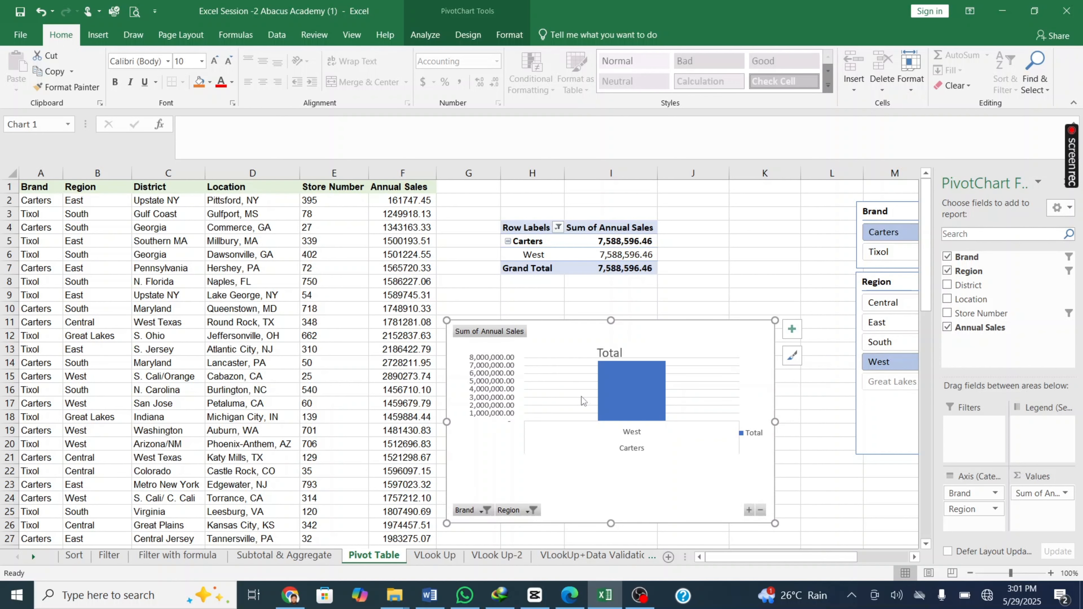
Step: Open the VLook Up sheet and examine the small table's Location entries and its empty Store Number and Annual Sales columns
{"action": "left_click", "coordinate": [437, 557]}
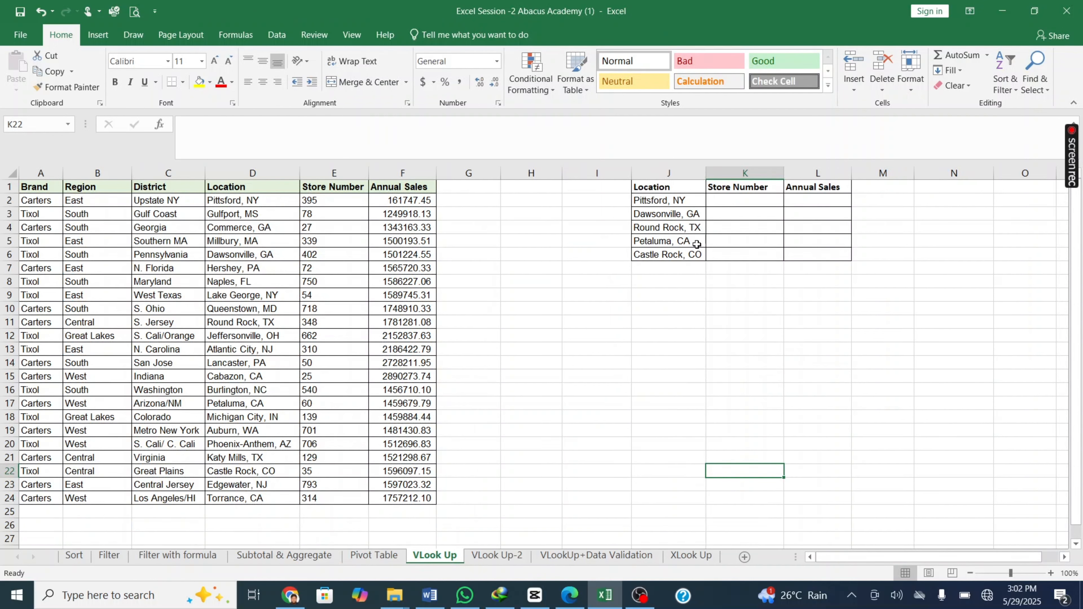
{"action": "left_click", "coordinate": [733, 201]}
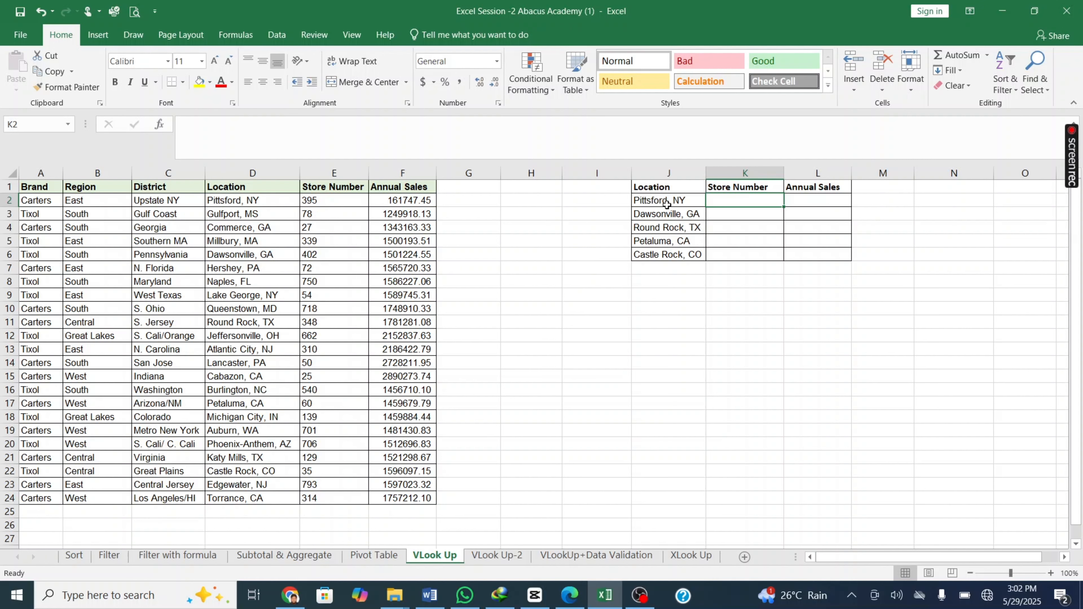
{"action": "left_click", "coordinate": [657, 201]}
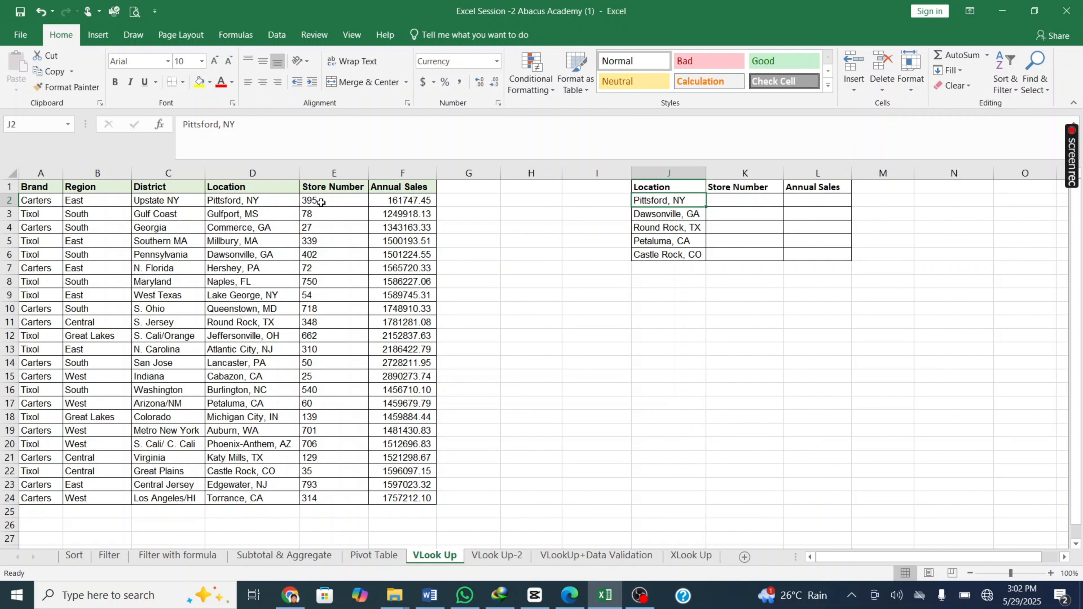
{"action": "left_click", "coordinate": [798, 200]}
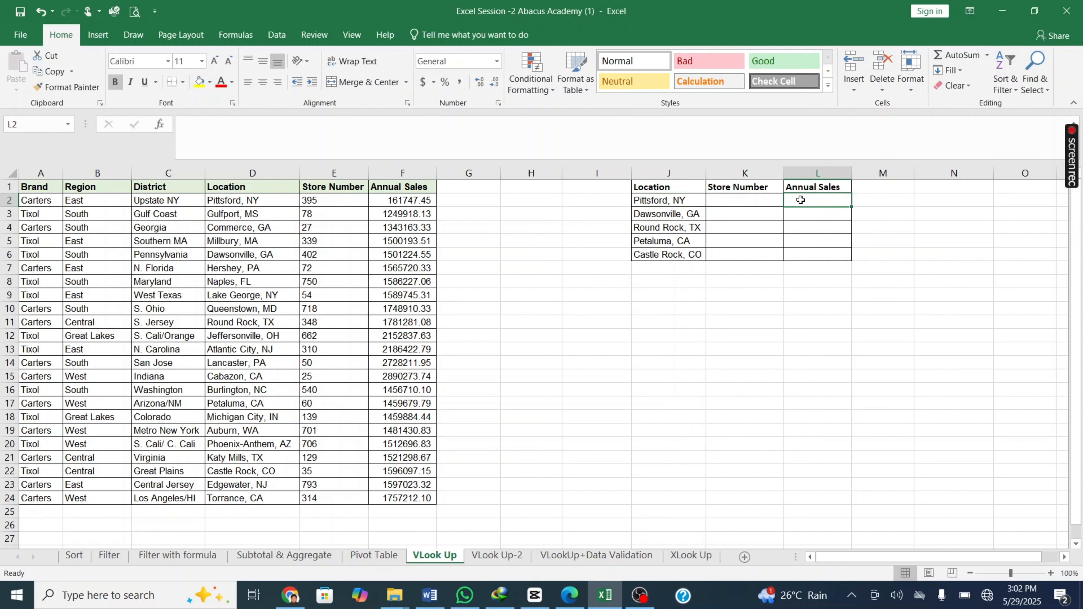
{"action": "left_click", "coordinate": [666, 200]}
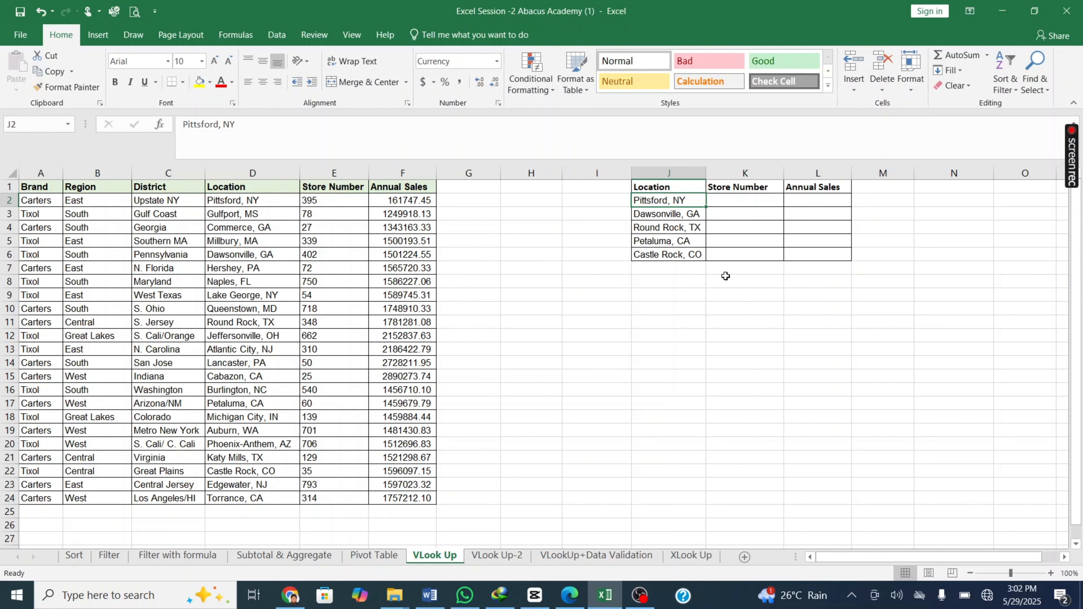
Step: Start a VLOOKUP formula in K2 with J2, the Pittsford, NY location, as the lookup value
{"action": "left_click", "coordinate": [725, 198]}
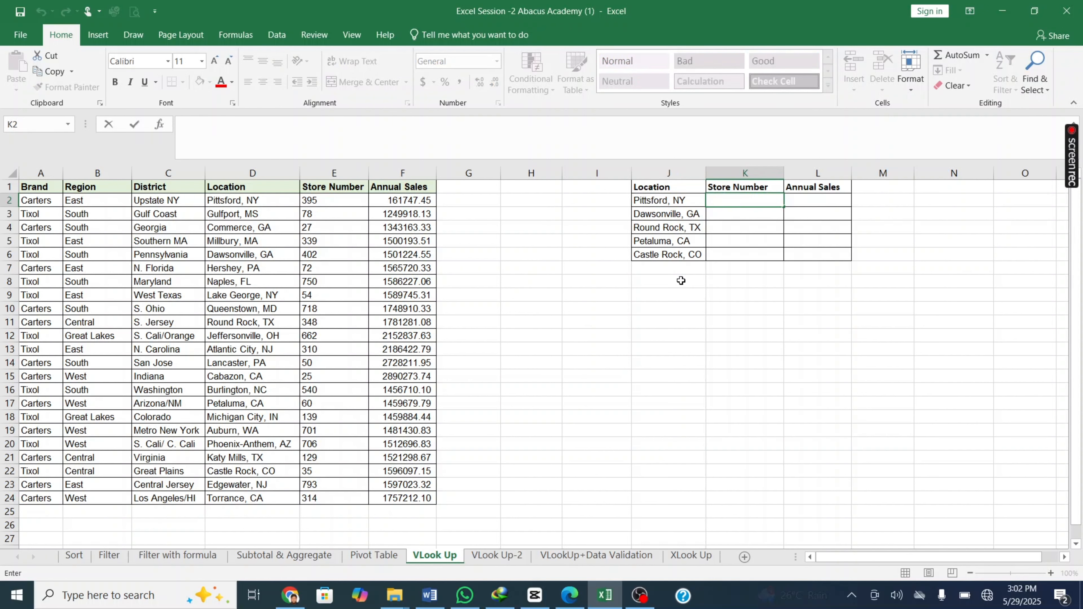
{"action": "type", "text": "="}
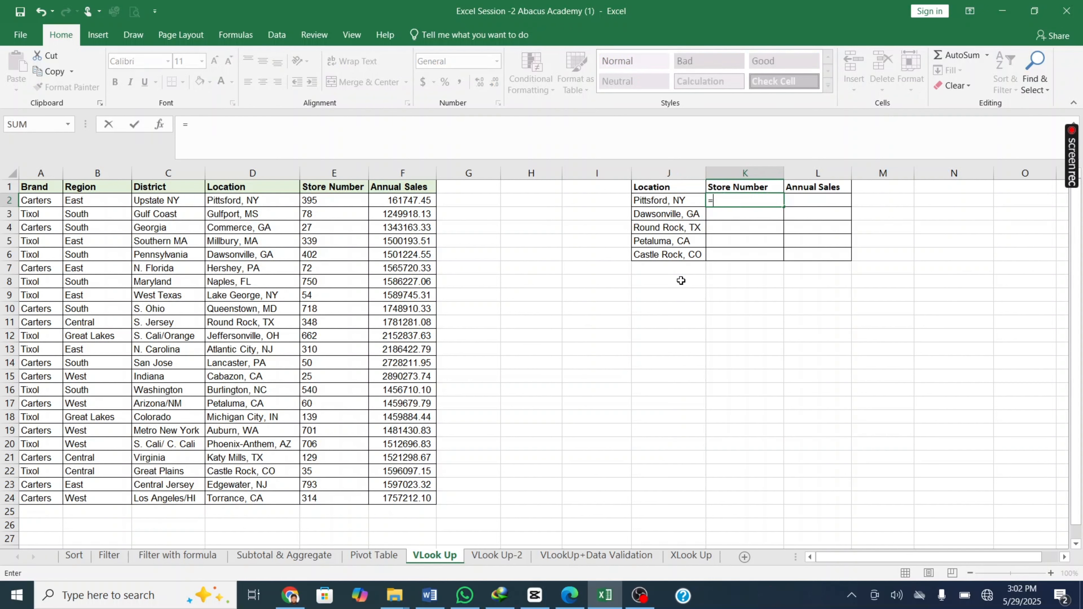
{"action": "type", "text": "voo"}
{"action": "key", "text": "BackSpace"}
{"action": "key", "text": "BackSpace"}
{"action": "type", "text": "lo"}
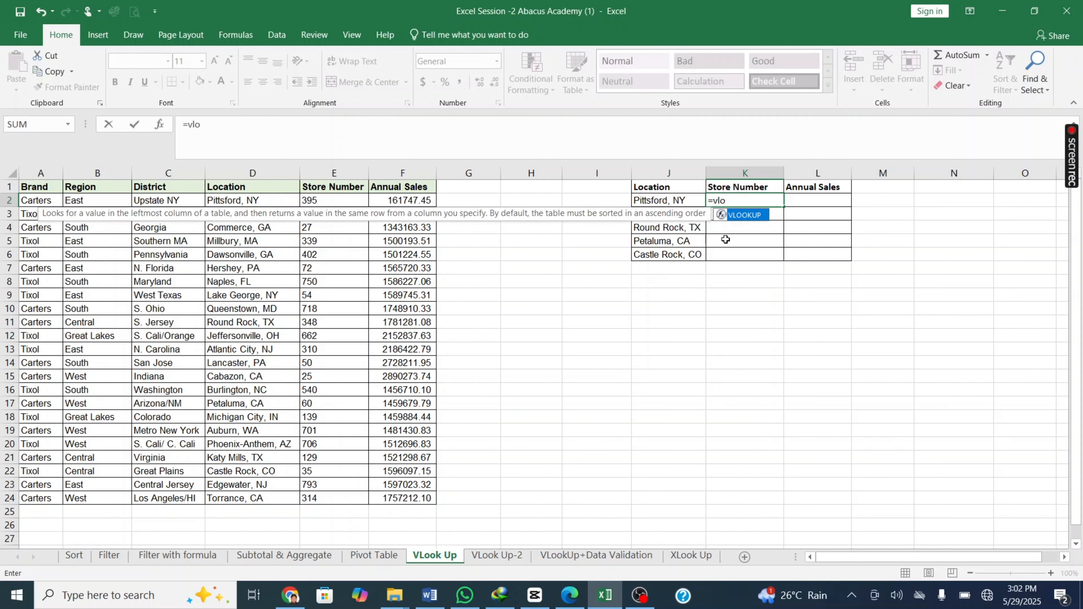
{"action": "double_click", "coordinate": [728, 216]}
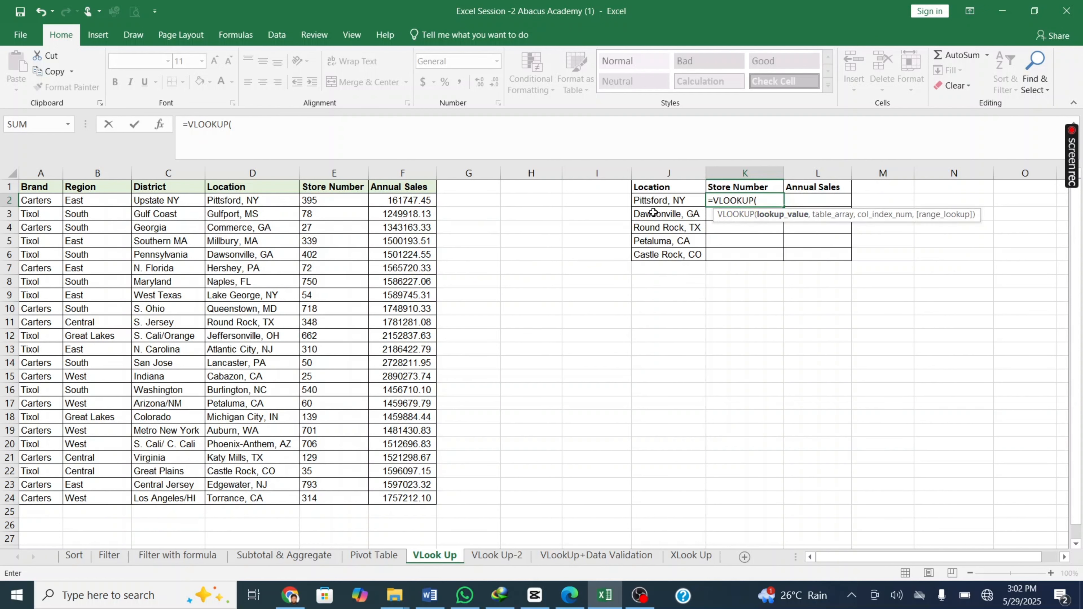
{"action": "left_click", "coordinate": [659, 204]}
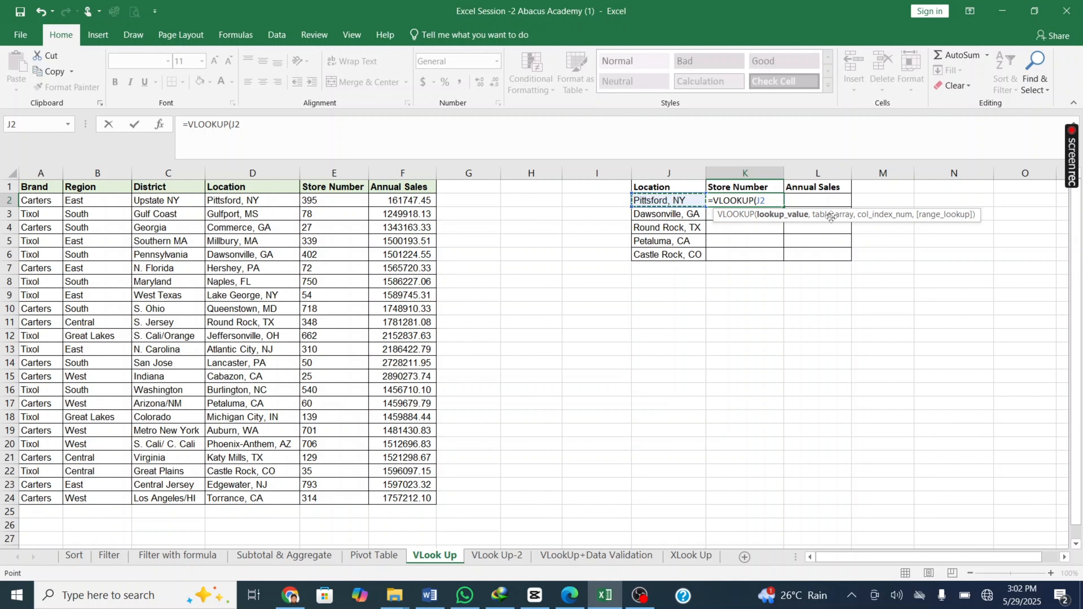
{"action": "type", "text": ","}
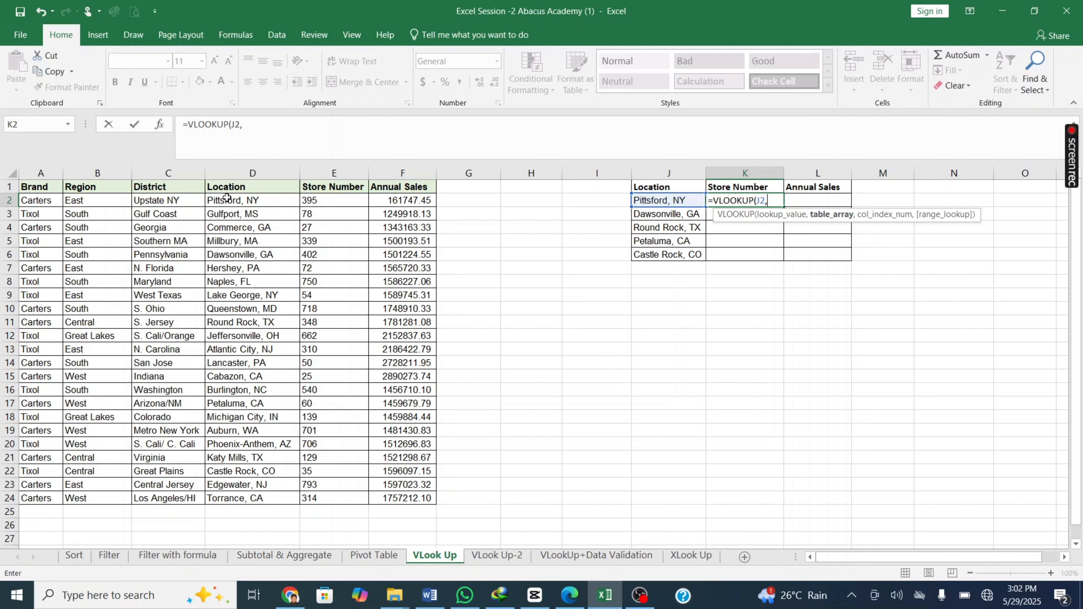
Step: Complete the K2 VLOOKUP with table range D1:F24, column index 2 and FALSE for an exact match
{"action": "left_click_drag", "start_coordinate": [226, 197], "coordinate": [402, 506]}
{"action": "left_click_drag", "start_coordinate": [435, 194], "coordinate": [433, 186]}
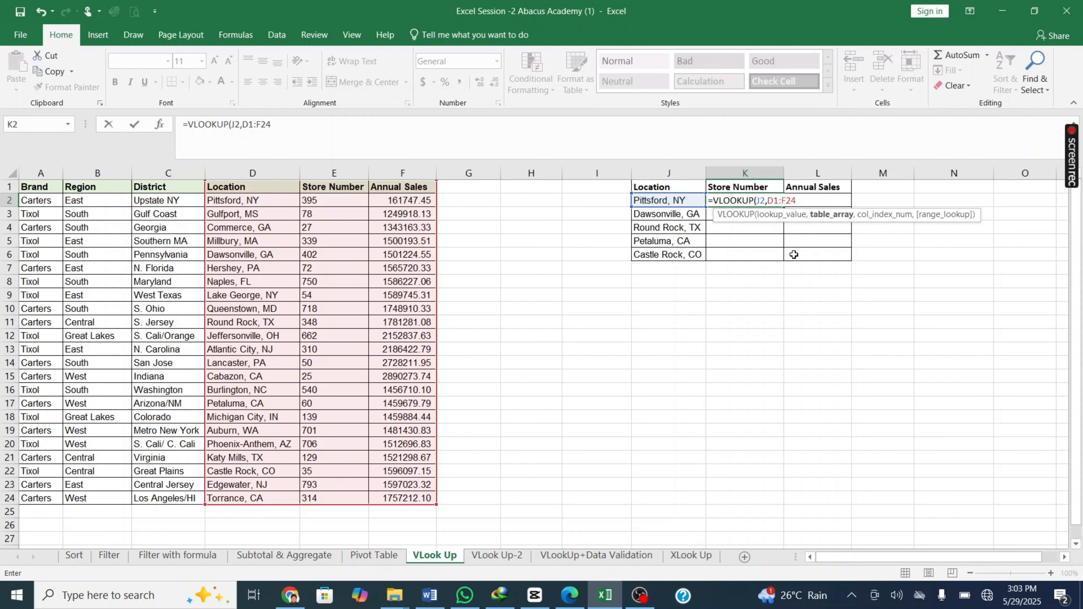
{"action": "type", "text": ",2,"}
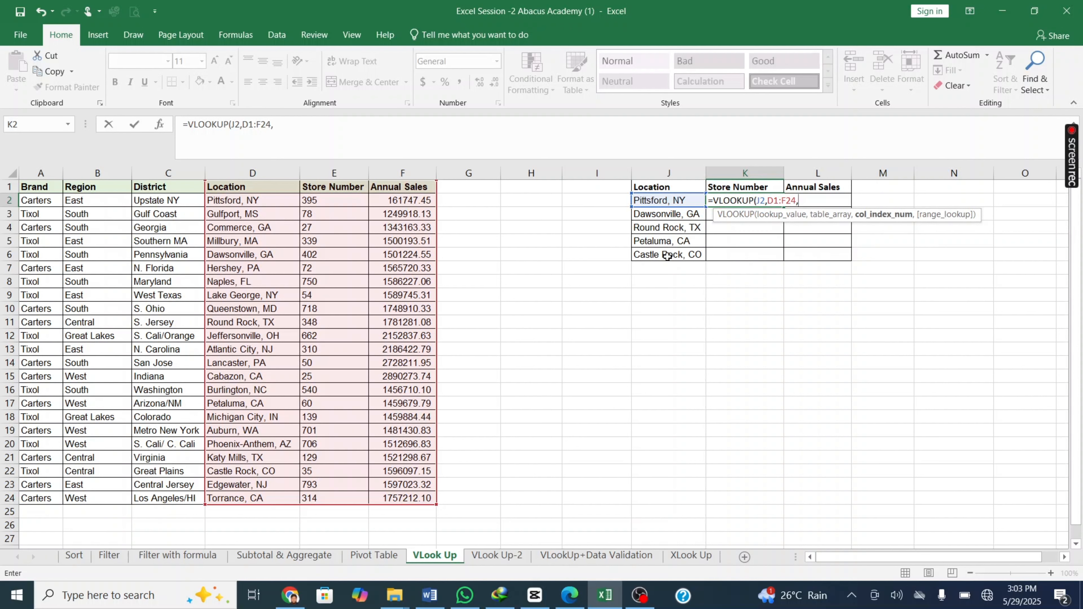
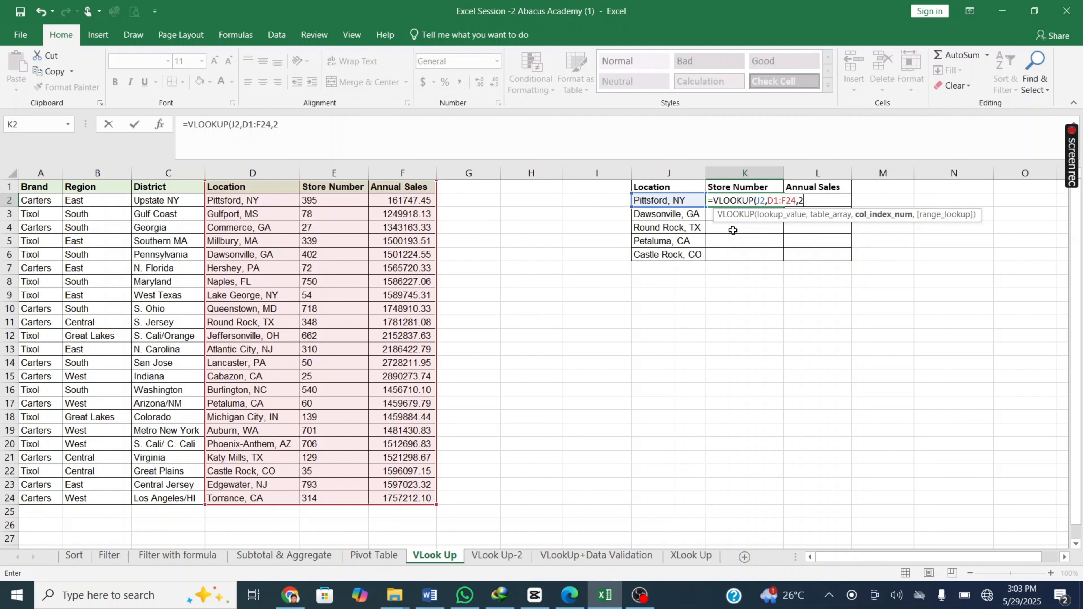
{"action": "type", "text": ","}
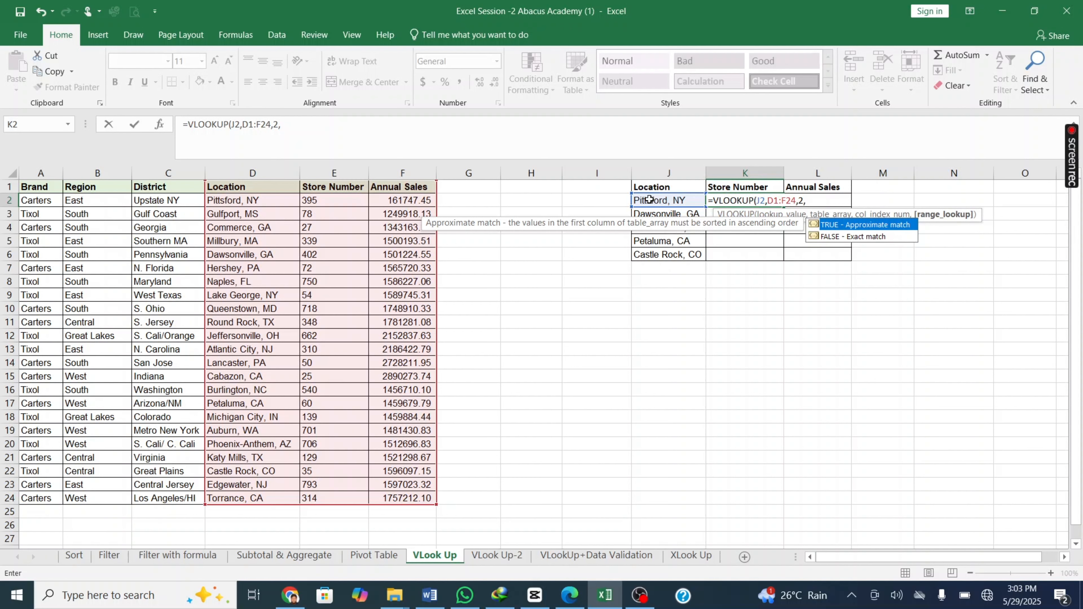
{"action": "left_click", "coordinate": [833, 236]}
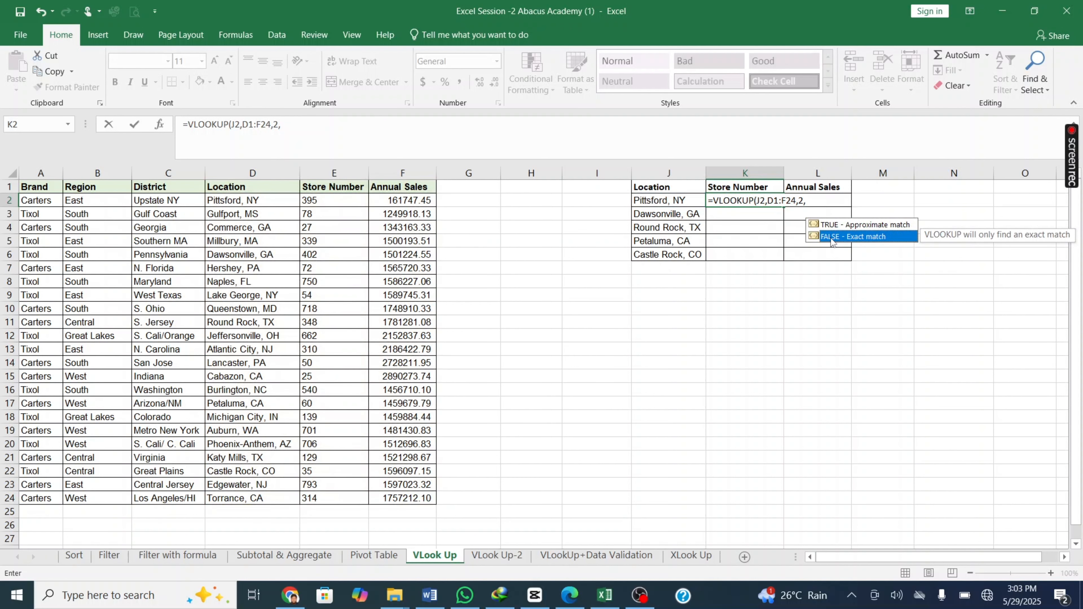
{"action": "double_click", "coordinate": [830, 239]}
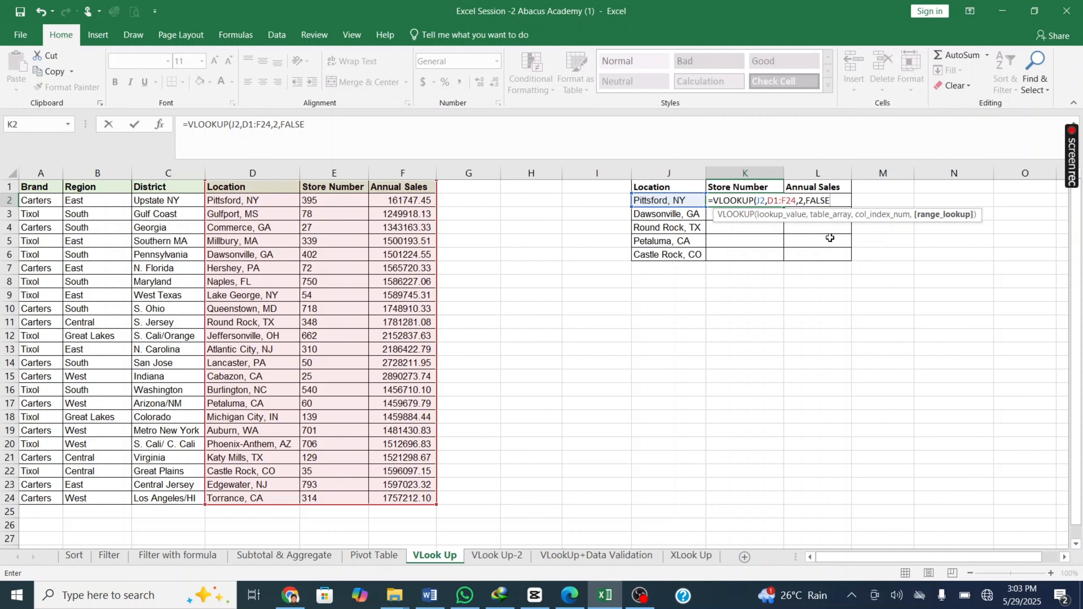
{"action": "key", "text": "Return"}
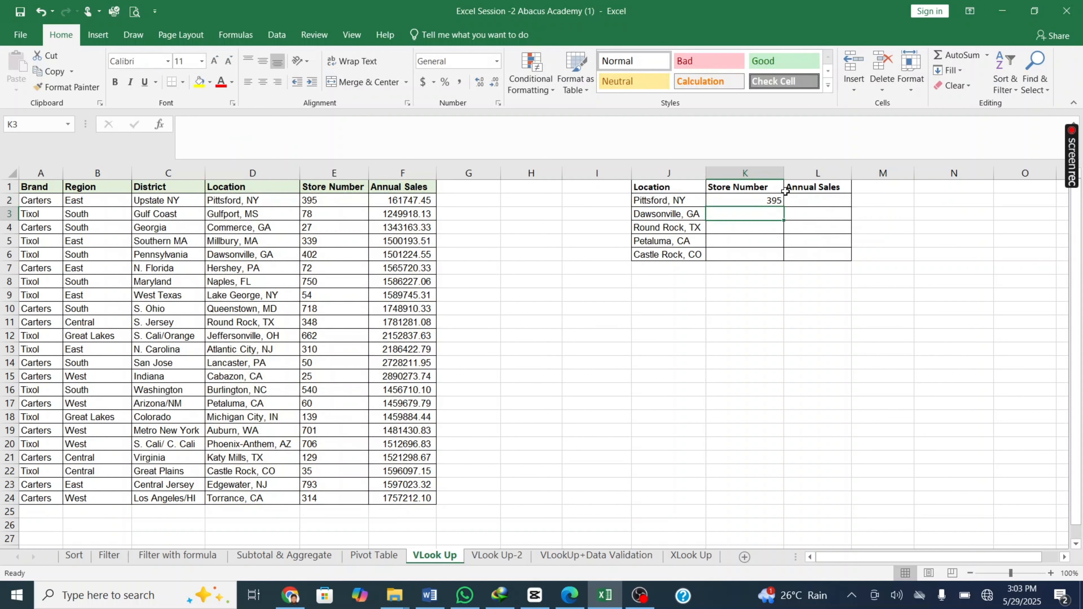
Step: Copy the K2 formula down through K6 and inspect the table ranges referenced in K3 and K4
{"action": "left_click", "coordinate": [748, 201]}
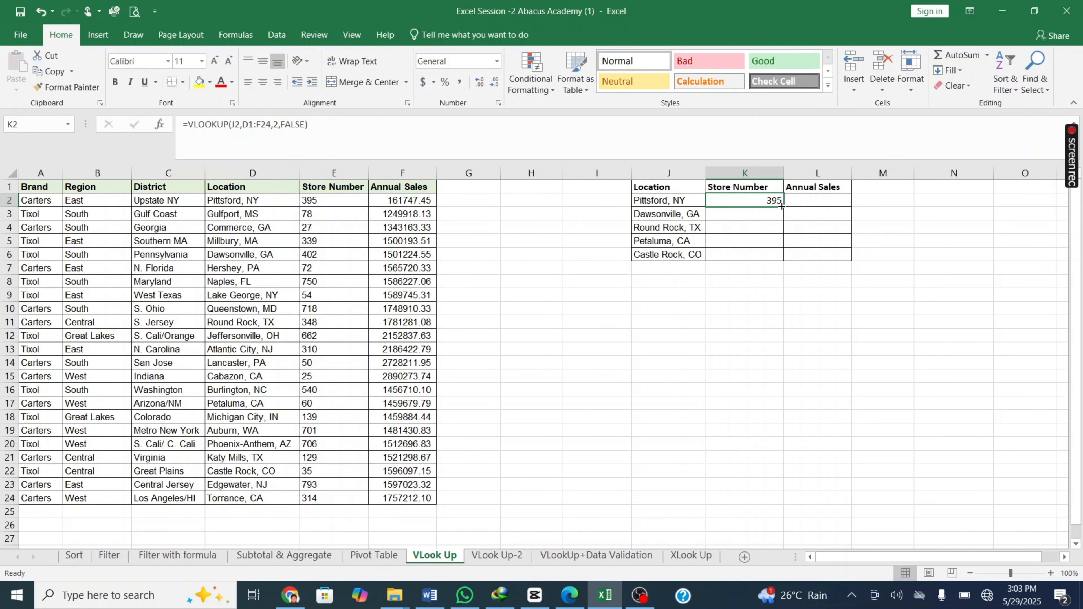
{"action": "left_click_drag", "start_coordinate": [783, 206], "coordinate": [784, 259]}
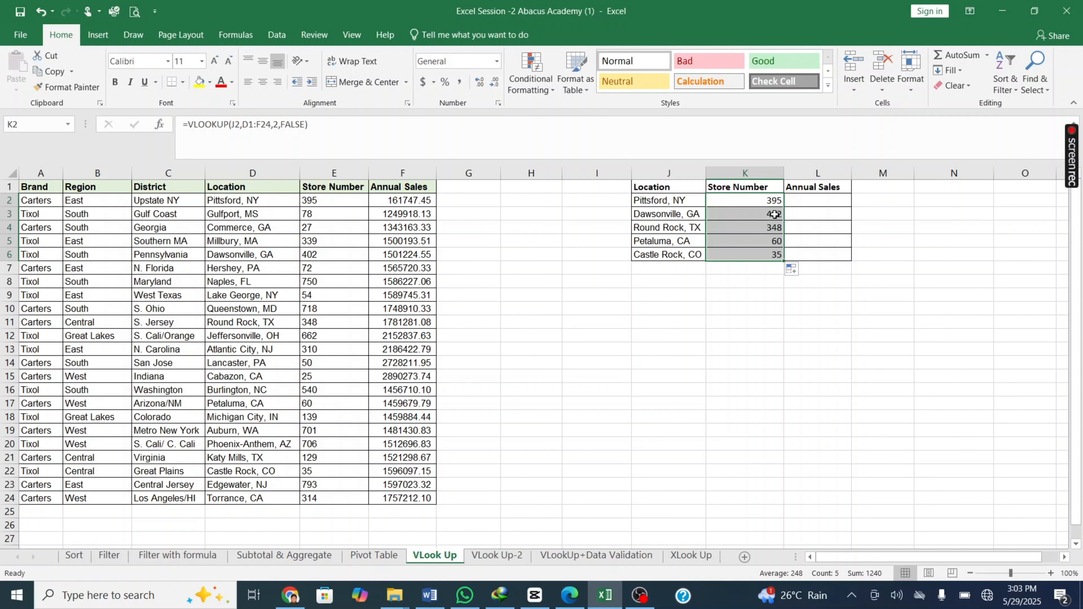
{"action": "left_click", "coordinate": [774, 214]}
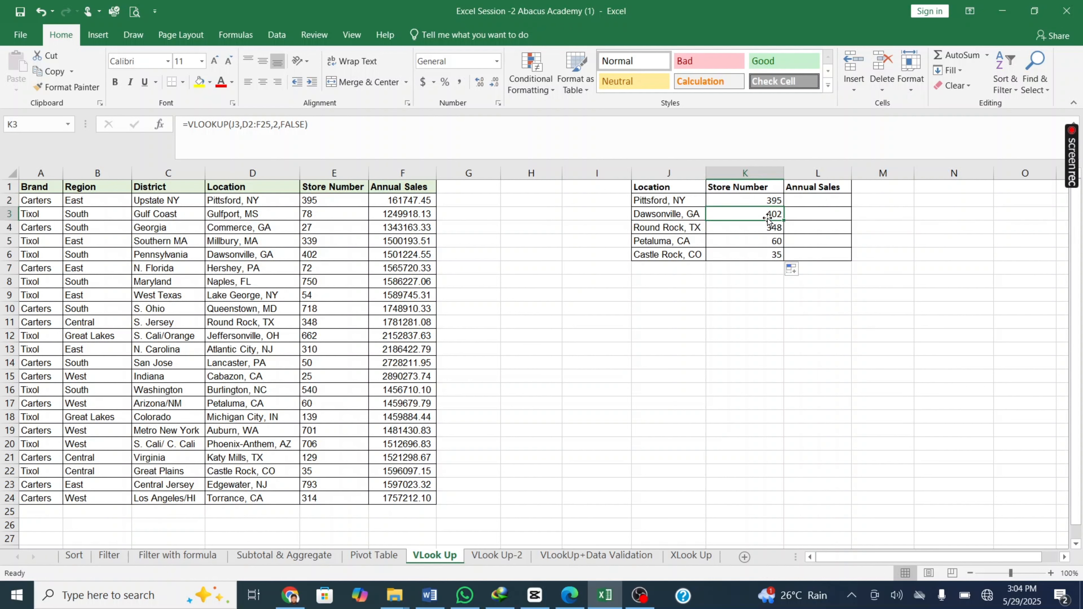
{"action": "left_click", "coordinate": [250, 125]}
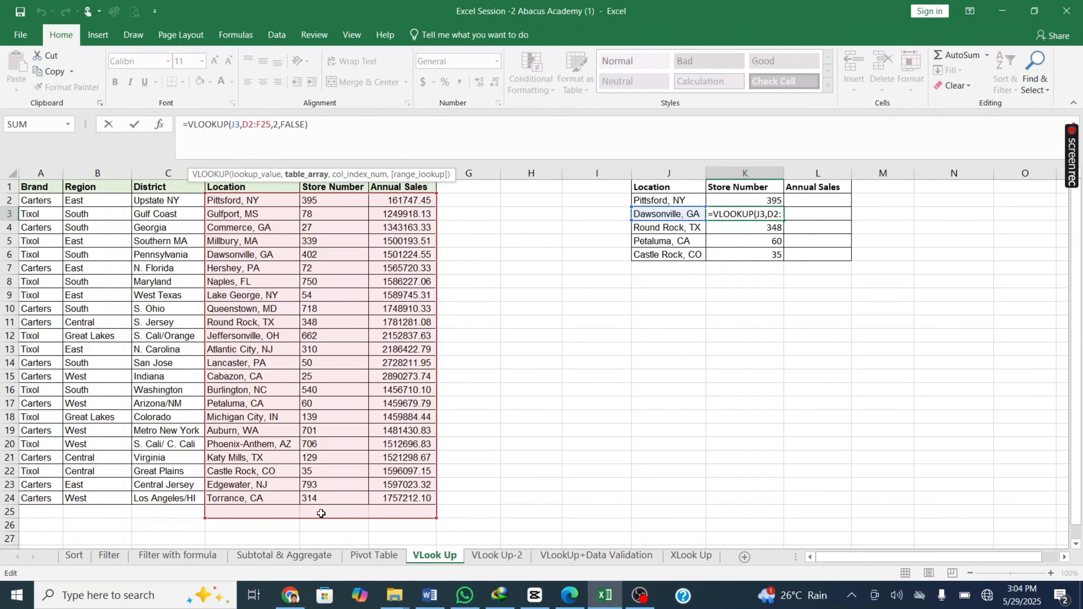
{"action": "left_click", "coordinate": [750, 224]}
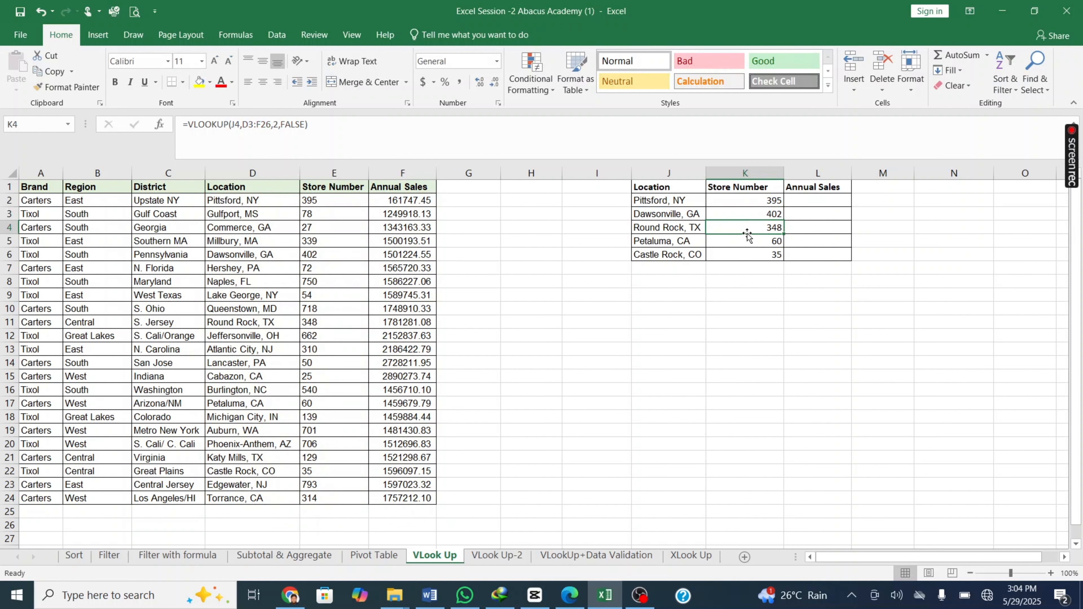
{"action": "left_click", "coordinate": [260, 124]}
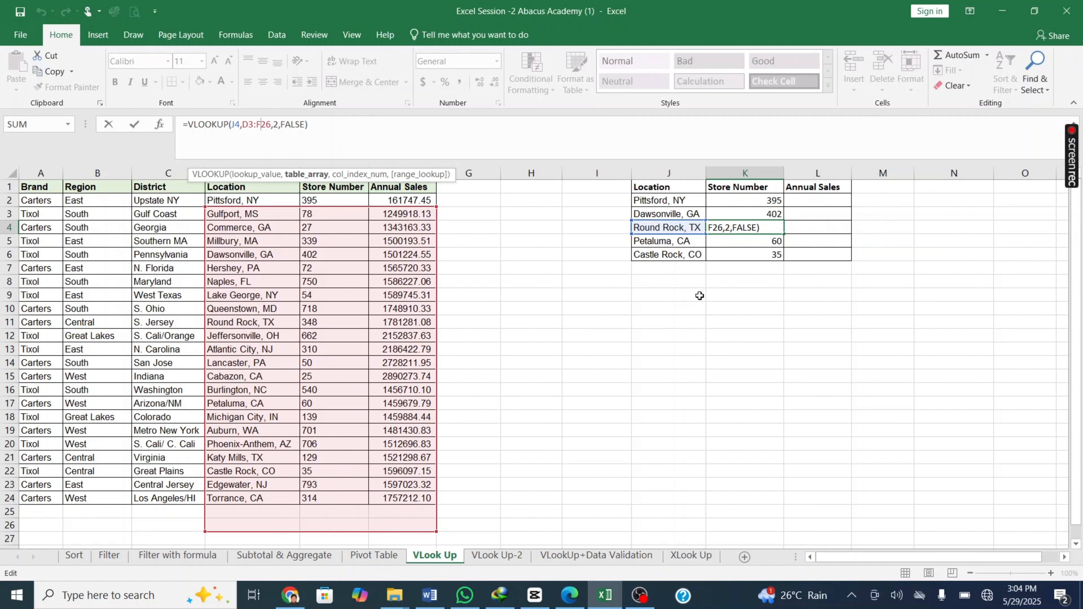
{"action": "left_click", "coordinate": [747, 291]}
Step: Make the K2 formula's table range absolute as $D$1:$F$24 and refill the formula down through K6
{"action": "left_click", "coordinate": [753, 202]}
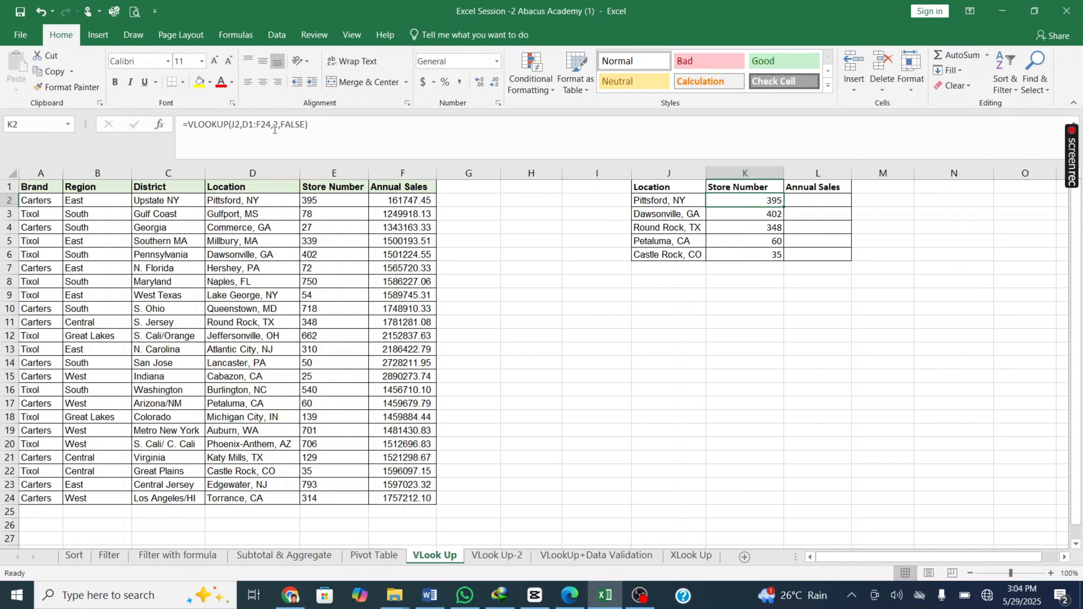
{"action": "left_click_drag", "start_coordinate": [268, 122], "coordinate": [253, 123]}
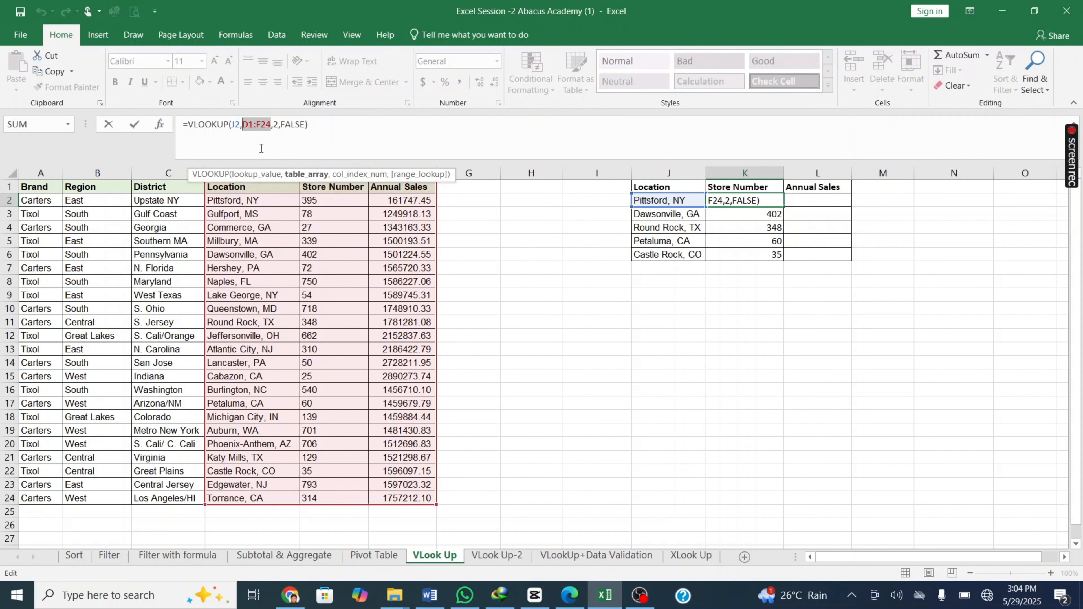
{"action": "key", "text": "F4"}
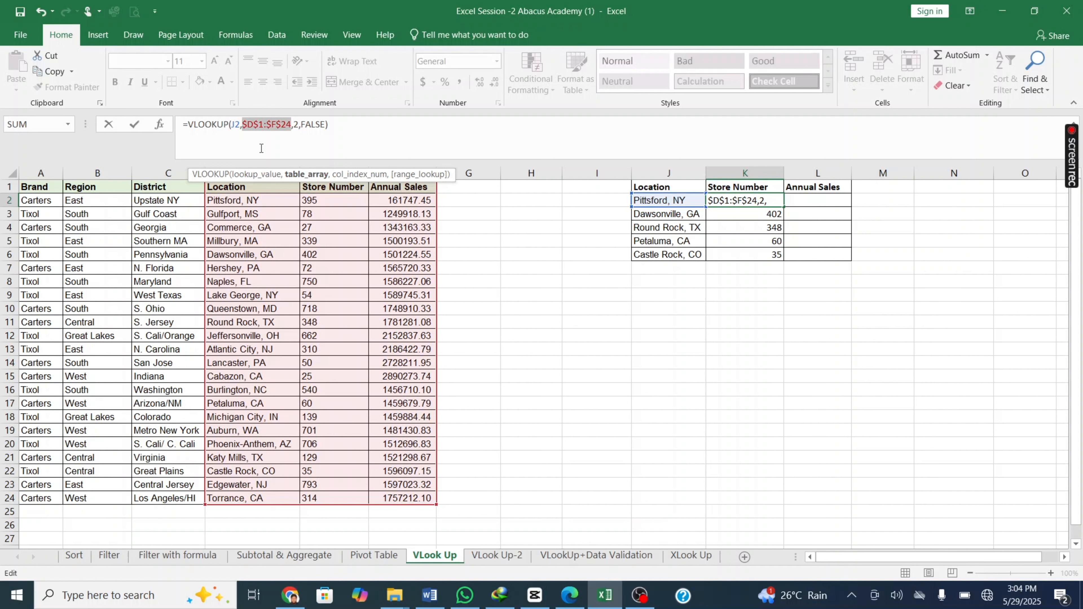
{"action": "key", "text": "Return"}
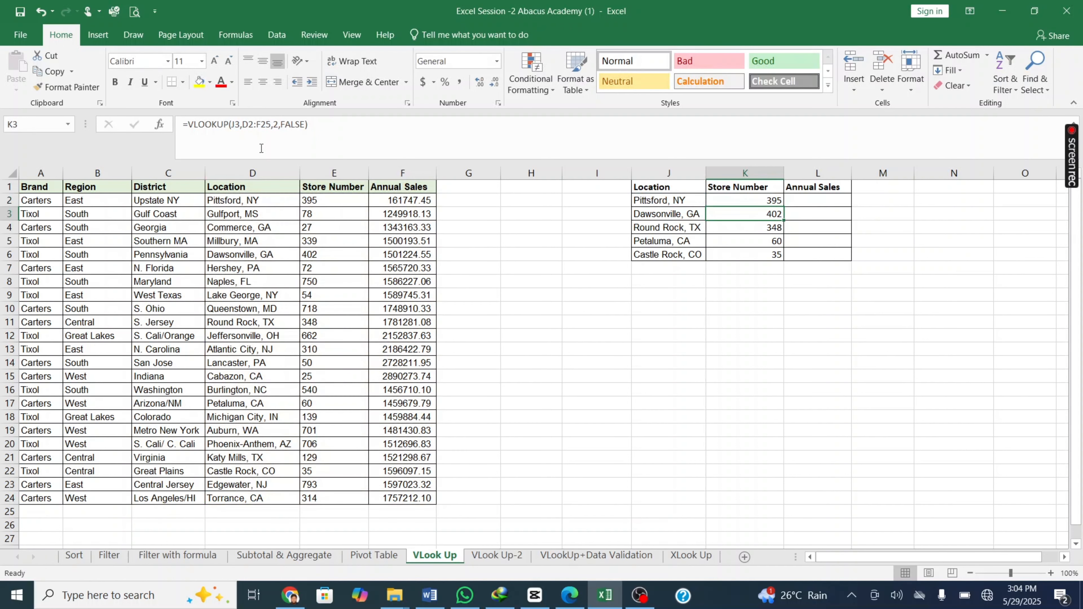
{"action": "left_click", "coordinate": [764, 200]}
{"action": "left_click_drag", "start_coordinate": [784, 208], "coordinate": [779, 266]}
Step: Check the table range referenced by the copied formula in K3 and review the formula in K2
{"action": "left_click", "coordinate": [767, 214]}
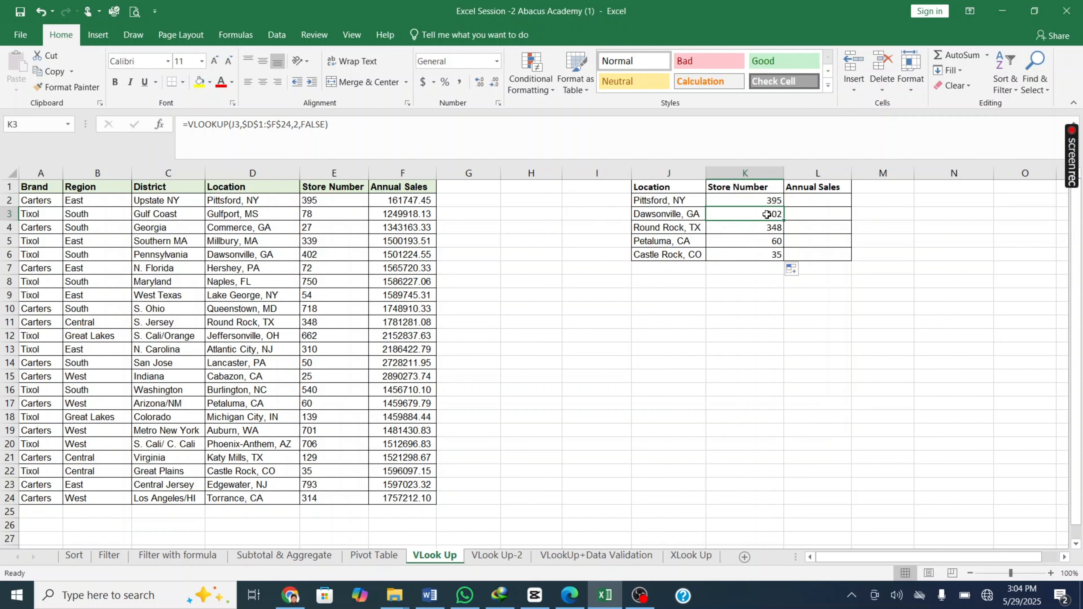
{"action": "left_click", "coordinate": [261, 128]}
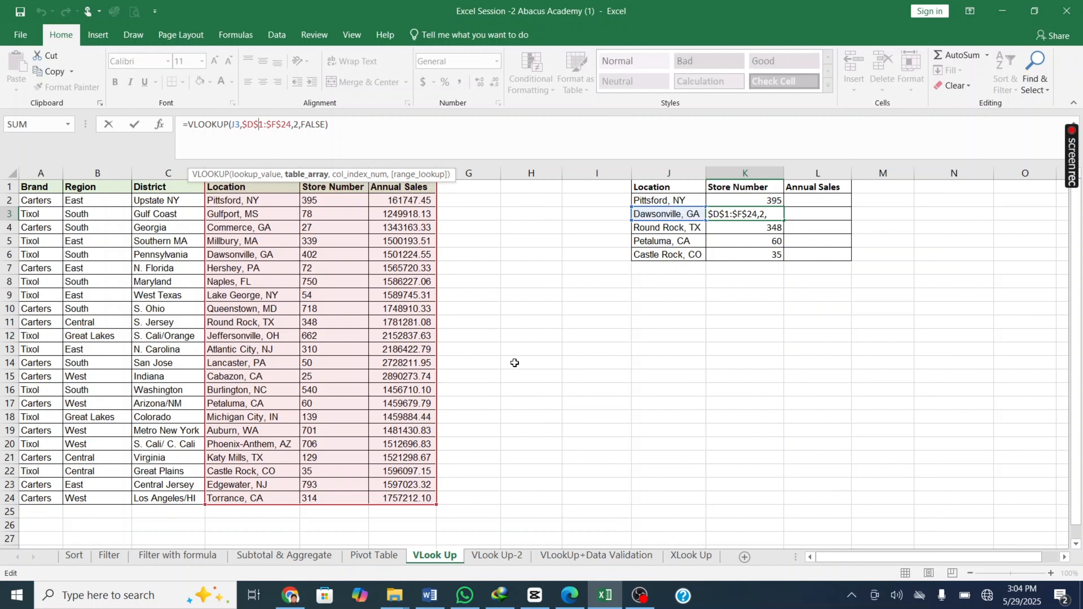
{"action": "key", "text": "Return"}
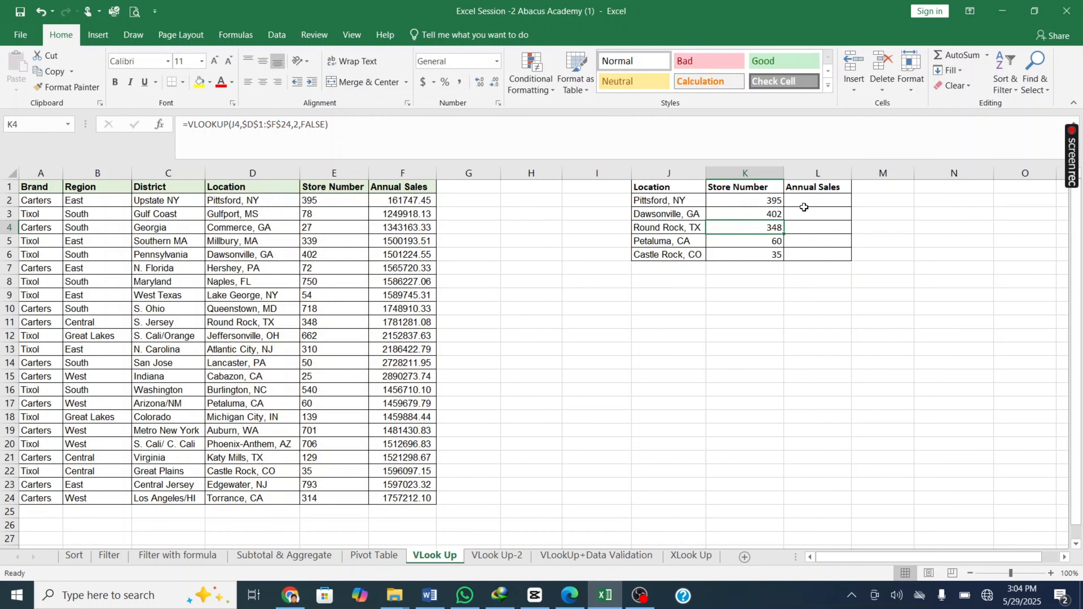
{"action": "left_click", "coordinate": [768, 201]}
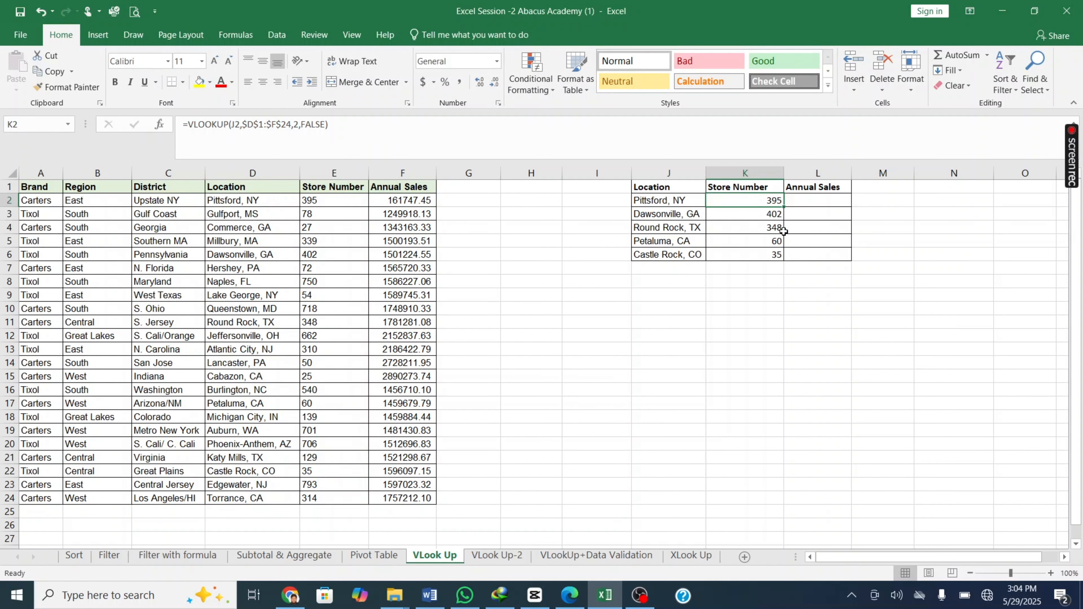
Step: Start a VLOOKUP formula in L2, under Annual Sales, with J2 as the lookup value
{"action": "left_click", "coordinate": [810, 200]}
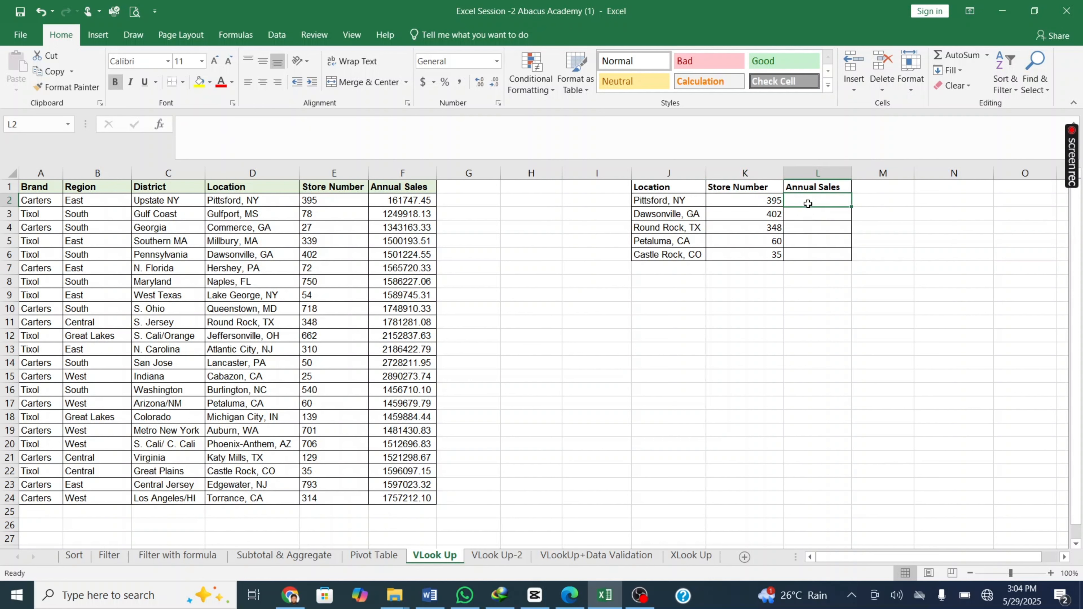
{"action": "double_click", "coordinate": [807, 201]}
{"action": "type", "text": "="}
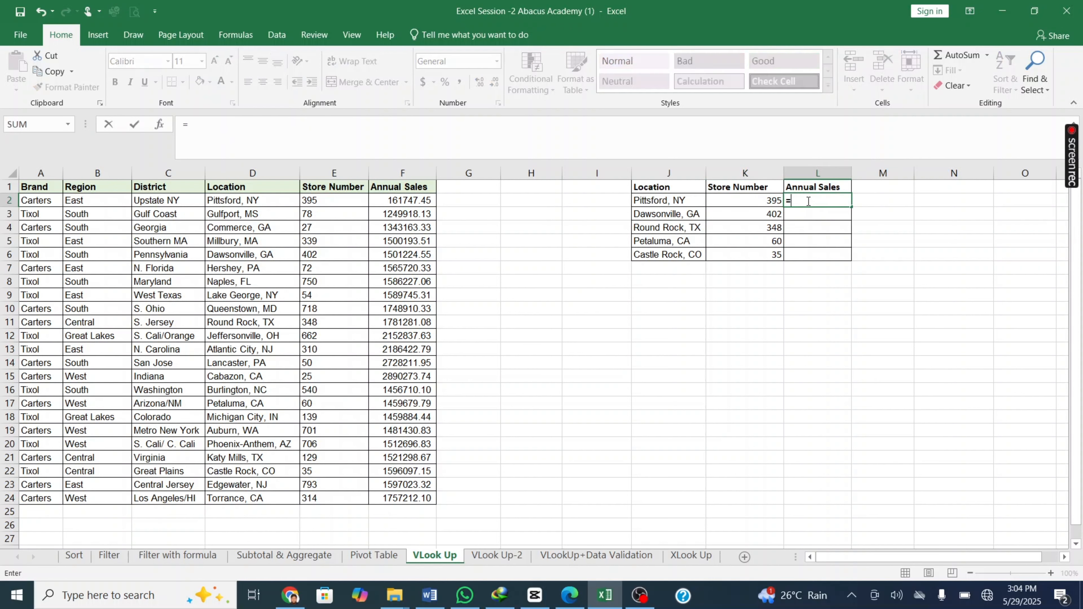
{"action": "type", "text": "vlo"}
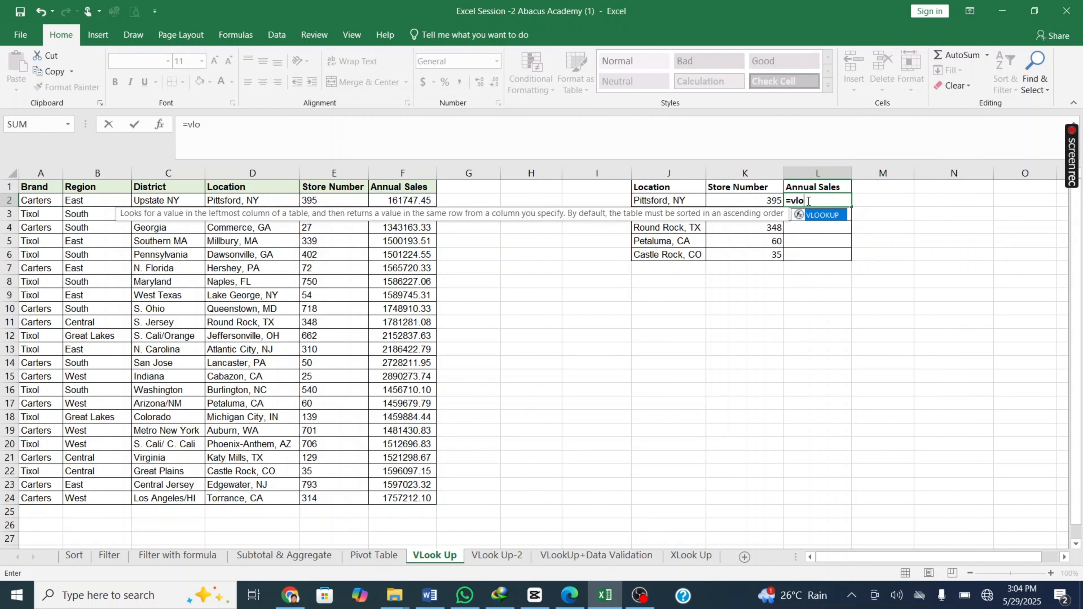
{"action": "key", "text": "Tab"}
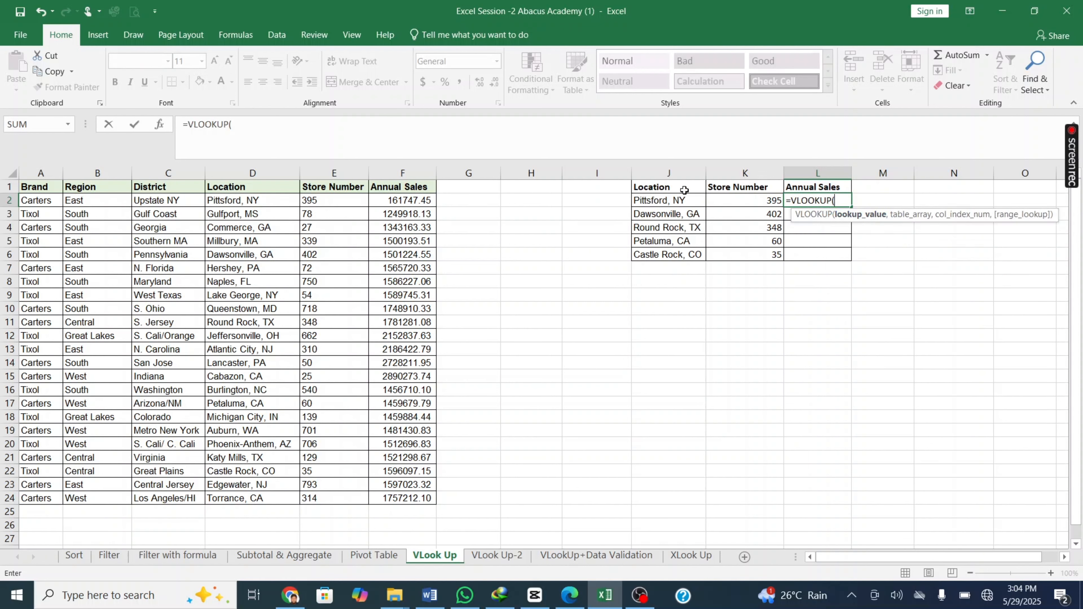
{"action": "left_click", "coordinate": [653, 202]}
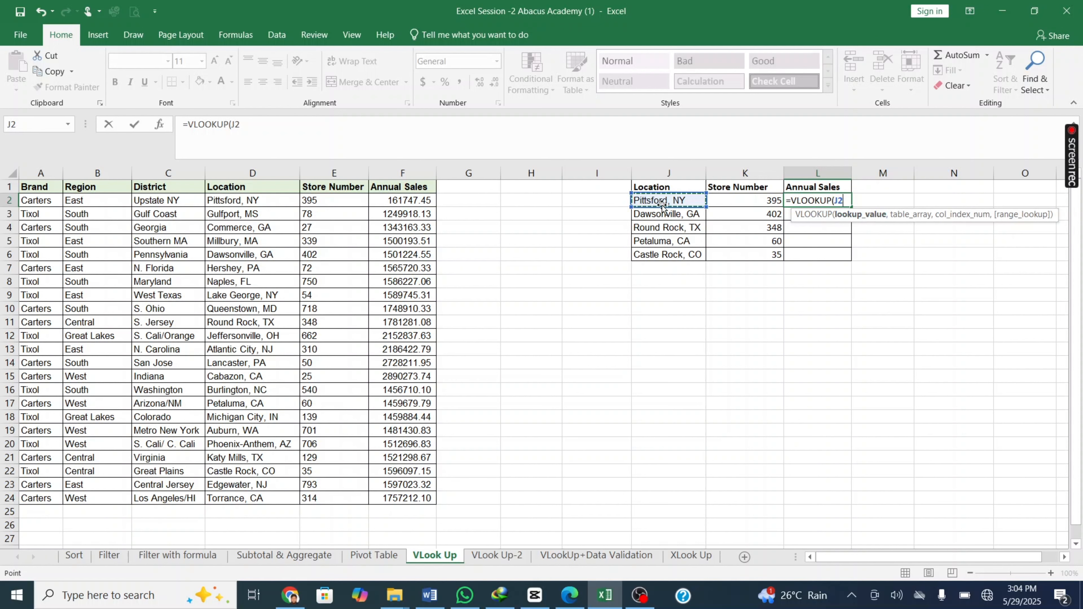
{"action": "type", "text": ","}
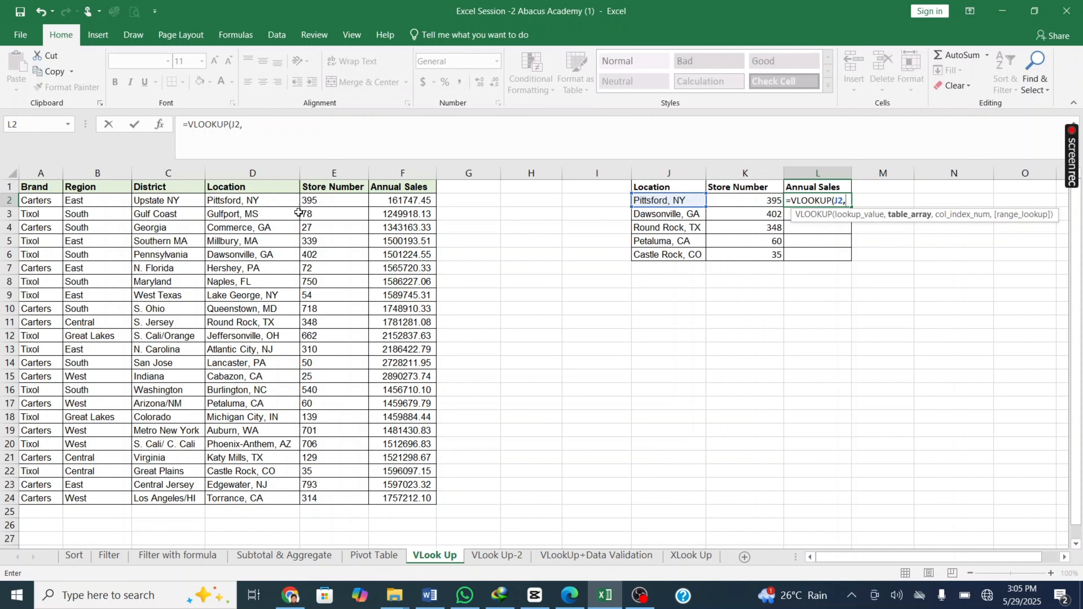
Step: Complete the L2 VLOOKUP with table range D1:F24, column index 3 and FALSE for an exact match
{"action": "left_click_drag", "start_coordinate": [225, 185], "coordinate": [394, 500]}
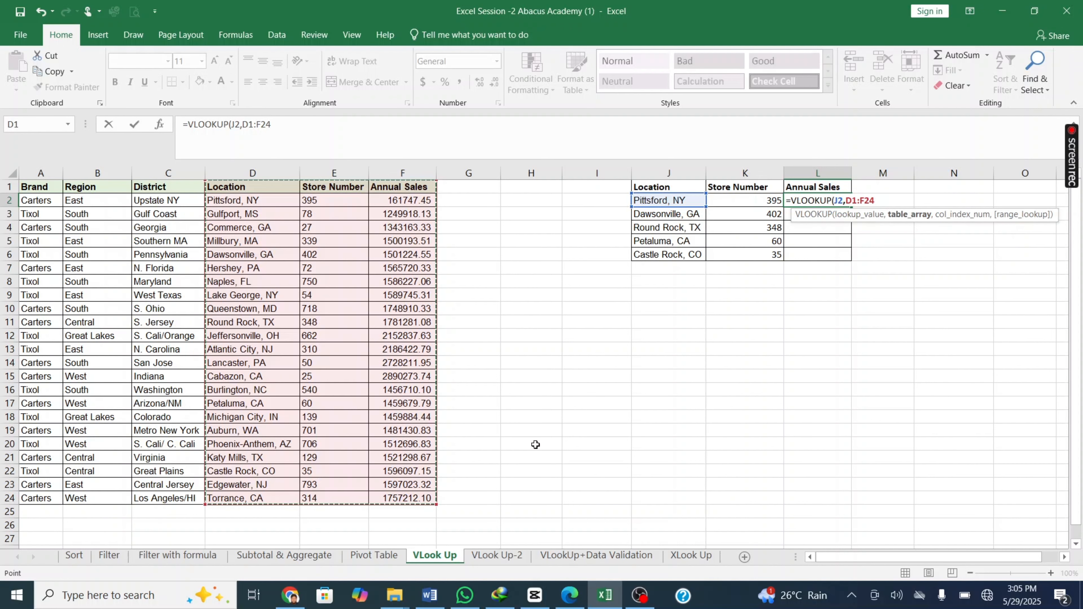
{"action": "type", "text": ",3"}
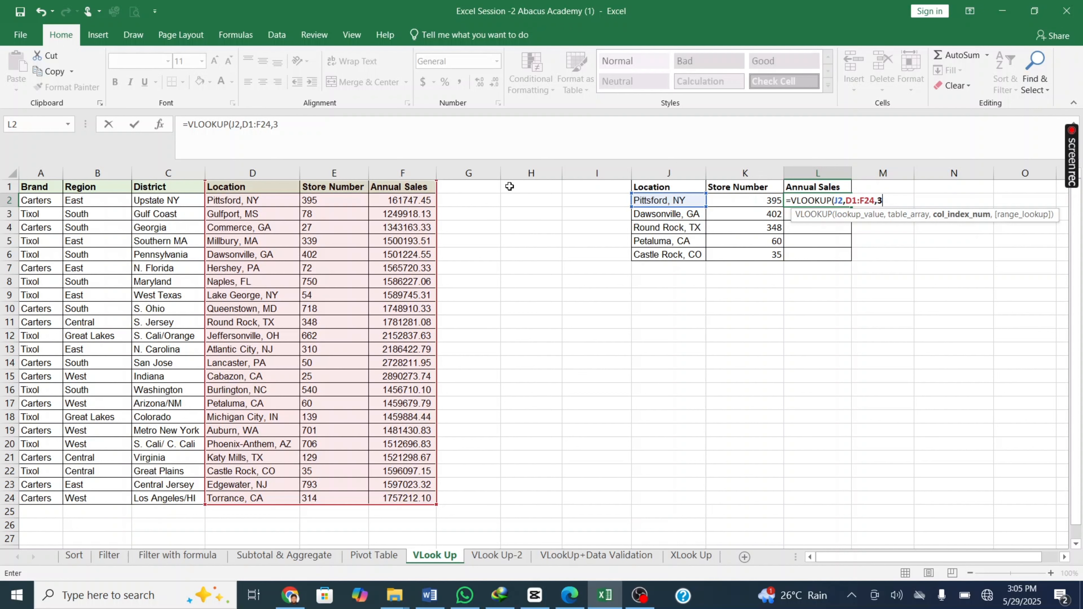
{"action": "type", "text": ","}
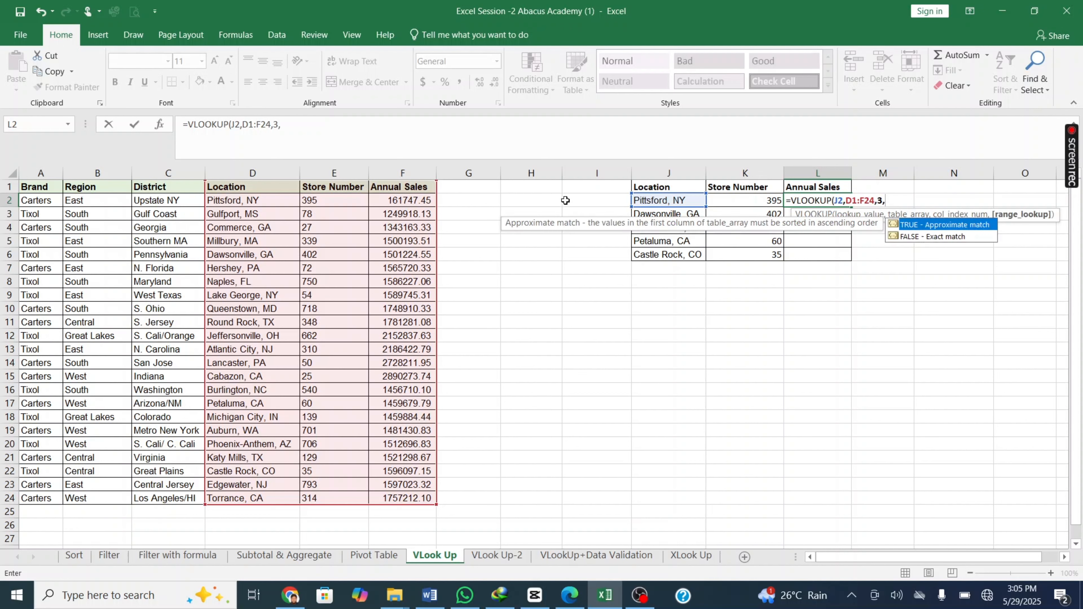
{"action": "left_click", "coordinate": [913, 237]}
{"action": "double_click", "coordinate": [904, 239]}
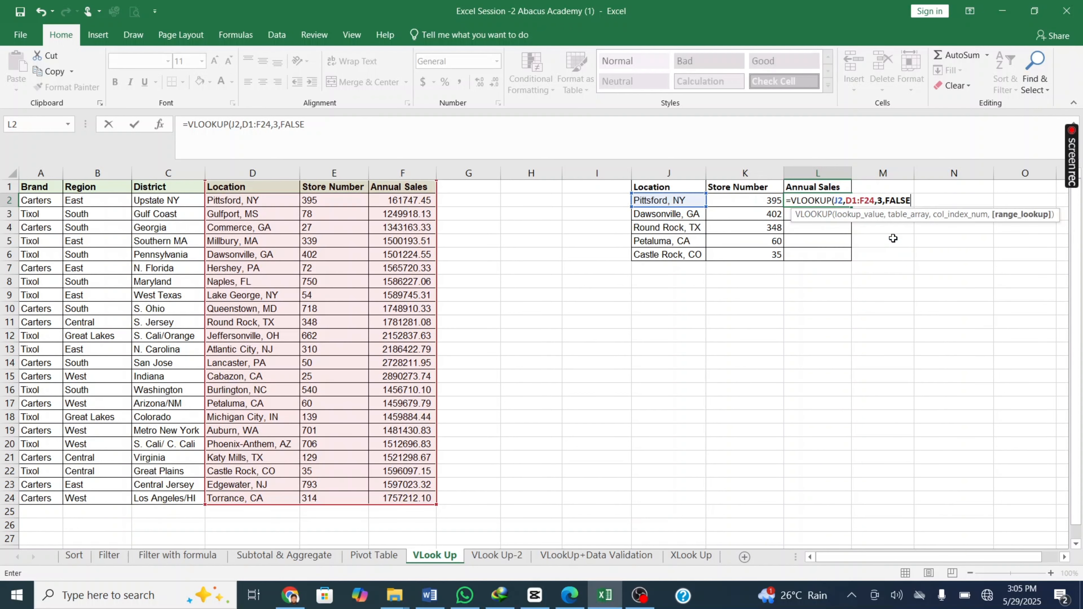
{"action": "key", "text": "Return"}
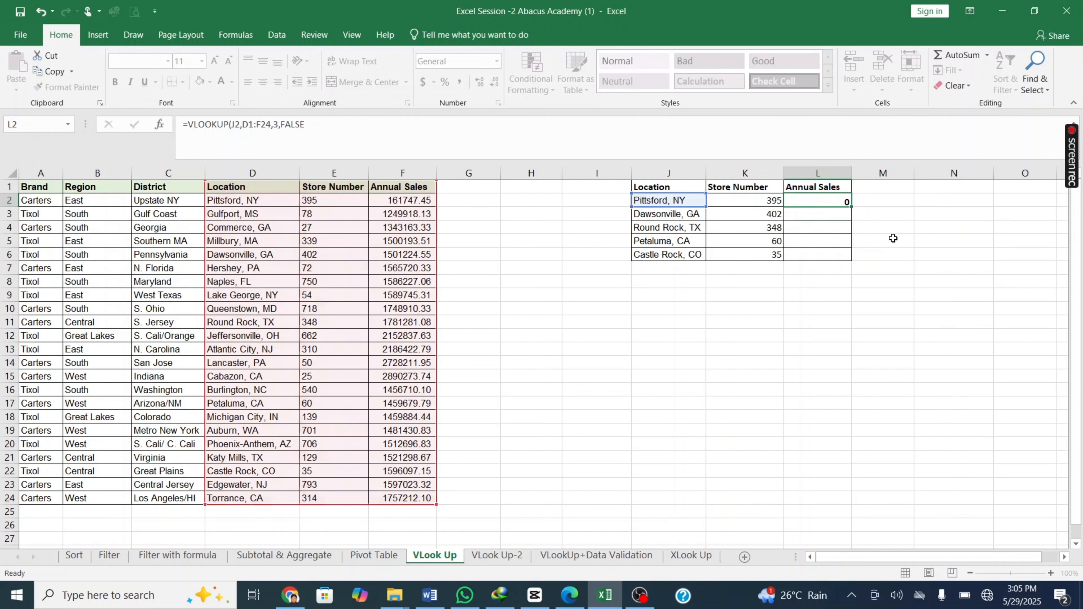
Step: Compare the annual sales result in L2 with the source value for Pittsford, NY in F2
{"action": "left_click", "coordinate": [814, 200]}
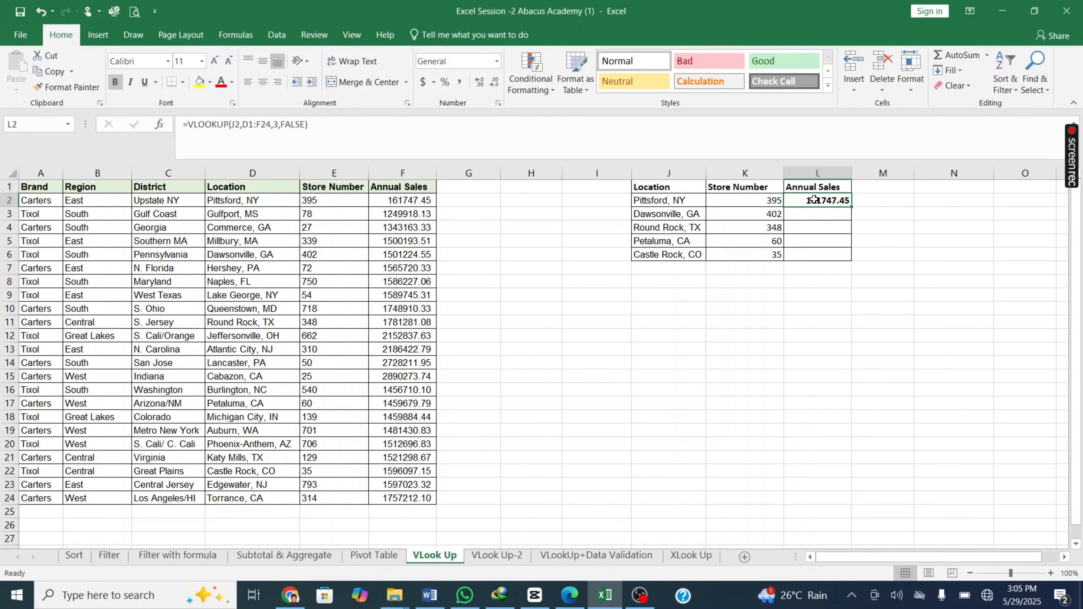
{"action": "left_click", "coordinate": [391, 199]}
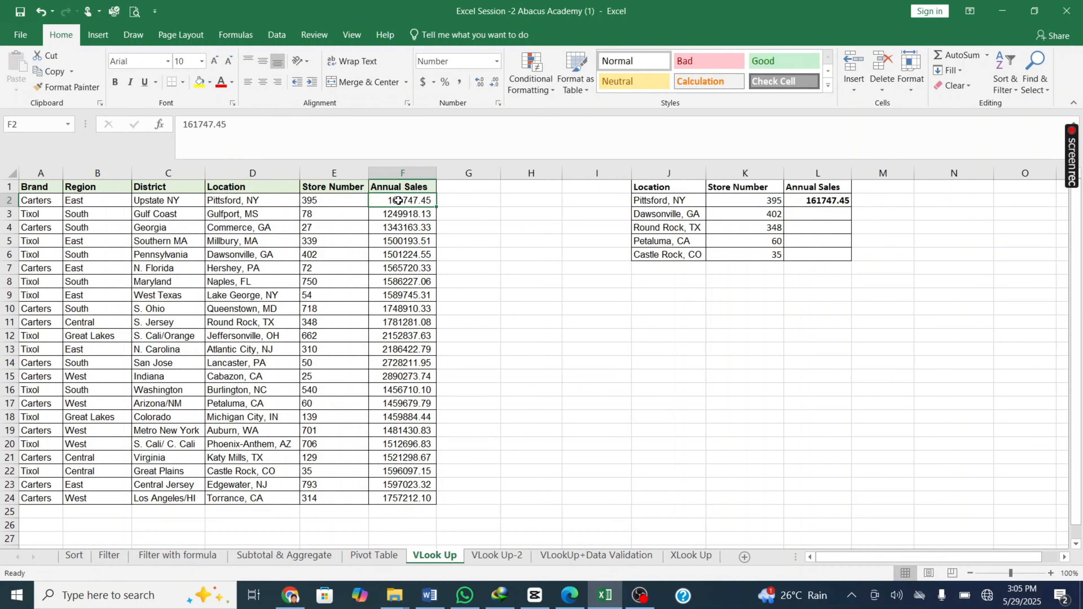
{"action": "left_click", "coordinate": [824, 199]}
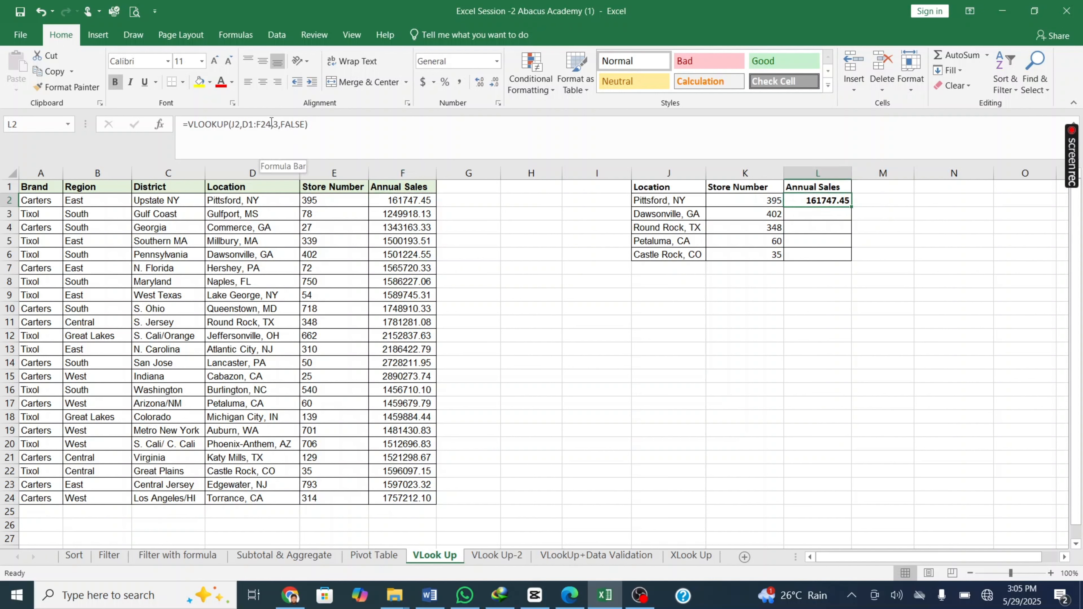
Step: Make the table range in L2's VLOOKUP absolute as $D$1:$F$24 and fill the formula down to L6
{"action": "left_click_drag", "start_coordinate": [271, 124], "coordinate": [254, 124]}
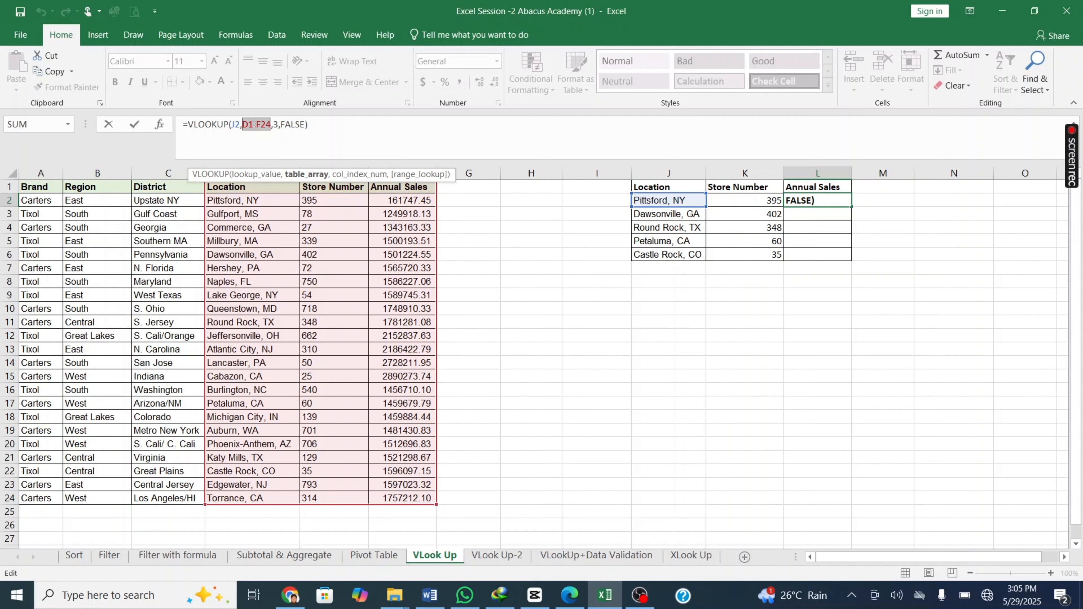
{"action": "key", "text": "F4"}
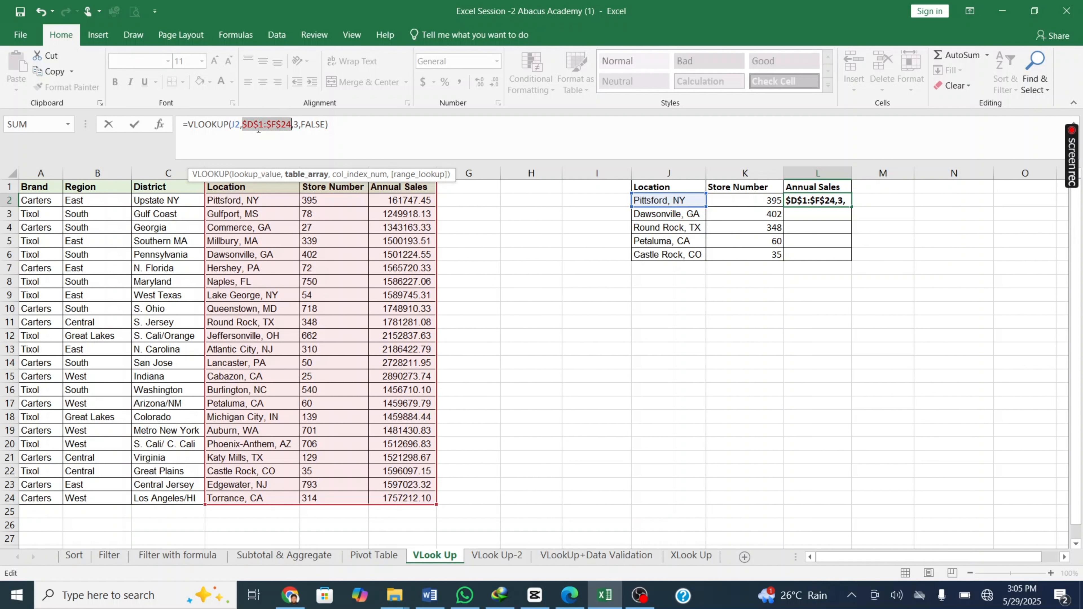
{"action": "key", "text": "Return"}
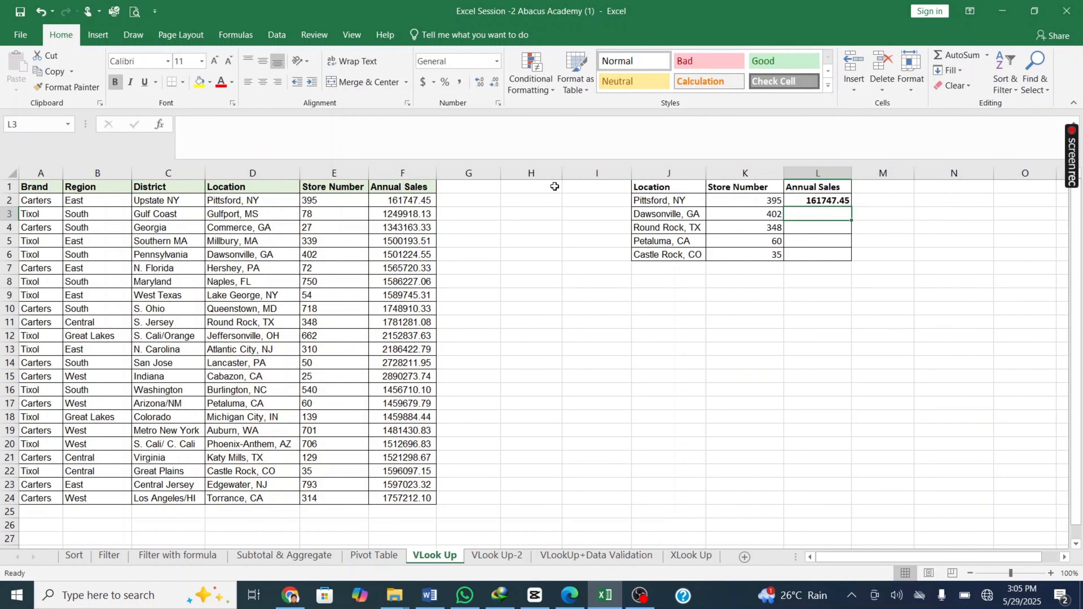
{"action": "left_click", "coordinate": [814, 201]}
{"action": "left_click_drag", "start_coordinate": [855, 206], "coordinate": [855, 261]}
{"action": "left_click", "coordinate": [808, 215]}
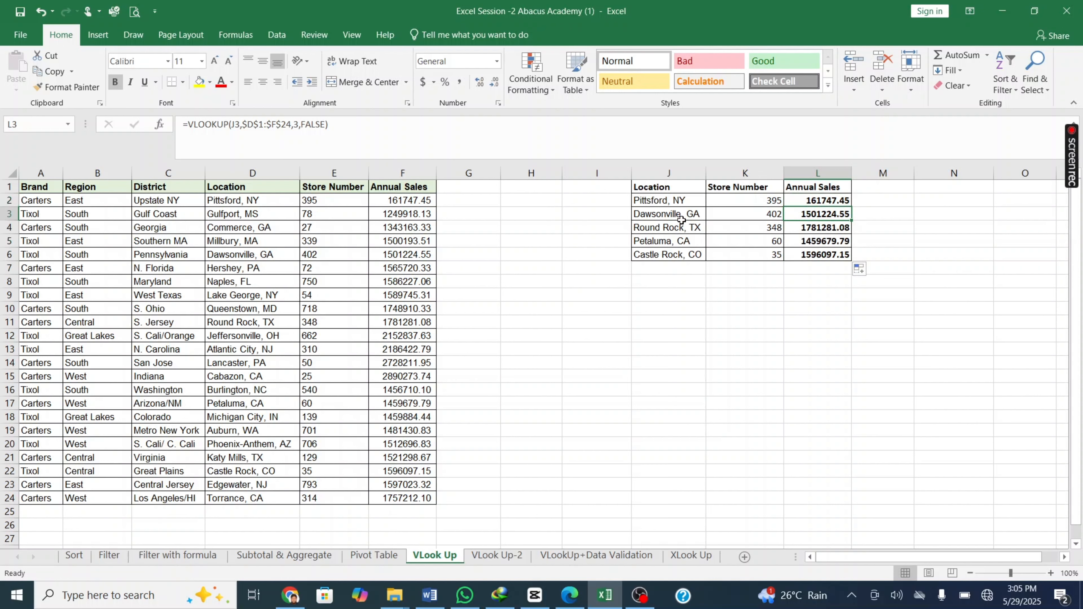
{"action": "left_click", "coordinate": [660, 213]}
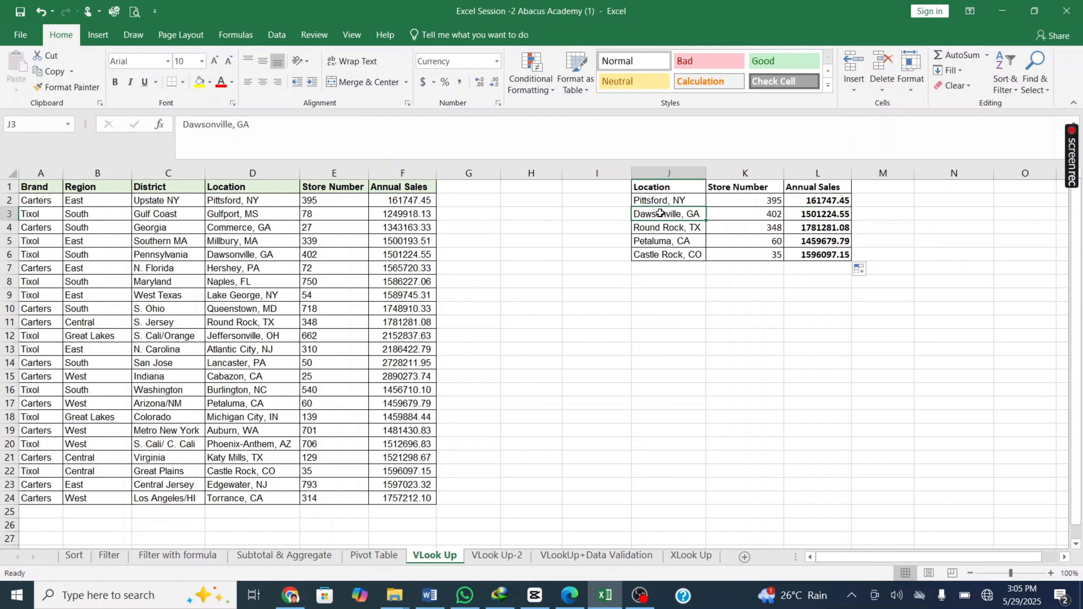
Step: Highlight the Round Rock, TX source cells D11:F11 with the Neutral cell style and compare them with the lookup results in K4 and L4
{"action": "left_click", "coordinate": [652, 232]}
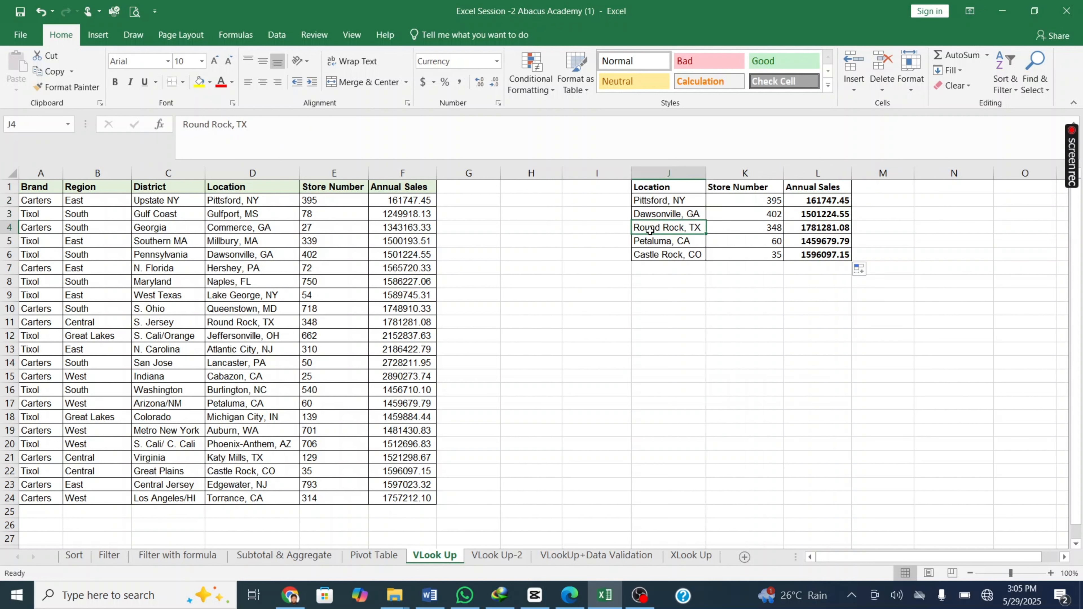
{"action": "left_click", "coordinate": [225, 327]}
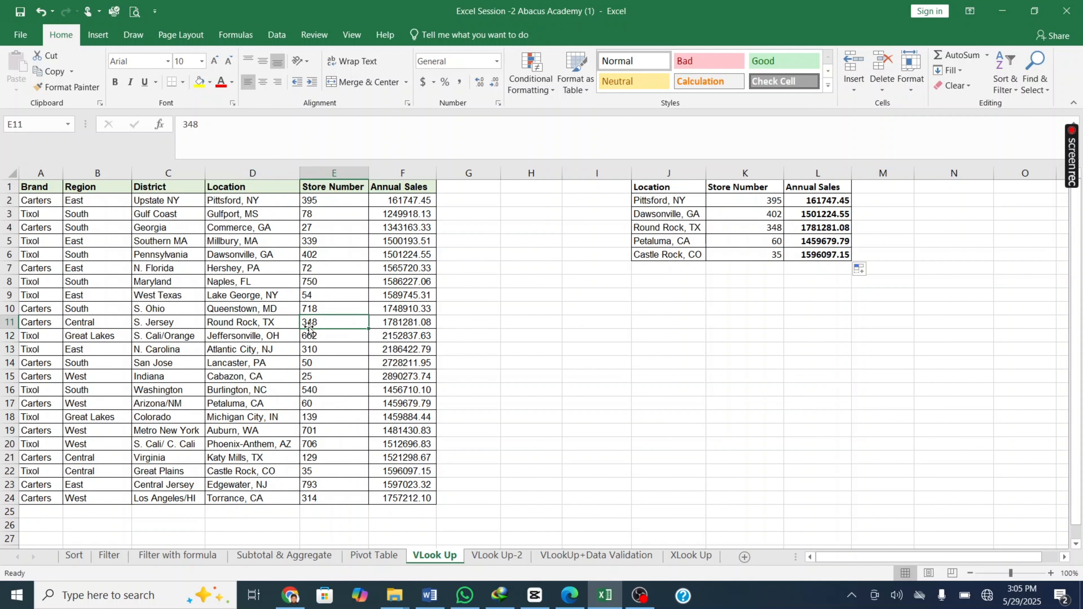
{"action": "left_click_drag", "start_coordinate": [272, 324], "coordinate": [409, 325]}
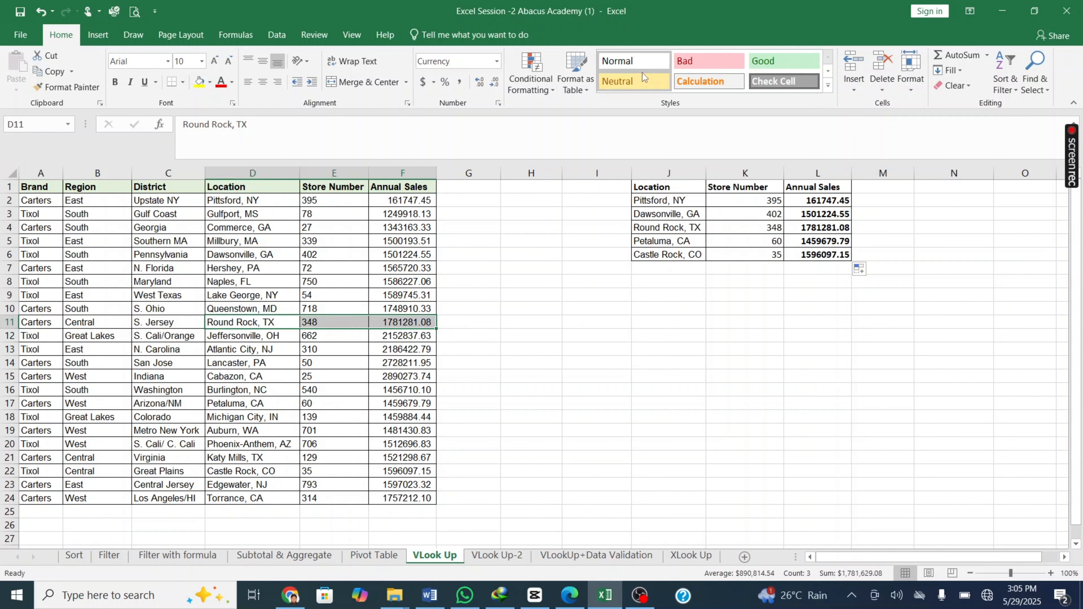
{"action": "left_click", "coordinate": [632, 80]}
{"action": "left_click", "coordinate": [529, 333]}
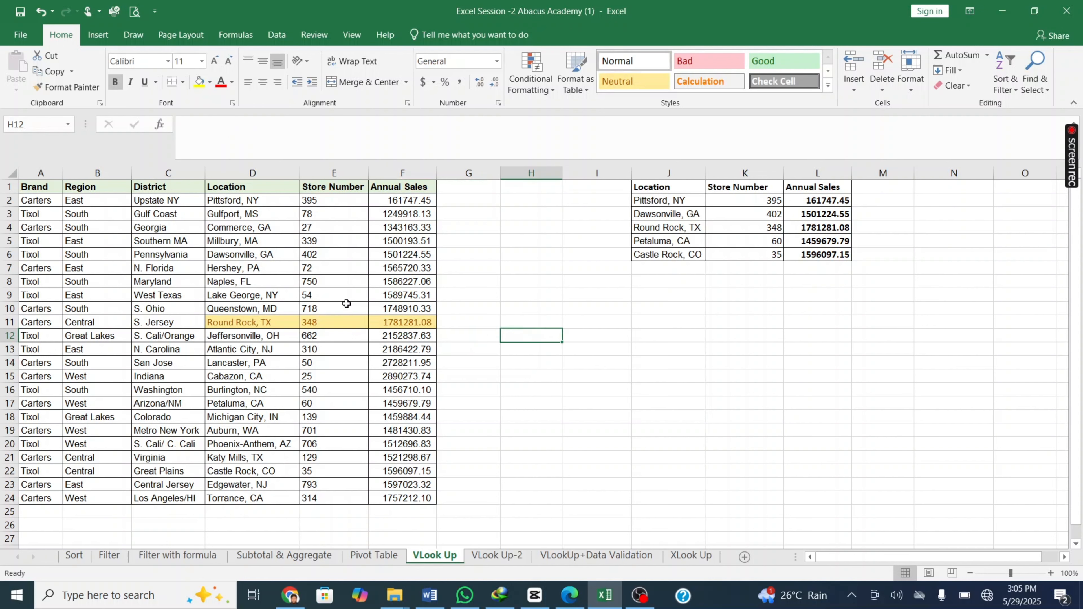
{"action": "left_click", "coordinate": [776, 234]}
{"action": "left_click", "coordinate": [820, 233]}
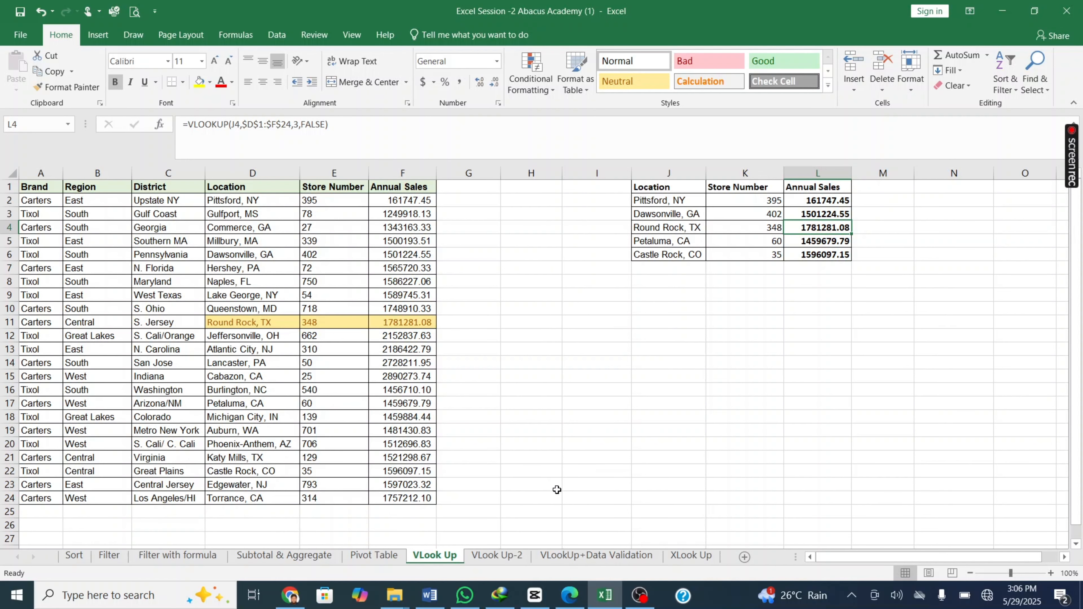
Step: Open the VLookUp+Data Validation sheet and examine the Brand and Rate list and the empty Product, Qty, Rate and Total columns
{"action": "left_click", "coordinate": [576, 556]}
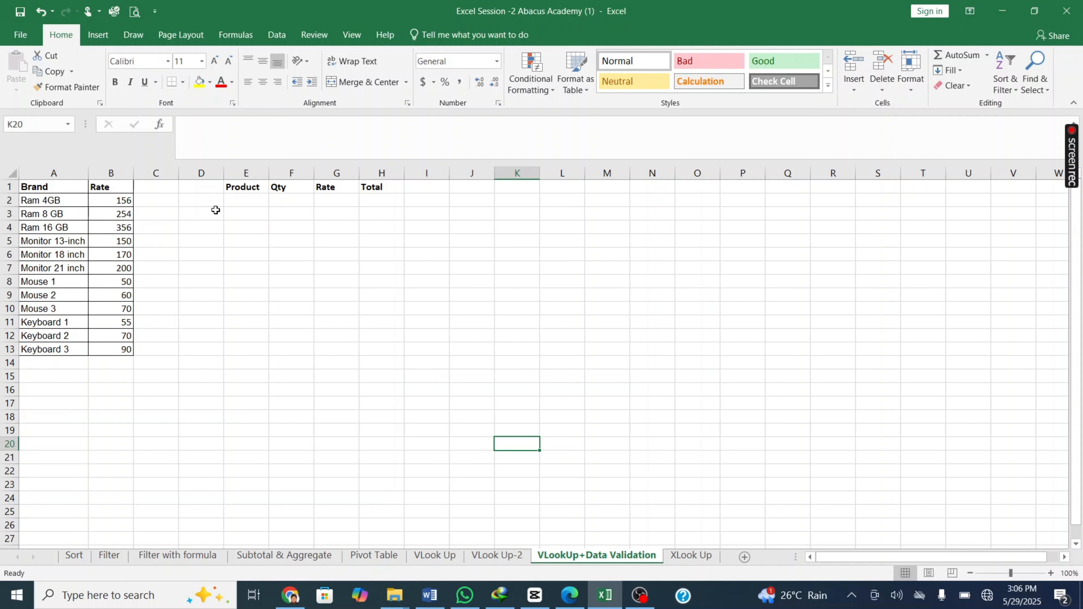
{"action": "left_click", "coordinate": [35, 189]}
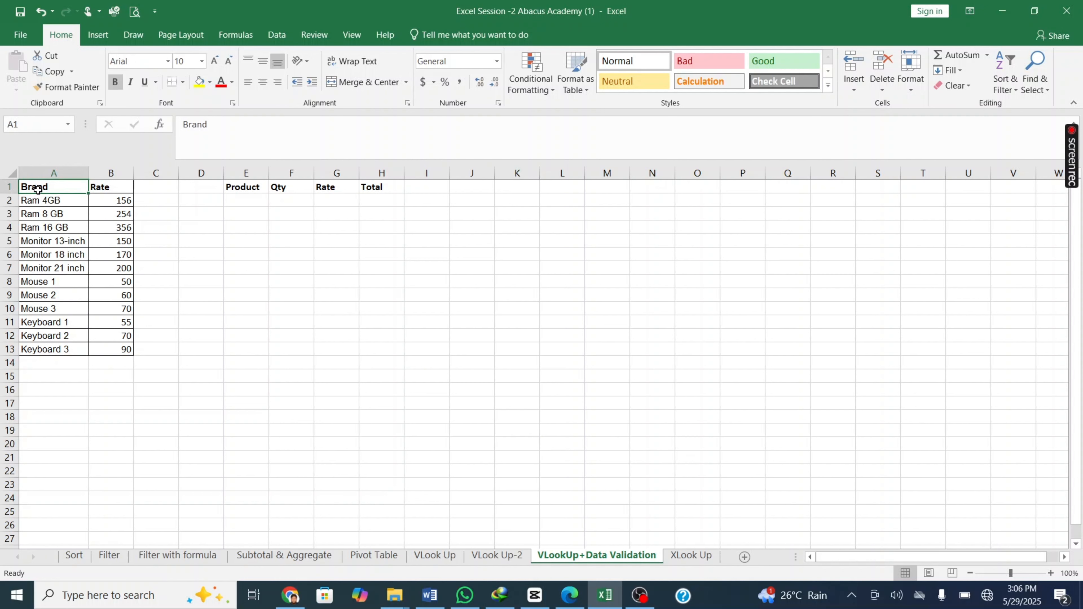
{"action": "left_click", "coordinate": [107, 185]}
{"action": "left_click", "coordinate": [236, 202]}
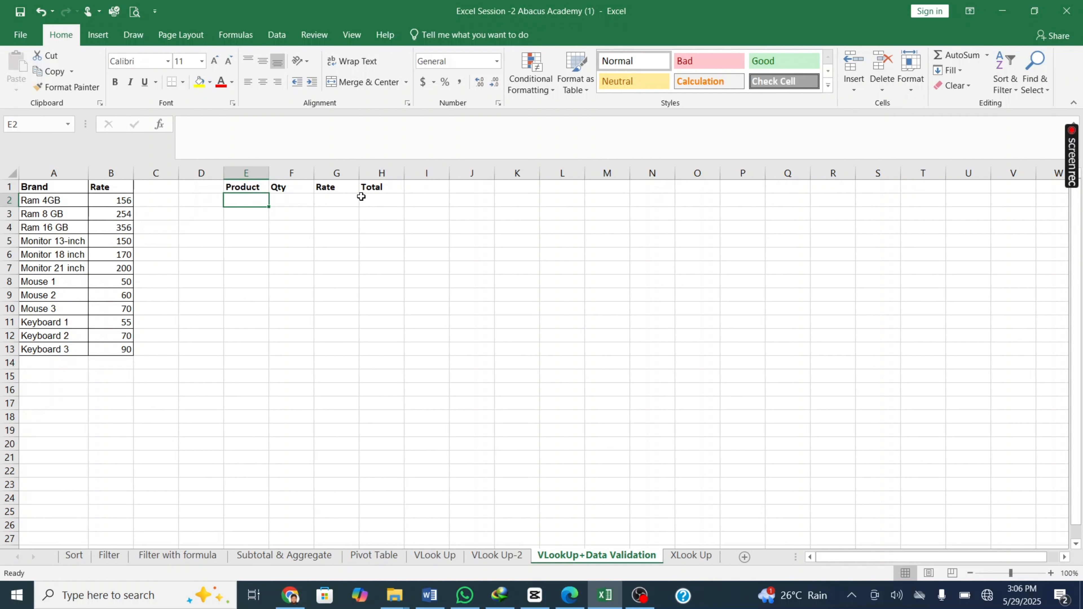
{"action": "left_click", "coordinate": [377, 198]}
{"action": "left_click", "coordinate": [255, 201]}
{"action": "left_click", "coordinate": [291, 198]}
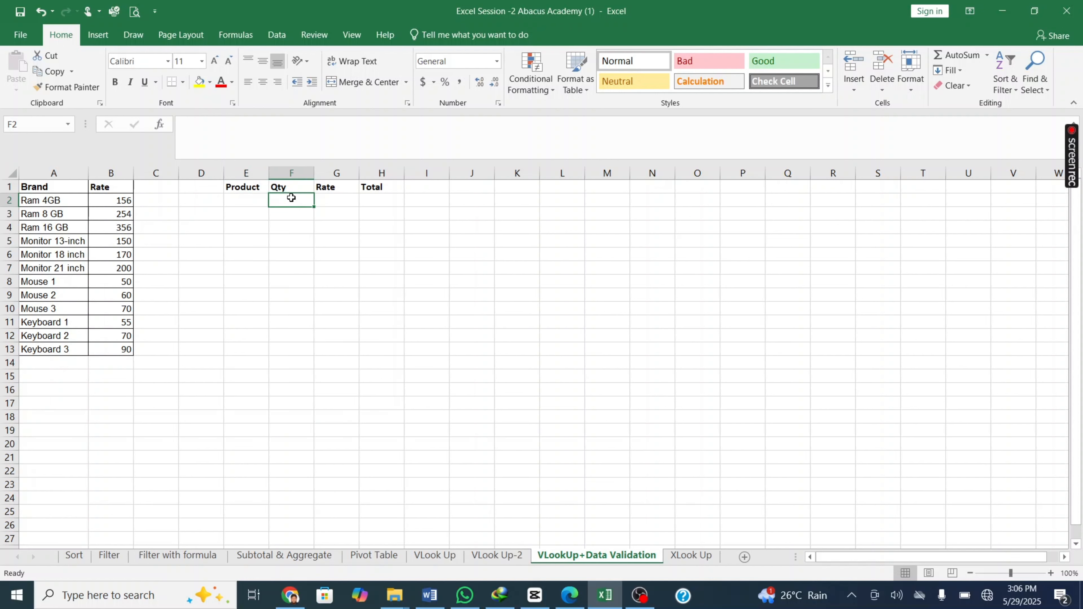
{"action": "left_click", "coordinate": [242, 197]}
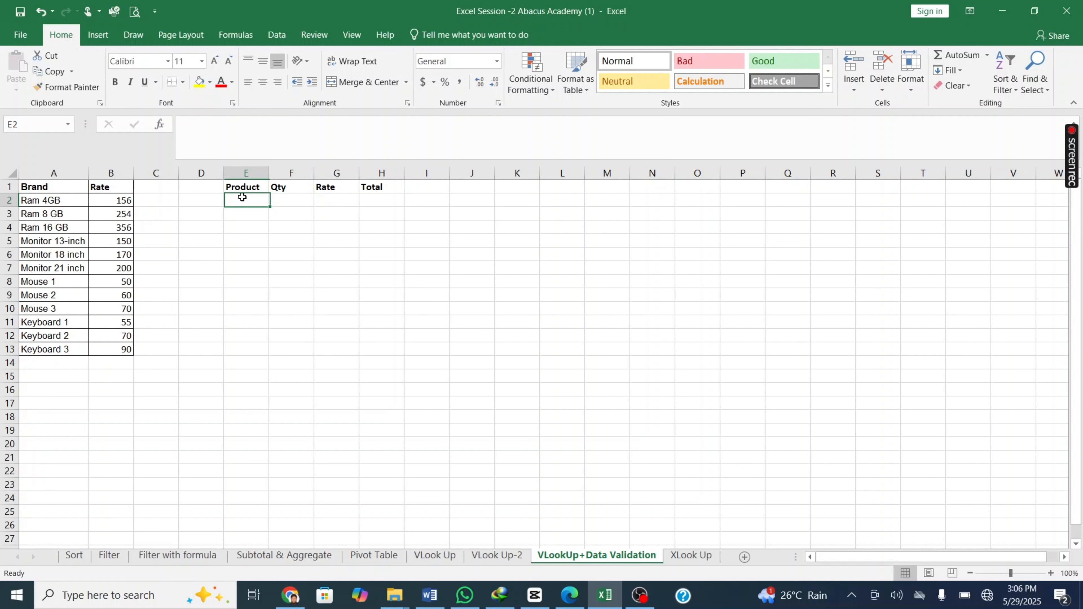
{"action": "left_click", "coordinate": [286, 200]}
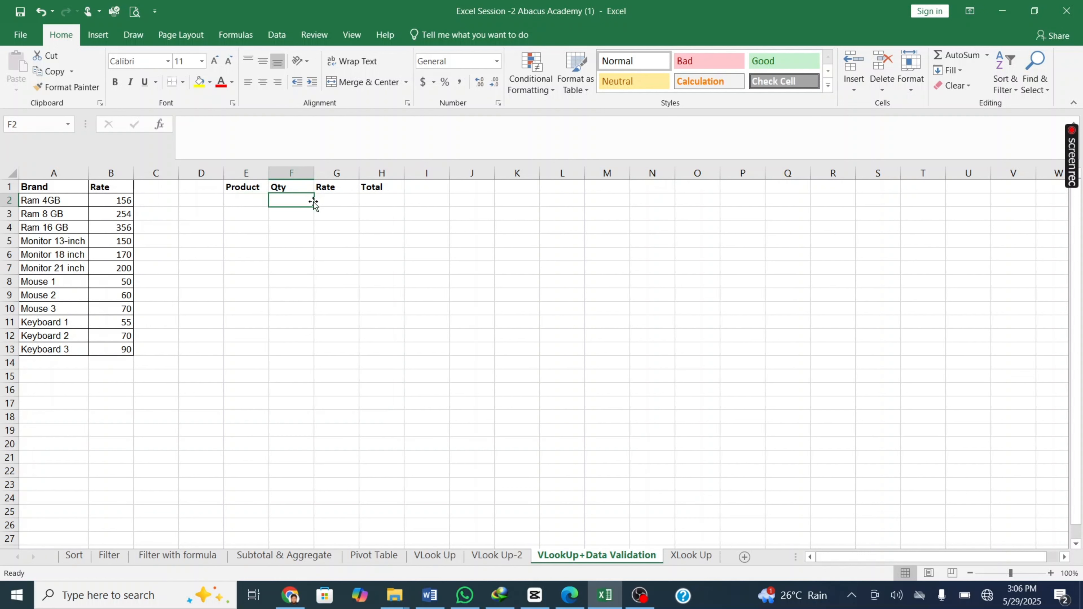
Step: Start a data validation rule on the Qty cells F2:F13 that allows Decimal values
{"action": "left_click_drag", "start_coordinate": [292, 200], "coordinate": [289, 349]}
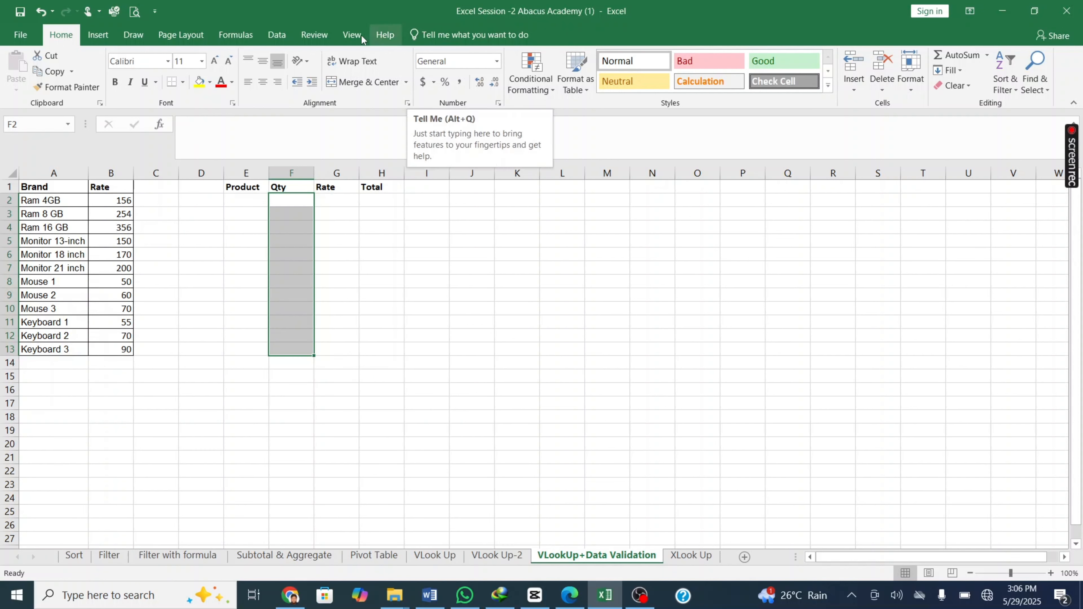
{"action": "left_click", "coordinate": [277, 34]}
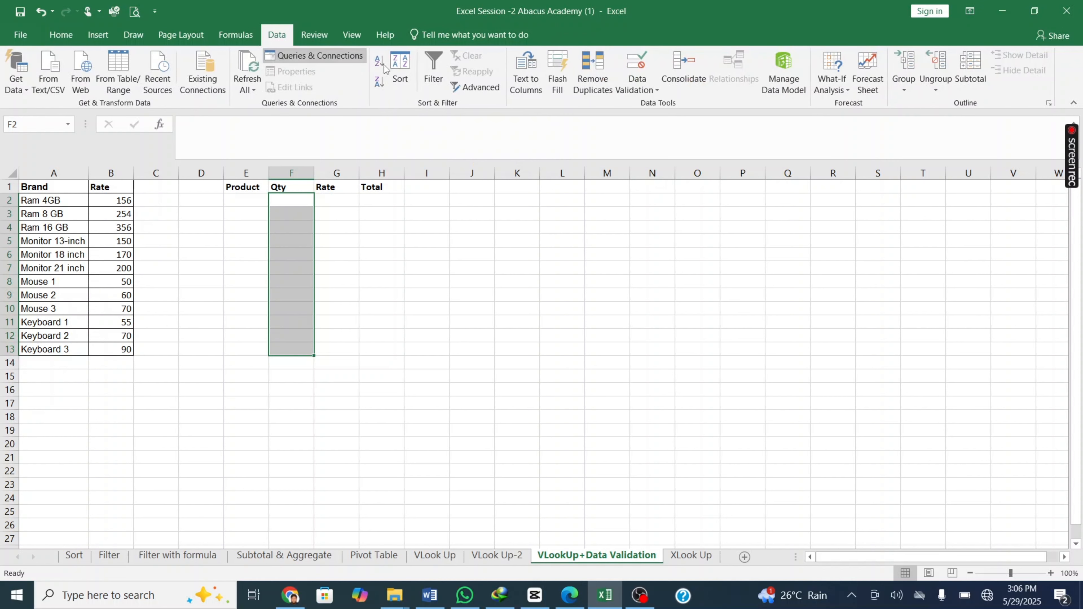
{"action": "left_click", "coordinate": [637, 83]}
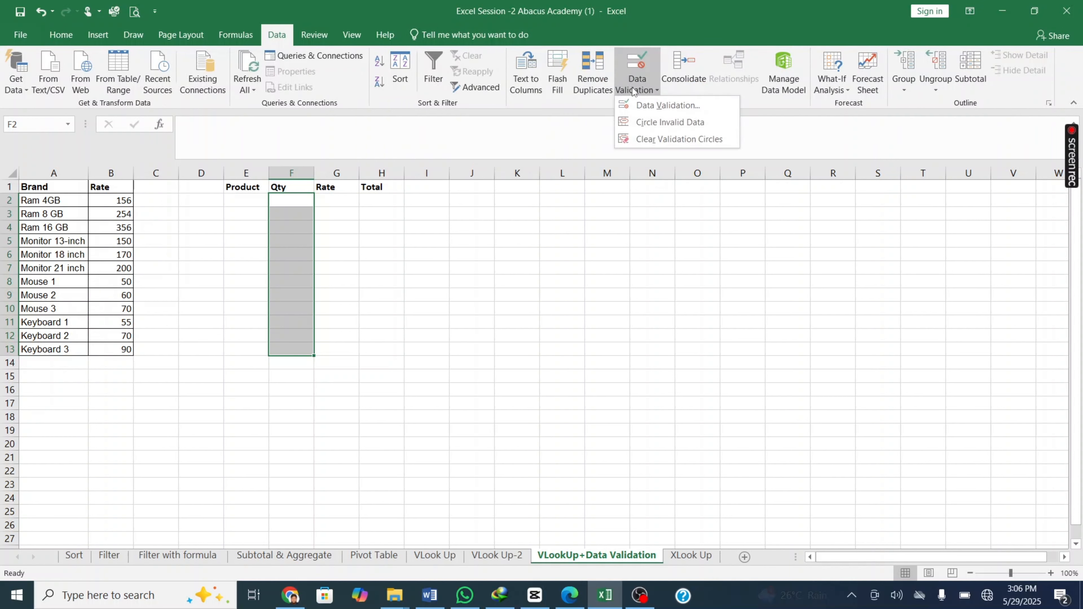
{"action": "left_click", "coordinate": [641, 113]}
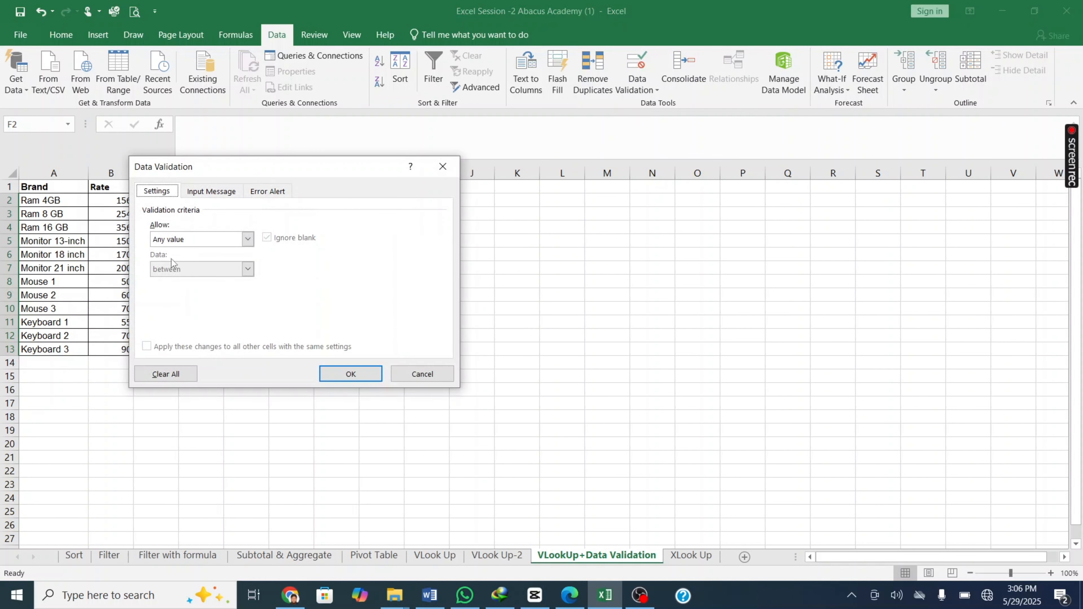
{"action": "left_click", "coordinate": [174, 241]}
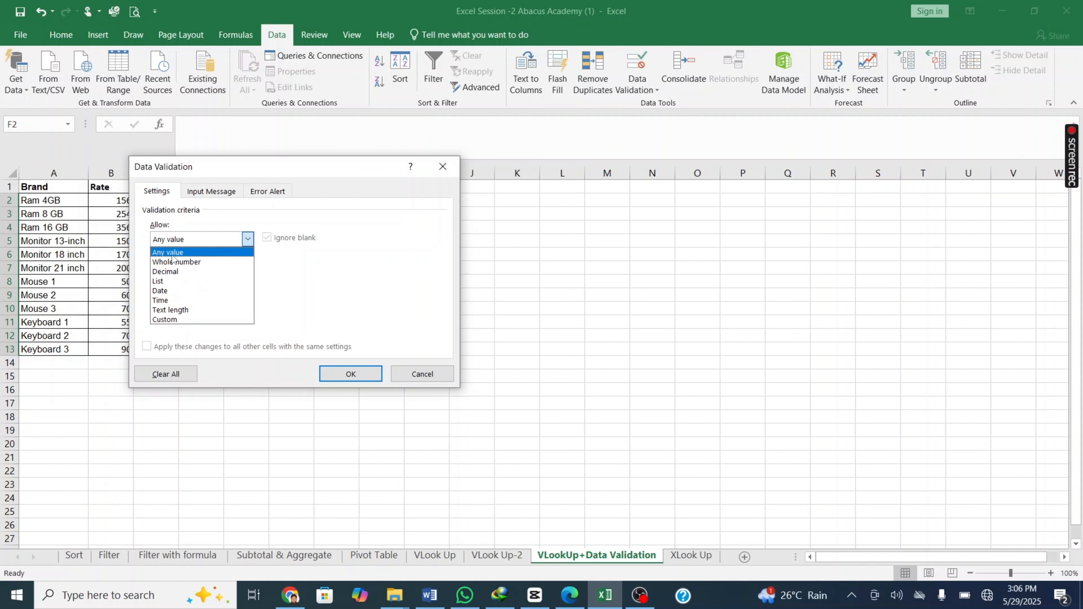
{"action": "left_click", "coordinate": [177, 271]}
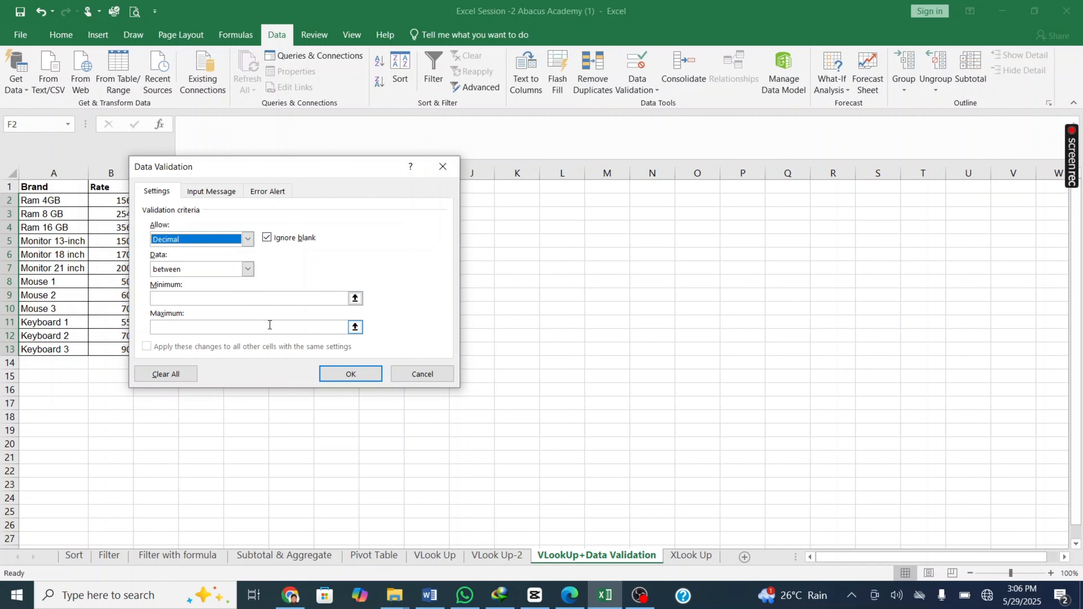
Step: Limit the Qty validation to values between a minimum of 1 and a maximum of 100, and apply the rule
{"action": "left_click", "coordinate": [226, 297]}
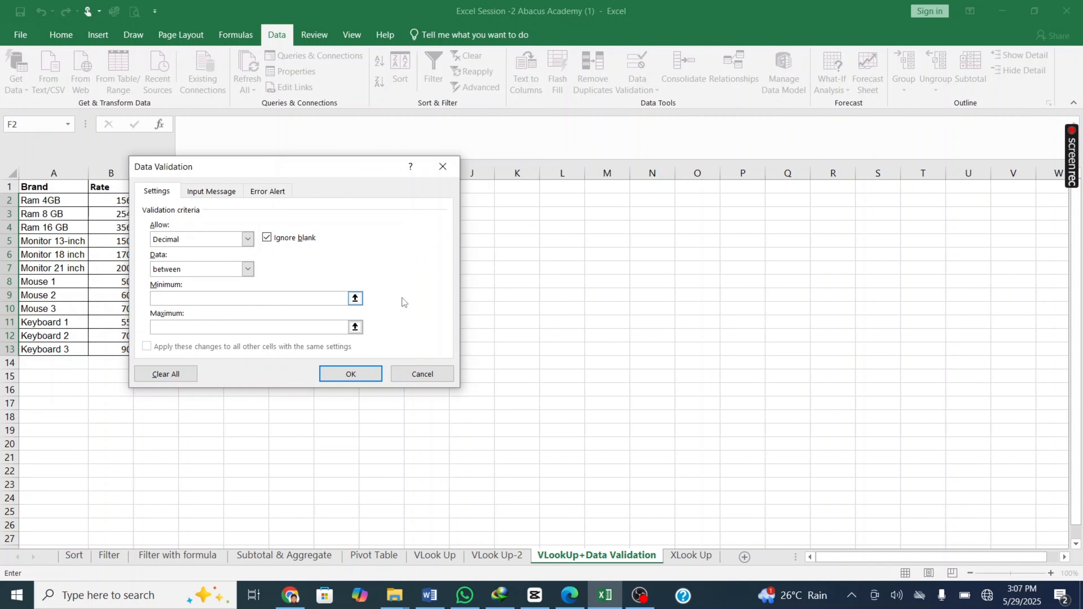
{"action": "type", "text": "1"}
{"action": "left_click", "coordinate": [337, 375]}
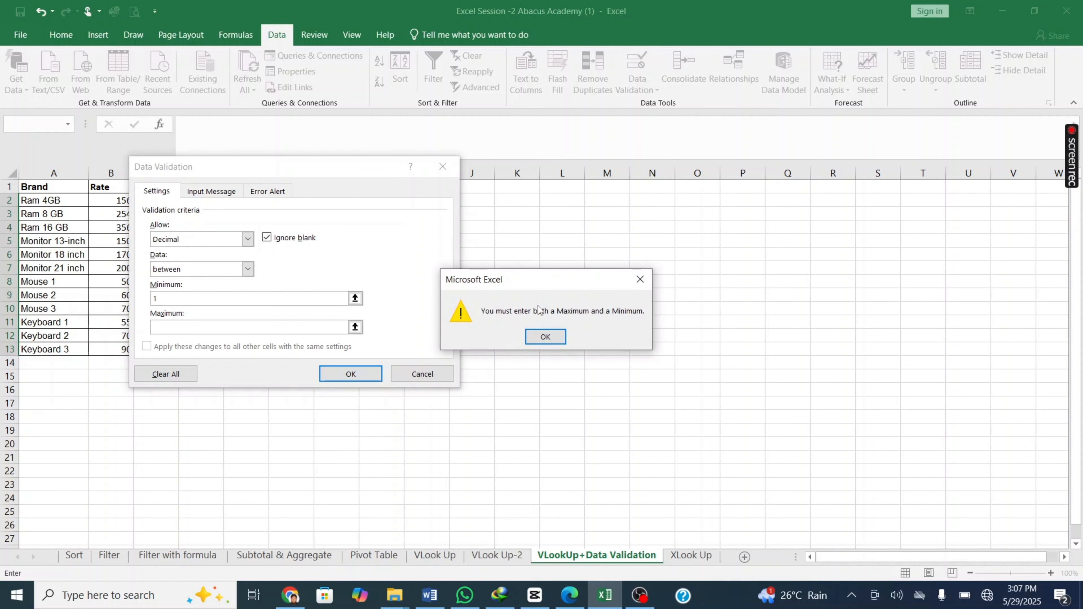
{"action": "left_click", "coordinate": [544, 336]}
{"action": "left_click", "coordinate": [180, 243]}
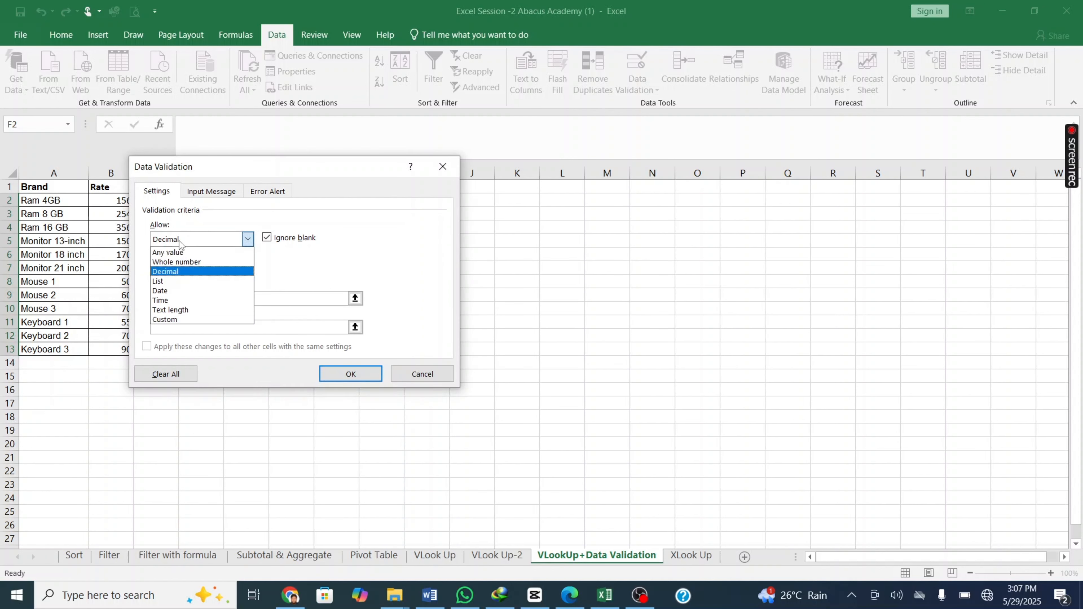
{"action": "left_click", "coordinate": [307, 327]}
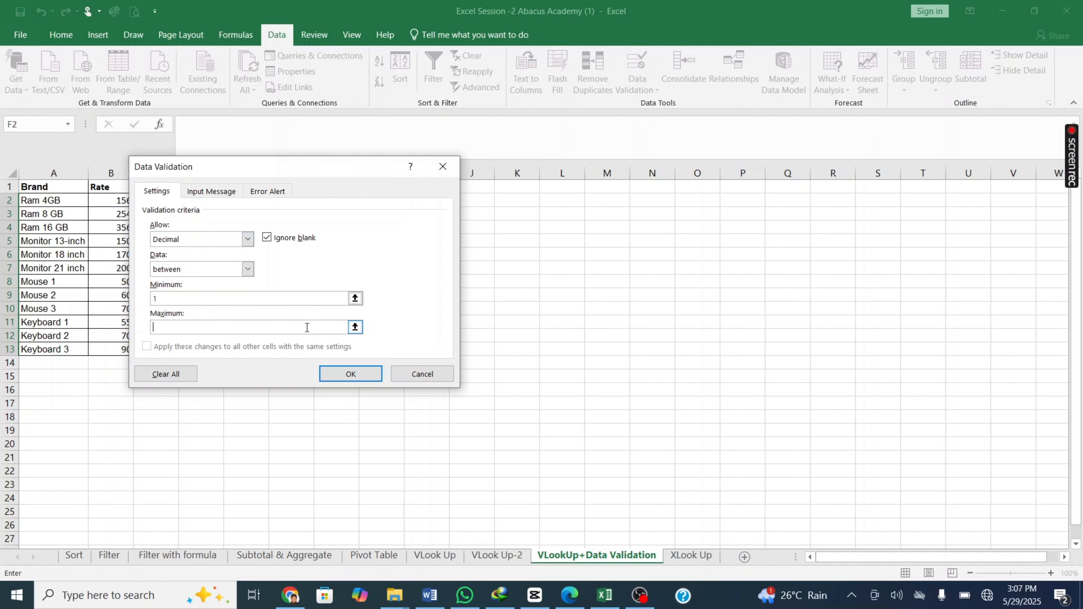
{"action": "type", "text": "100"}
{"action": "left_click", "coordinate": [341, 372]}
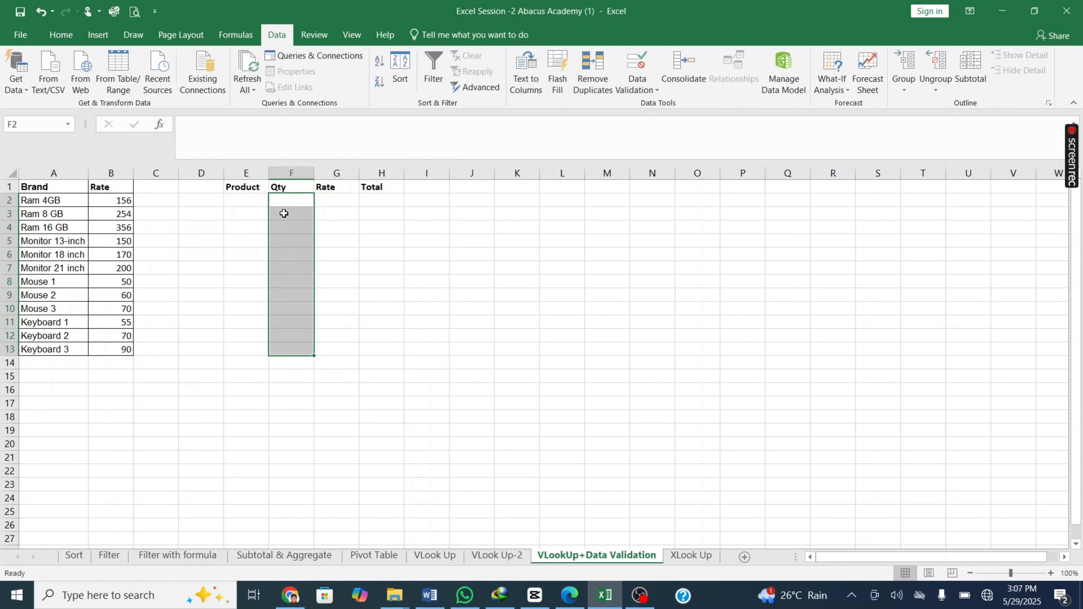
{"action": "left_click", "coordinate": [285, 213]}
{"action": "left_click", "coordinate": [237, 196]}
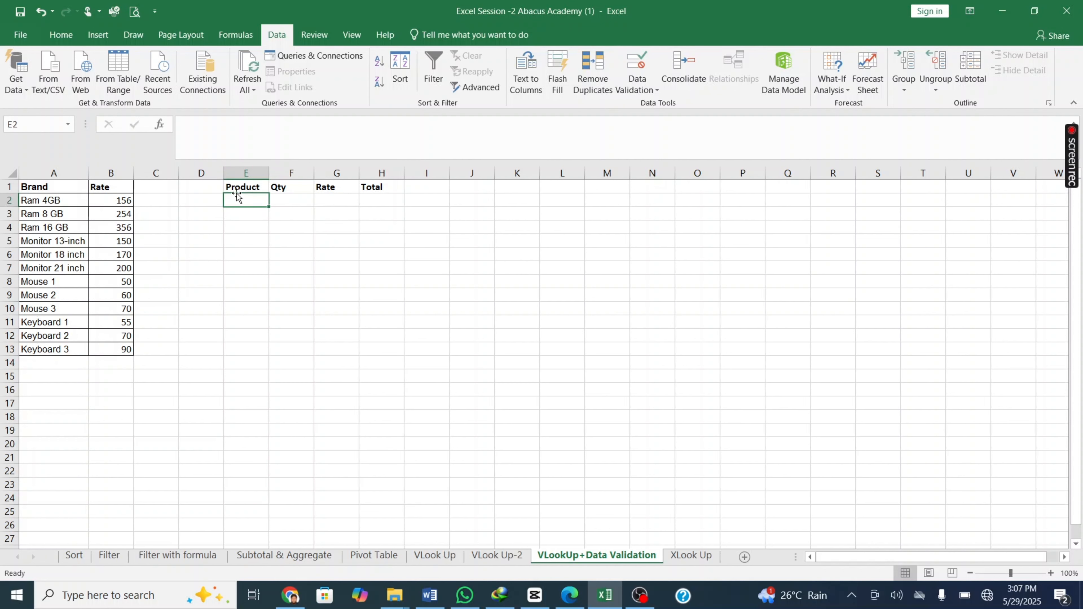
{"action": "left_click", "coordinate": [288, 201]}
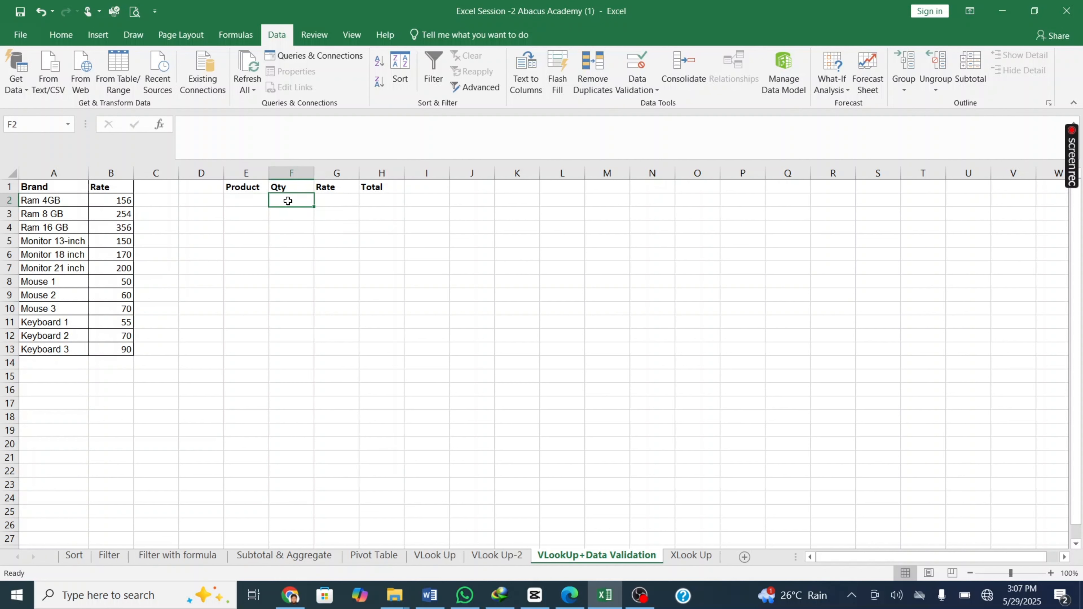
{"action": "left_click", "coordinate": [243, 198]}
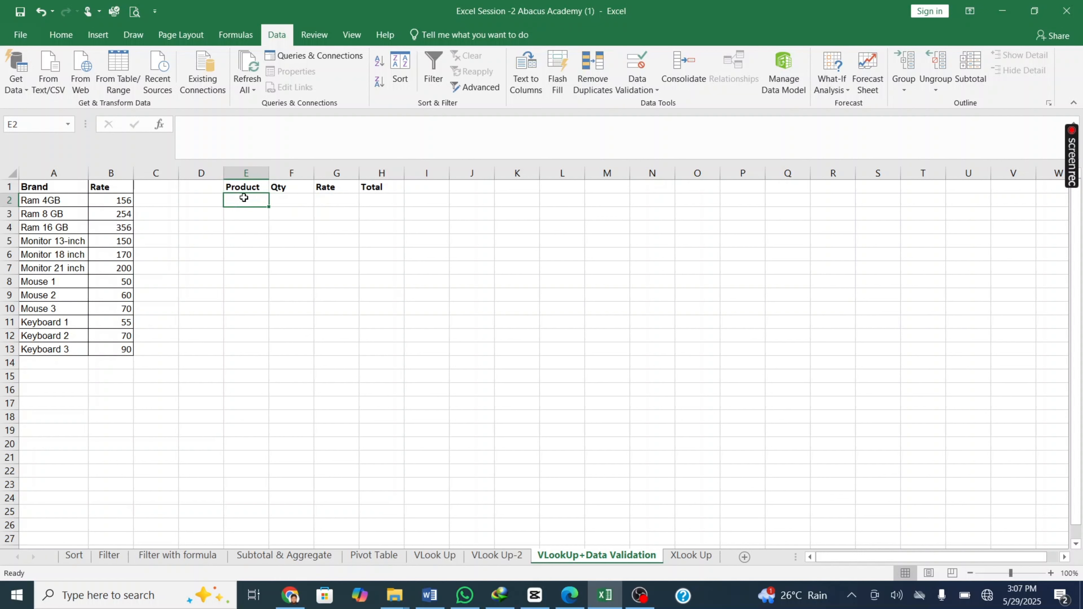
{"action": "left_click_drag", "start_coordinate": [243, 198], "coordinate": [260, 347]}
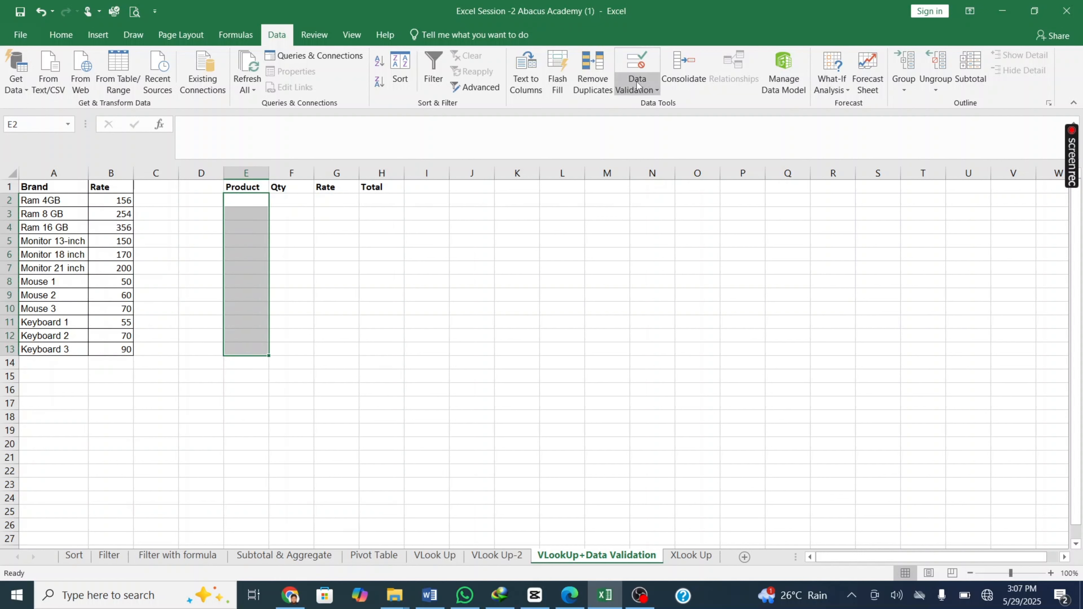
{"action": "left_click", "coordinate": [233, 204]}
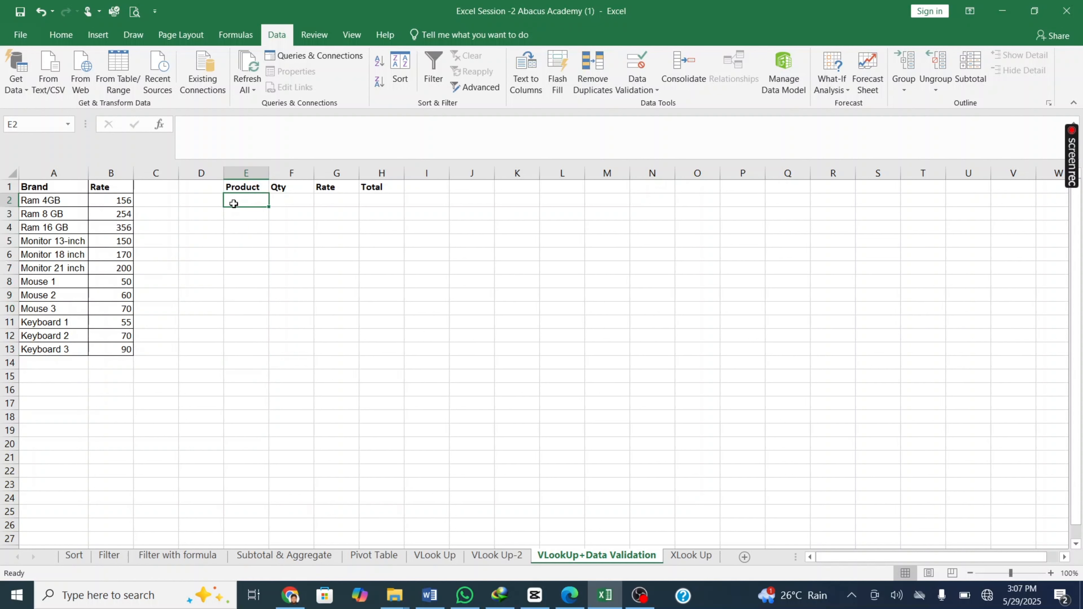
{"action": "double_click", "coordinate": [239, 202]}
{"action": "type", "text": "="}
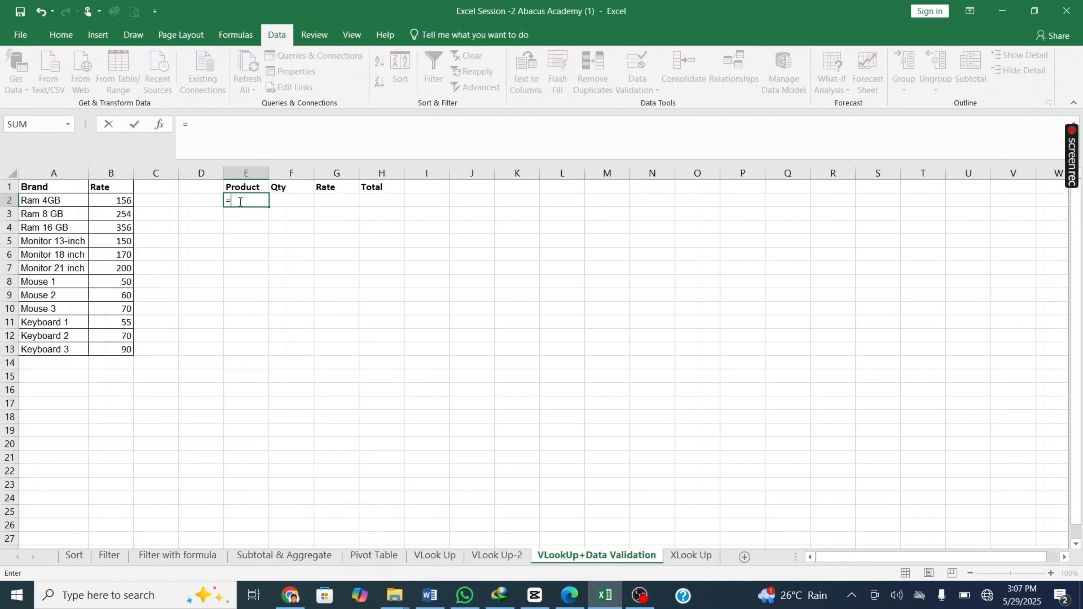
{"action": "left_click", "coordinate": [62, 206]}
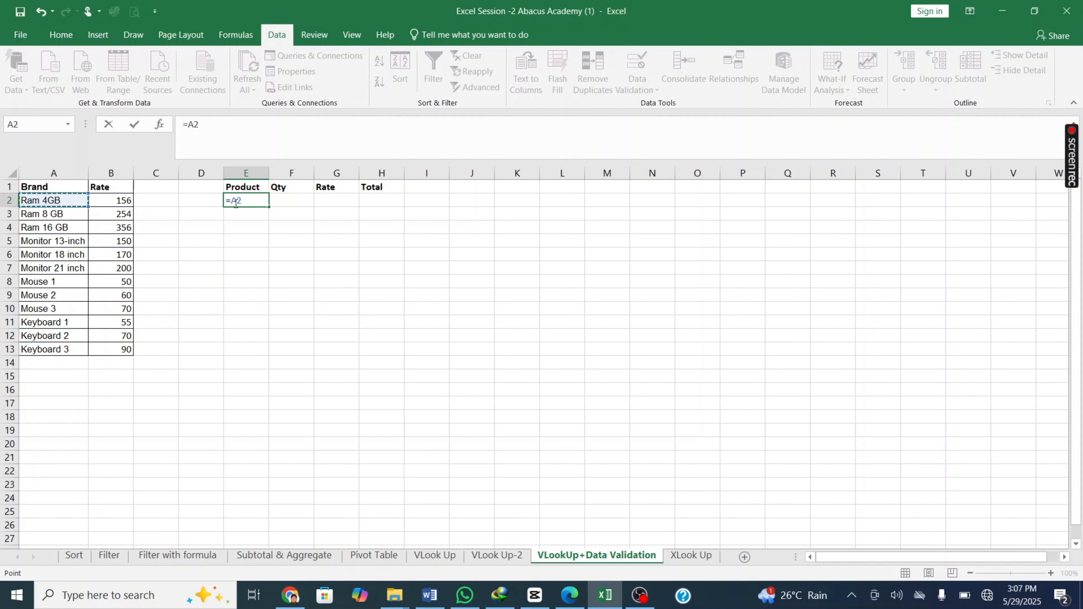
{"action": "key", "text": "BackSpace"}
{"action": "key", "text": "BackSpace"}
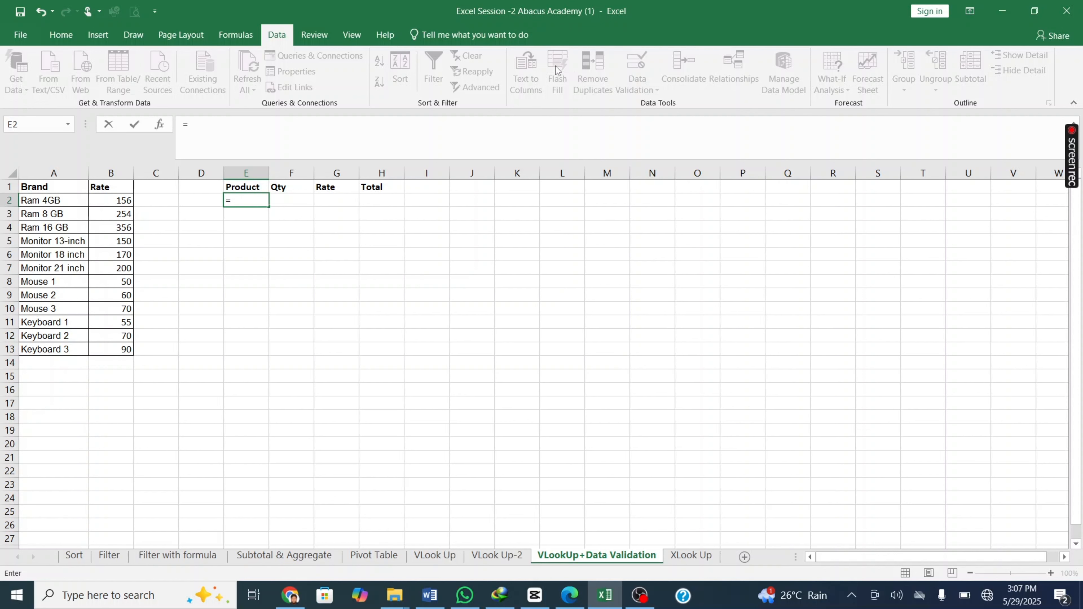
{"action": "left_click", "coordinate": [417, 283]}
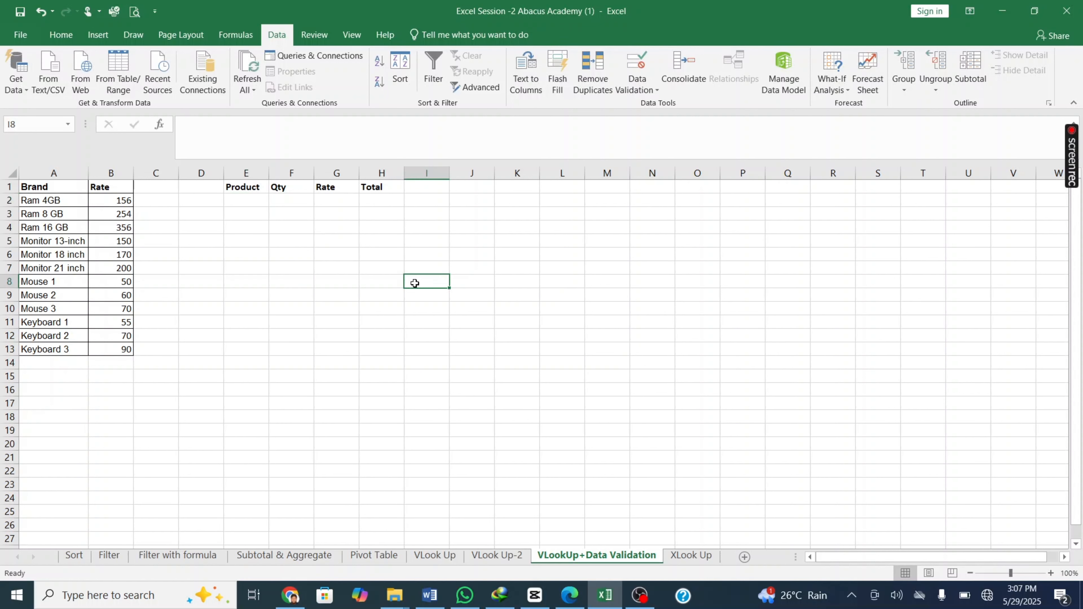
Step: Start a data validation rule on Product cell E2 that allows List values
{"action": "left_click", "coordinate": [250, 210]}
{"action": "left_click", "coordinate": [249, 197]}
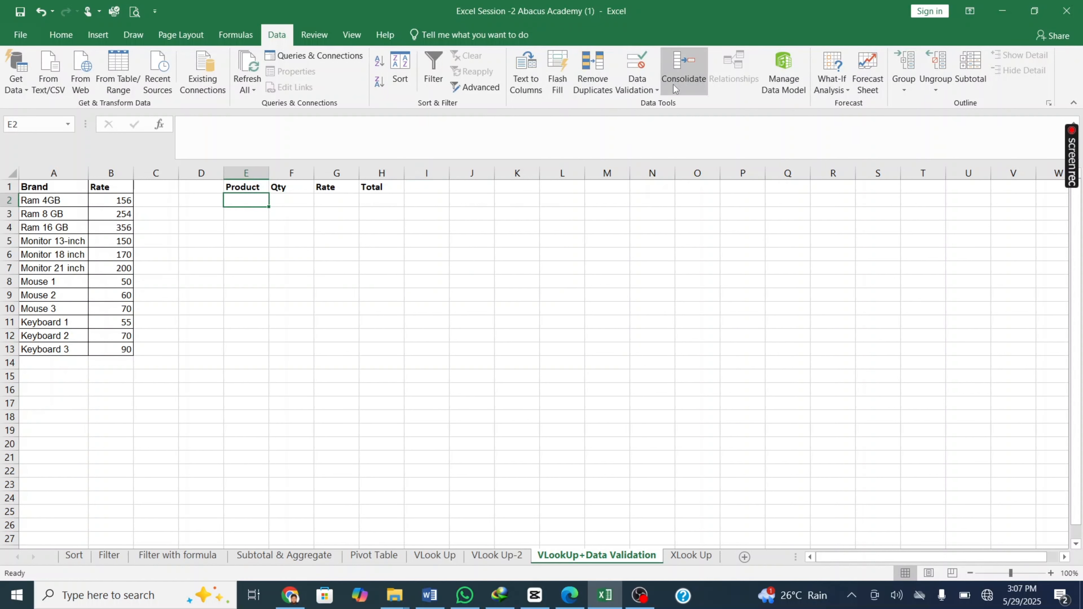
{"action": "left_click", "coordinate": [637, 87]}
{"action": "left_click", "coordinate": [642, 107]}
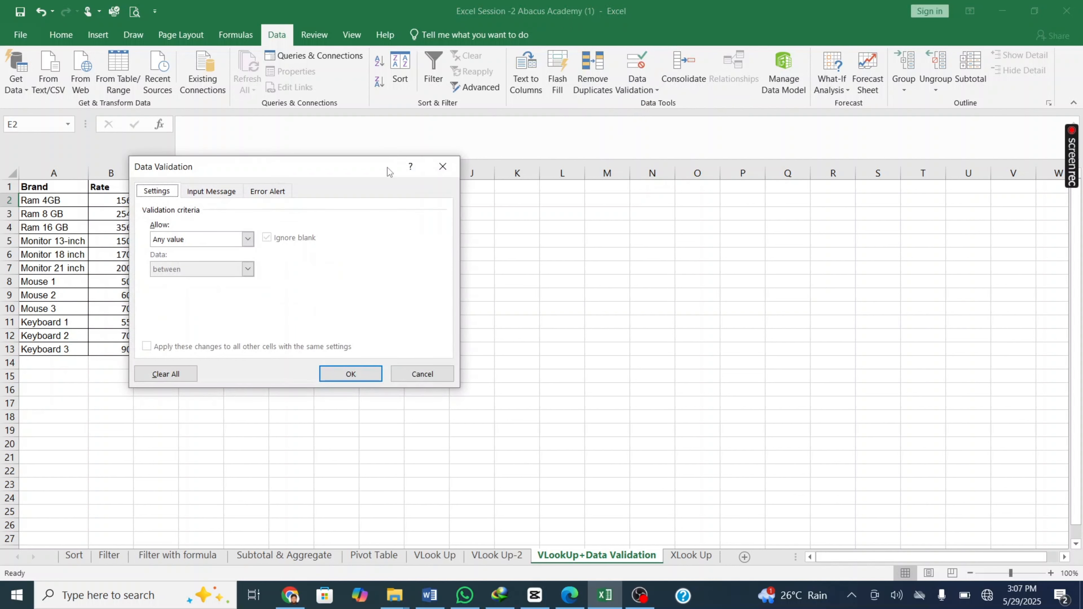
{"action": "left_click", "coordinate": [196, 240]}
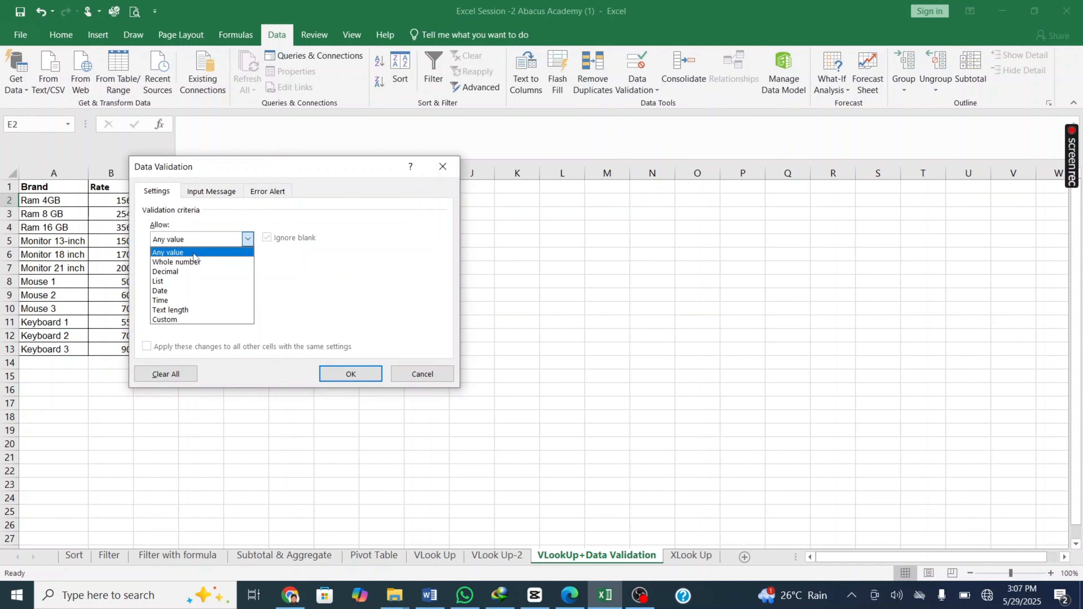
{"action": "left_click", "coordinate": [187, 281]}
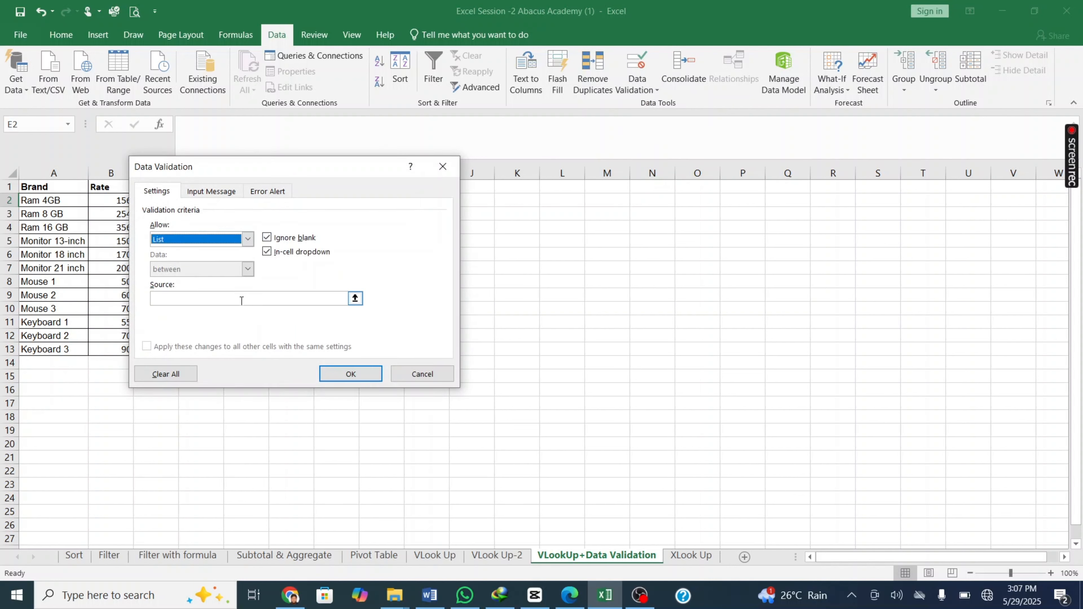
Step: Apply the validation list with brand names $A$2:$A$13 as its source, and choose Ram 4GB in E2
{"action": "left_click", "coordinate": [355, 298]}
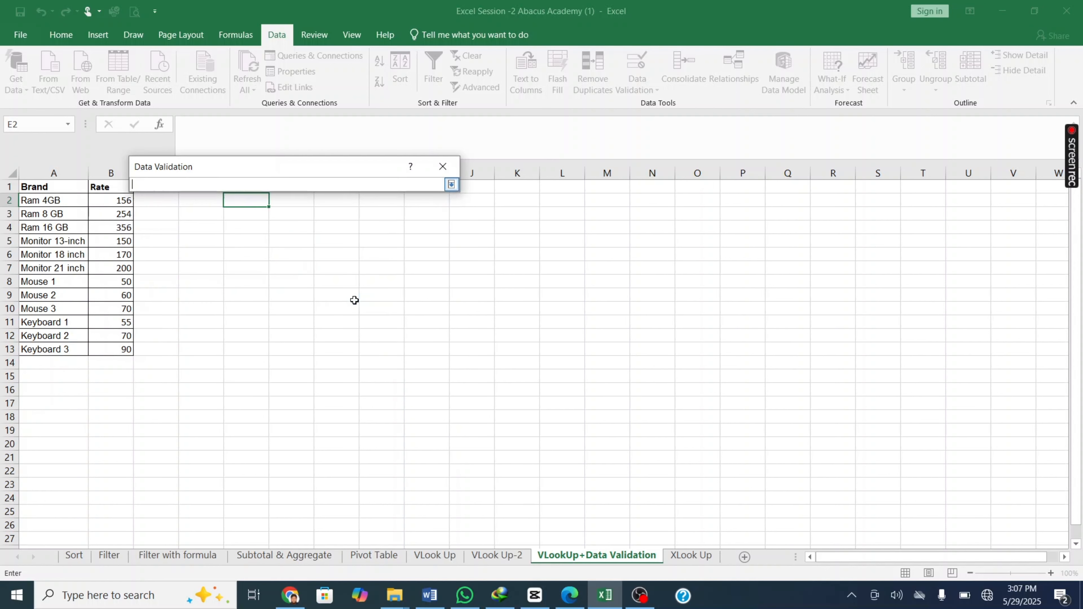
{"action": "left_click_drag", "start_coordinate": [50, 200], "coordinate": [52, 350]}
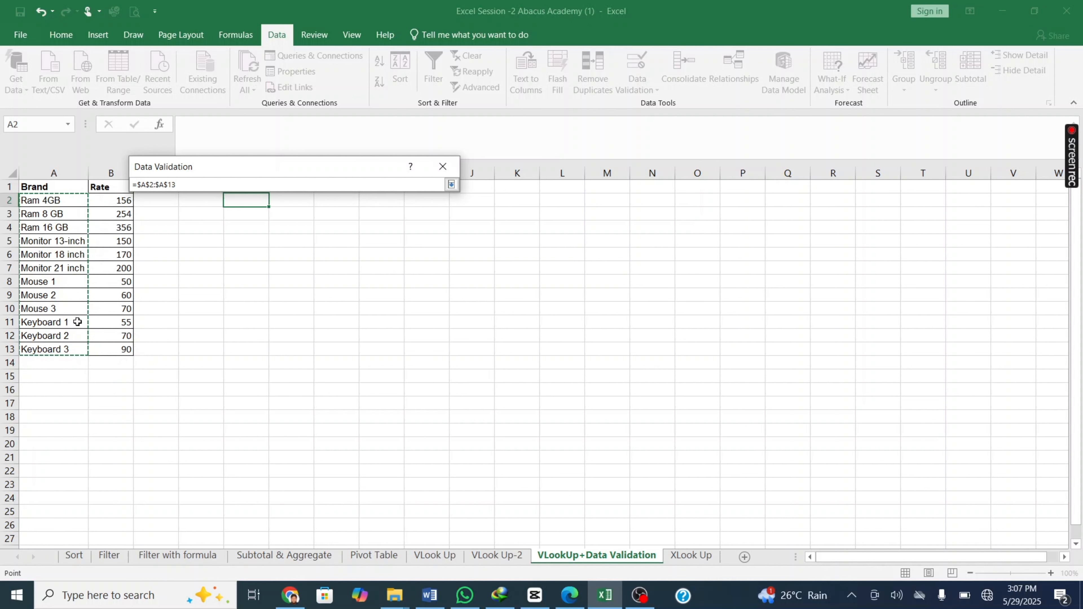
{"action": "key", "text": "Return"}
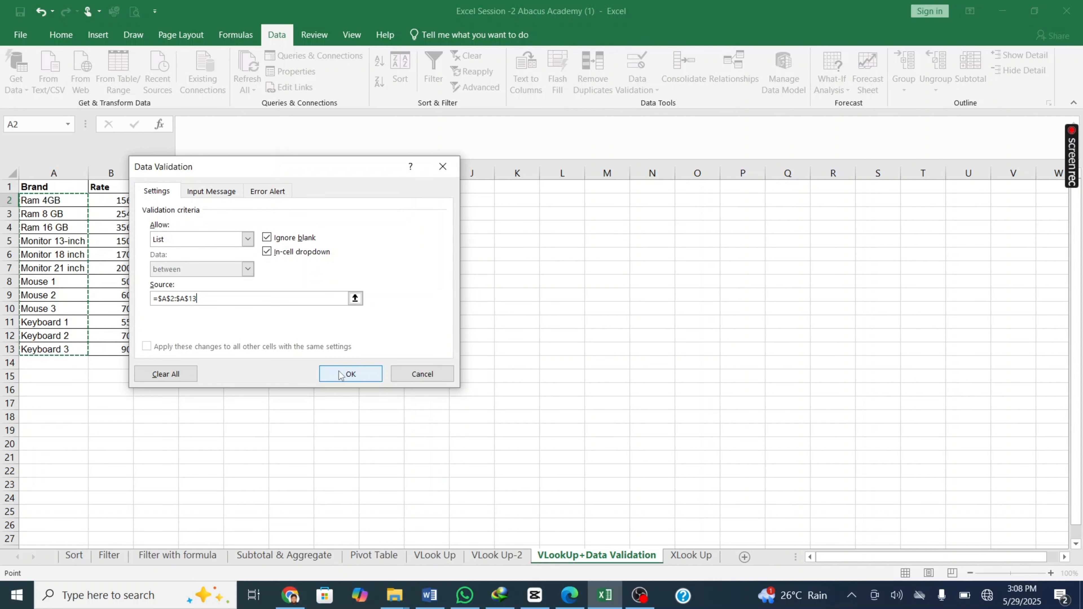
{"action": "left_click", "coordinate": [351, 373]}
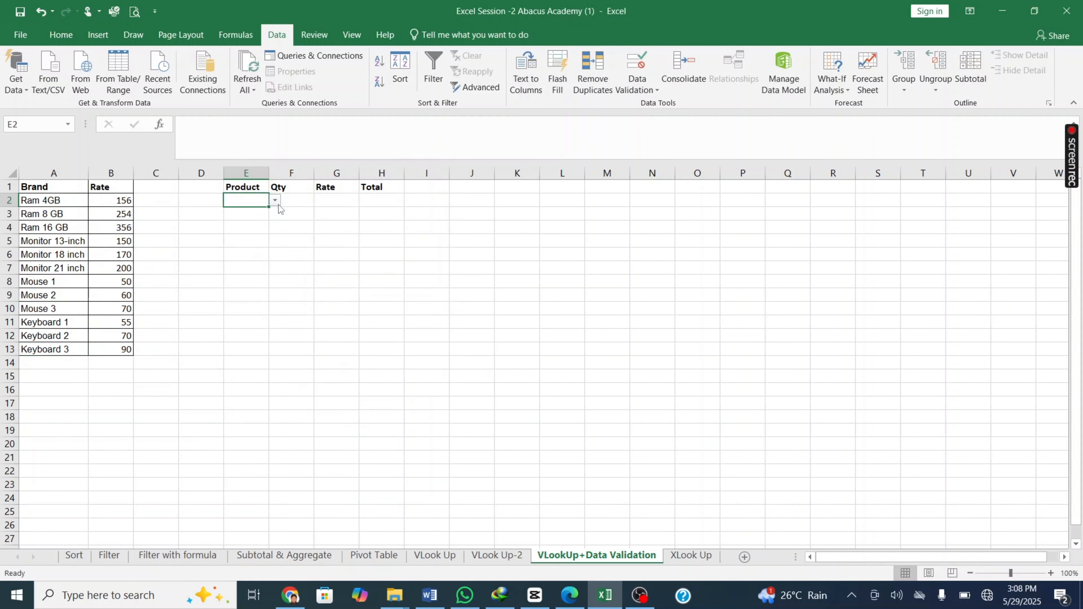
{"action": "left_click", "coordinate": [274, 200]}
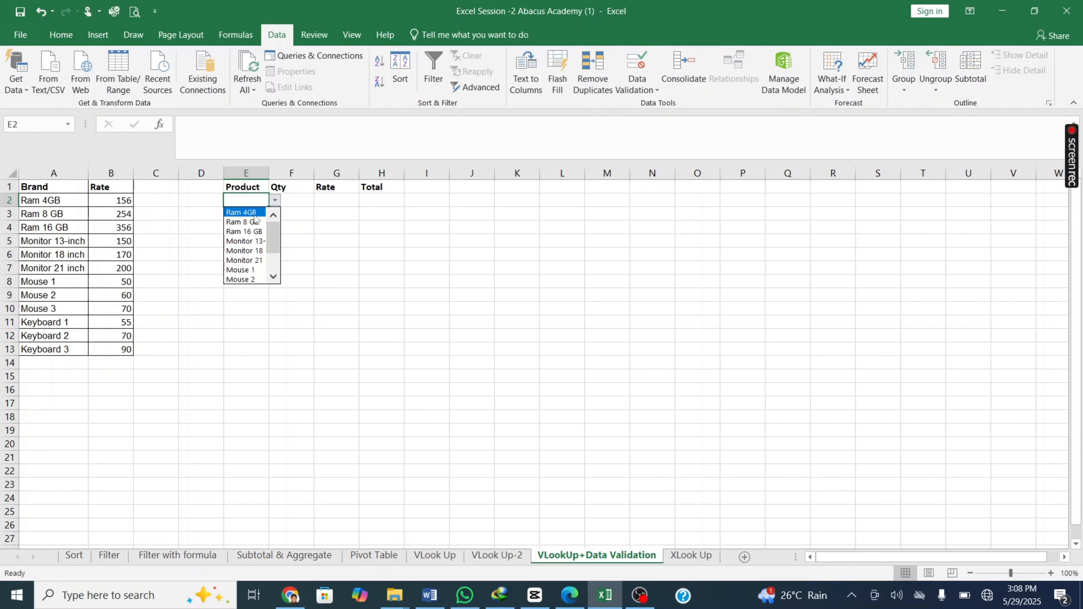
{"action": "left_click", "coordinate": [242, 212]}
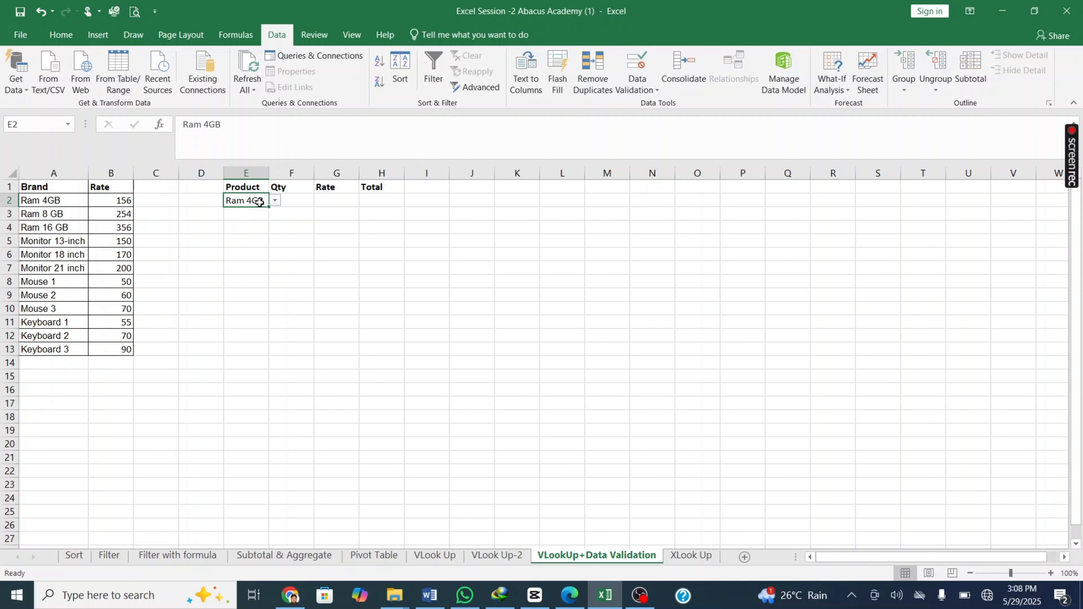
Step: Start a VLOOKUP formula in Rate cell G2 with E2 as the lookup value and A1:B13 as the table array
{"action": "left_click", "coordinate": [333, 202]}
{"action": "double_click", "coordinate": [328, 199]}
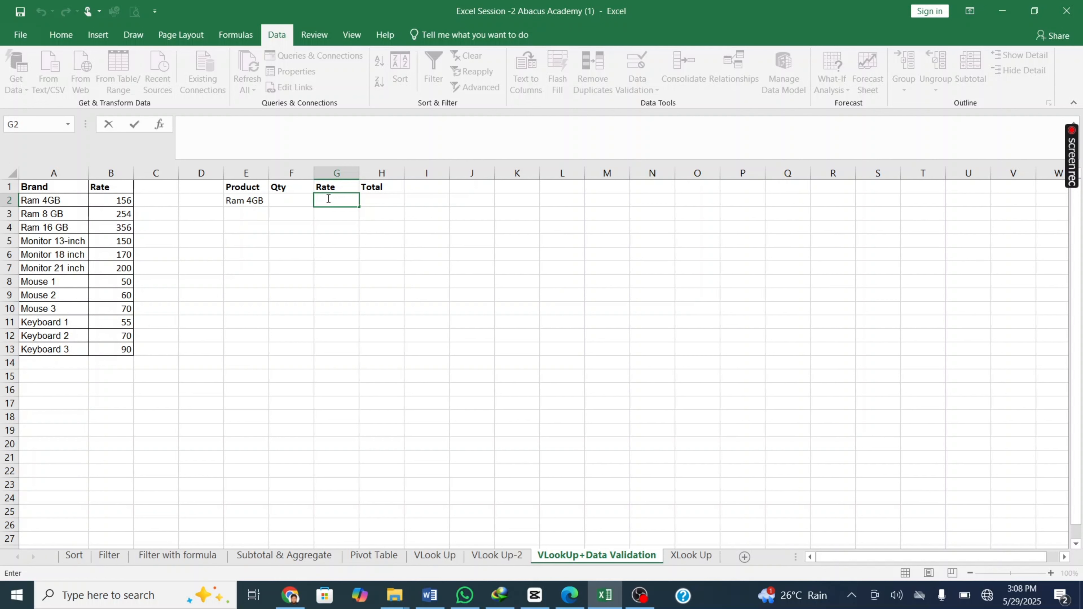
{"action": "type", "text": "=vl"}
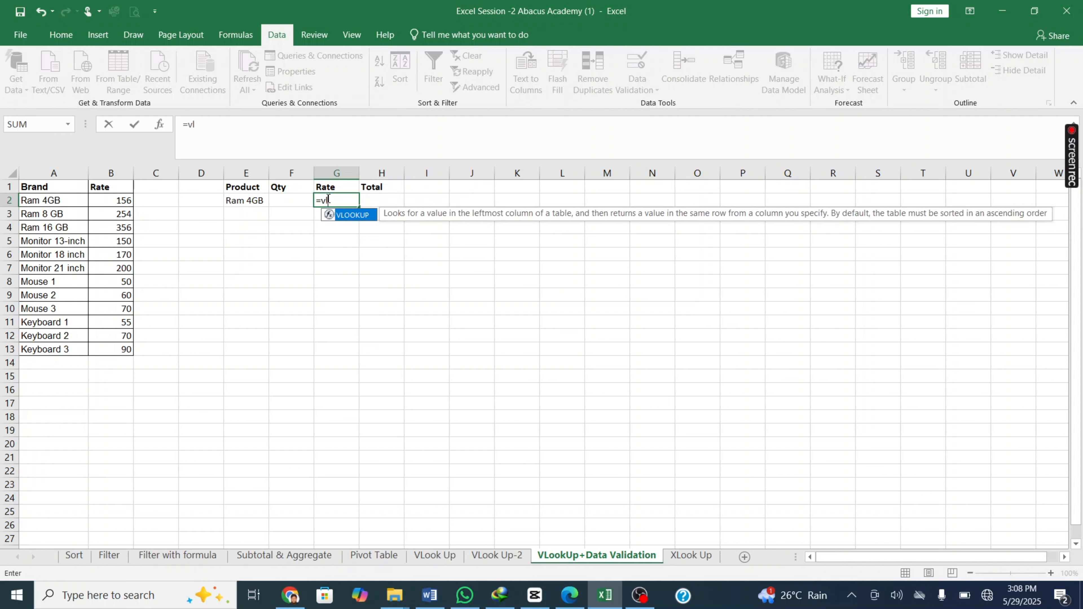
{"action": "double_click", "coordinate": [352, 214]}
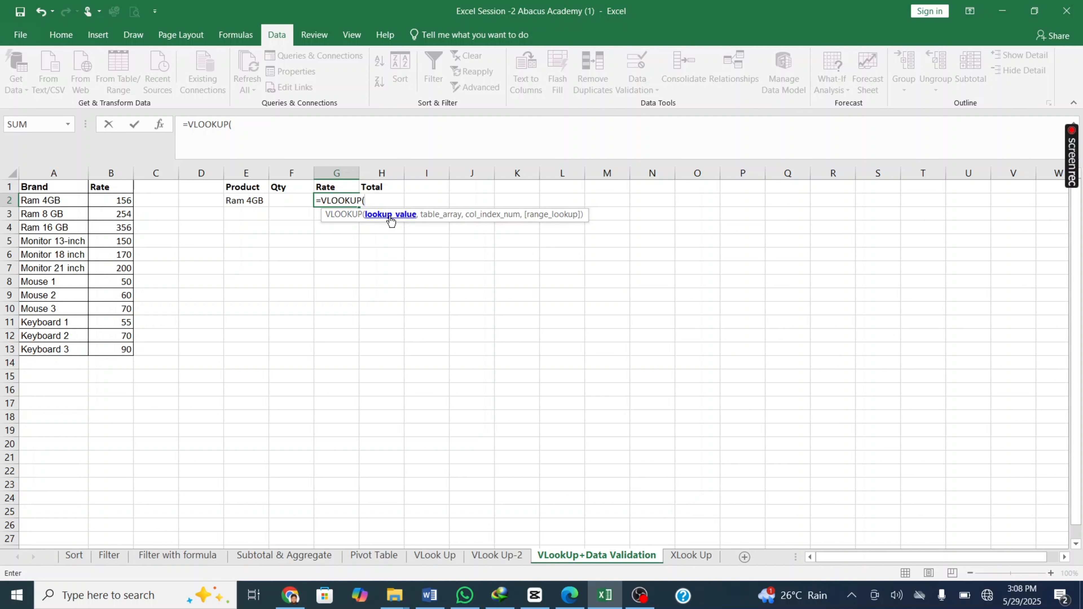
{"action": "left_click", "coordinate": [256, 201]}
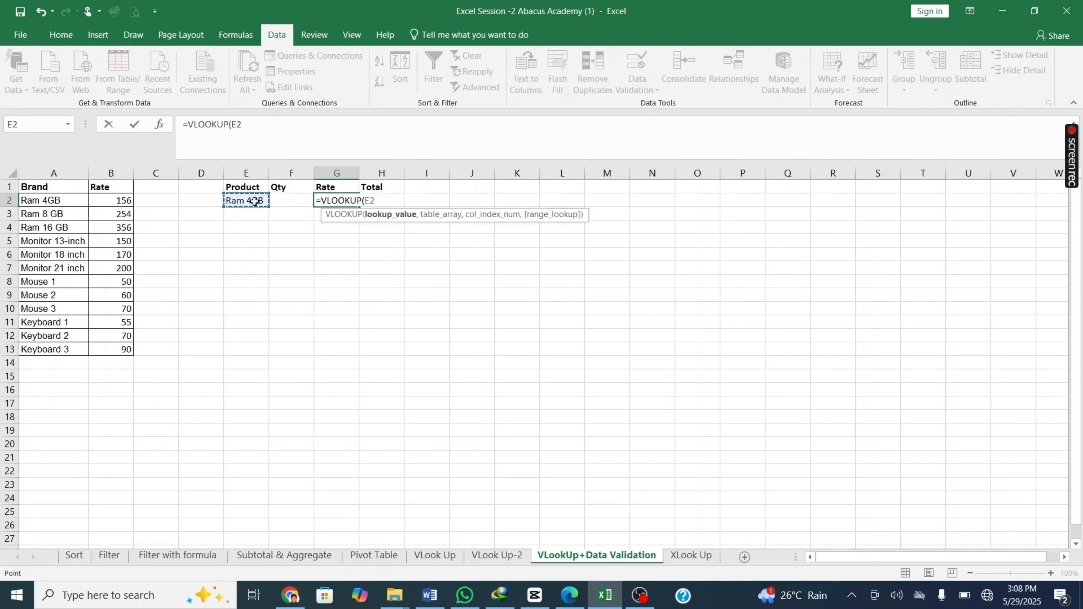
{"action": "type", "text": ","}
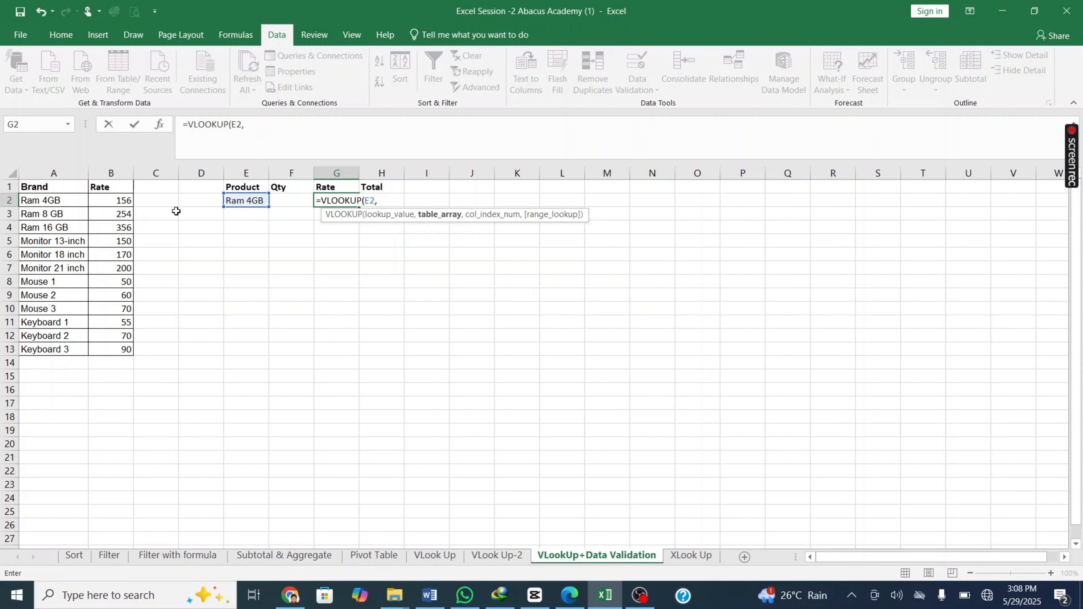
{"action": "left_click_drag", "start_coordinate": [40, 192], "coordinate": [113, 354]}
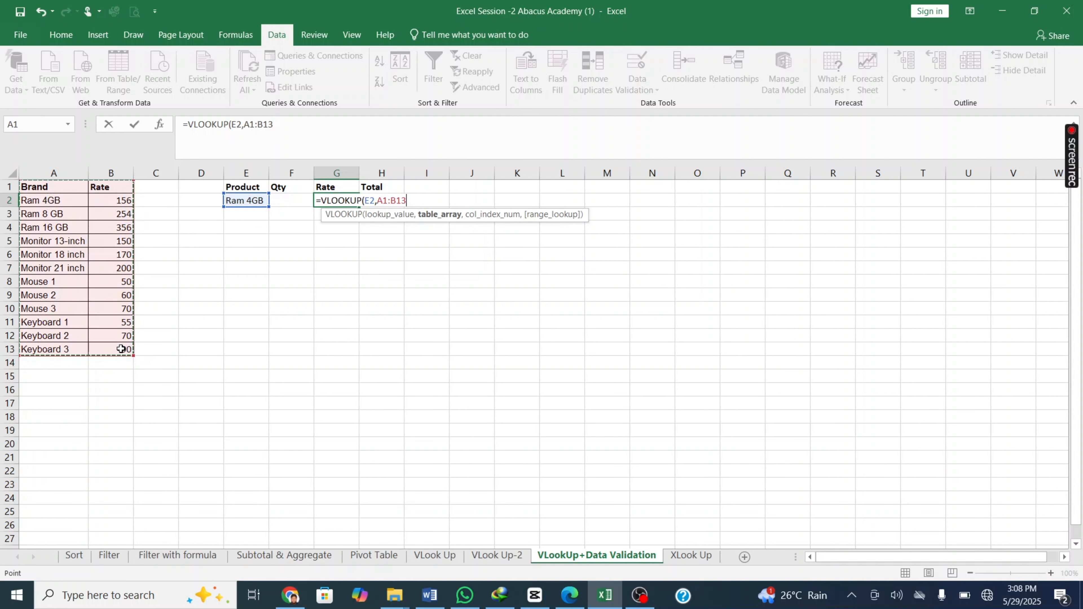
{"action": "type", "text": ","}
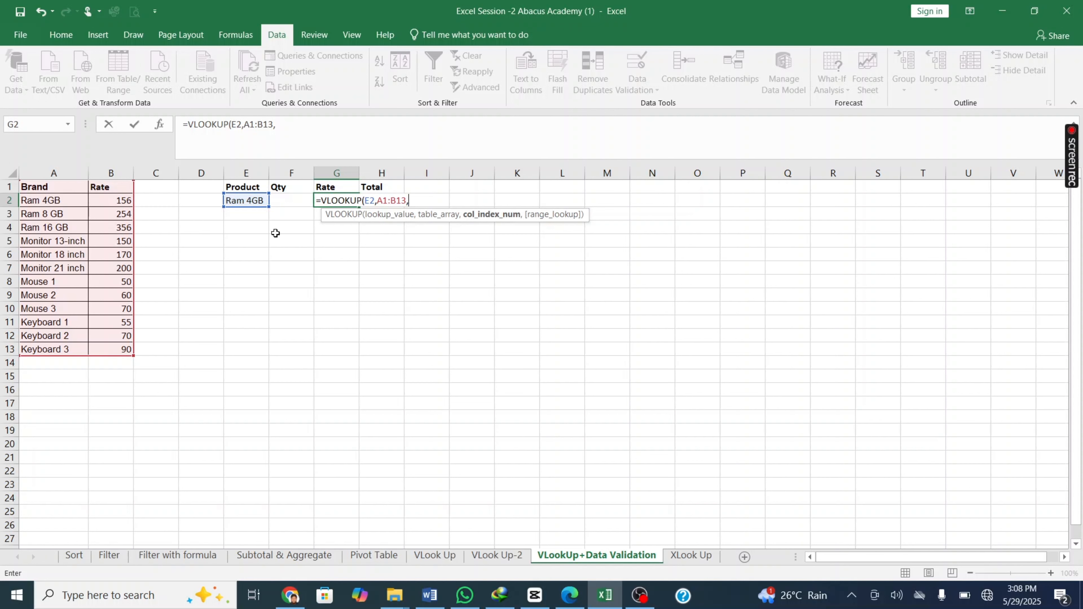
Step: Complete the G2 VLOOKUP with column index 2 and FALSE for an exact match, and enter the formula
{"action": "left_click", "coordinate": [111, 199]}
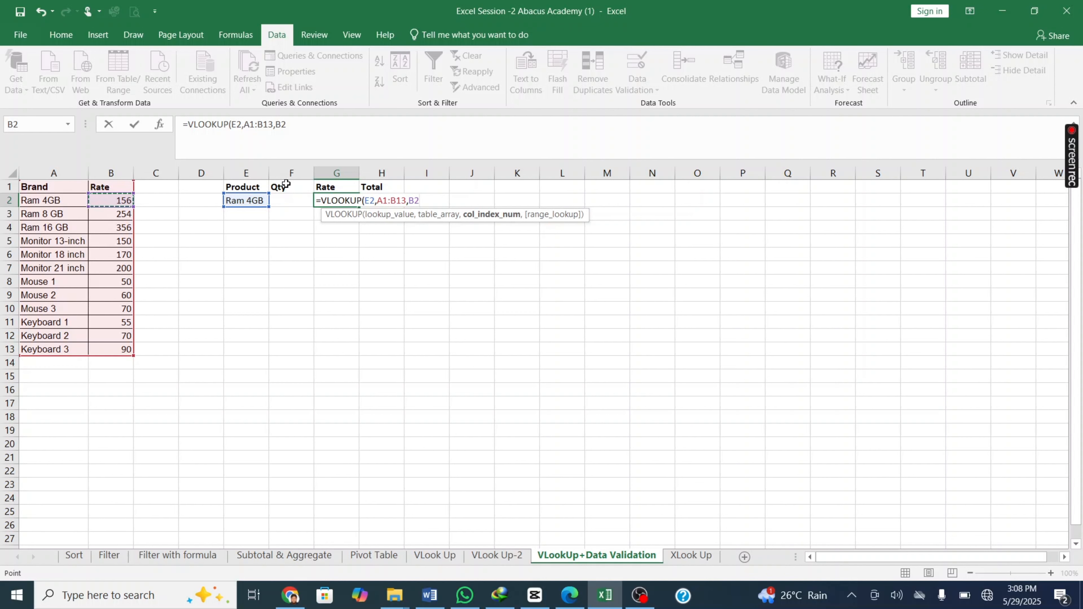
{"action": "key", "text": "BackSpace"}
{"action": "key", "text": "BackSpace"}
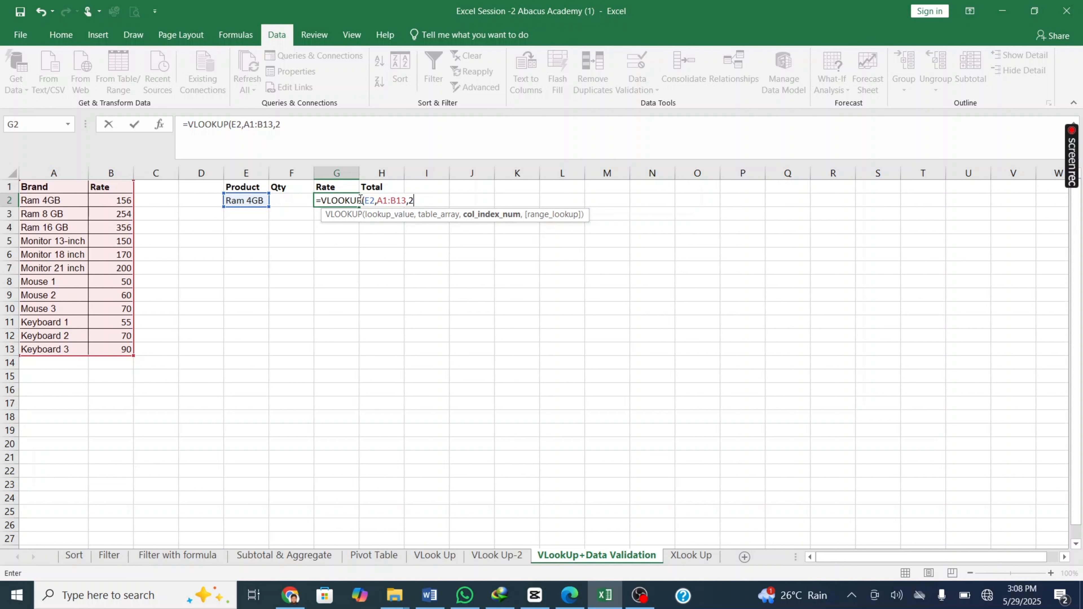
{"action": "type", "text": ","}
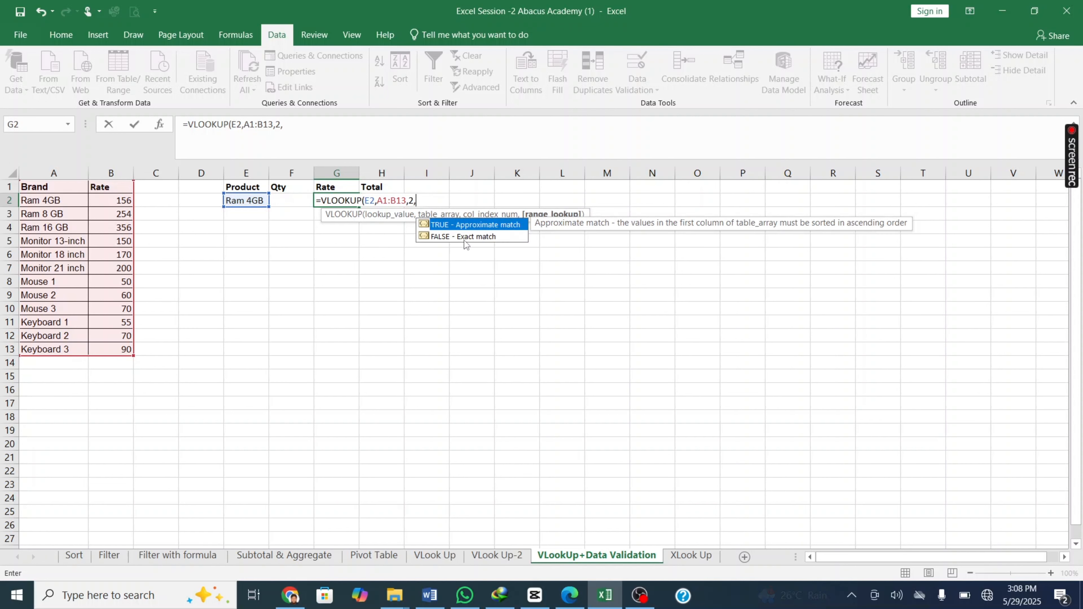
{"action": "double_click", "coordinate": [459, 233]}
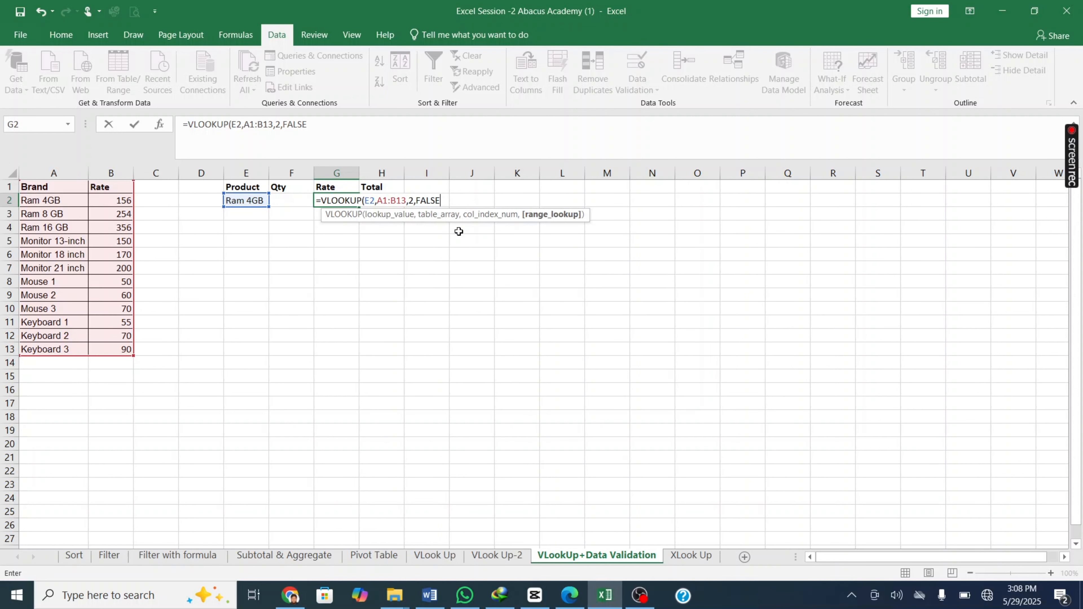
{"action": "key", "text": "Return"}
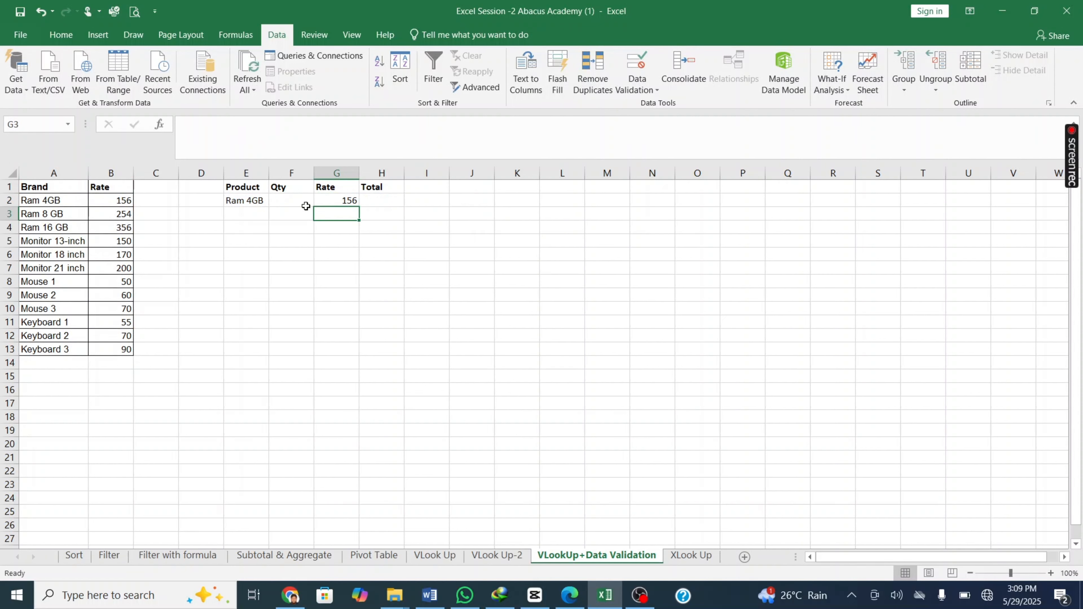
Step: Enter a quantity of 5 for Ram 4GB in Qty cell F2
{"action": "left_click", "coordinate": [291, 206]}
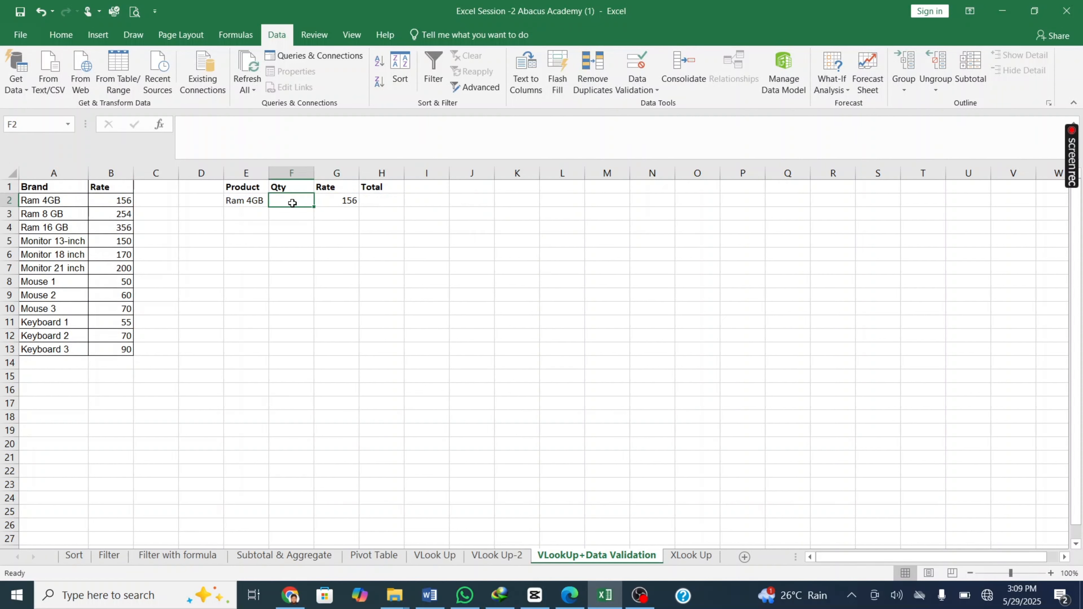
{"action": "double_click", "coordinate": [293, 203]}
{"action": "left_click", "coordinate": [375, 200]}
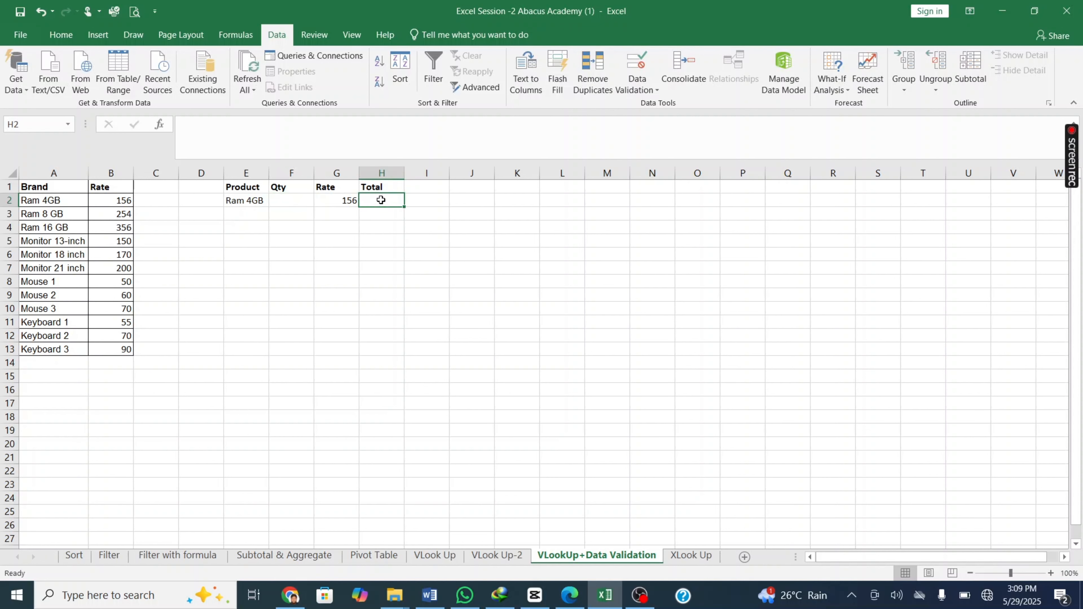
{"action": "left_click", "coordinate": [303, 202]}
{"action": "type", "text": "5"}
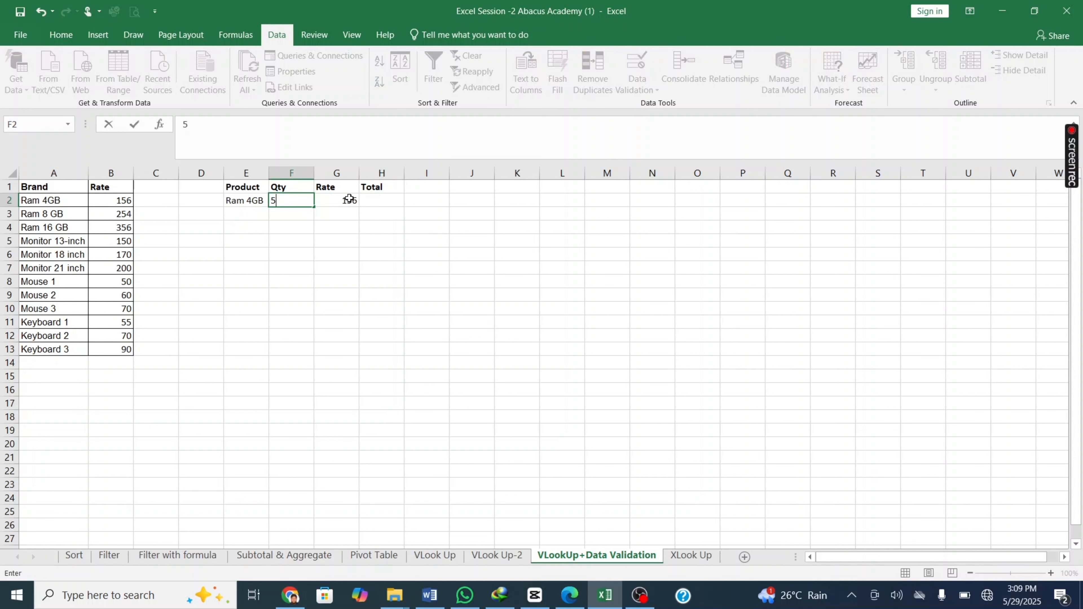
Step: Calculate the Total in H2 by multiplying quantity by rate with the formula =F2*G2
{"action": "left_click", "coordinate": [386, 201]}
{"action": "type", "text": "="}
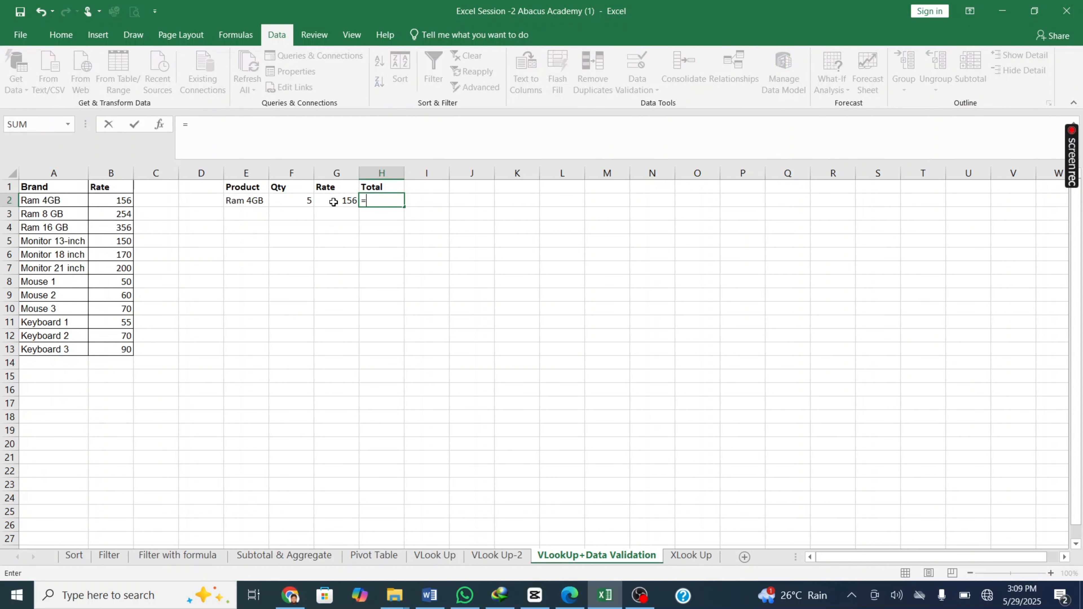
{"action": "left_click", "coordinate": [304, 199]}
{"action": "type", "text": "*"}
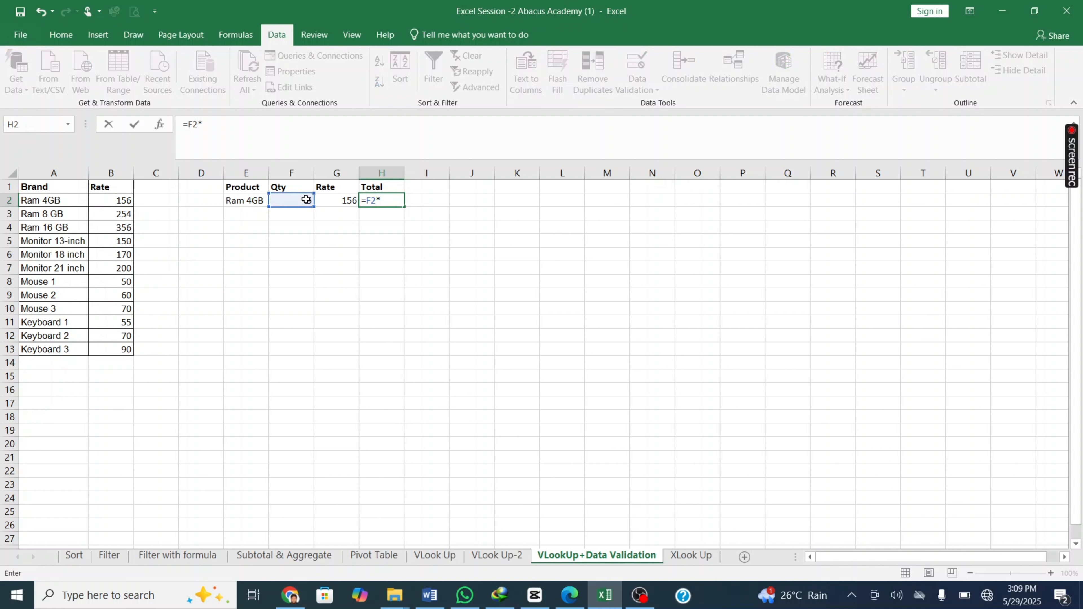
{"action": "left_click", "coordinate": [348, 201]}
{"action": "key", "text": "Return"}
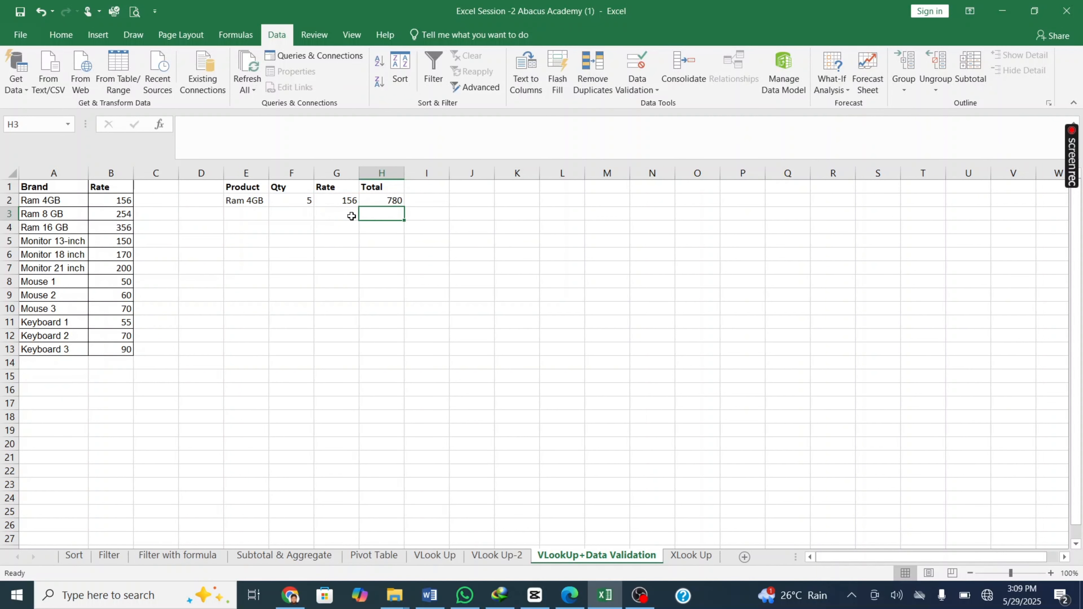
Step: Fill the Product cell E2, including its dropdown list, down through E13
{"action": "left_click", "coordinate": [245, 213]}
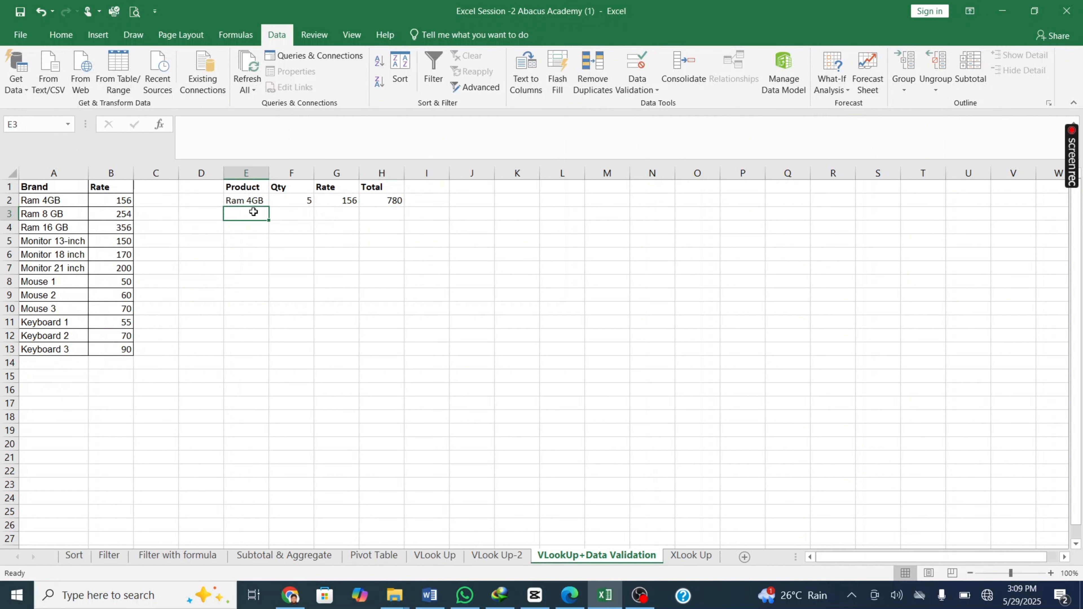
{"action": "left_click", "coordinate": [254, 200]}
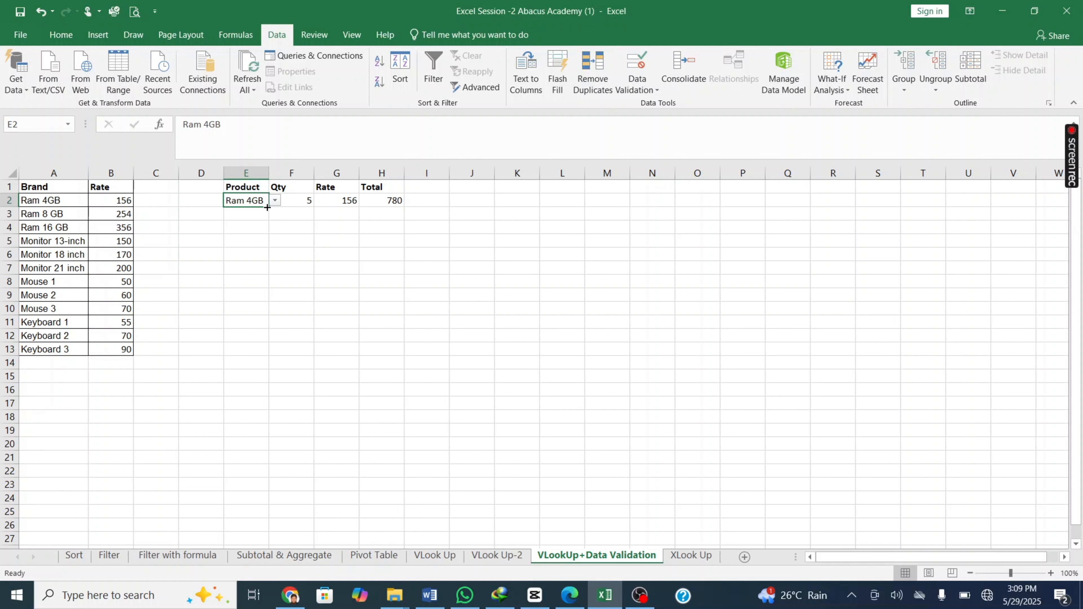
{"action": "left_click_drag", "start_coordinate": [267, 207], "coordinate": [254, 350]}
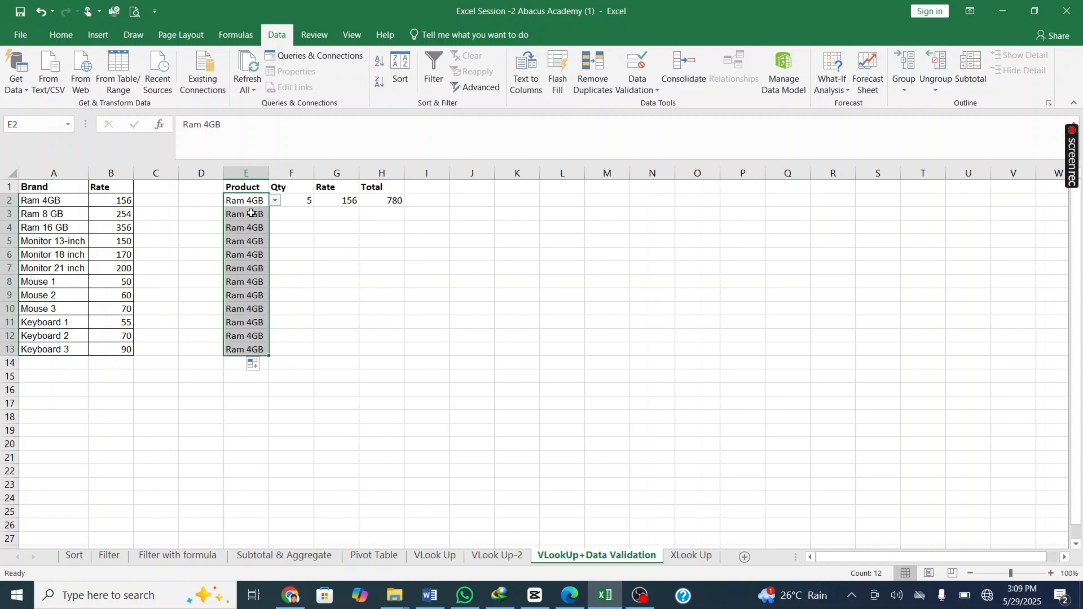
Step: Clear the filled products from E3:E13 and choose Ram 16 GB from the dropdown list in E3
{"action": "left_click_drag", "start_coordinate": [251, 213], "coordinate": [244, 353]}
{"action": "key", "text": "Delete"}
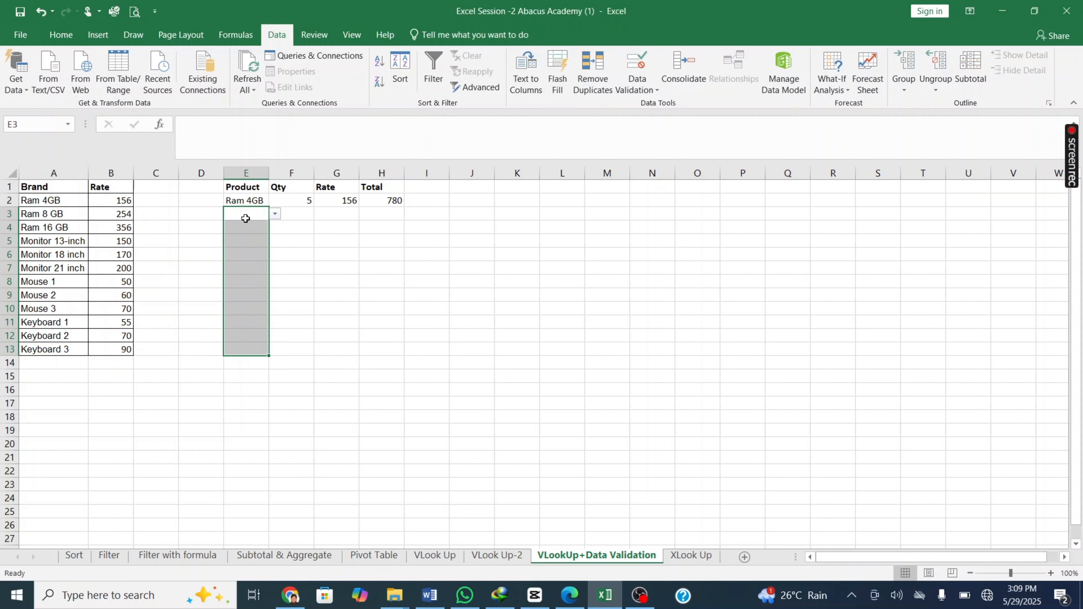
{"action": "left_click", "coordinate": [247, 216]}
{"action": "left_click", "coordinate": [275, 214]}
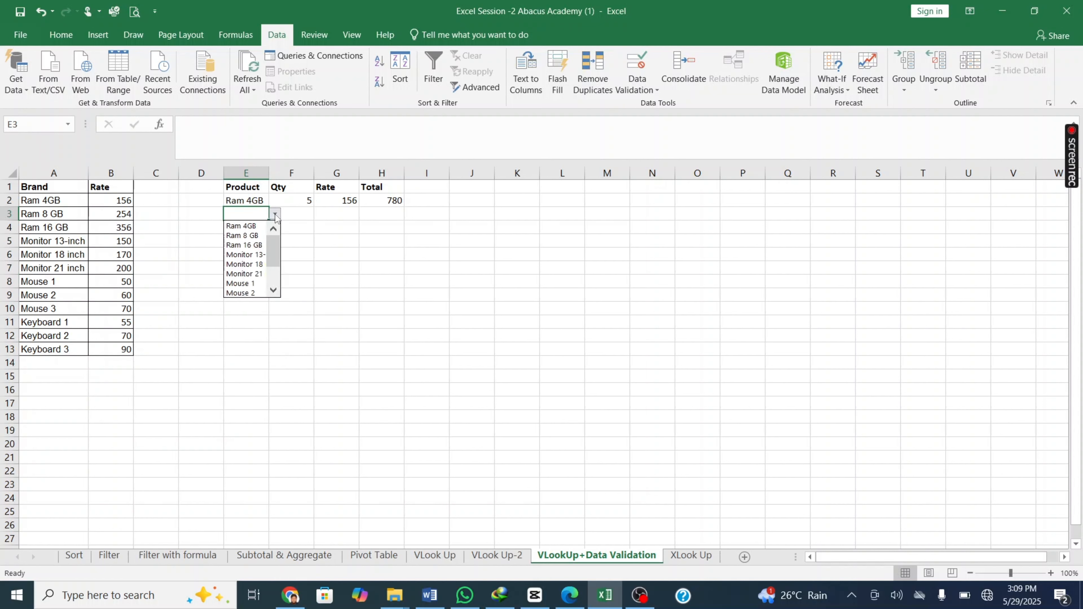
{"action": "left_click", "coordinate": [250, 241]}
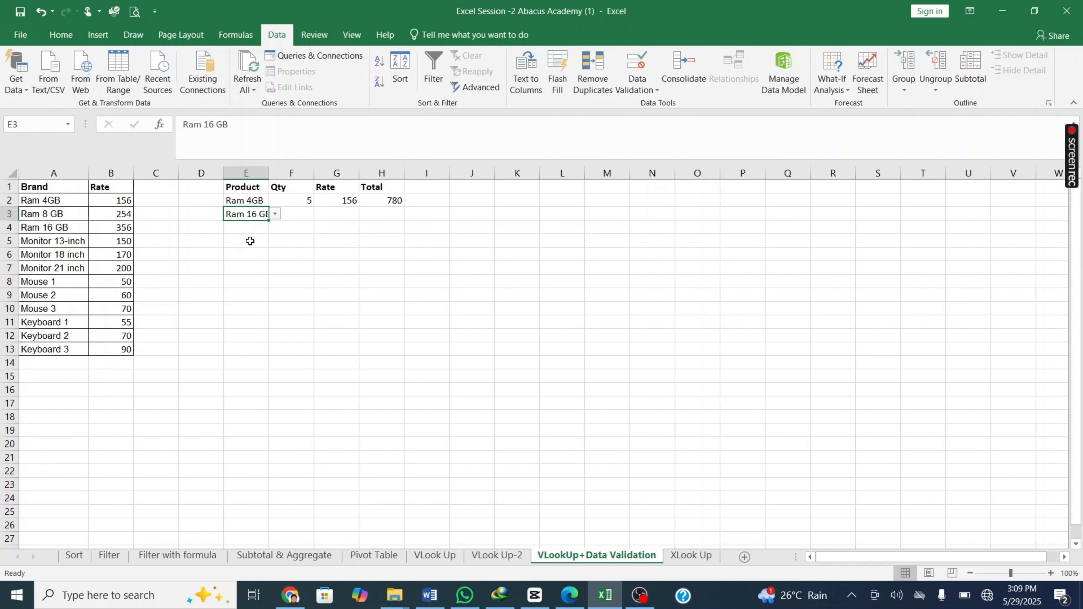
Step: Make the G2 VLOOKUP table array absolute as $A$1:$B$13 and fill the formula down through G13
{"action": "left_click", "coordinate": [346, 211]}
{"action": "left_click", "coordinate": [346, 198]}
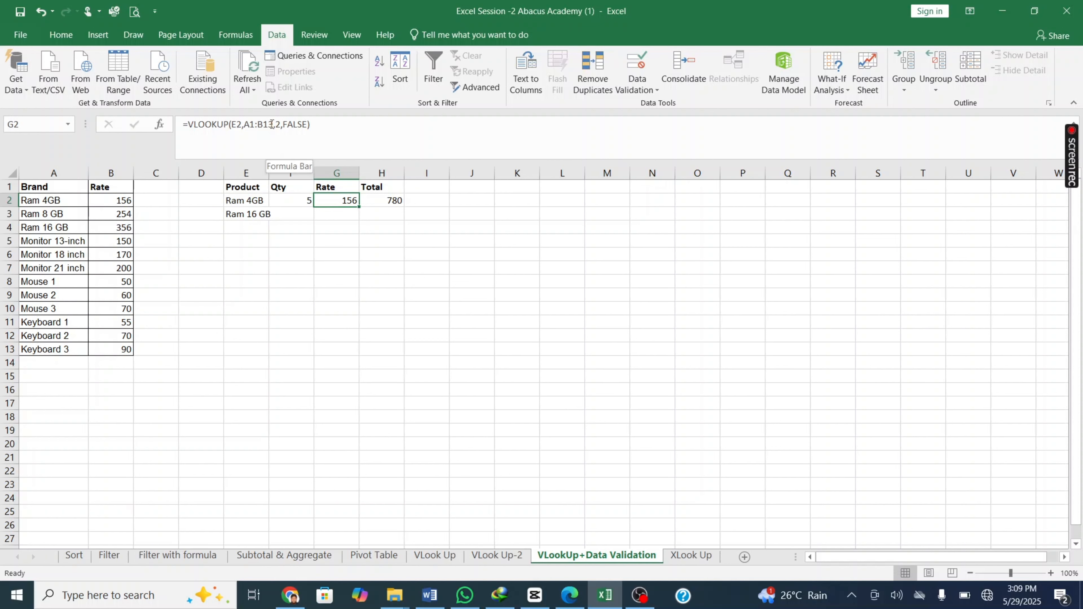
{"action": "left_click_drag", "start_coordinate": [272, 126], "coordinate": [253, 125]}
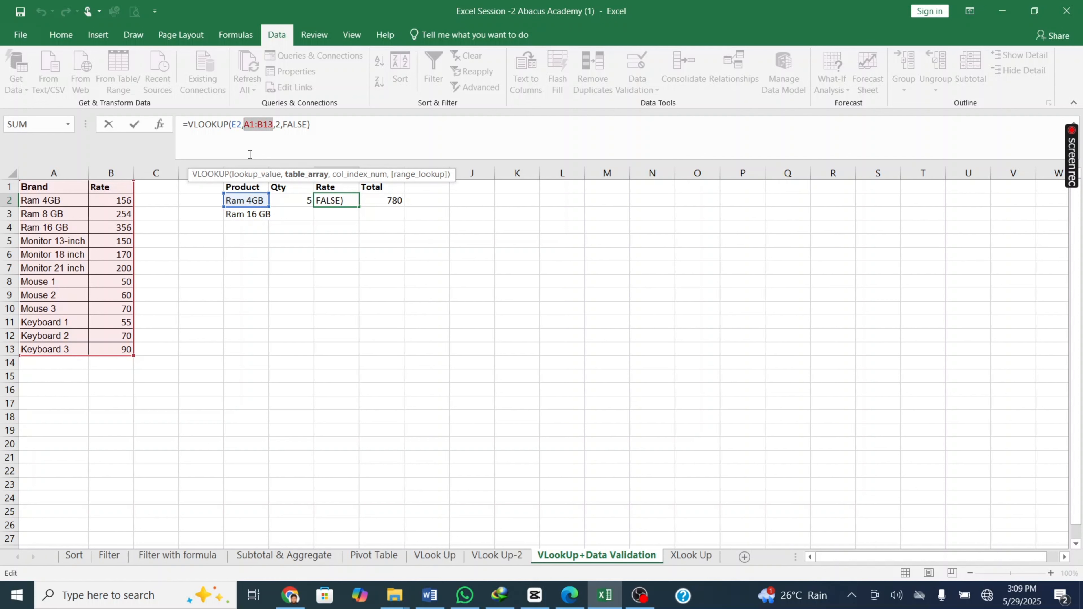
{"action": "key", "text": "F4"}
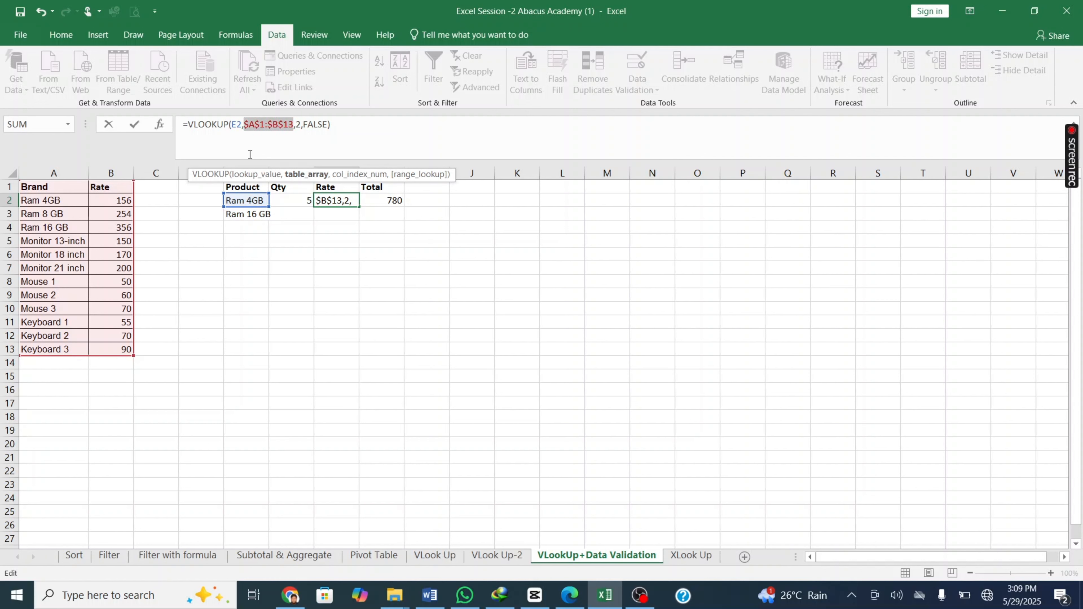
{"action": "key", "text": "Return"}
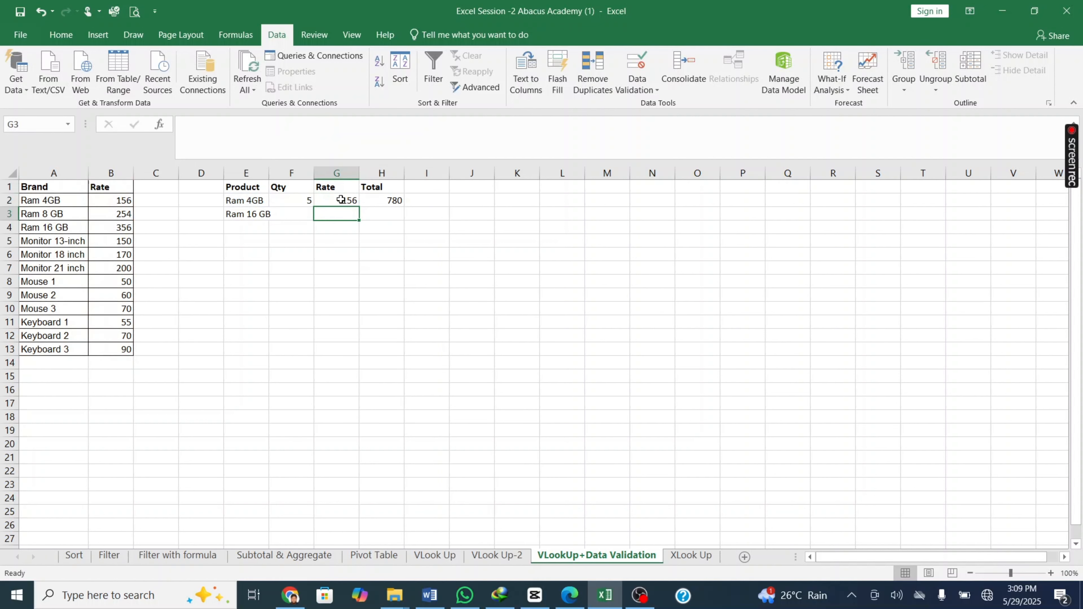
{"action": "left_click", "coordinate": [343, 201]}
{"action": "left_click_drag", "start_coordinate": [359, 207], "coordinate": [352, 353]}
Step: Wrap the VLOOKUP formula in G4 in IFERROR with an empty string "" as the value if error
{"action": "left_click", "coordinate": [334, 230]}
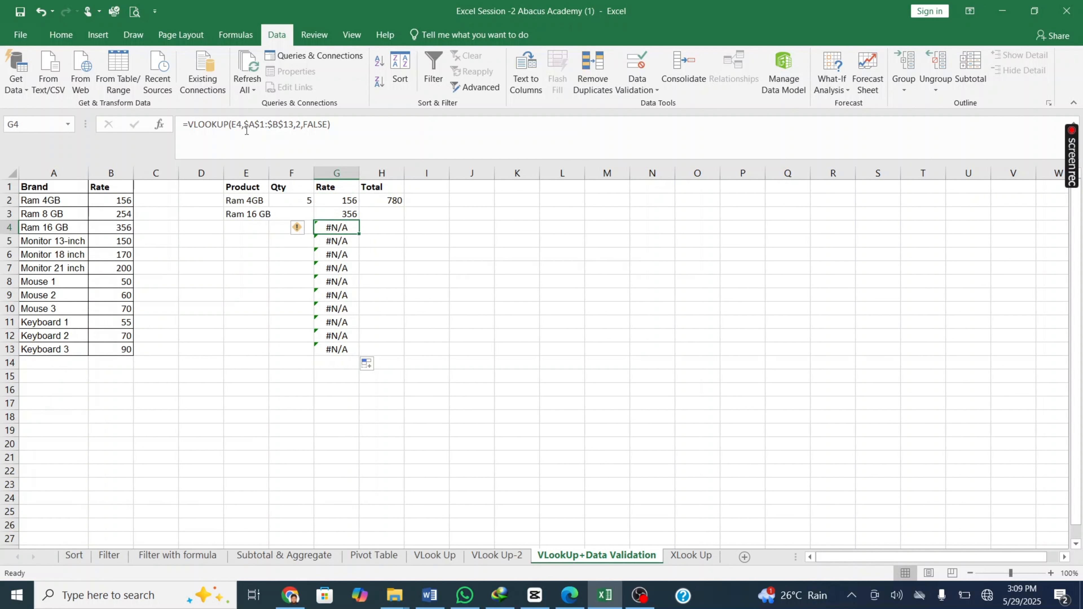
{"action": "left_click", "coordinate": [189, 124]}
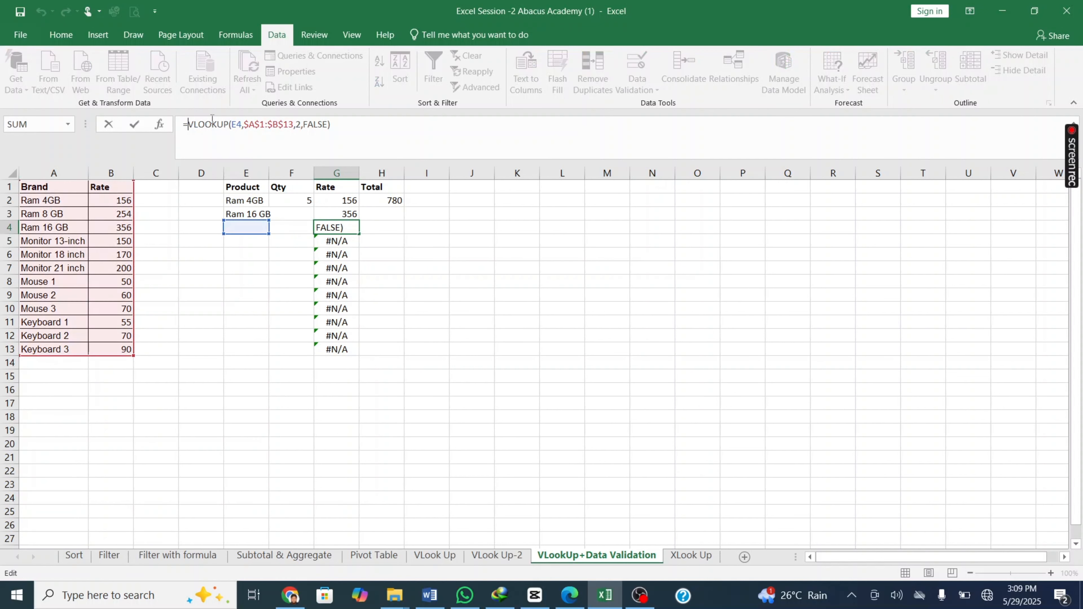
{"action": "type", "text": "if"}
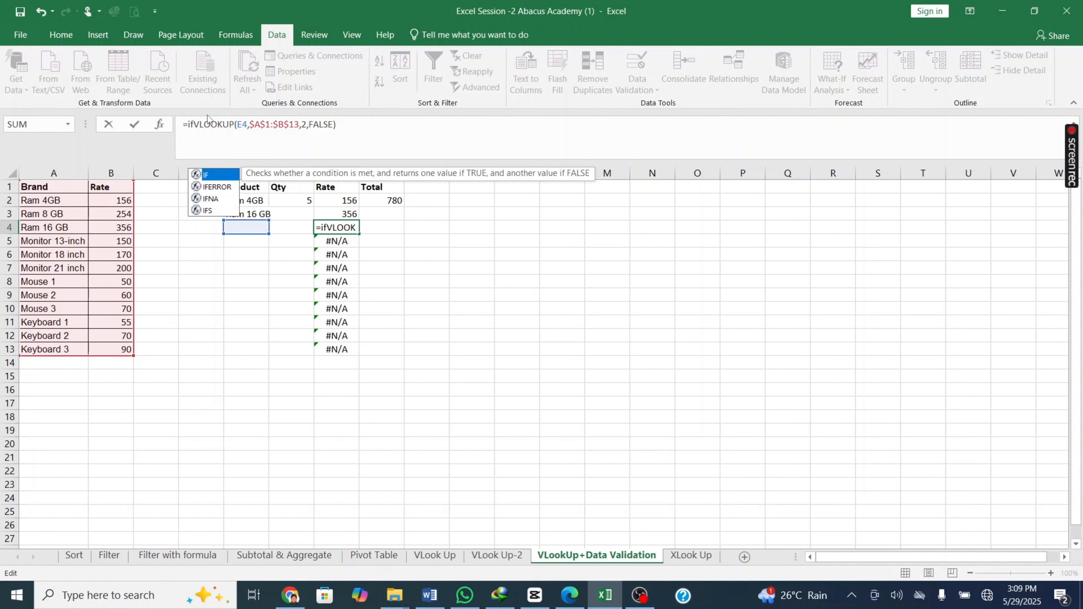
{"action": "key", "text": "Down"}
{"action": "key", "text": "Tab"}
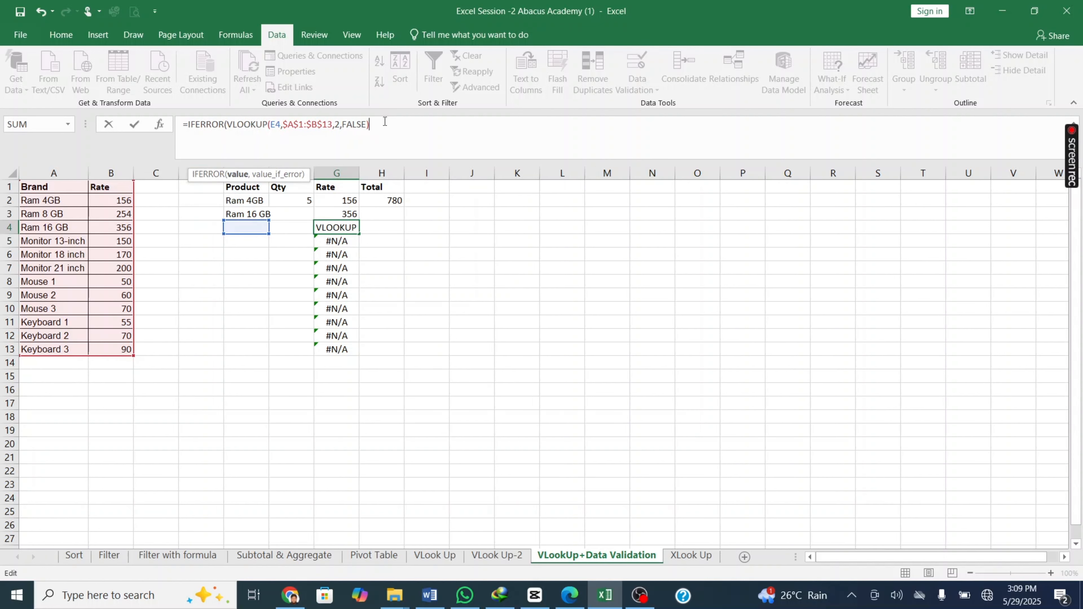
{"action": "type", "text": ","}
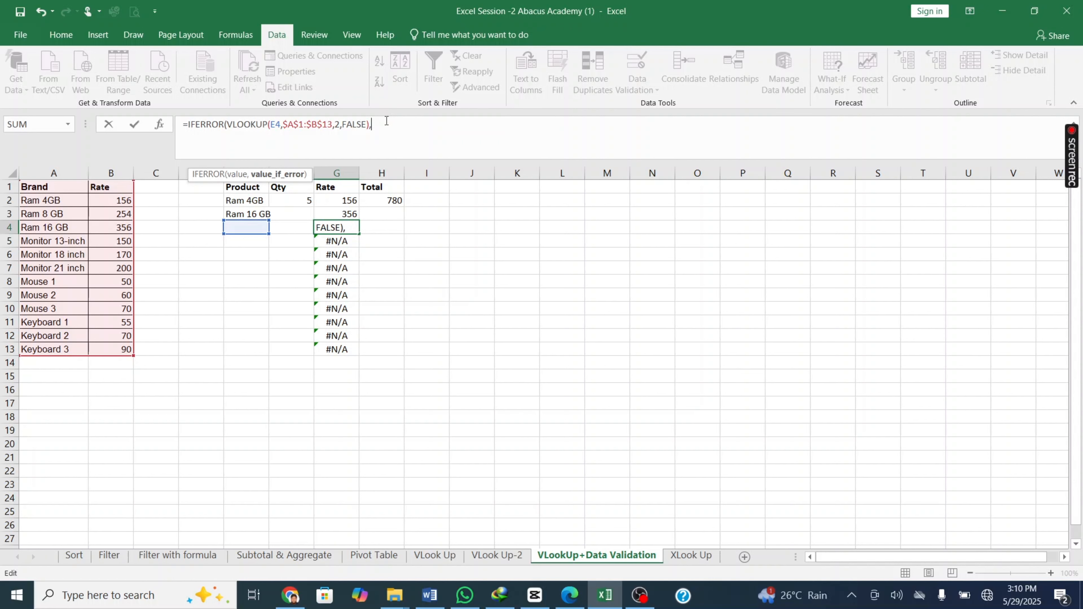
{"action": "type", "text": "\"\")"}
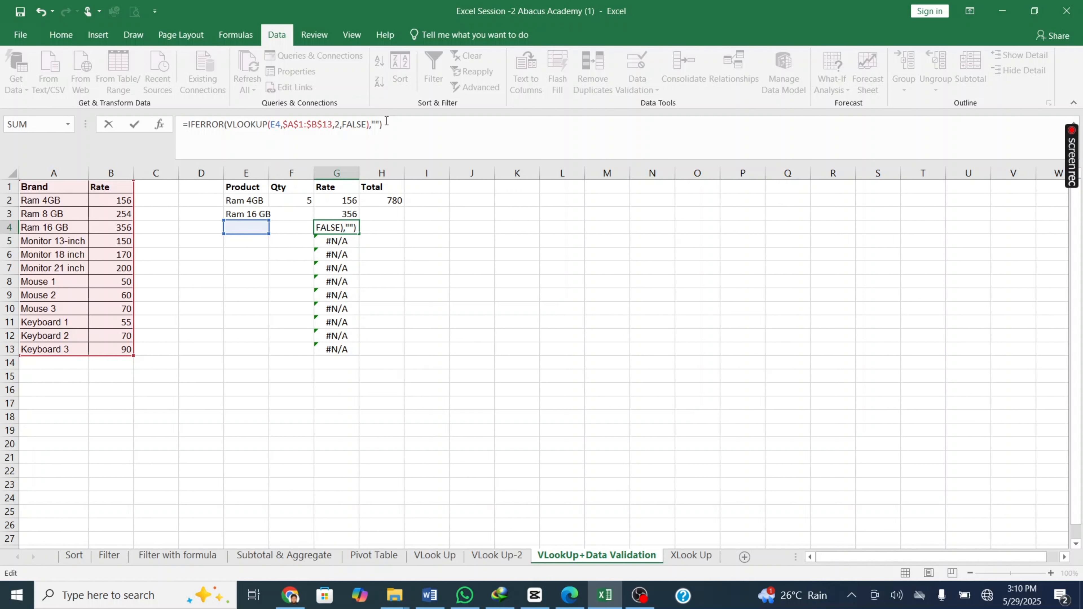
{"action": "key", "text": "Return"}
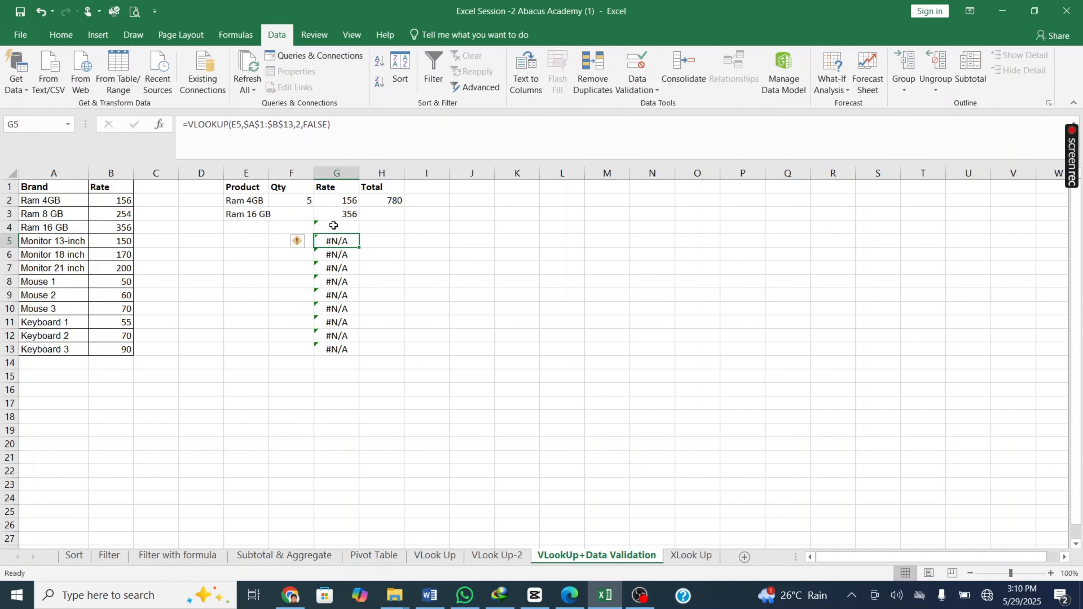
Step: Fill the IFERROR formula from Rate cell G4 down through G13
{"action": "left_click", "coordinate": [336, 228]}
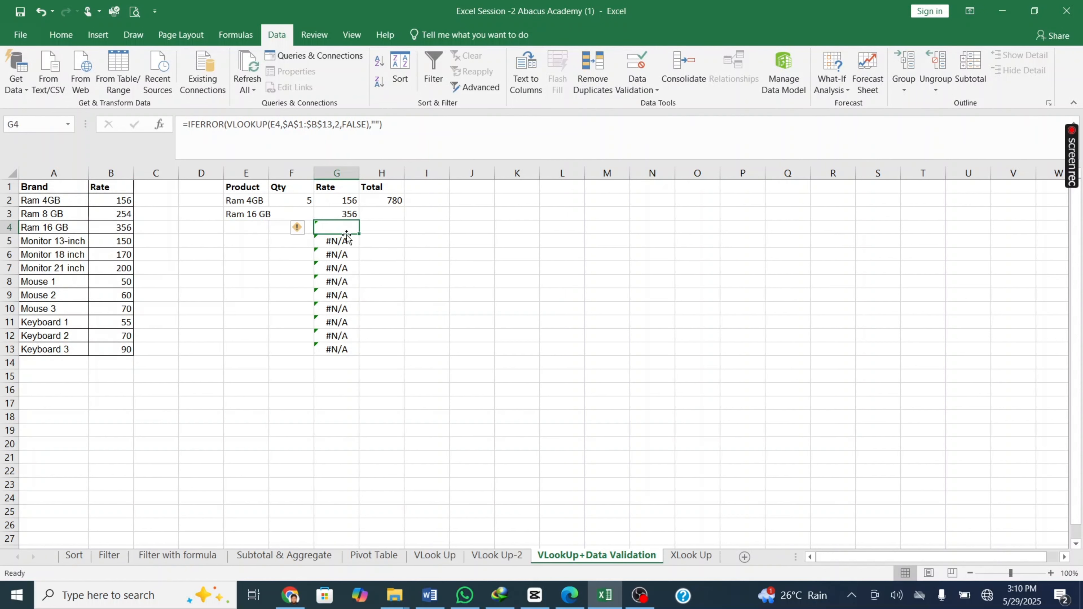
{"action": "double_click", "coordinate": [359, 234]}
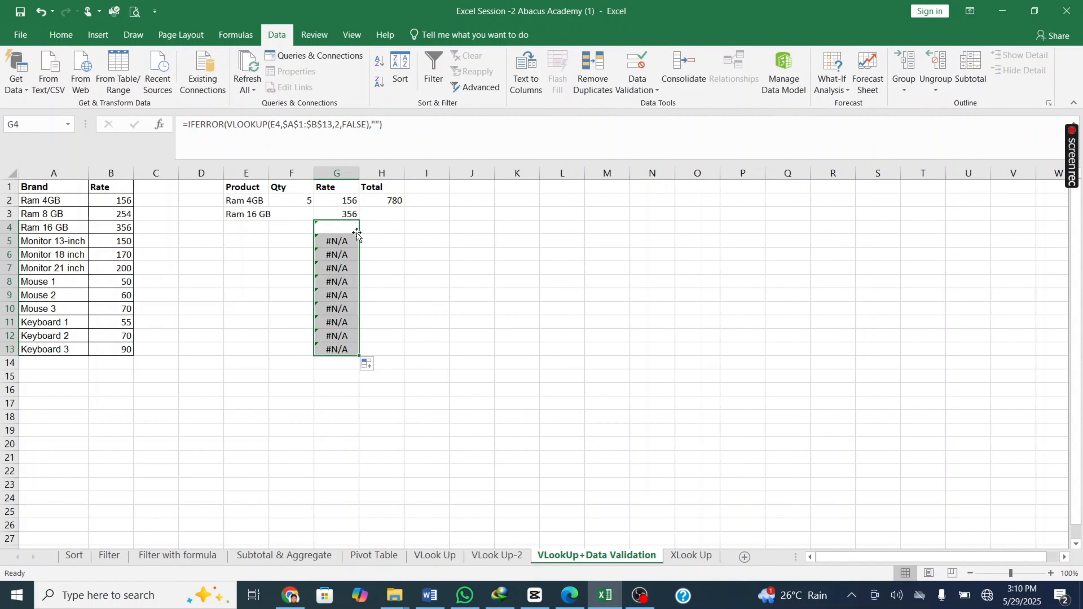
{"action": "left_click", "coordinate": [282, 275]}
{"action": "left_click", "coordinate": [335, 227]}
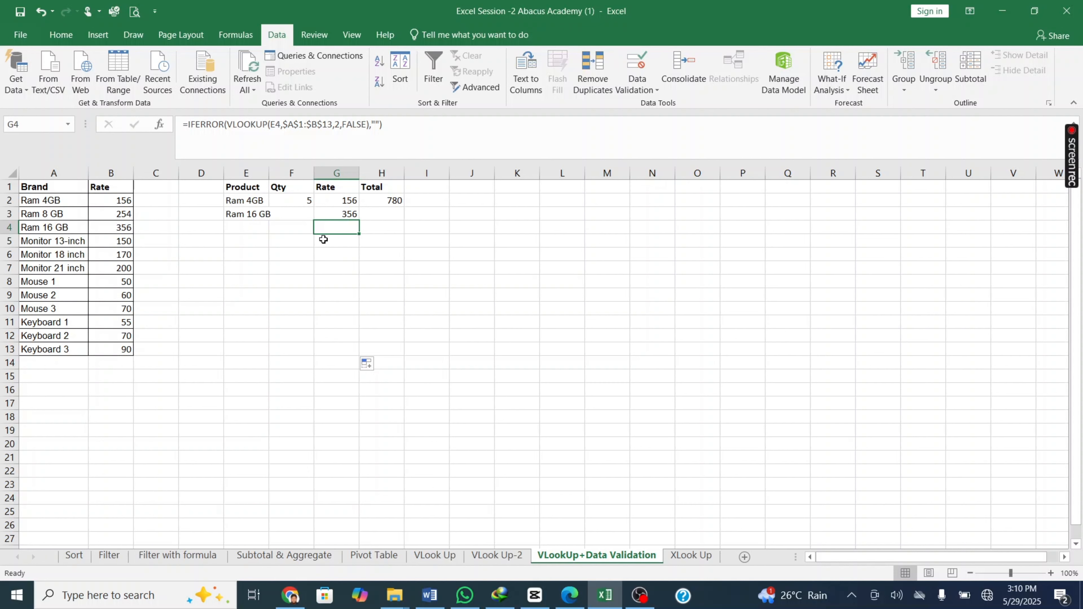
Step: Choose Monitor 18 inch in Product cell E4 and Mouse 2 in both E5 and E6 from their dropdown lists
{"action": "left_click", "coordinate": [252, 227]}
{"action": "left_click", "coordinate": [274, 227]}
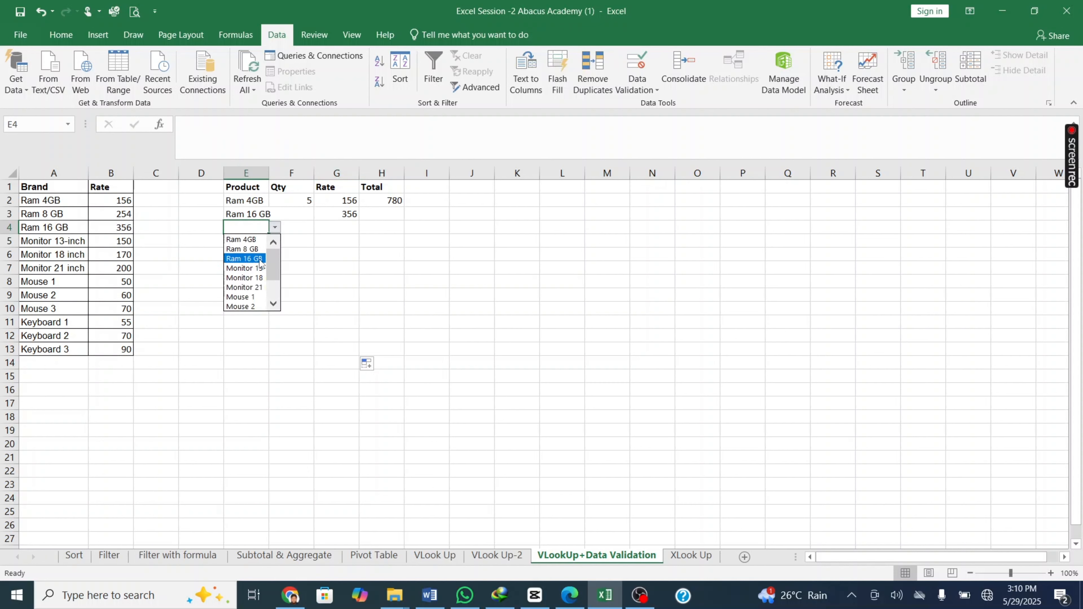
{"action": "left_click", "coordinate": [252, 278]}
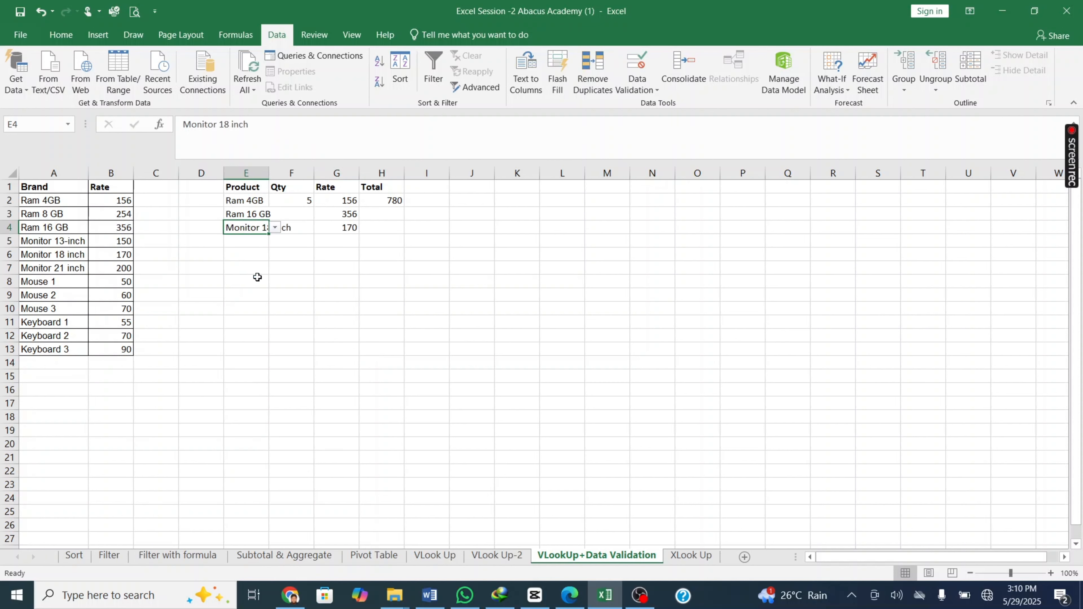
{"action": "left_click", "coordinate": [302, 251]}
{"action": "left_click", "coordinate": [256, 243]}
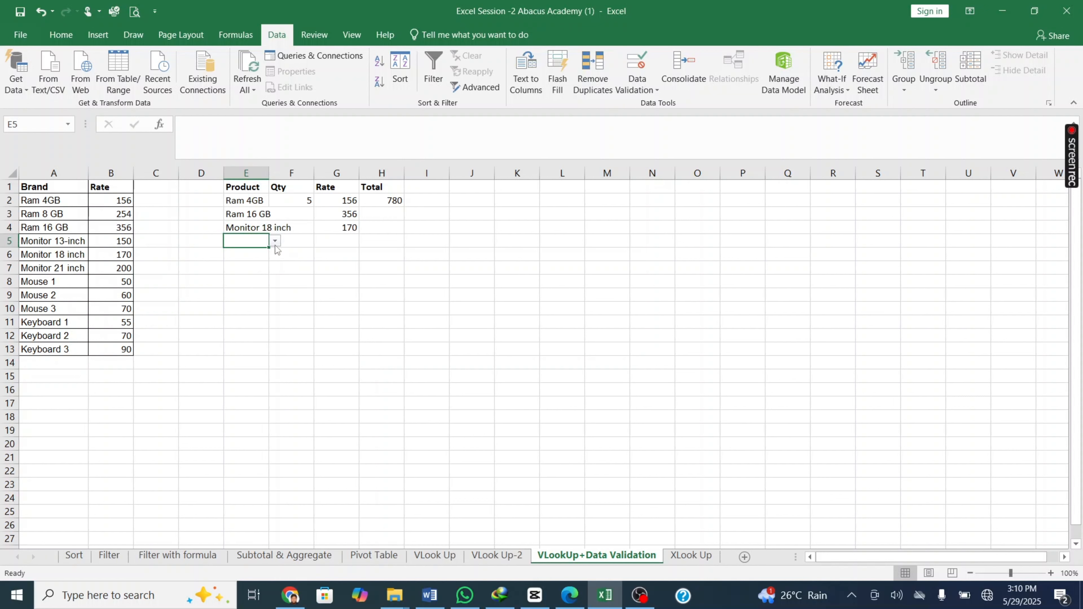
{"action": "left_click", "coordinate": [276, 242]}
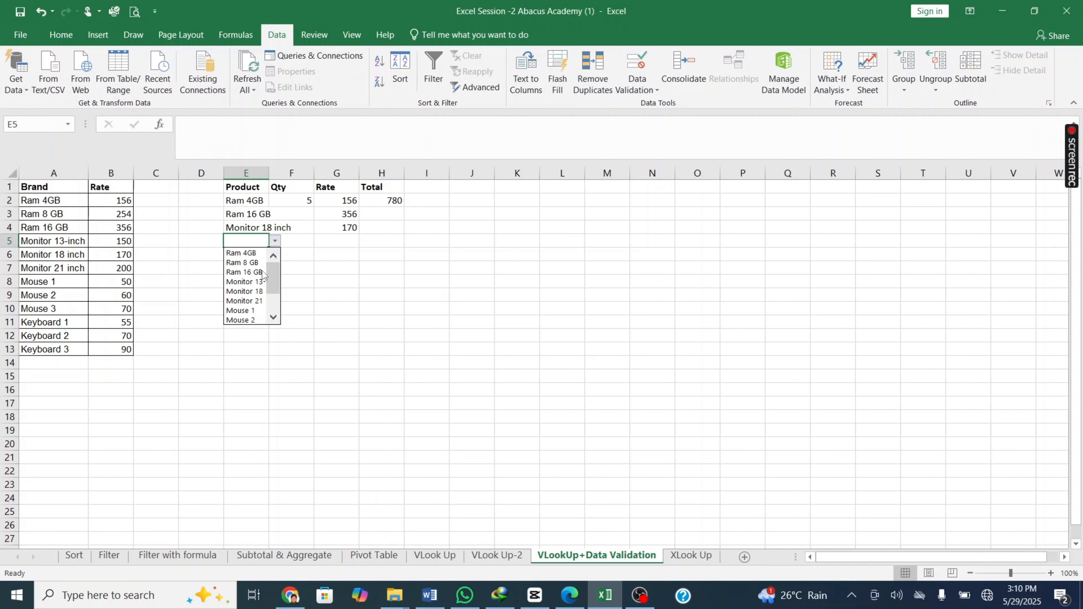
{"action": "left_click", "coordinate": [250, 319]}
{"action": "left_click", "coordinate": [247, 255]}
{"action": "left_click", "coordinate": [276, 255]}
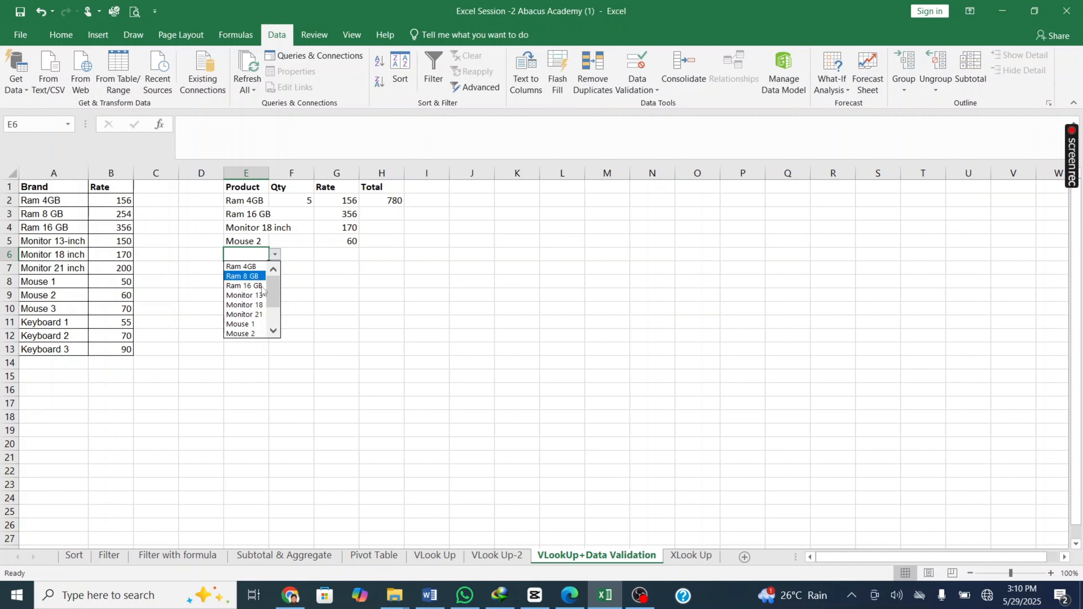
{"action": "left_click", "coordinate": [251, 328]}
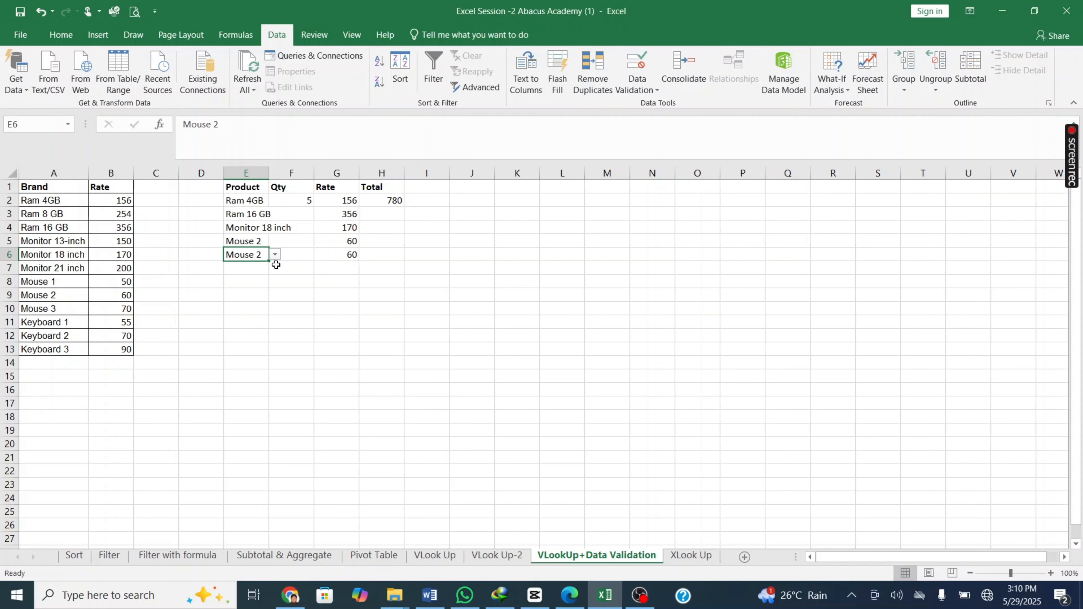
Step: Fill the Mouse product series from E6 down through E13 and check the Rate formula in G7
{"action": "left_click", "coordinate": [268, 264]}
{"action": "left_click", "coordinate": [265, 256]}
{"action": "left_click_drag", "start_coordinate": [269, 261], "coordinate": [252, 357]}
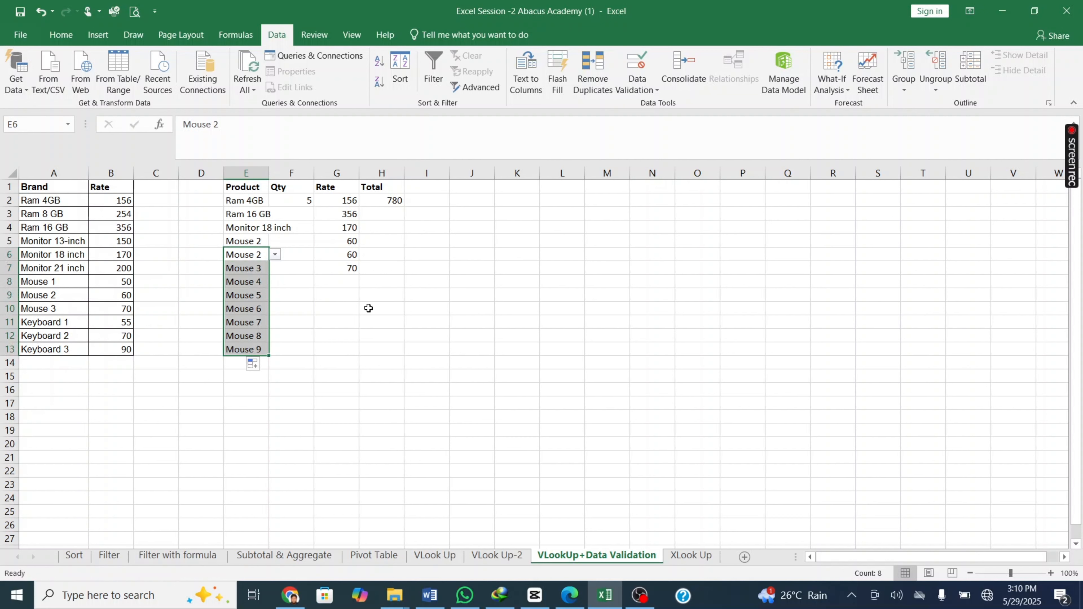
{"action": "left_click", "coordinate": [343, 311]}
{"action": "left_click", "coordinate": [347, 269]}
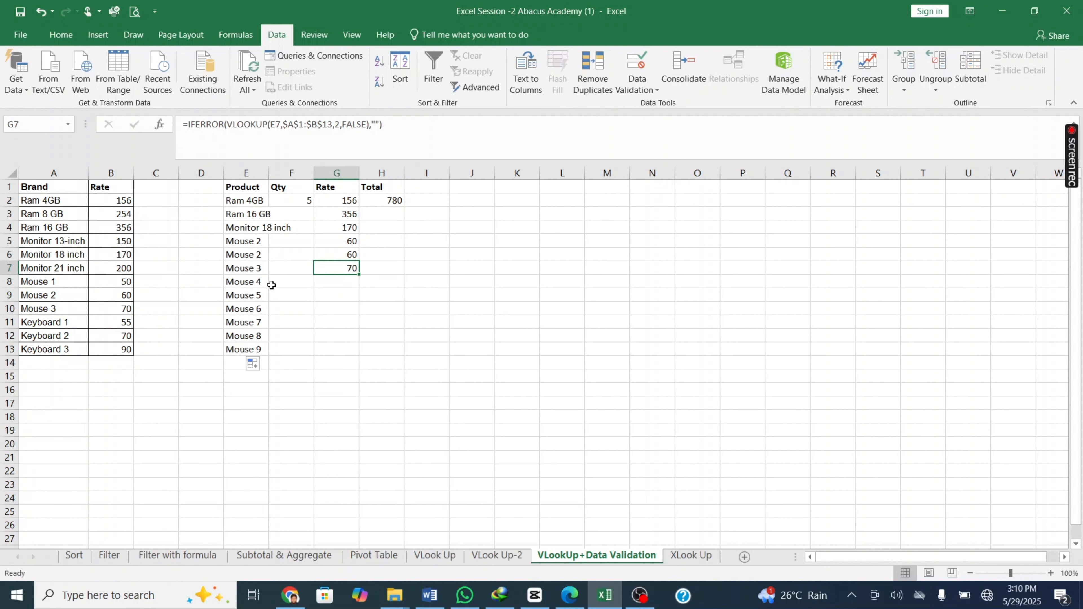
Step: Clear the filled products from E8:E13, keeping the entries down to Mouse 3
{"action": "left_click_drag", "start_coordinate": [251, 281], "coordinate": [253, 349]}
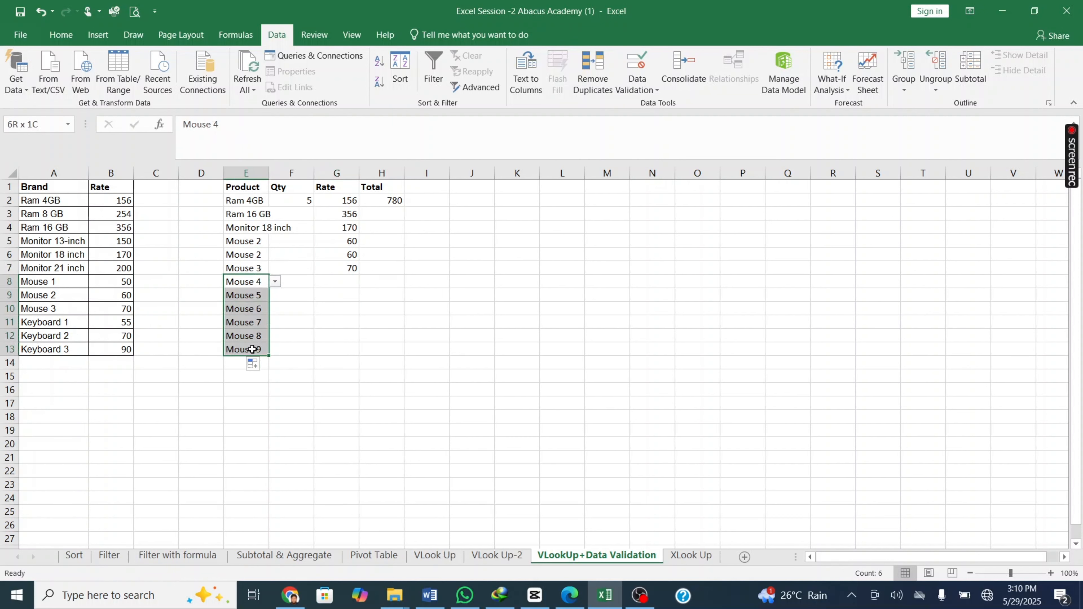
{"action": "key", "text": "Delete"}
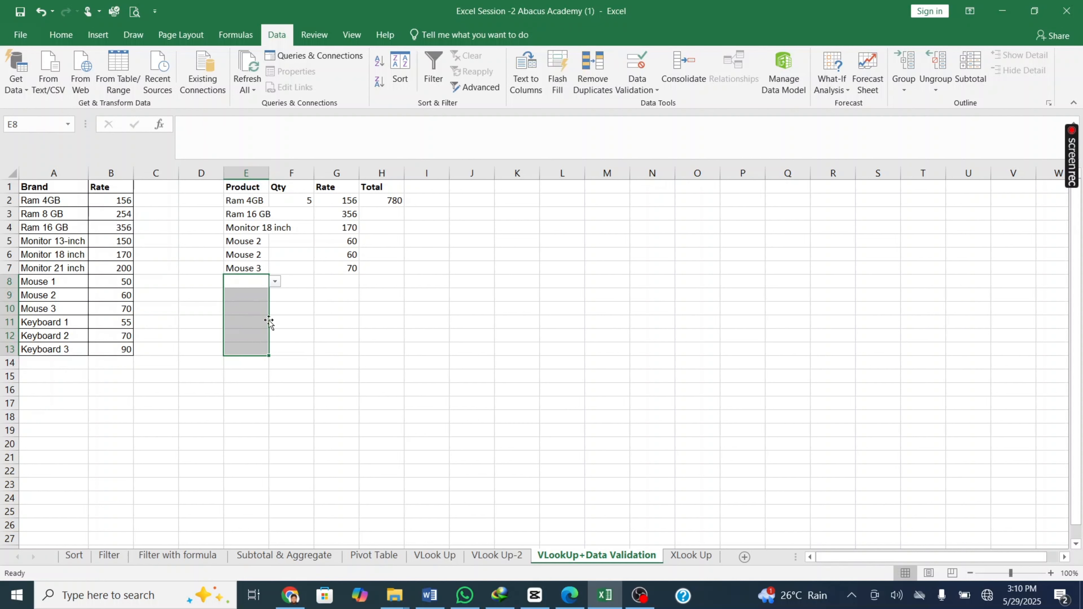
{"action": "left_click", "coordinate": [325, 267]}
Step: Enter the quantities 15, 20, 25, 10 and 35 in Qty cells F3 through F7
{"action": "left_click", "coordinate": [307, 216]}
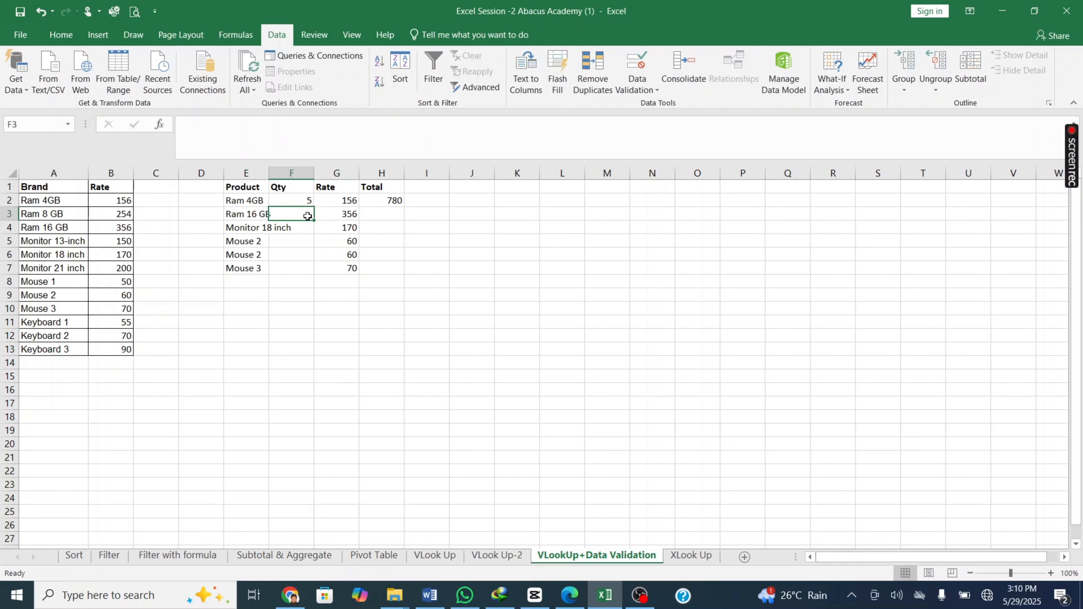
{"action": "type", "text": "15"}
{"action": "key", "text": "Return"}
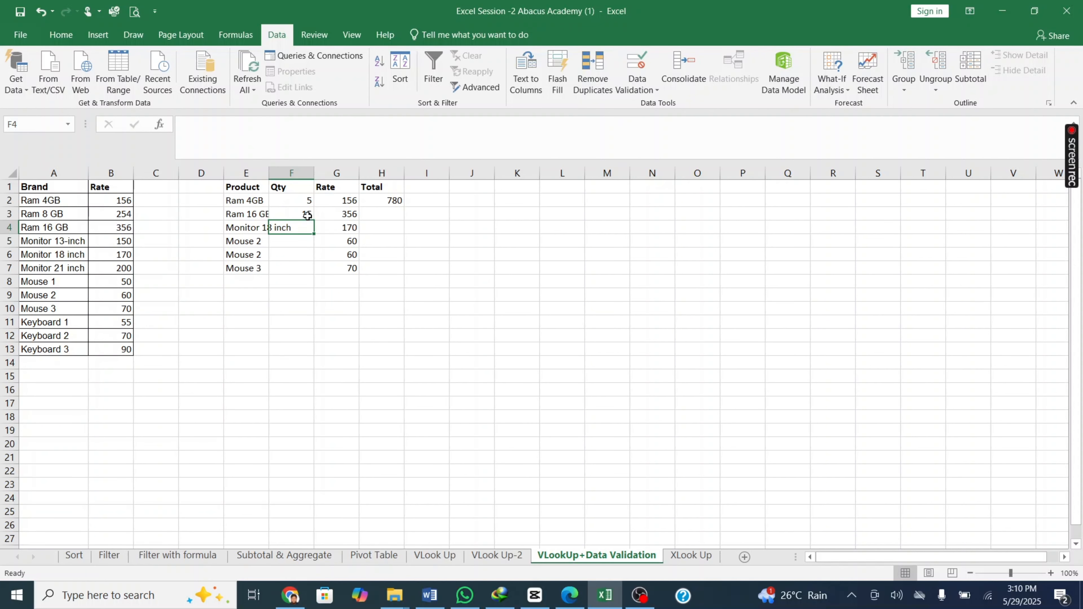
{"action": "type", "text": "20"}
{"action": "key", "text": "Return"}
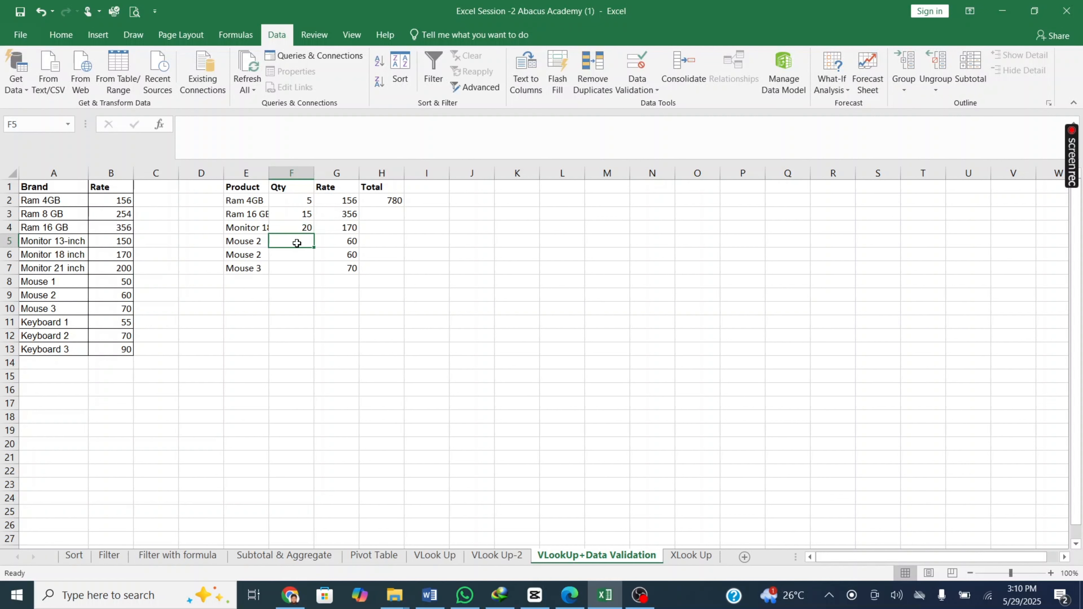
{"action": "type", "text": "25"}
{"action": "key", "text": "Return"}
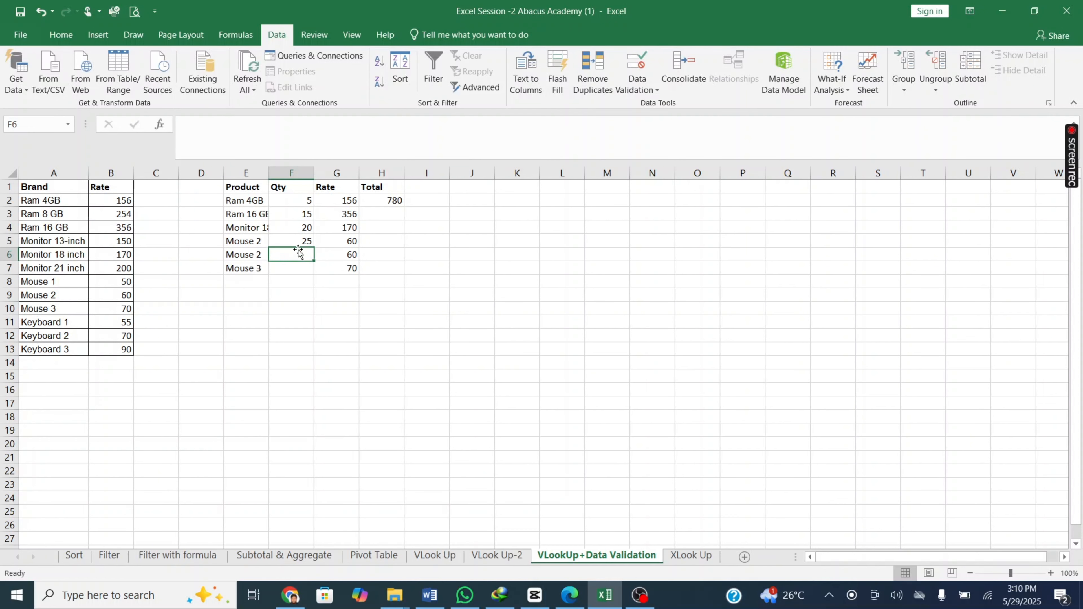
{"action": "type", "text": "10"}
{"action": "key", "text": "Return"}
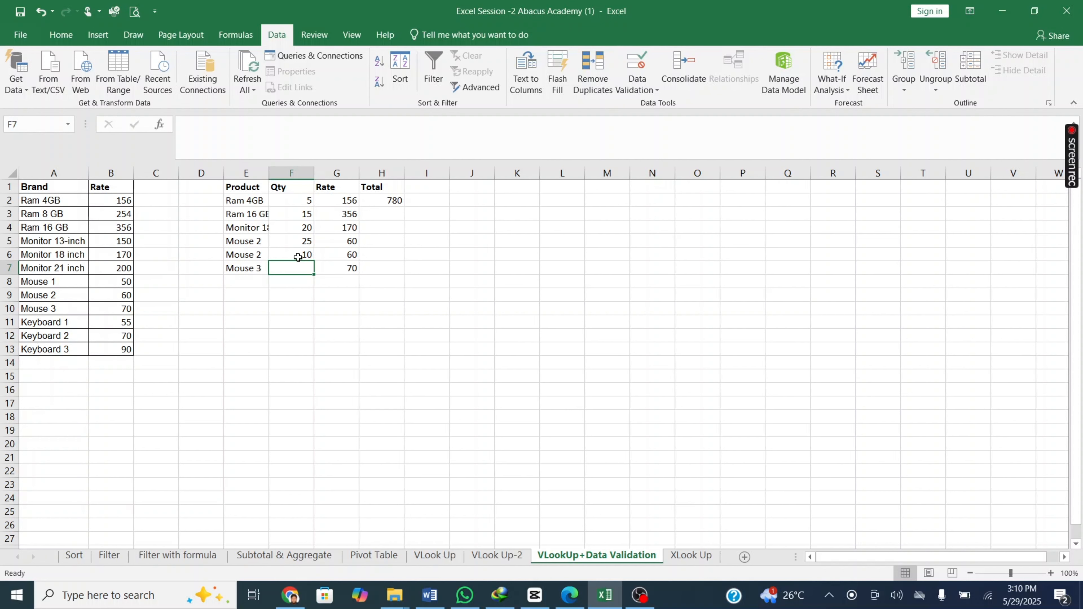
{"action": "type", "text": "35"}
{"action": "key", "text": "Return"}
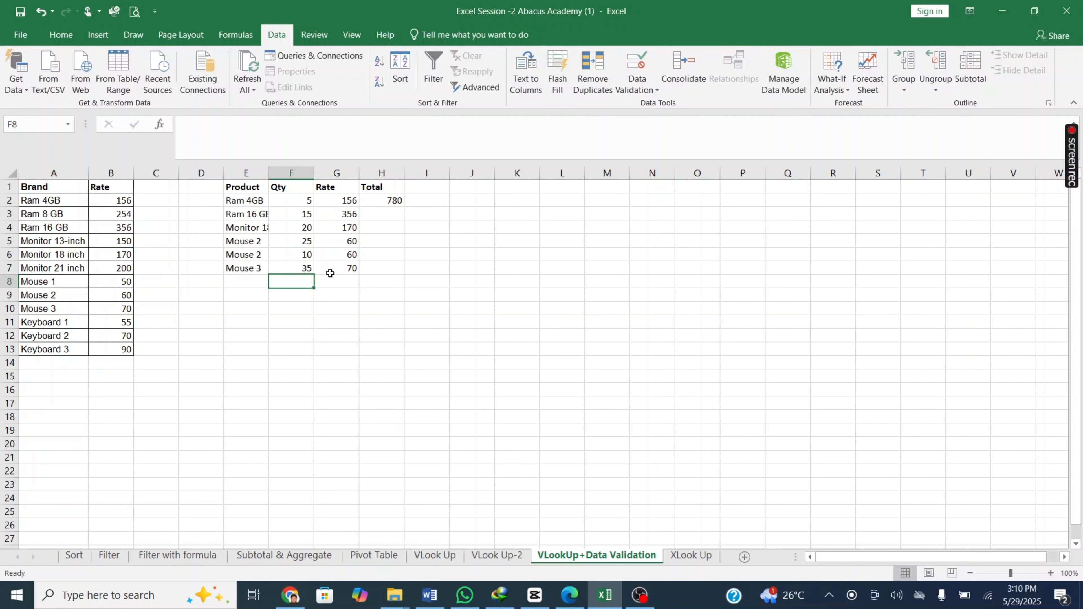
Step: Fill the Total formula from H2 down through H13
{"action": "left_click", "coordinate": [381, 202]}
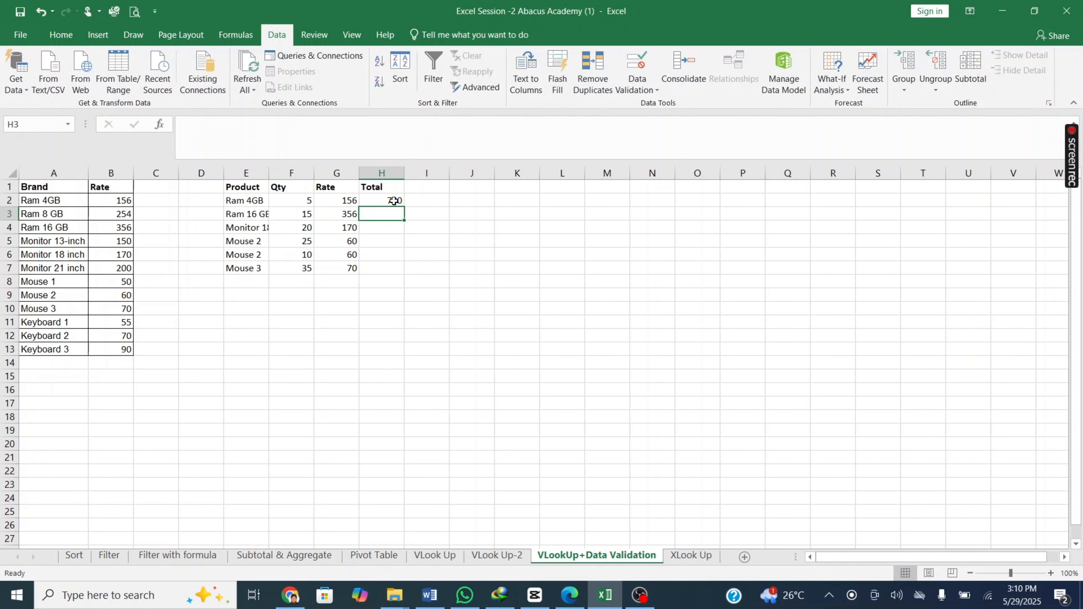
{"action": "left_click_drag", "start_coordinate": [403, 209], "coordinate": [403, 352]}
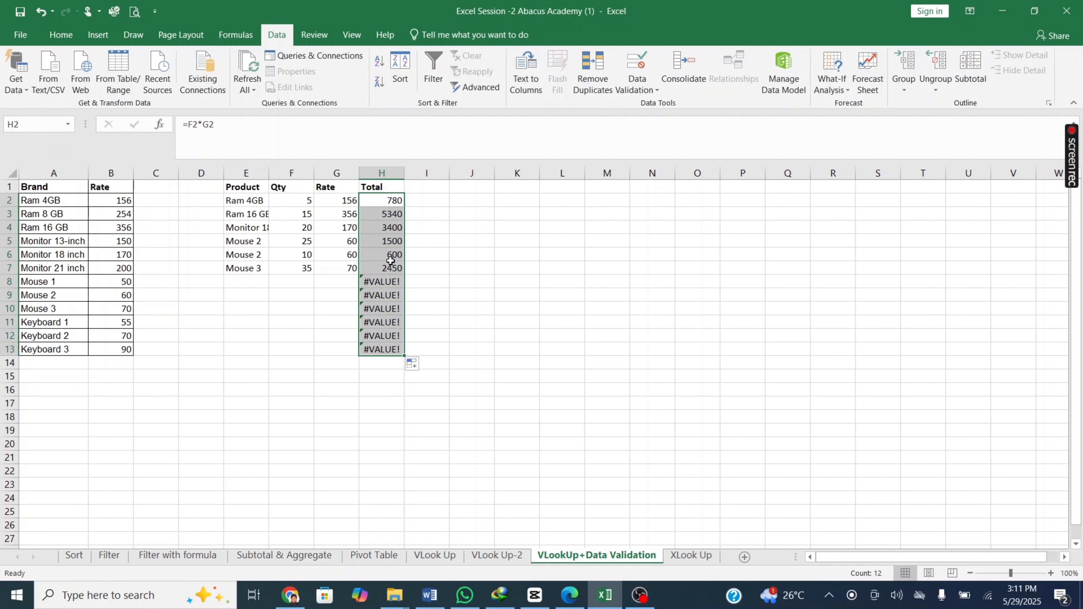
Step: Clear the Total formulas from H8:H13, where the rows have no product or quantity
{"action": "left_click_drag", "start_coordinate": [378, 284], "coordinate": [381, 347]}
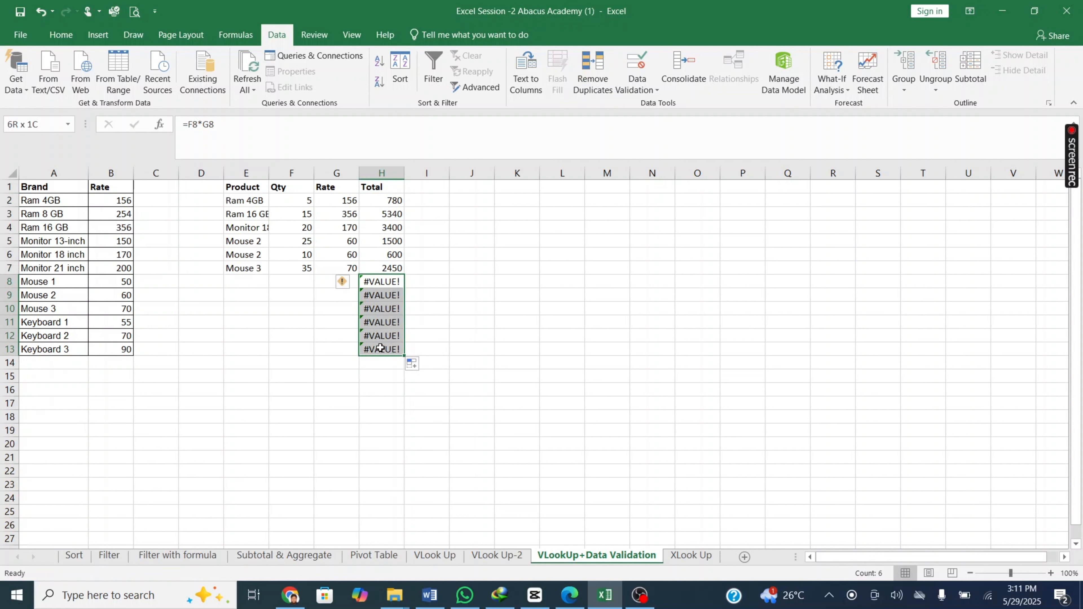
{"action": "key", "text": "Delete"}
Step: Enter the grand total formula =SUM(H2:H7) in H8 below the Total column and make that cell bold
{"action": "double_click", "coordinate": [390, 281]}
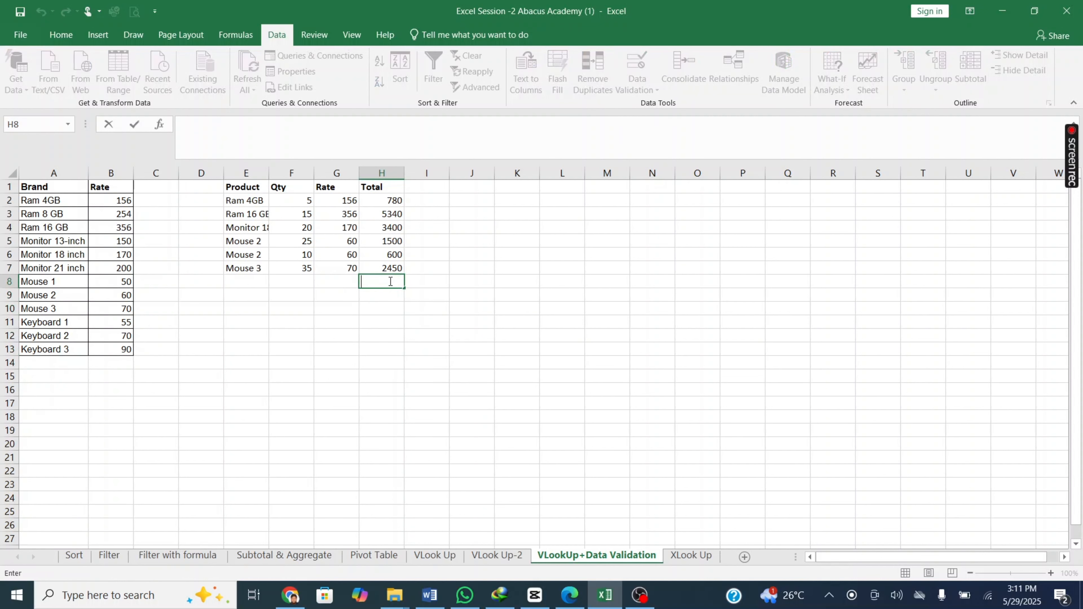
{"action": "type", "text": "=sum"}
{"action": "key", "text": "Tab"}
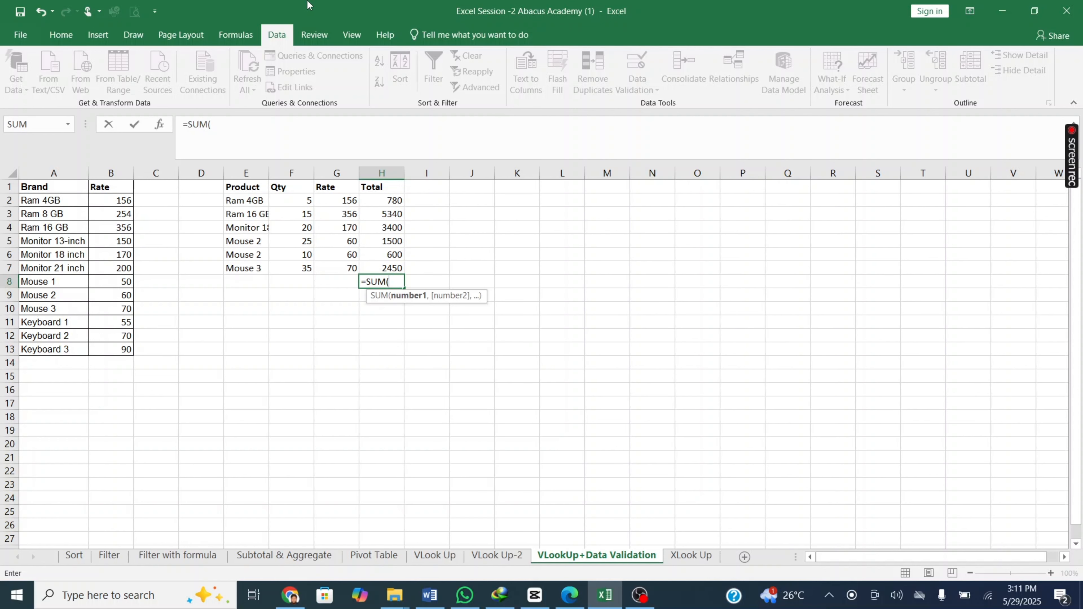
{"action": "left_click_drag", "start_coordinate": [393, 268], "coordinate": [398, 201]}
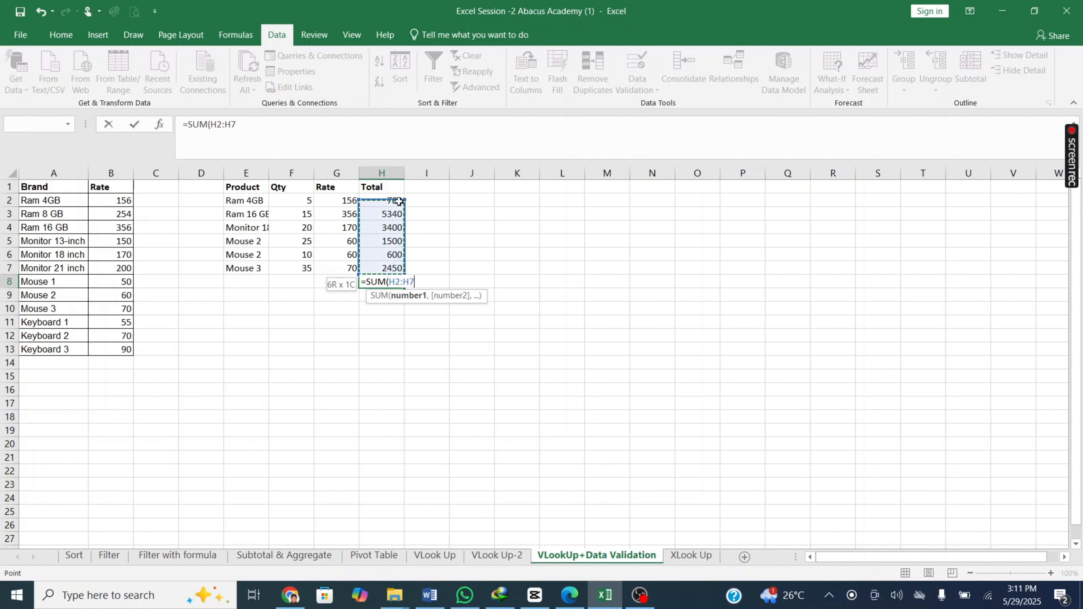
{"action": "key", "text": "Return"}
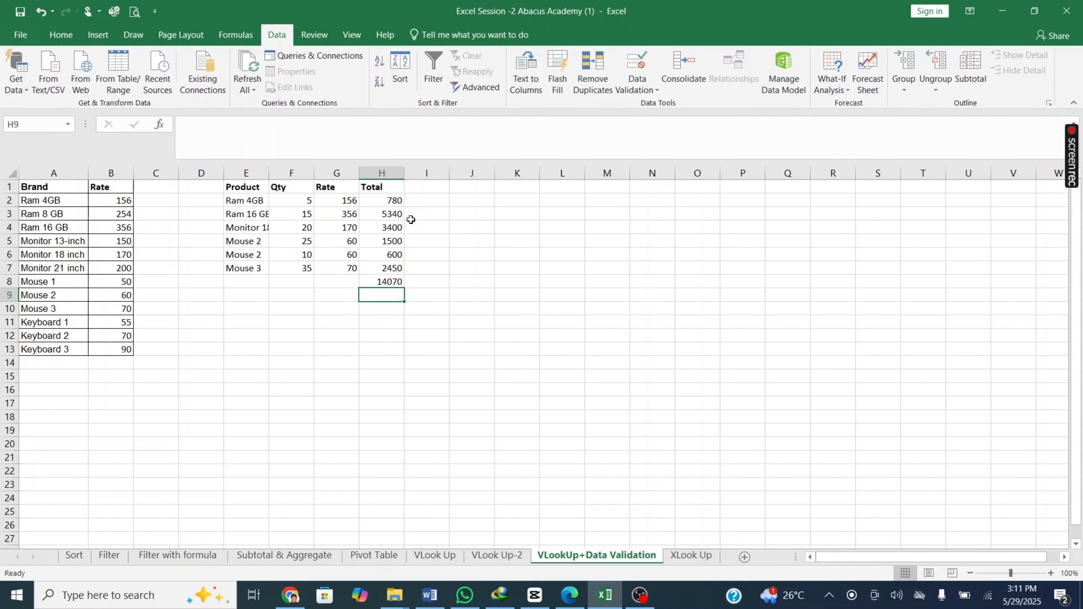
{"action": "left_click", "coordinate": [394, 278]}
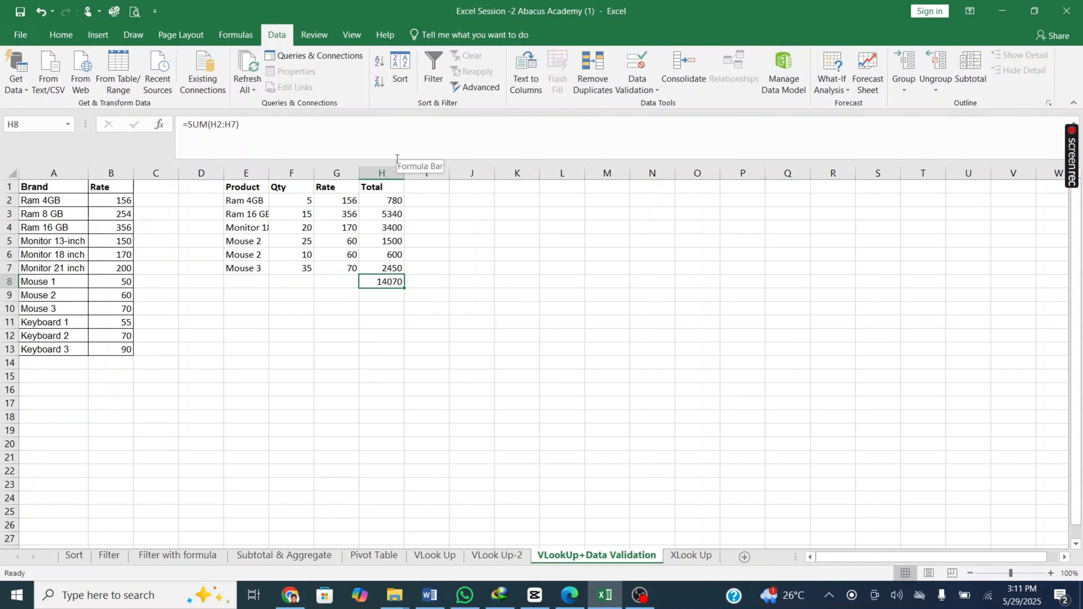
{"action": "key", "text": "ctrl+b"}
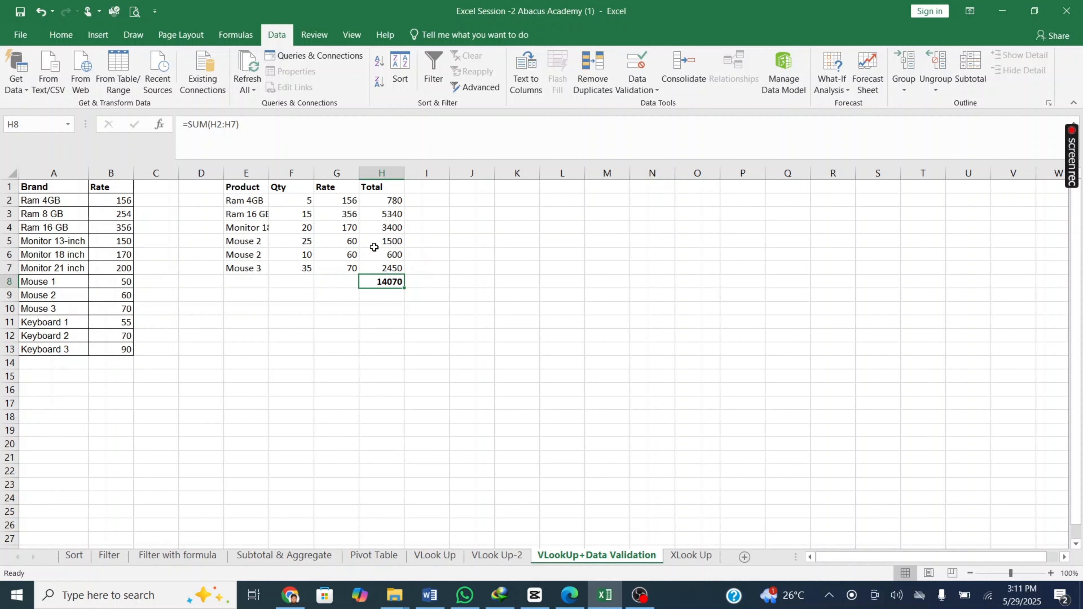